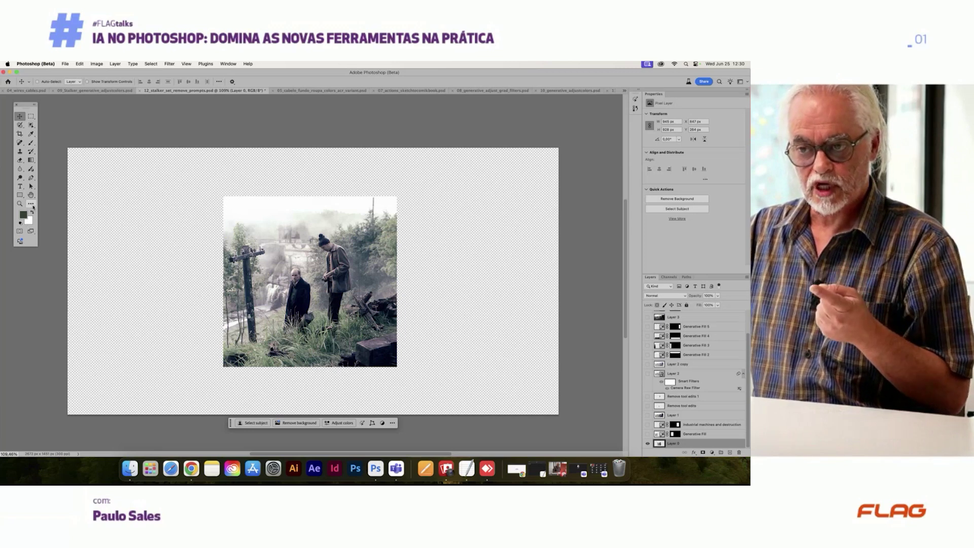
Step: Review the extra tools in the toolbar customization dialog, and close it without changes
{"action": "left_click", "coordinate": [32, 204]}
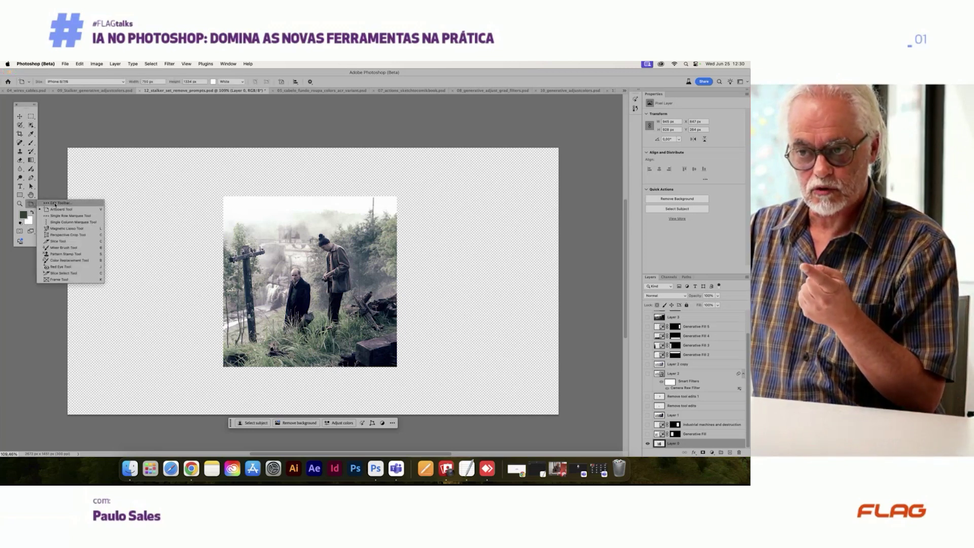
{"action": "left_click", "coordinate": [56, 204]}
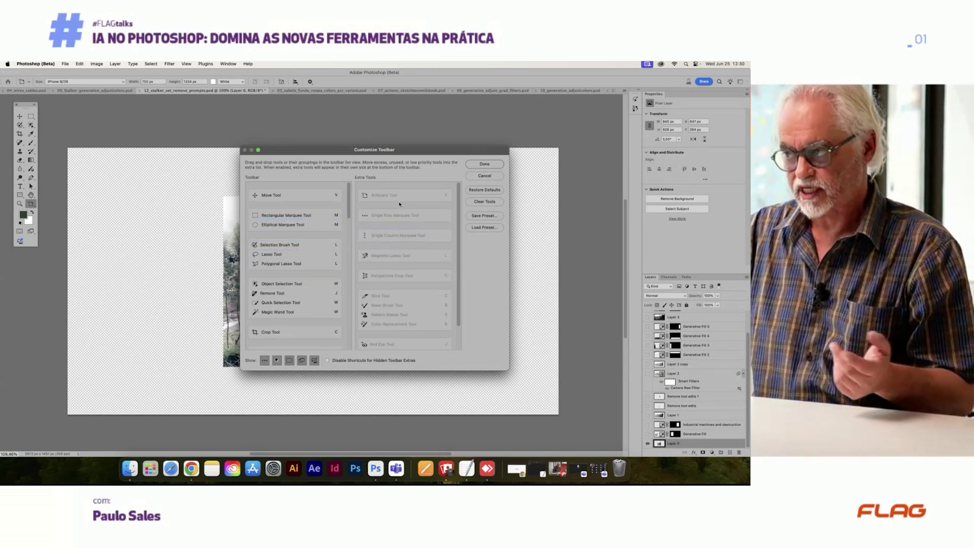
{"action": "left_click", "coordinate": [477, 177]}
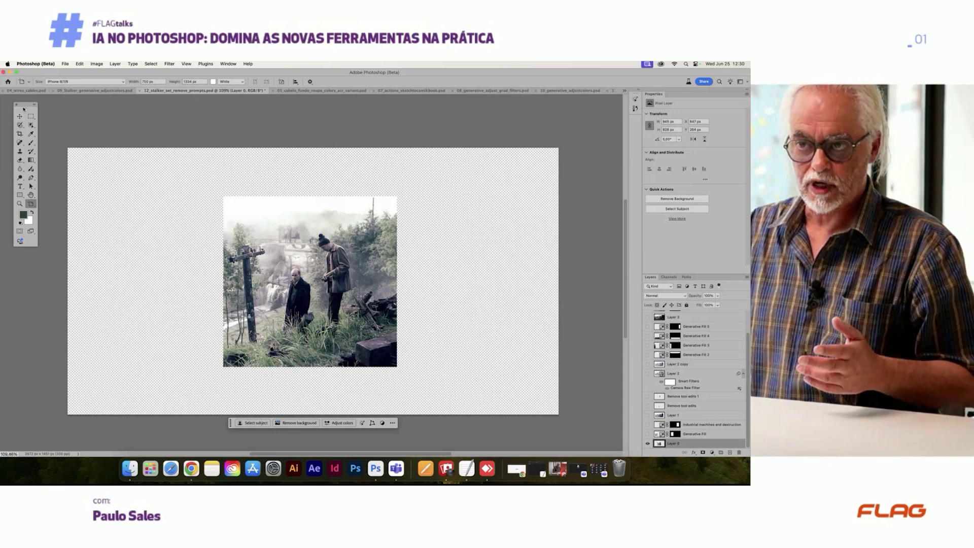
{"action": "mouse_move", "coordinate": [17, 102]}
{"action": "left_mouse_down"}
{"action": "mouse_move", "coordinate": [23, 120]}
{"action": "mouse_move", "coordinate": [17, 102]}
{"action": "left_mouse_up"}
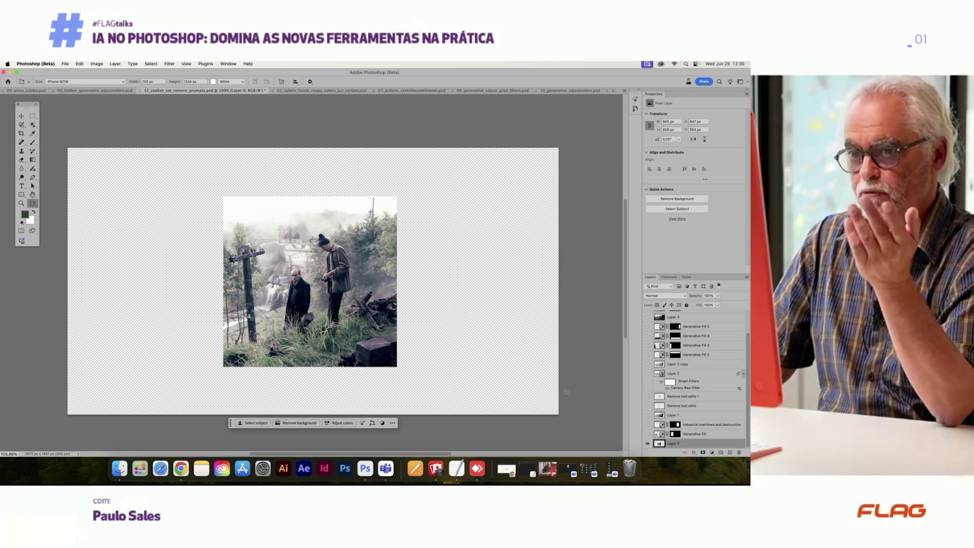
{"action": "left_click", "coordinate": [21, 133]}
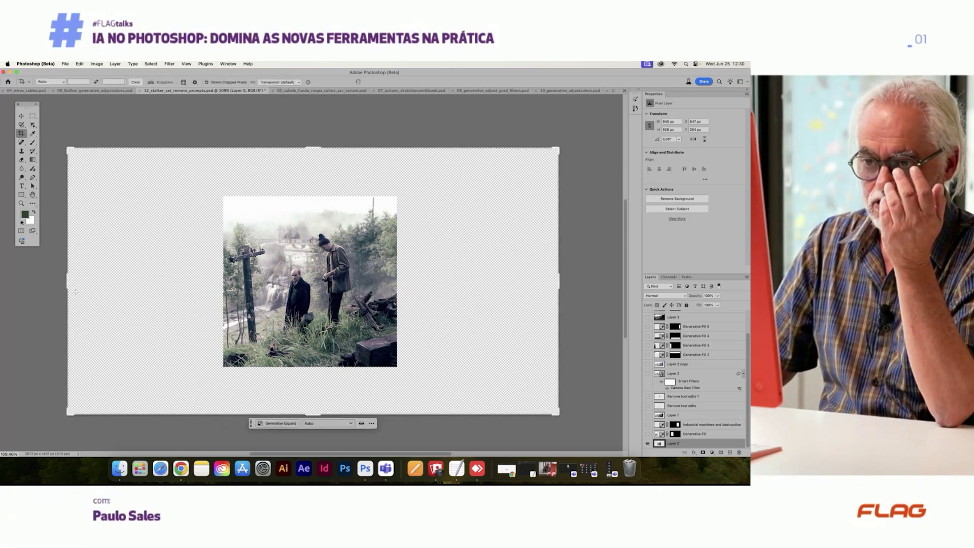
{"action": "left_click_drag", "start_coordinate": [68, 282], "coordinate": [146, 281]}
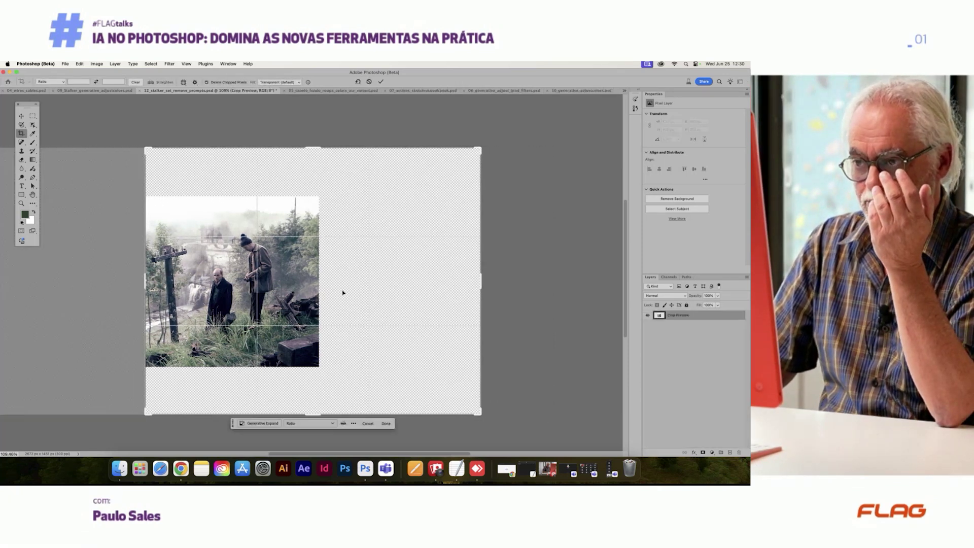
{"action": "left_click_drag", "start_coordinate": [481, 282], "coordinate": [402, 285]}
{"action": "key", "text": "Escape"}
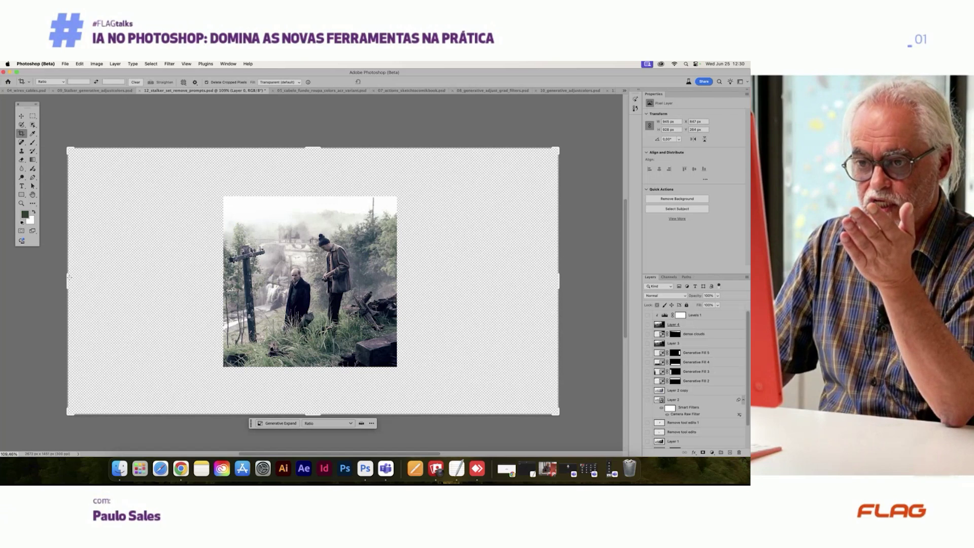
{"action": "left_click_drag", "start_coordinate": [69, 282], "coordinate": [91, 282]}
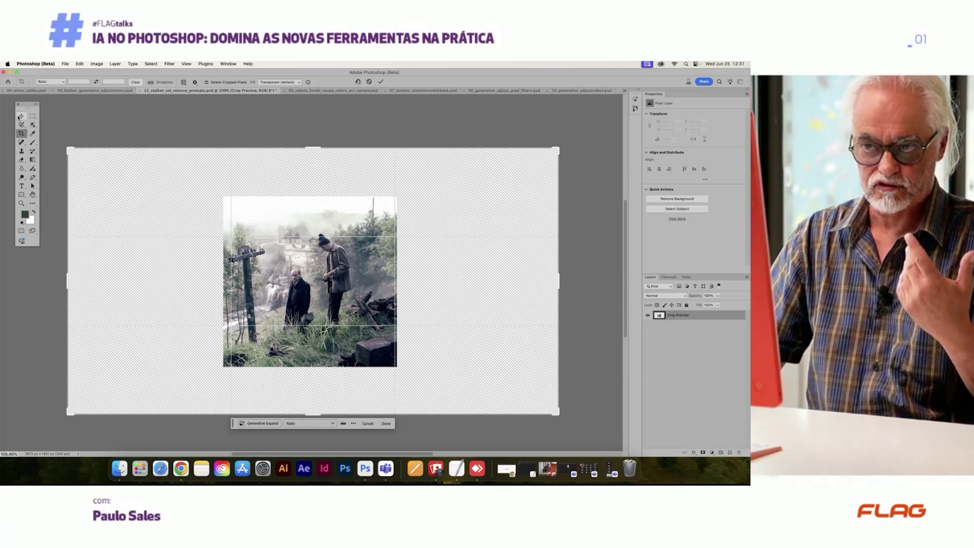
{"action": "key", "text": "v"}
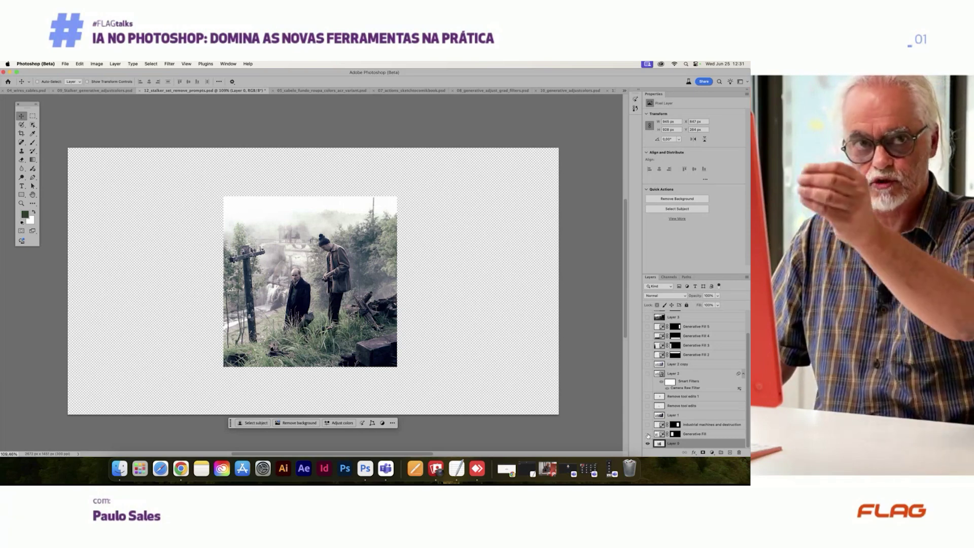
Step: Select the full-height empty area beside the photo's pole side, slightly overlapping its edge, and move the contextual task bar above the canvas
{"action": "left_click", "coordinate": [648, 434]}
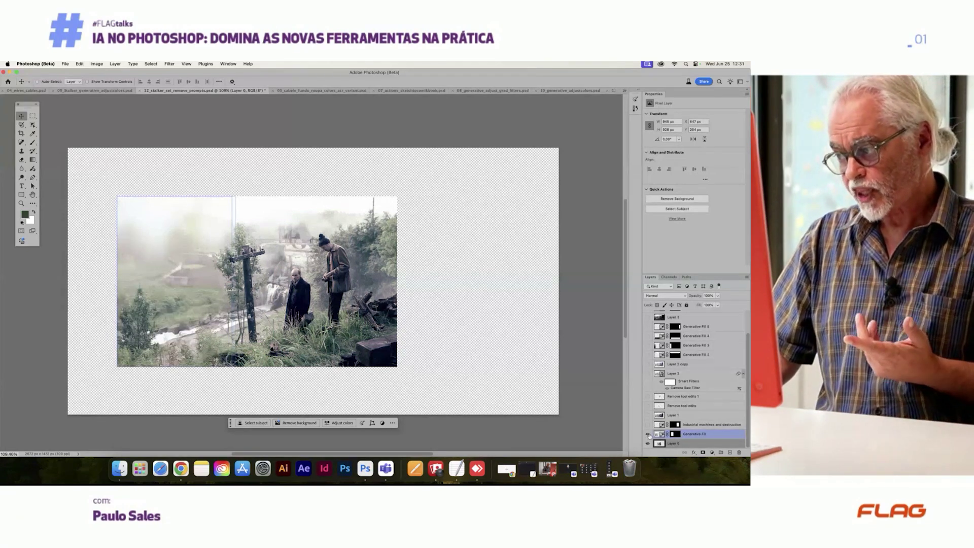
{"action": "left_click", "coordinate": [648, 435]}
{"action": "left_click", "coordinate": [32, 116]}
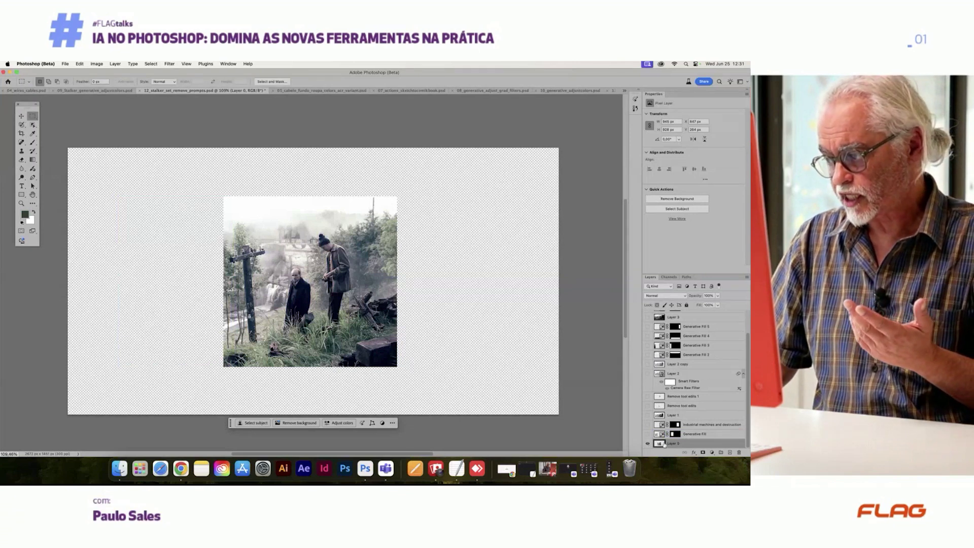
{"action": "left_click_drag", "start_coordinate": [58, 140], "coordinate": [226, 416]}
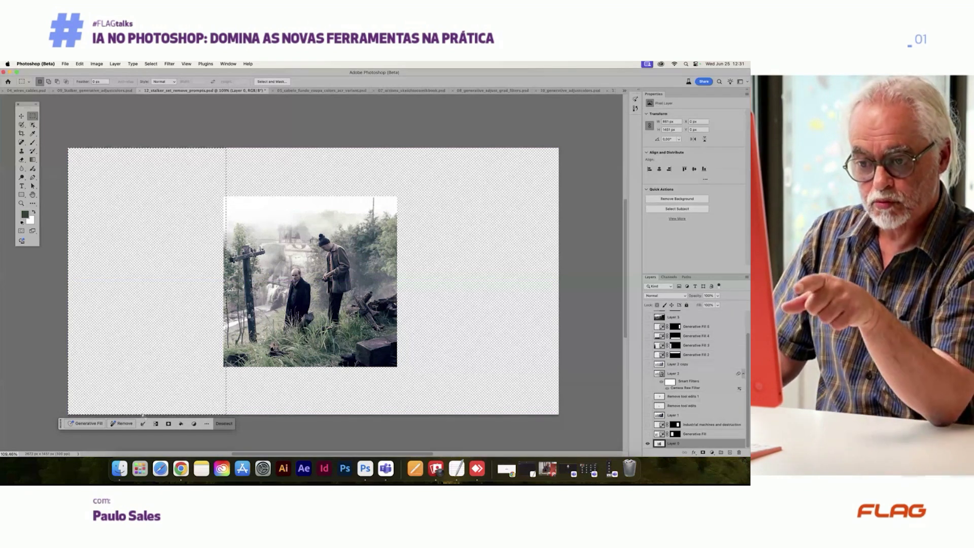
{"action": "left_click_drag", "start_coordinate": [61, 423], "coordinate": [236, 120]}
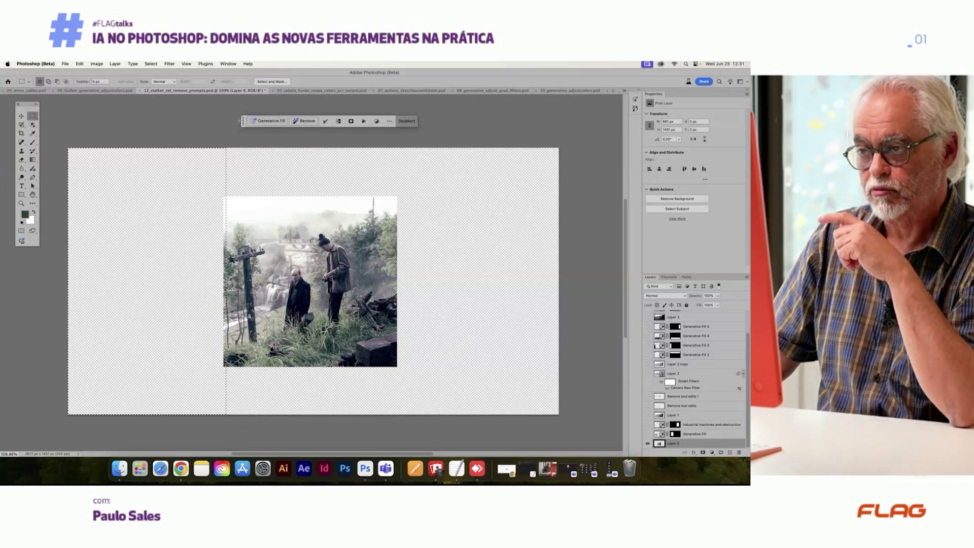
Step: Look up where the Contextual Task Bar is shown or hidden among the workspace panels
{"action": "left_click", "coordinate": [190, 63]}
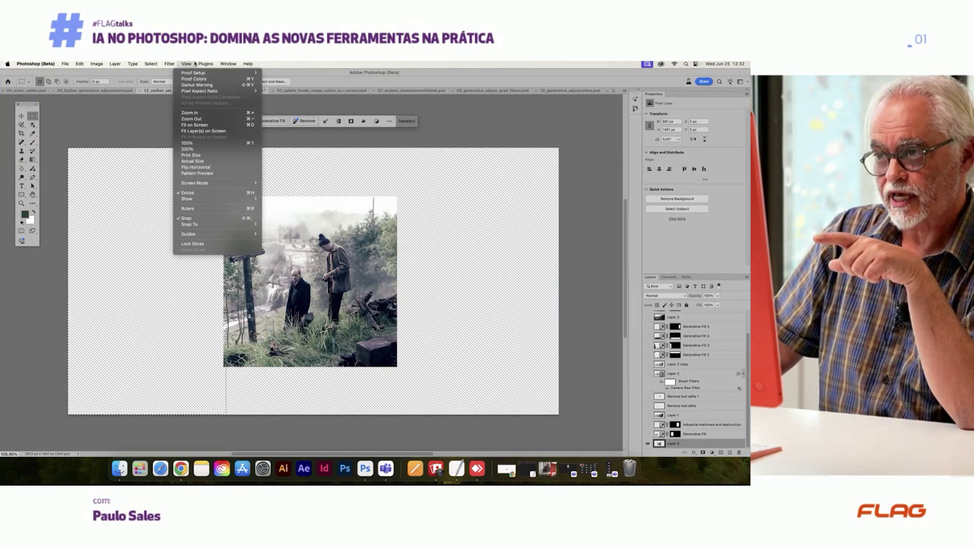
{"action": "left_click", "coordinate": [222, 64]}
{"action": "left_click", "coordinate": [186, 64]}
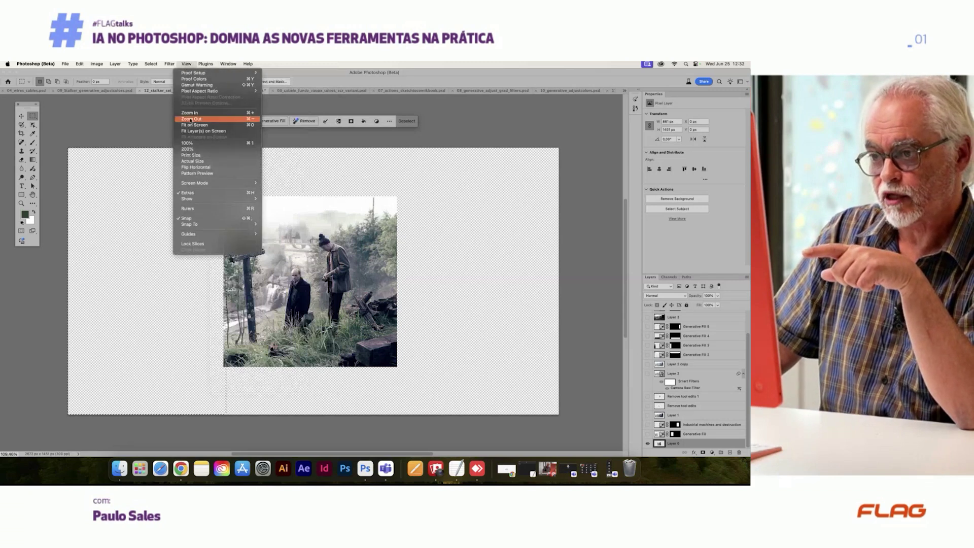
{"action": "left_click", "coordinate": [186, 64]}
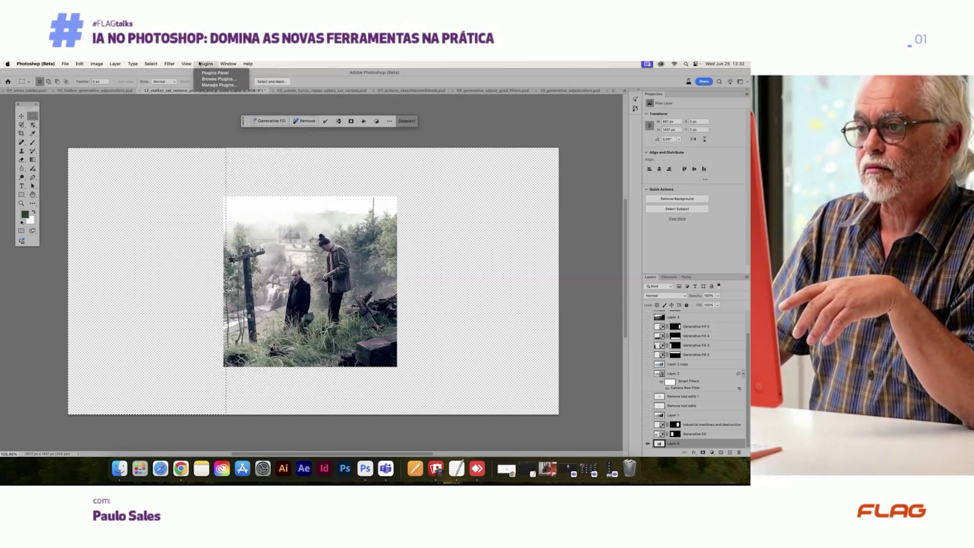
{"action": "left_click", "coordinate": [228, 64]}
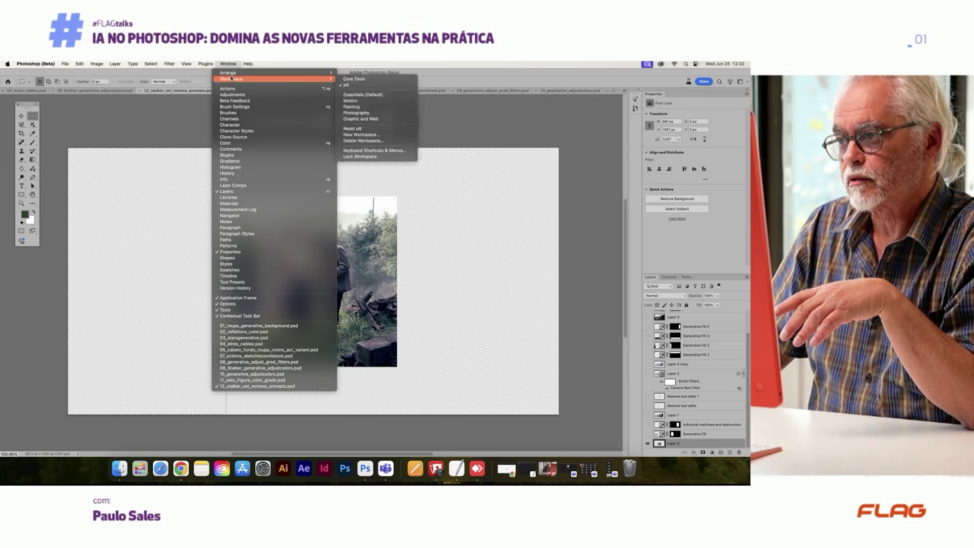
{"action": "mouse_move", "coordinate": [231, 73]}
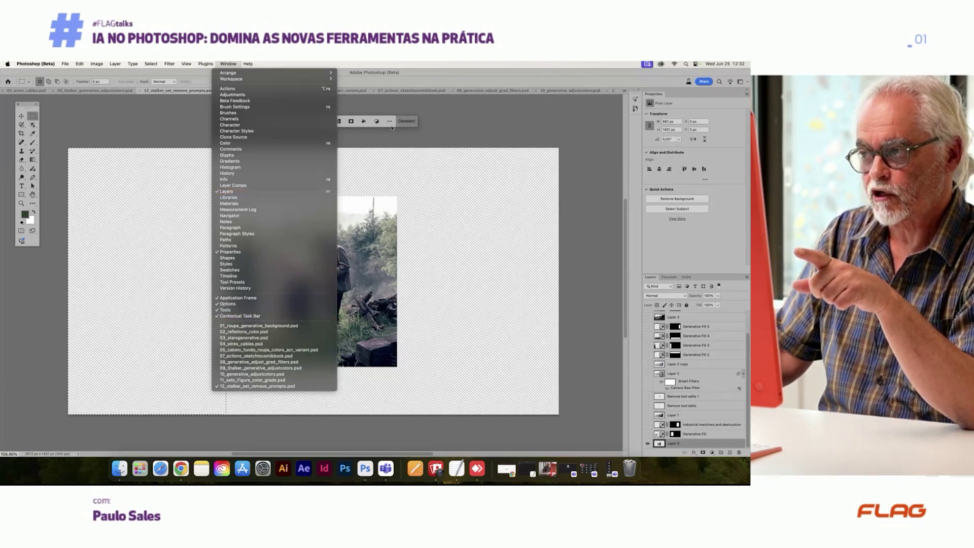
{"action": "key", "text": "Escape"}
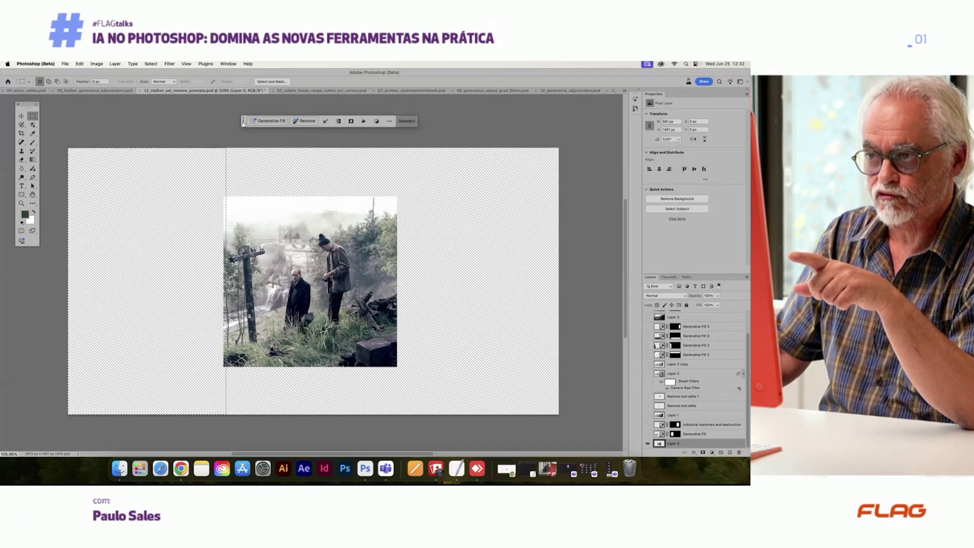
Step: Move the contextual task bar slightly higher above the canvas and pin its position
{"action": "left_click_drag", "start_coordinate": [243, 121], "coordinate": [247, 119]}
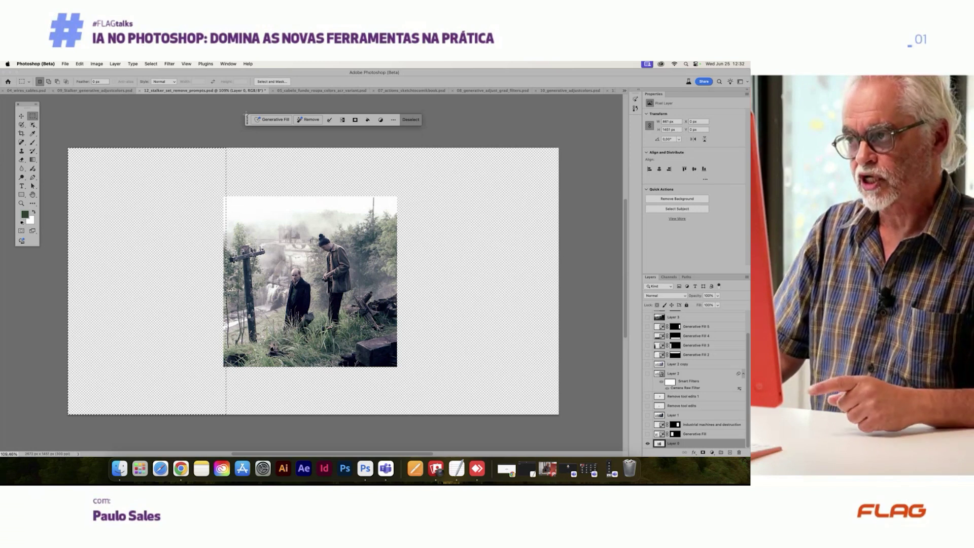
{"action": "left_click_drag", "start_coordinate": [247, 119], "coordinate": [246, 107]}
{"action": "left_click", "coordinate": [392, 108]}
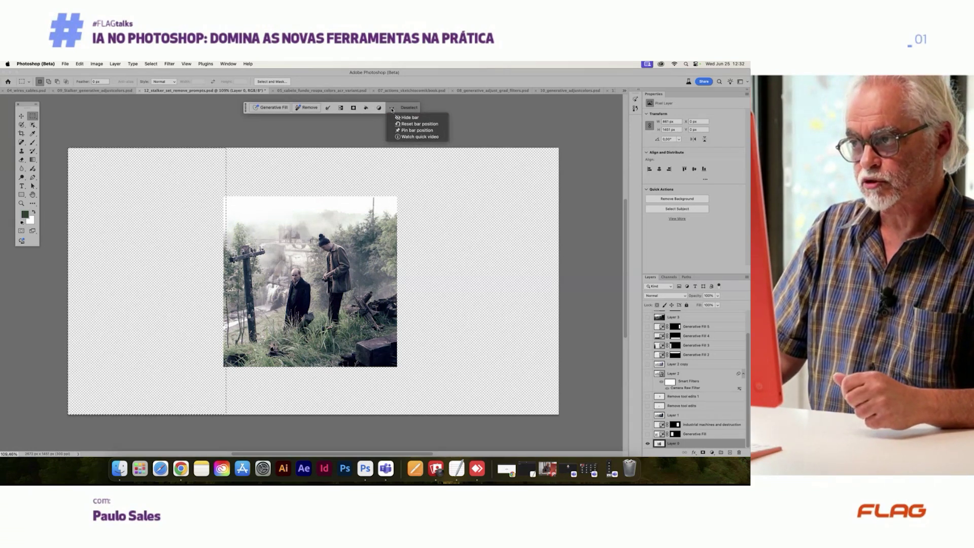
{"action": "left_click", "coordinate": [414, 131]}
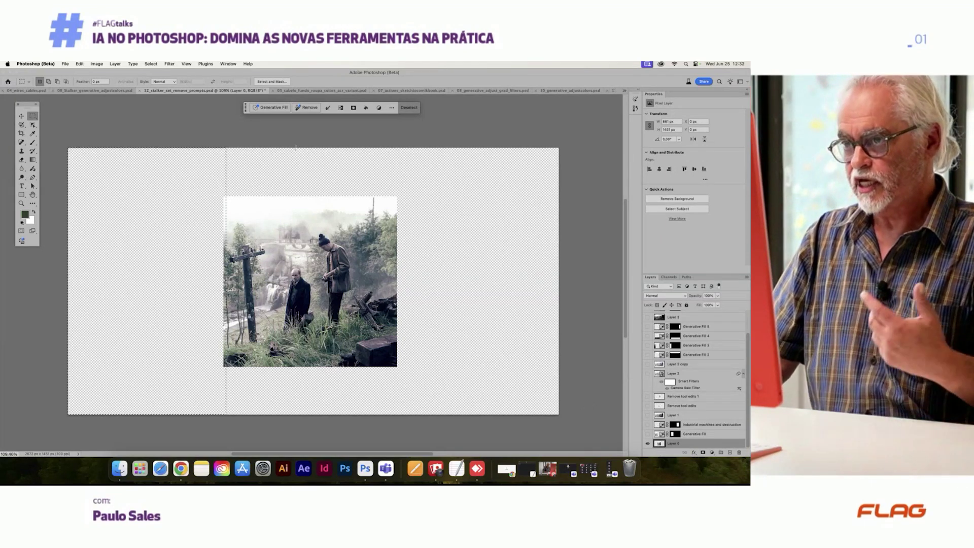
Step: Fill the selected empty area with Generative Fill, leaving the prompt blank
{"action": "left_click", "coordinate": [271, 108]}
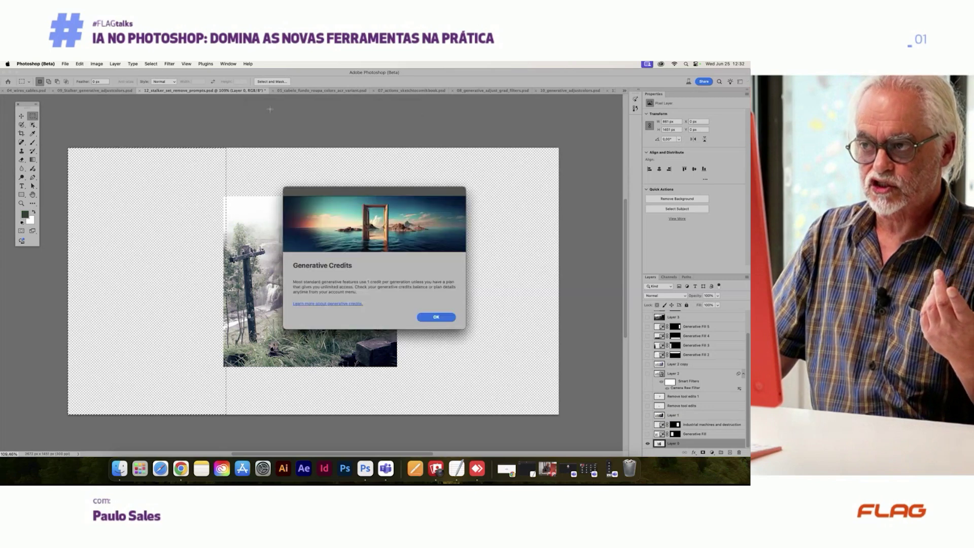
{"action": "key", "text": "Return"}
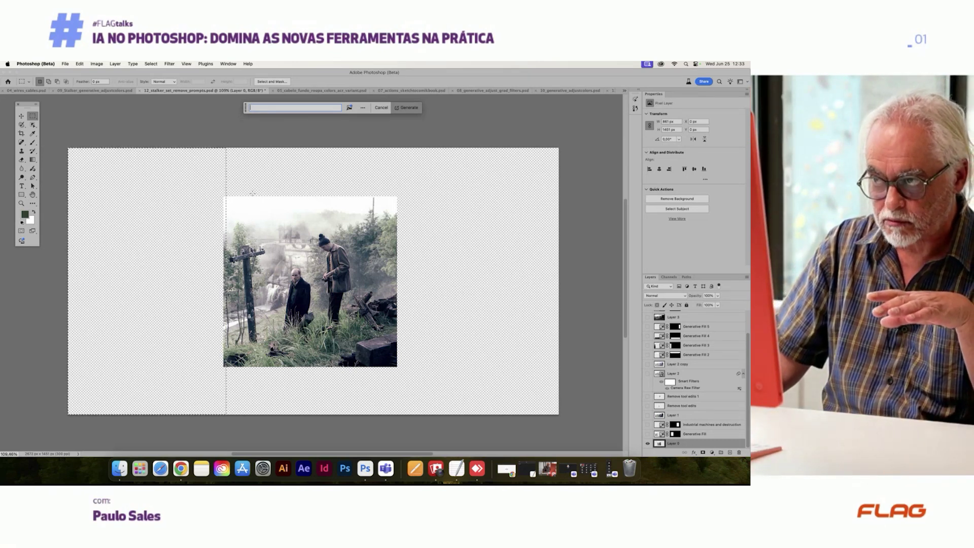
{"action": "left_click", "coordinate": [409, 107]}
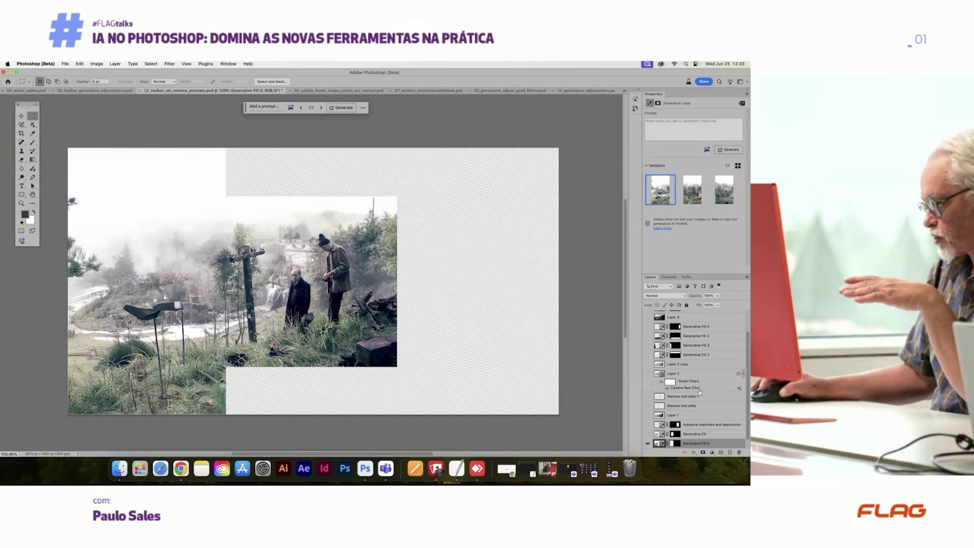
Step: Compare the three generated variations and choose the second one, with a third man standing among the trees
{"action": "scroll", "coordinate": [693, 434], "scroll_direction": "down", "scroll_amount": 1}
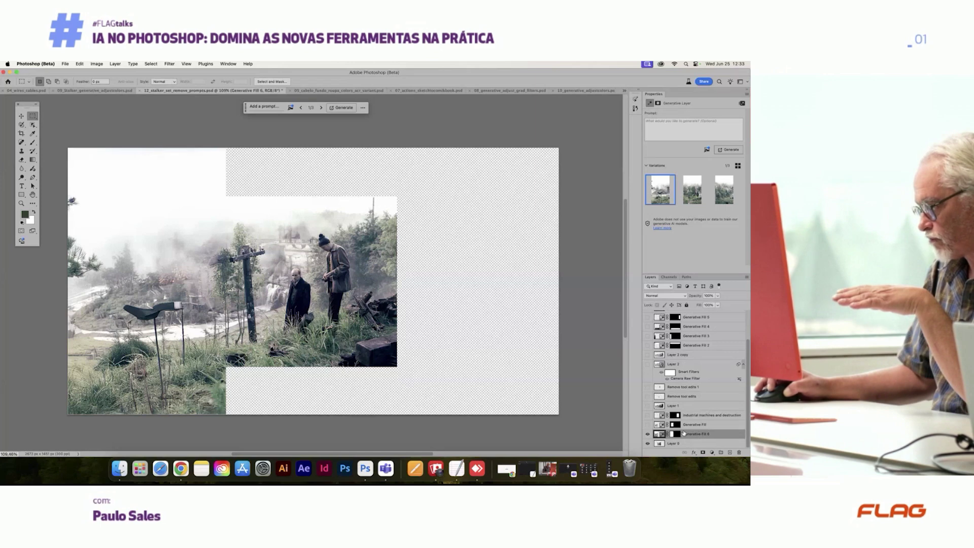
{"action": "left_click", "coordinate": [694, 190]}
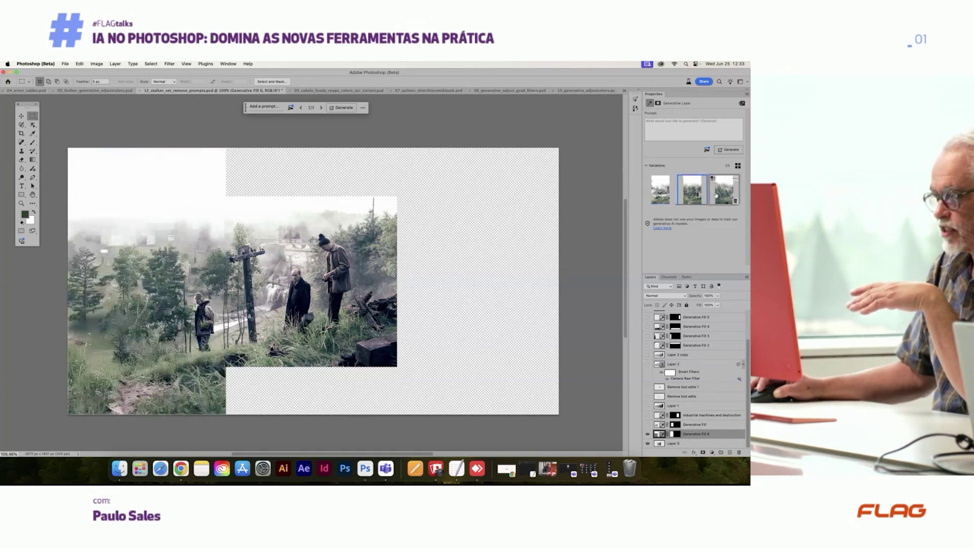
{"action": "left_click", "coordinate": [714, 192]}
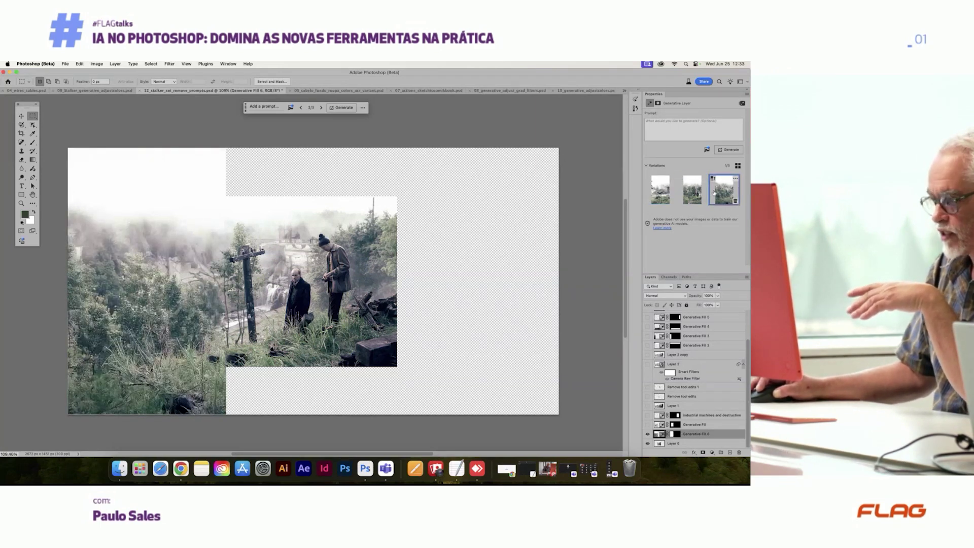
{"action": "left_click", "coordinate": [696, 190]}
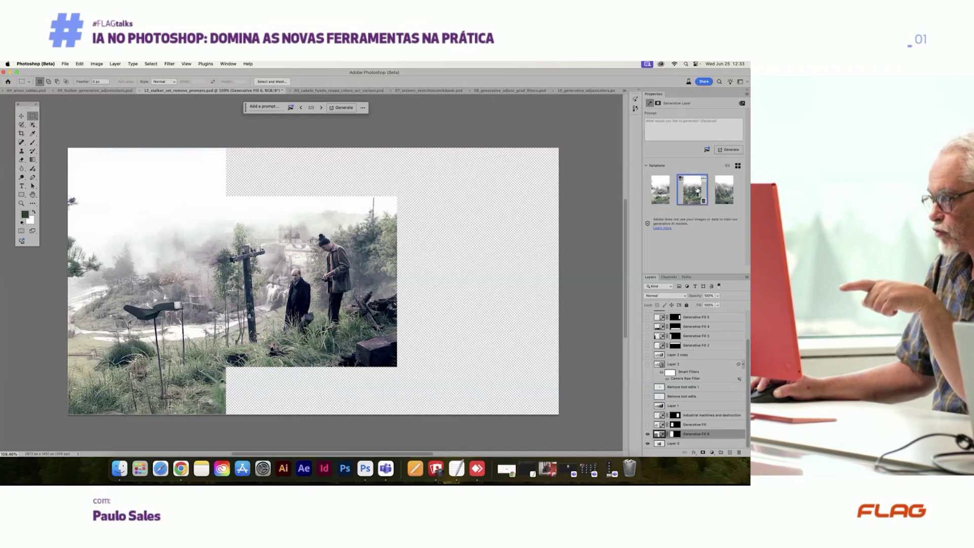
{"action": "left_click", "coordinate": [724, 190]}
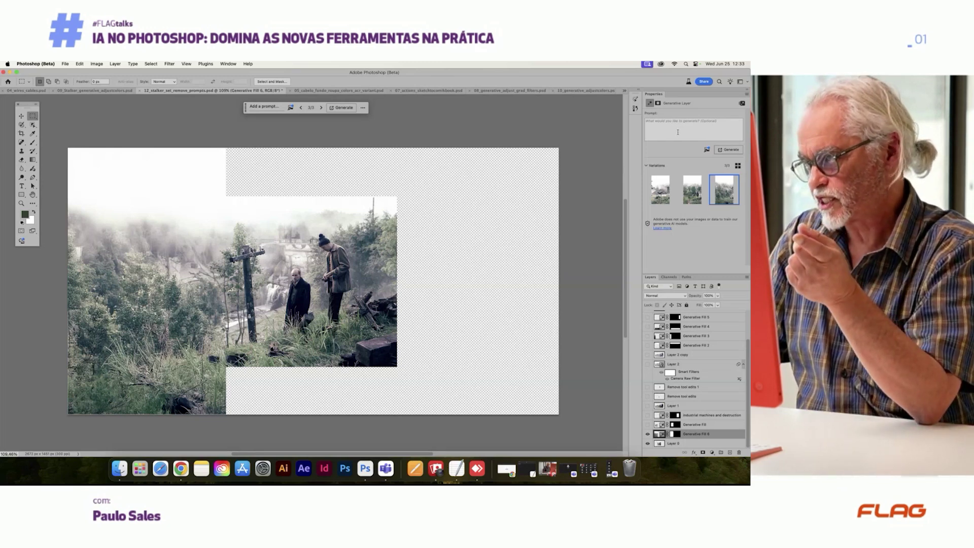
{"action": "left_click", "coordinate": [661, 190]}
{"action": "left_click", "coordinate": [686, 191]}
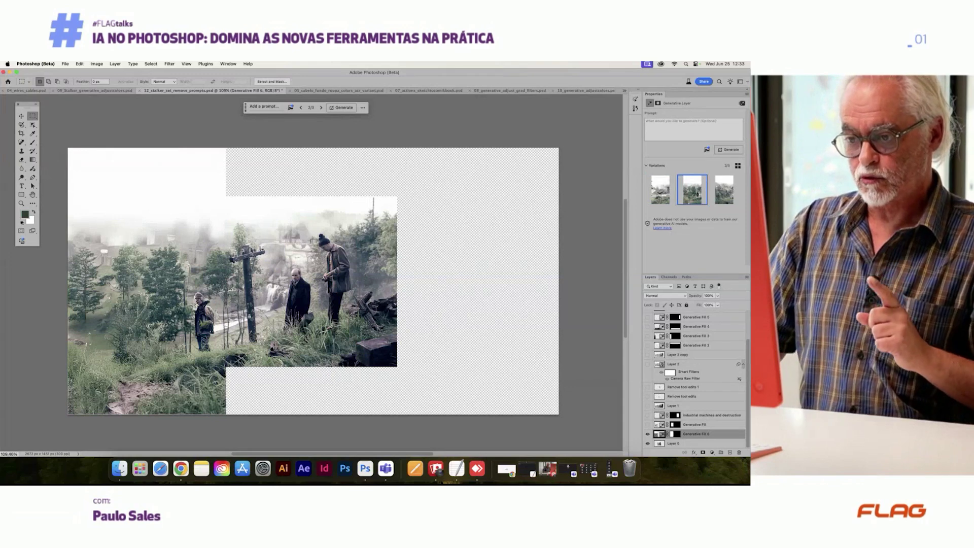
Step: Examine up close how the generated man and trees blend with the original photo
{"action": "scroll", "coordinate": [221, 322], "scroll_direction": "up", "scroll_amount": 5}
{"action": "scroll", "coordinate": [220, 323], "scroll_direction": "down", "scroll_amount": 2}
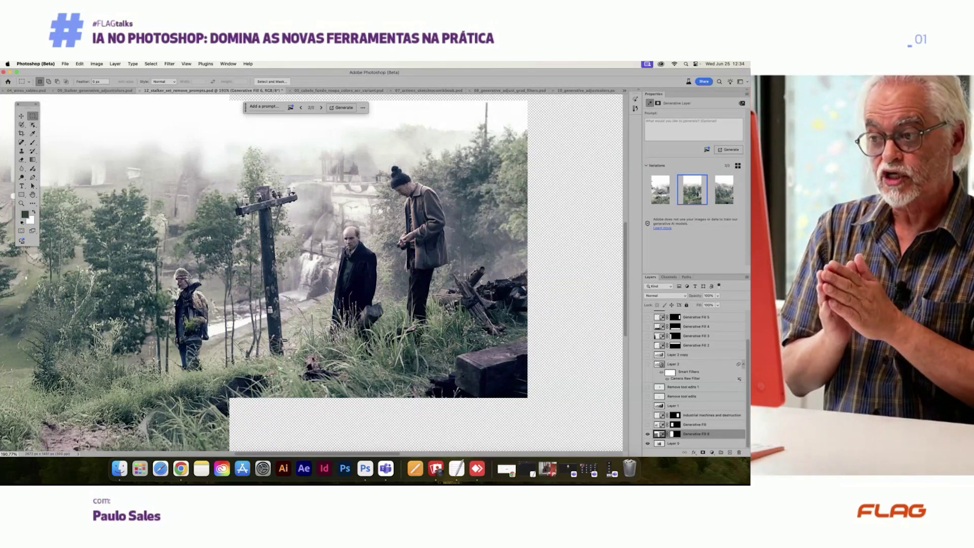
{"action": "scroll", "coordinate": [189, 325], "scroll_direction": "up", "scroll_amount": 3}
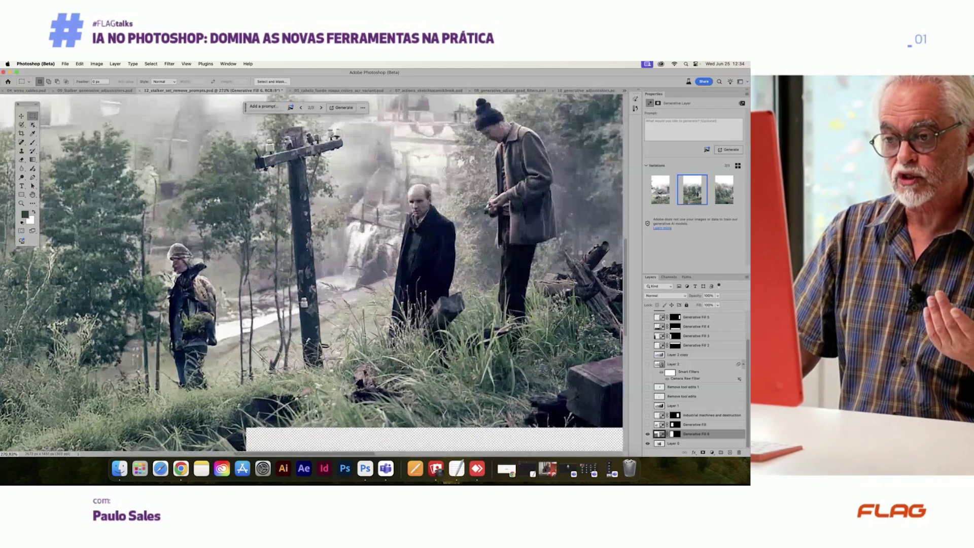
{"action": "scroll", "coordinate": [189, 325], "scroll_direction": "down", "scroll_amount": 1}
{"action": "scroll", "coordinate": [188, 324], "scroll_direction": "down", "scroll_amount": 1}
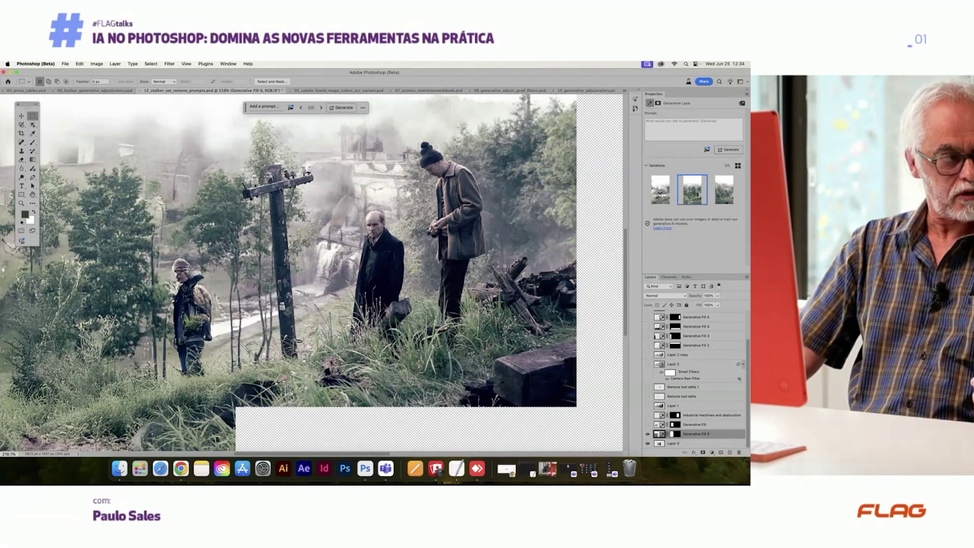
{"action": "scroll", "coordinate": [189, 324], "scroll_direction": "down", "scroll_amount": 1}
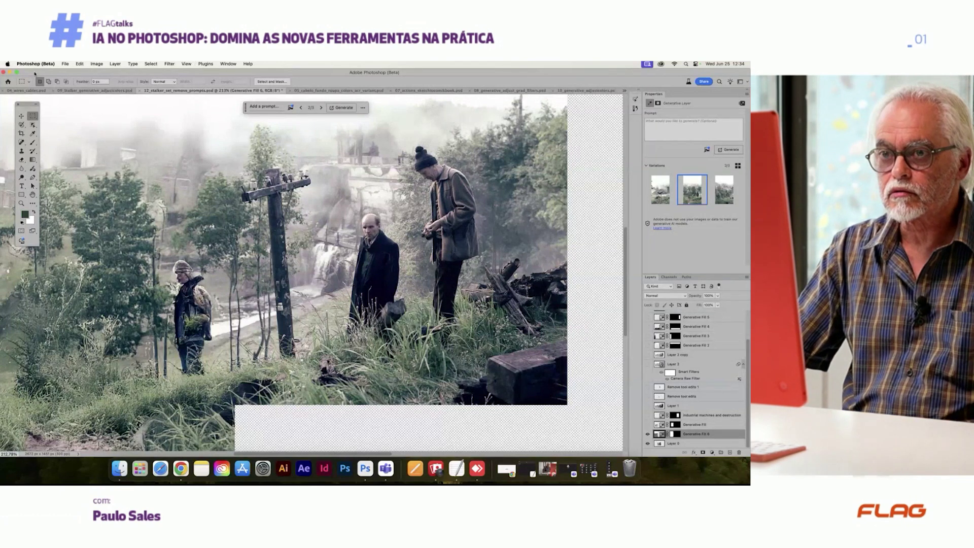
Step: Examine the extended film still at several zoom levels, from the figures up close to the whole canvas
{"action": "left_click", "coordinate": [17, 72]}
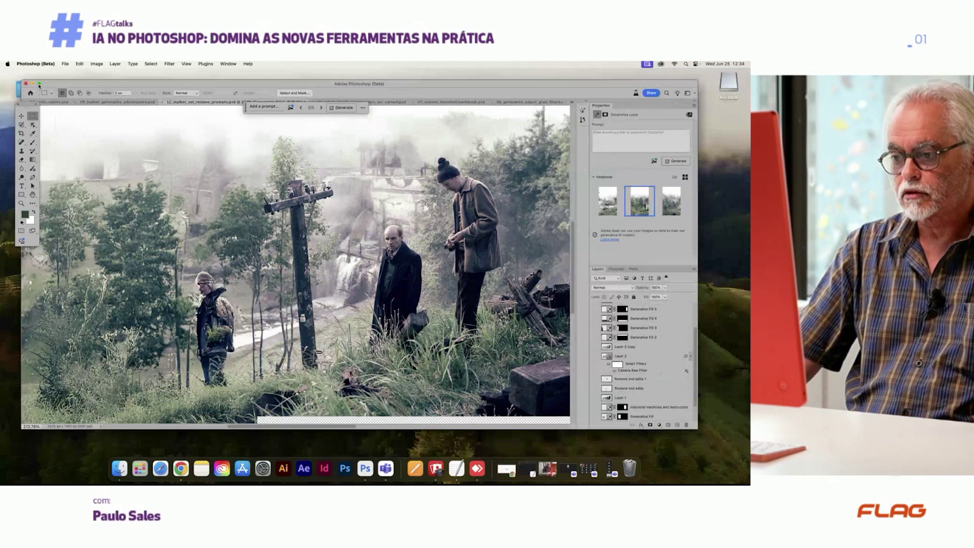
{"action": "left_click", "coordinate": [39, 84]}
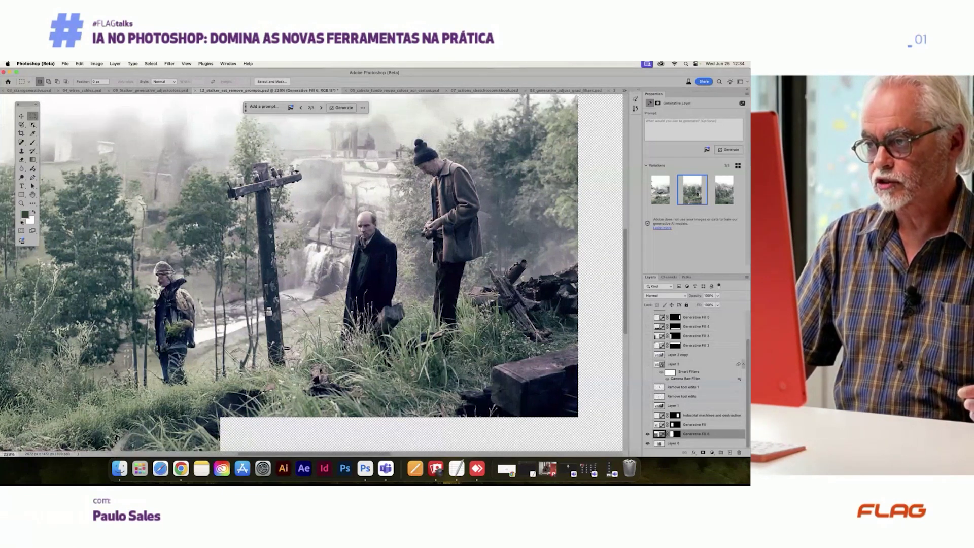
{"action": "scroll", "coordinate": [425, 242], "scroll_direction": "down", "scroll_amount": 2}
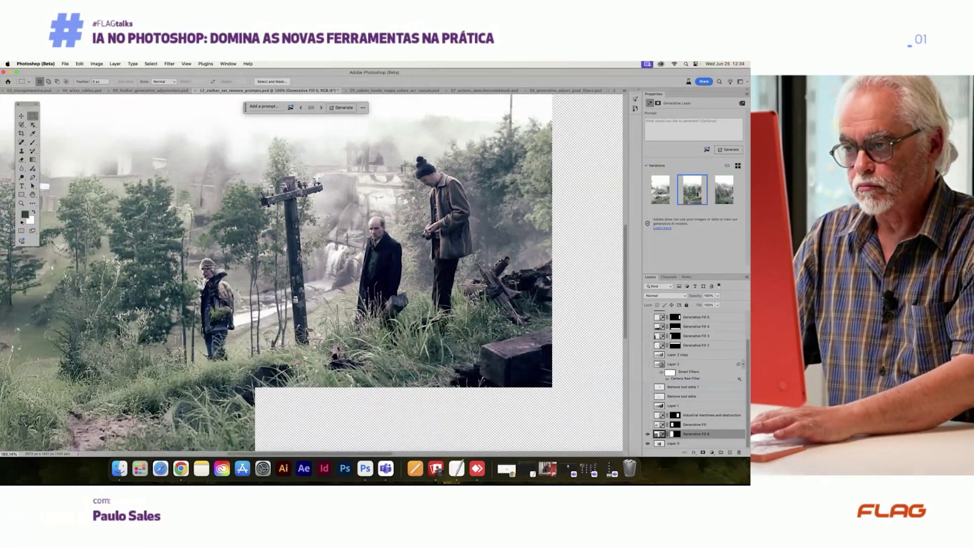
{"action": "scroll", "coordinate": [329, 215], "scroll_direction": "up", "scroll_amount": 2}
{"action": "scroll", "coordinate": [329, 216], "scroll_direction": "left", "scroll_amount": 2}
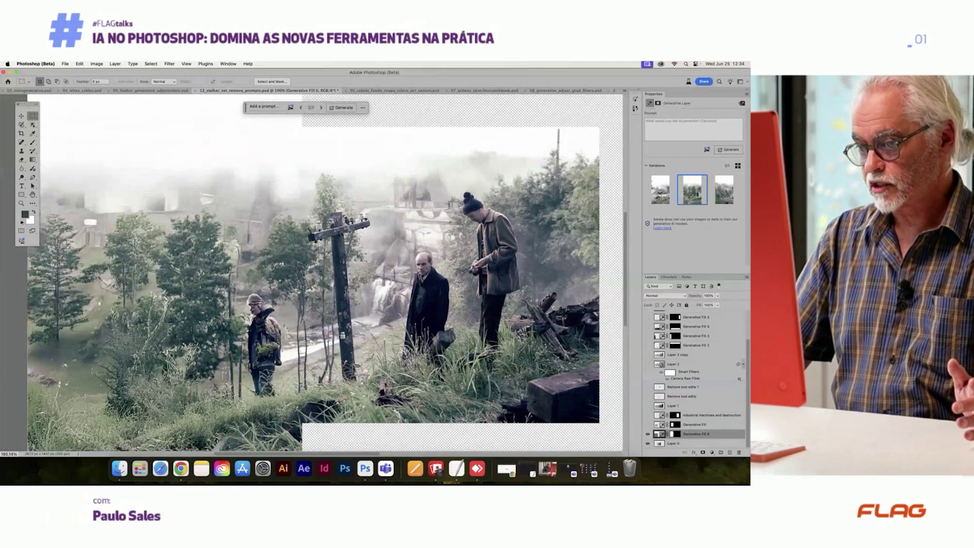
{"action": "scroll", "coordinate": [254, 260], "scroll_direction": "down", "scroll_amount": 1}
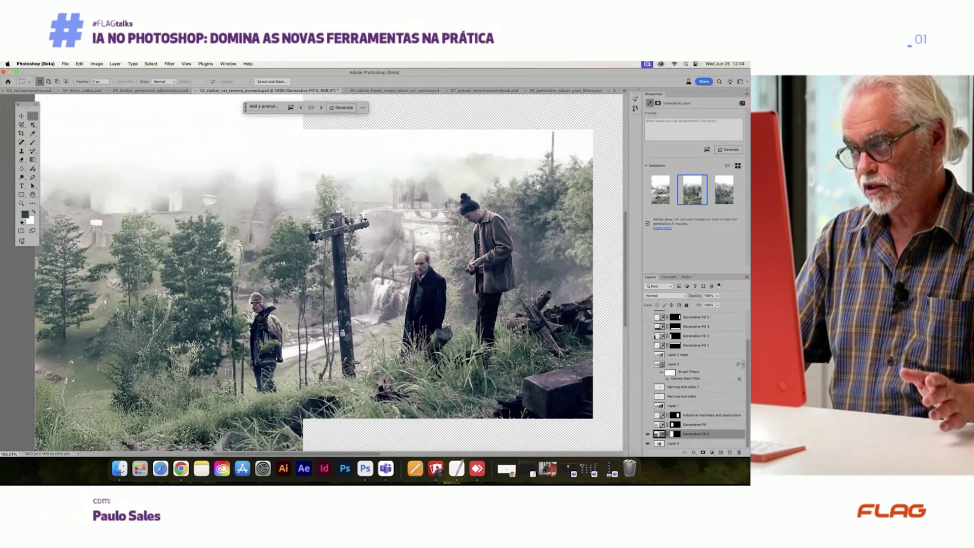
{"action": "scroll", "coordinate": [563, 212], "scroll_direction": "down", "scroll_amount": 5}
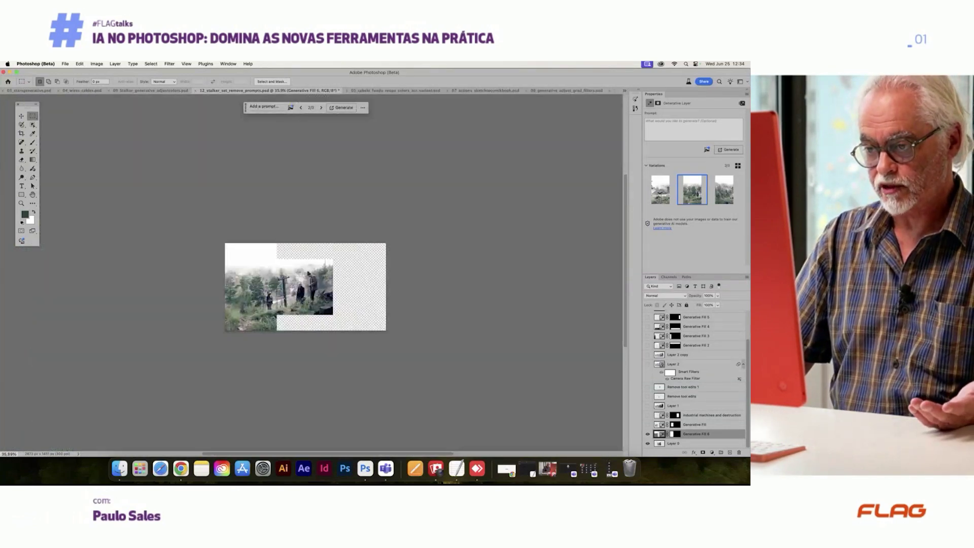
{"action": "scroll", "coordinate": [563, 212], "scroll_direction": "up", "scroll_amount": 1}
{"action": "scroll", "coordinate": [563, 212], "scroll_direction": "up", "scroll_amount": 1}
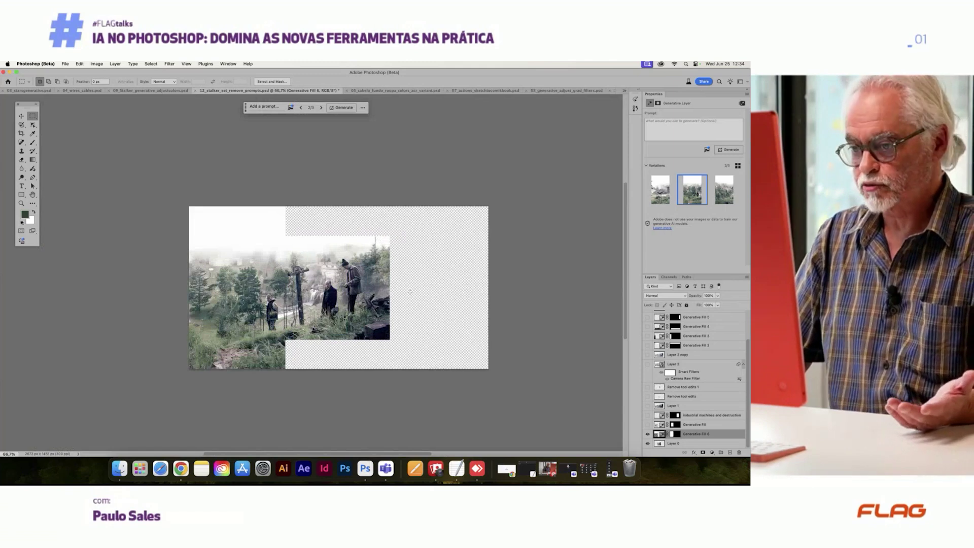
{"action": "scroll", "coordinate": [317, 316], "scroll_direction": "up", "scroll_amount": 2}
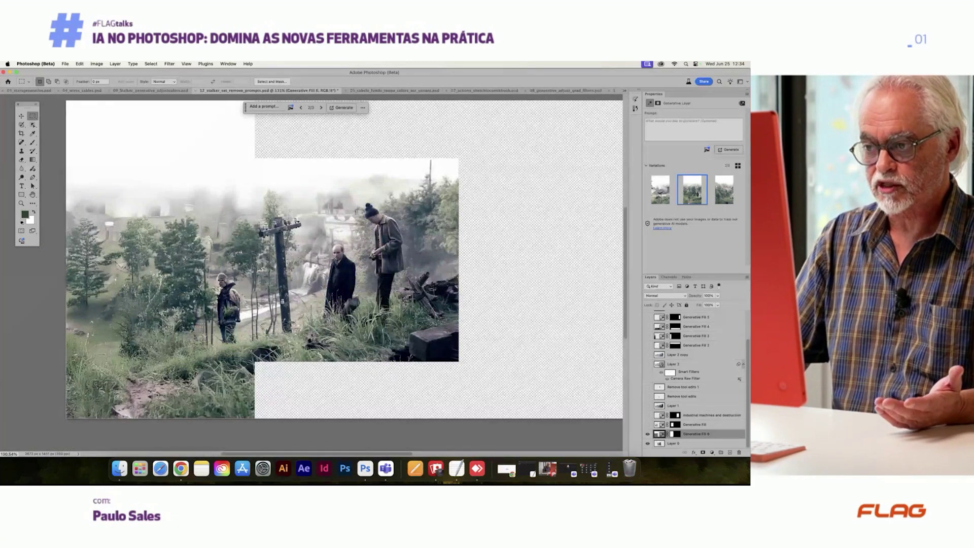
Step: Delete the newest Generative Fill layer and show the earlier Generative Fill and "industrial machines and destruction" layers that extend the still sideways
{"action": "left_click", "coordinate": [661, 192]}
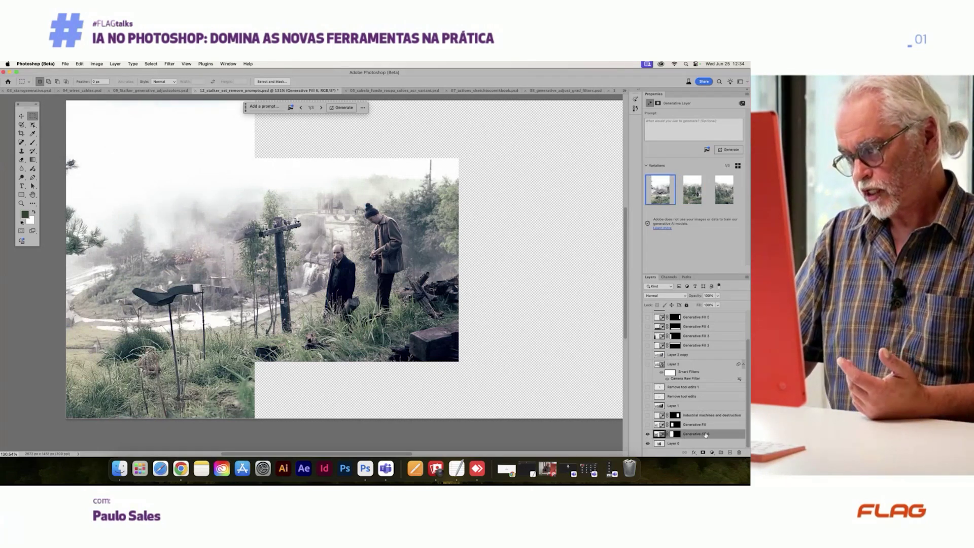
{"action": "left_click_drag", "start_coordinate": [706, 435], "coordinate": [738, 452]}
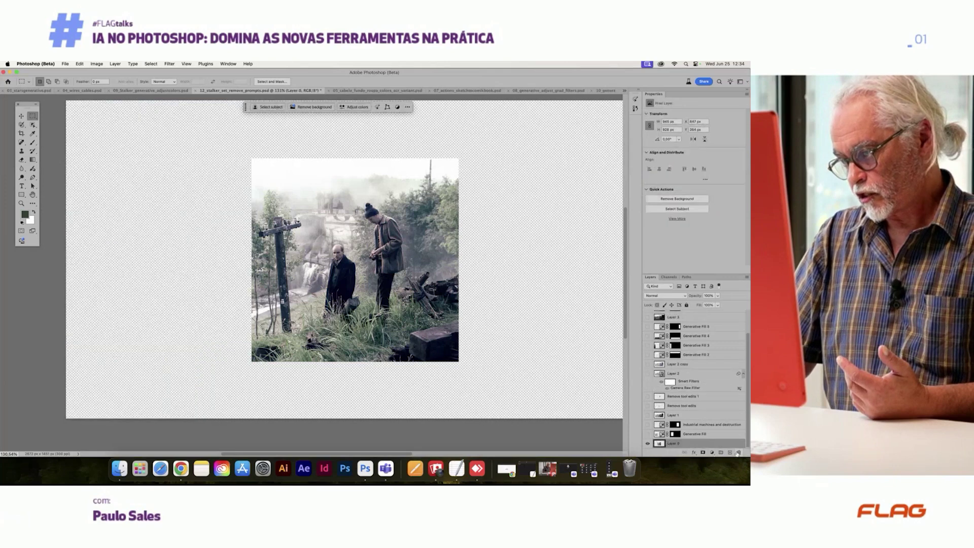
{"action": "left_click", "coordinate": [648, 435]}
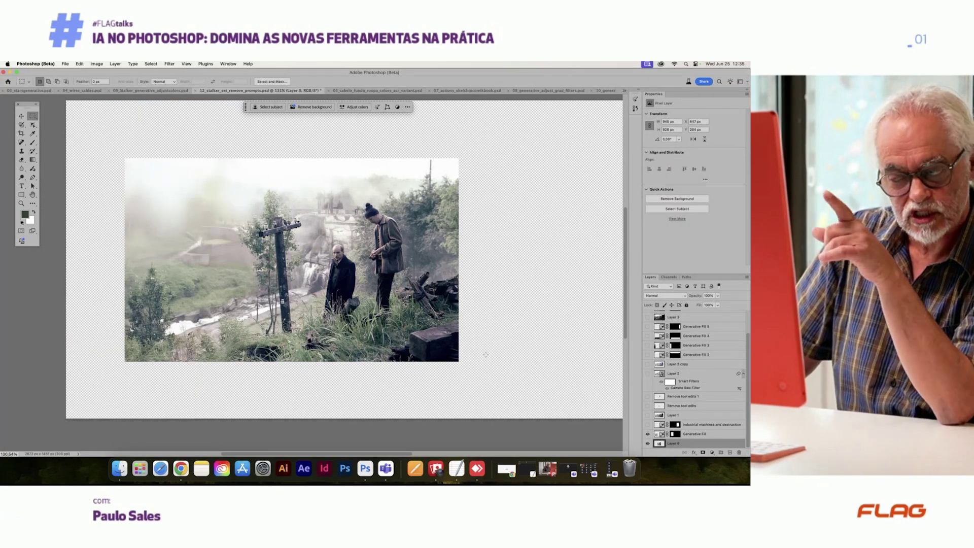
{"action": "scroll", "coordinate": [486, 355], "scroll_direction": "down", "scroll_amount": 1}
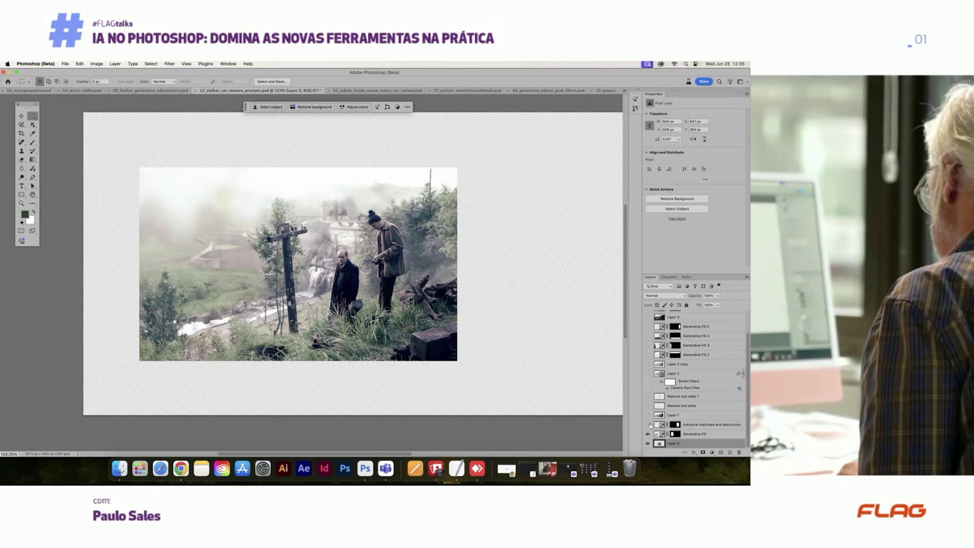
{"action": "left_click", "coordinate": [647, 424]}
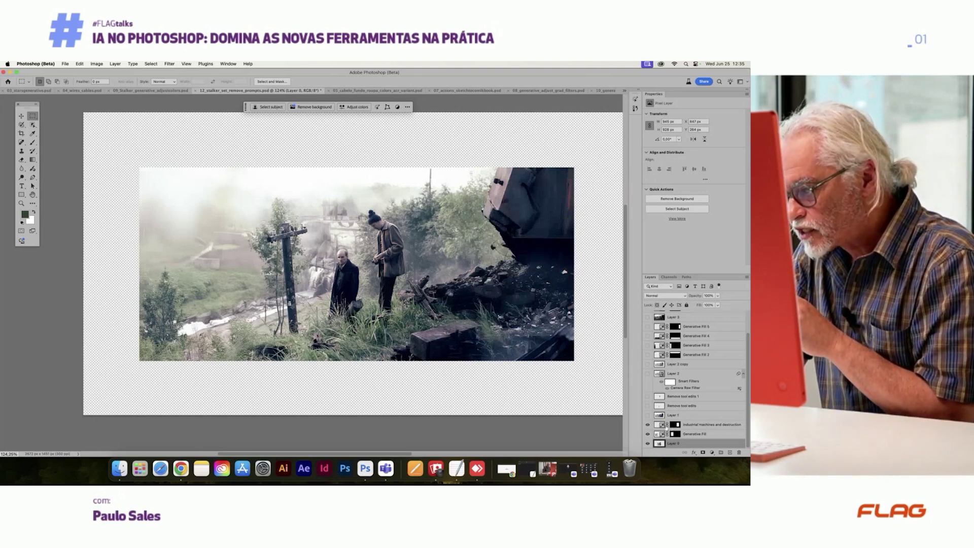
Step: Select the "industrial machines and destruction" layer and review its prompt and variations, keeping the second one
{"action": "left_click", "coordinate": [663, 425]}
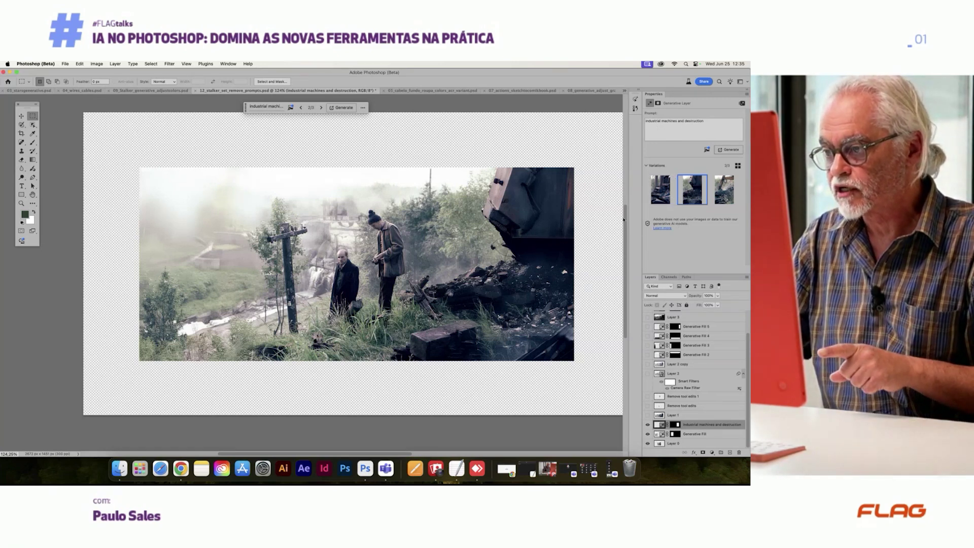
{"action": "left_click", "coordinate": [719, 191]}
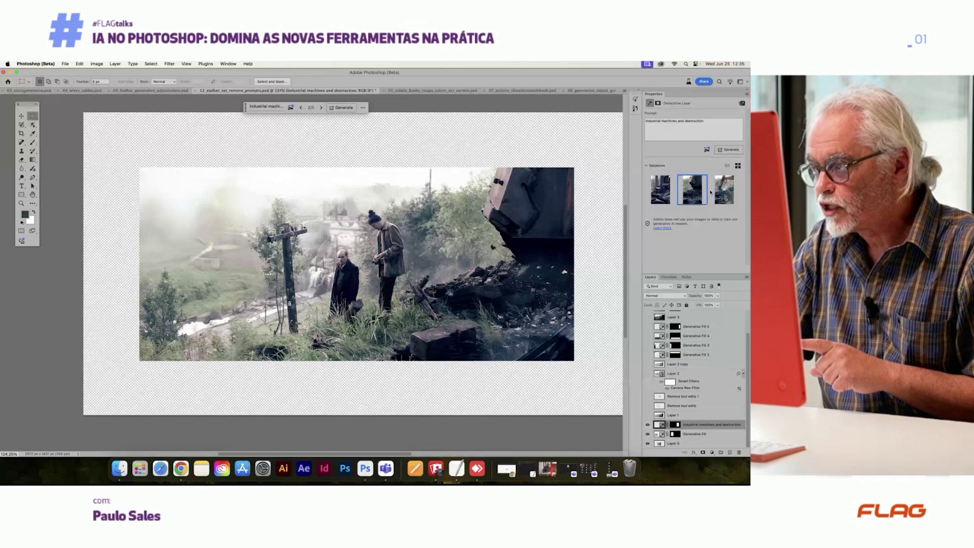
{"action": "left_click", "coordinate": [682, 193]}
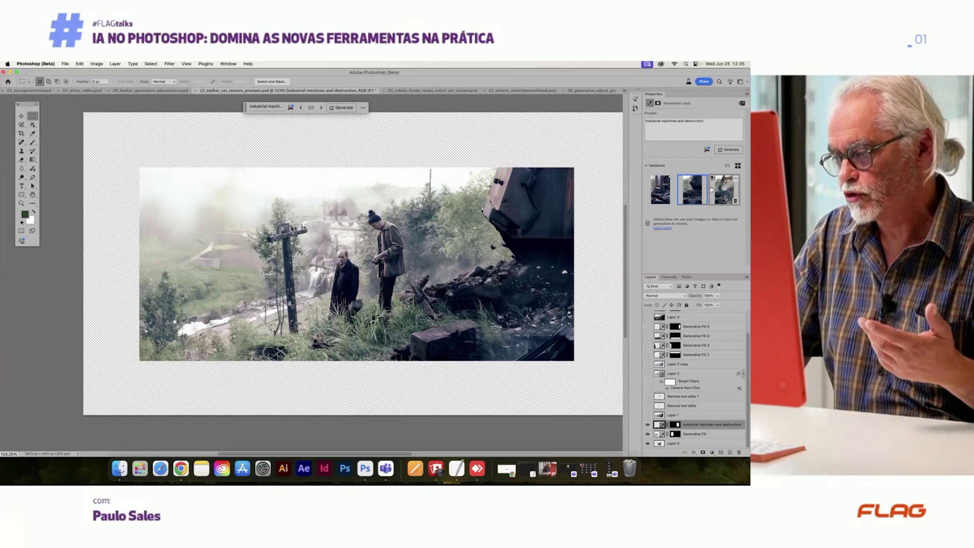
{"action": "left_click", "coordinate": [711, 189]}
{"action": "left_click", "coordinate": [693, 192]}
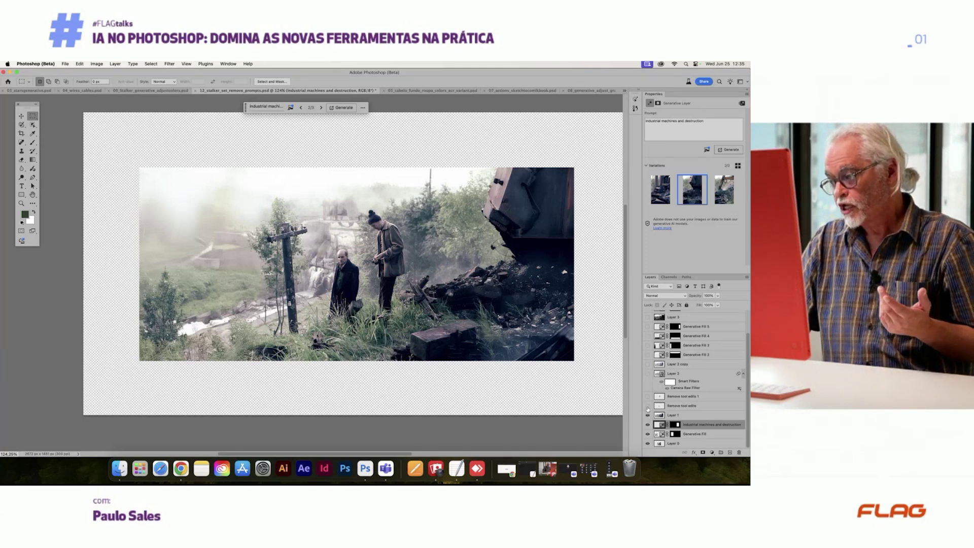
Step: Show the first Remove tool edits layer above Layer 1 to preview the bald man's removal, and hide it again
{"action": "left_click", "coordinate": [648, 407]}
{"action": "left_click", "coordinate": [648, 406]}
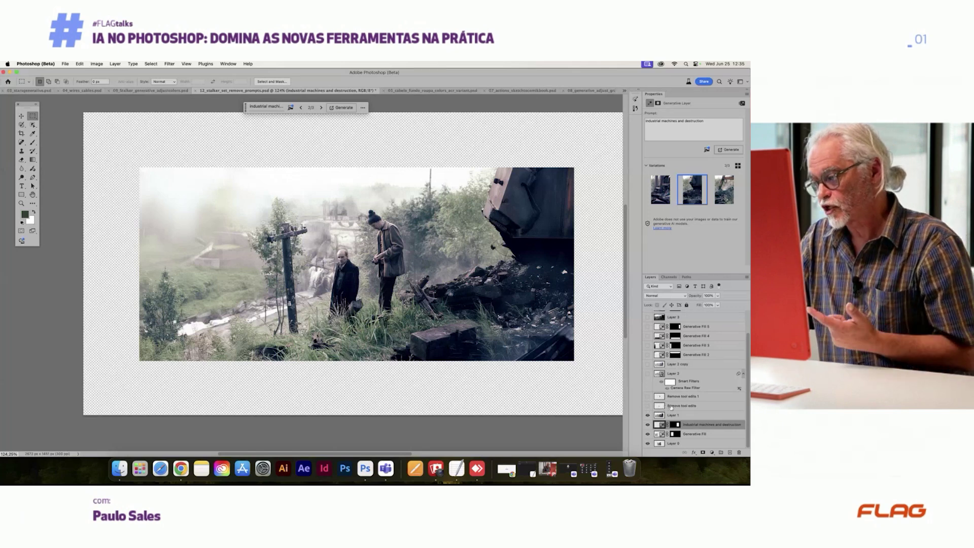
{"action": "left_click", "coordinate": [669, 407]}
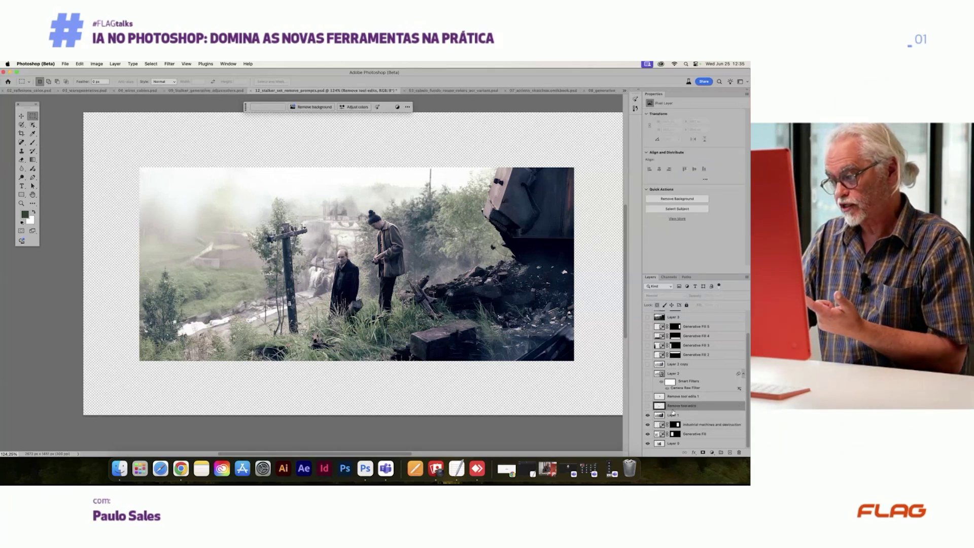
{"action": "left_click", "coordinate": [648, 406]}
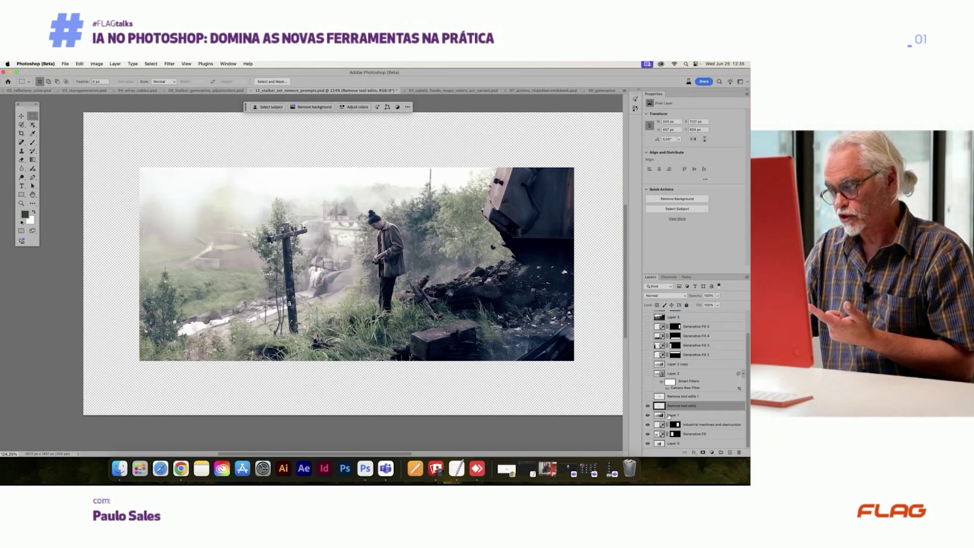
{"action": "left_click", "coordinate": [670, 416]}
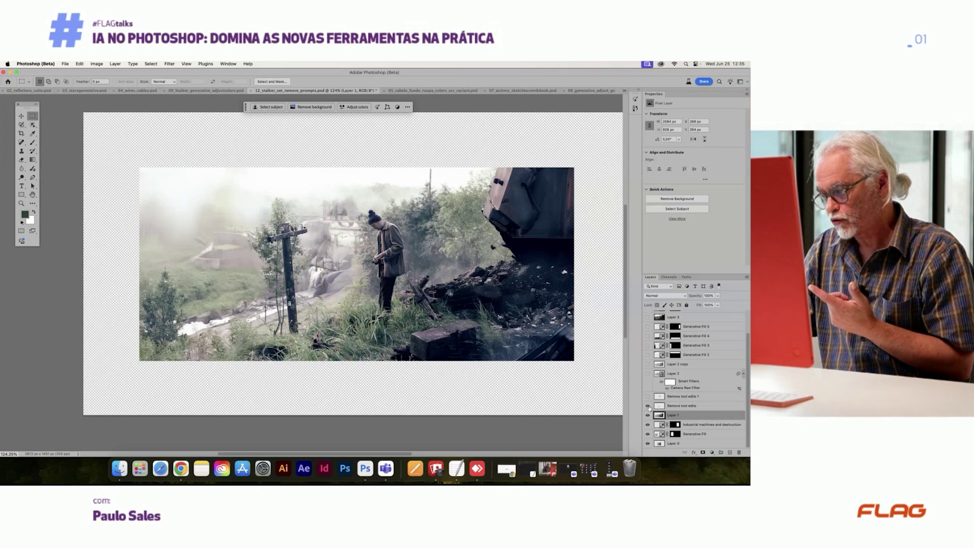
{"action": "left_click", "coordinate": [647, 406]}
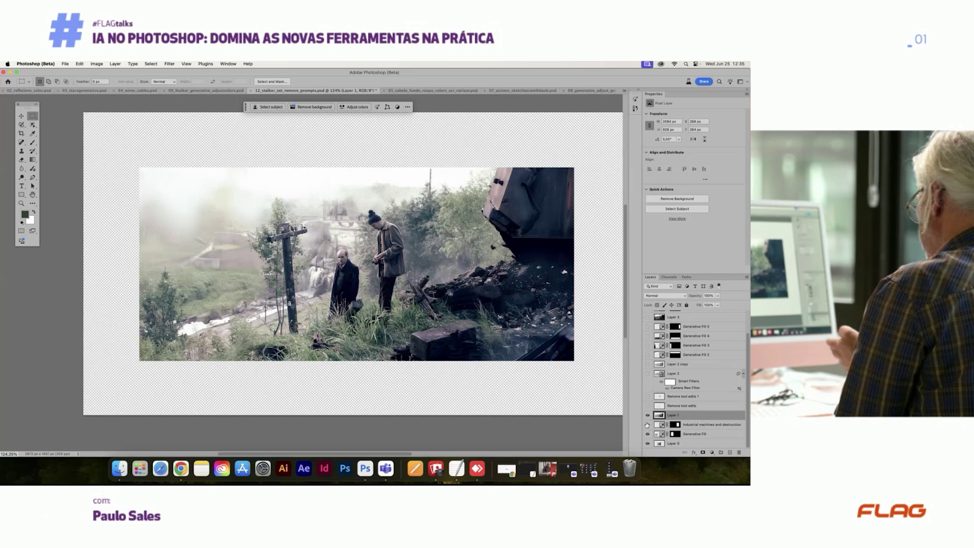
Step: Compare the merged Layer 1 with the two generative layers and Layer 0 beneath it by toggling their visibility
{"action": "left_click_drag", "start_coordinate": [648, 425], "coordinate": [649, 443]}
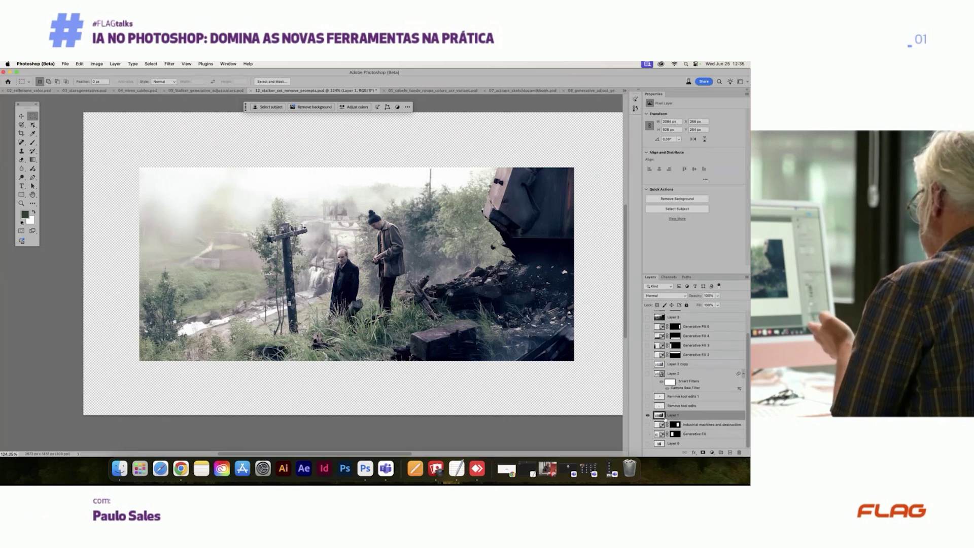
{"action": "left_click", "coordinate": [648, 434]}
{"action": "left_click", "coordinate": [648, 425]}
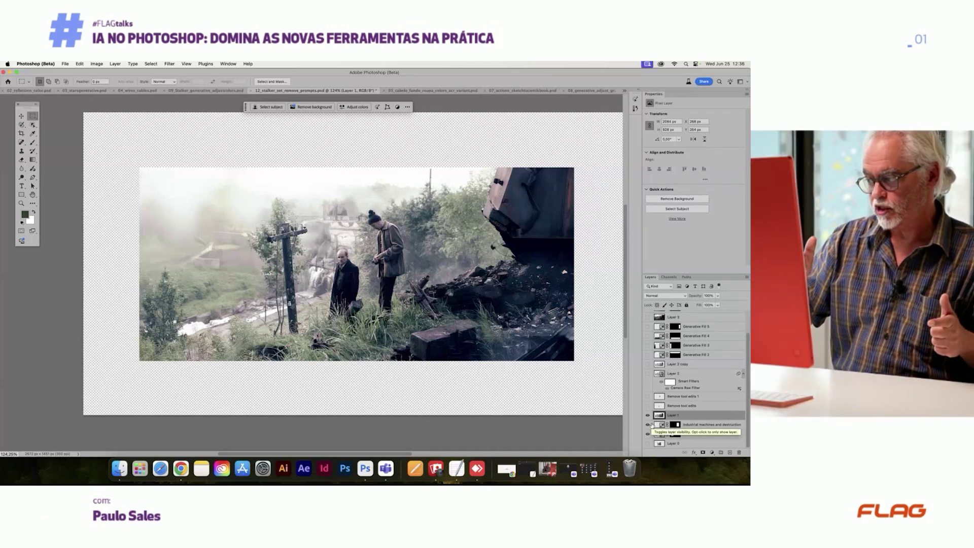
{"action": "left_click", "coordinate": [692, 424]}
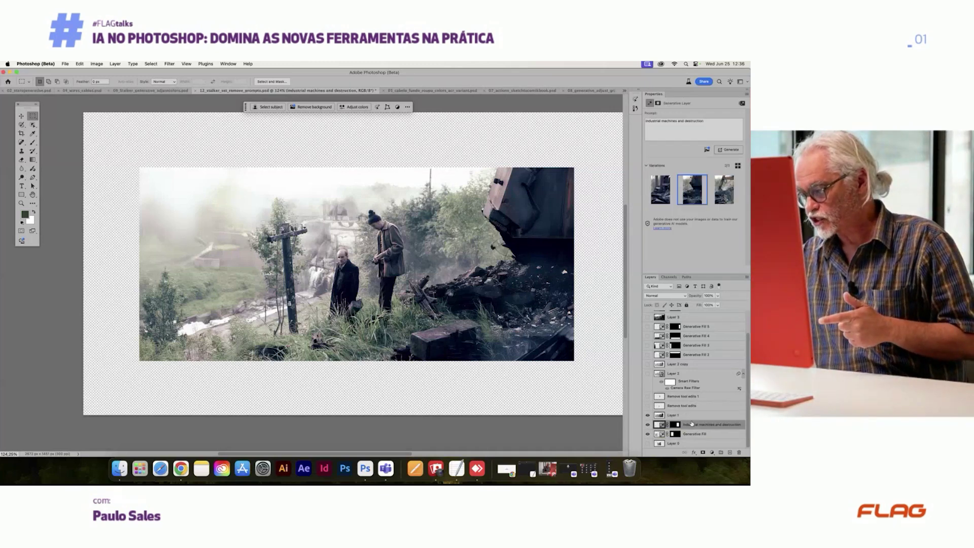
{"action": "left_click", "coordinate": [647, 415]}
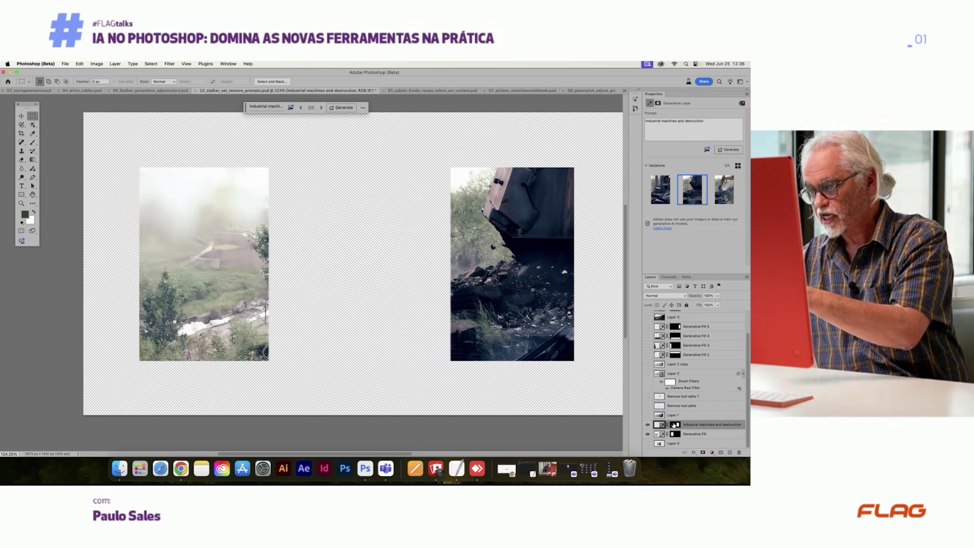
{"action": "left_click", "coordinate": [648, 415]}
{"action": "left_click", "coordinate": [647, 444]}
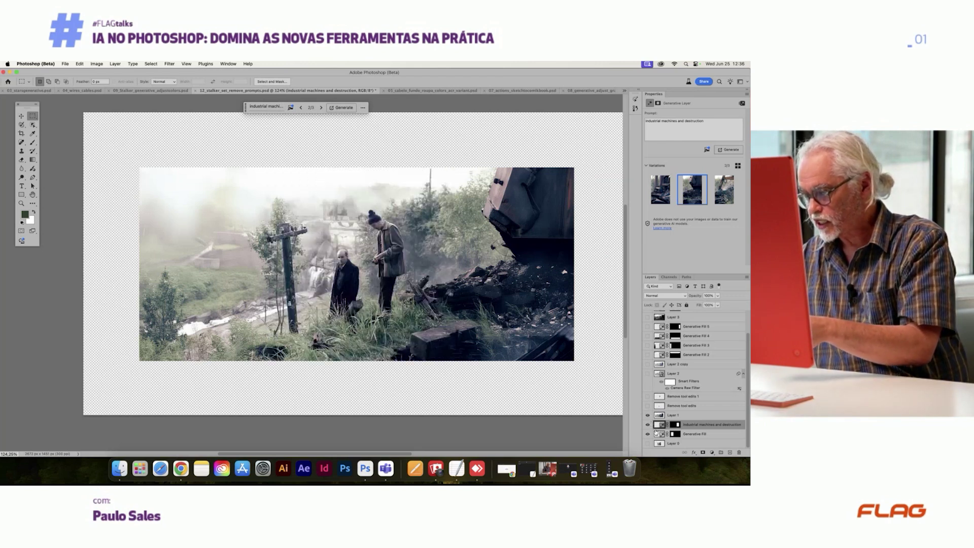
Step: Hide the two generative layers and Layer 0 beneath the merged Layer 1, and select Layer 1
{"action": "left_click", "coordinate": [648, 415]}
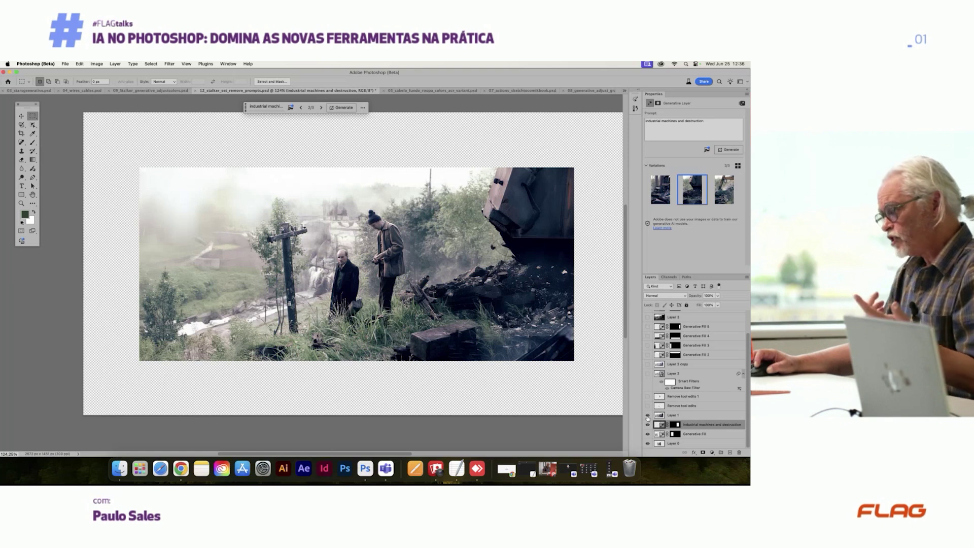
{"action": "left_click_drag", "start_coordinate": [648, 425], "coordinate": [648, 434]}
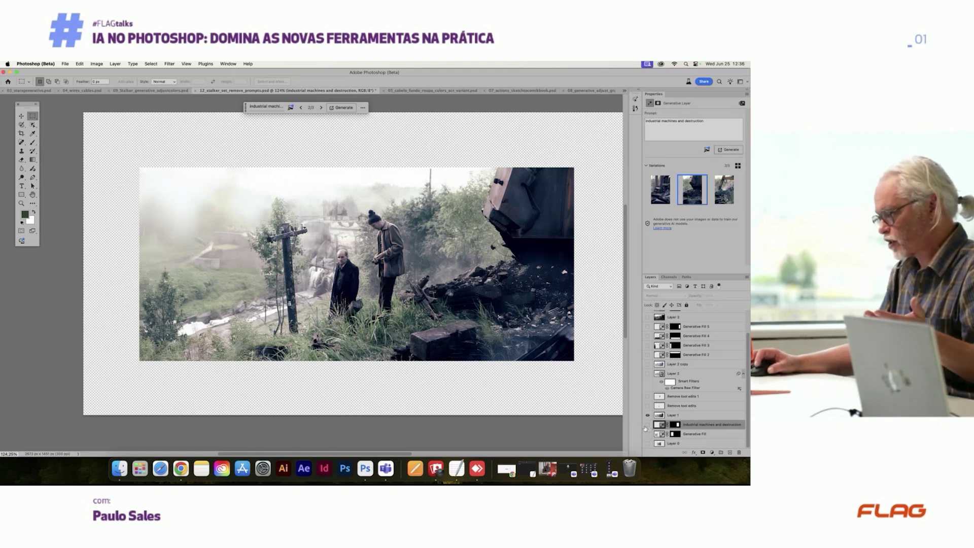
{"action": "left_click", "coordinate": [671, 416]}
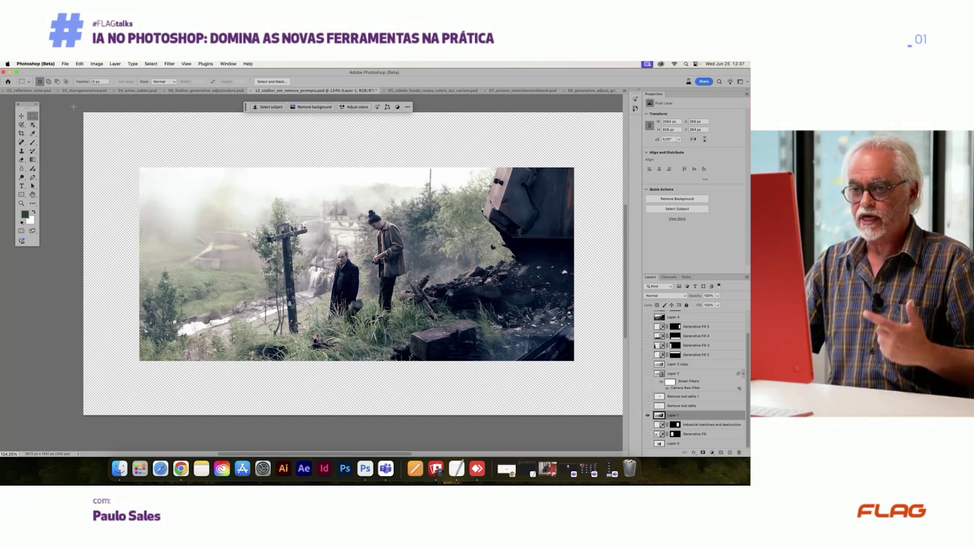
Step: Look for the Lasso tool in the toolbar's tool groups and in the Customize Toolbar list
{"action": "left_click", "coordinate": [36, 121]}
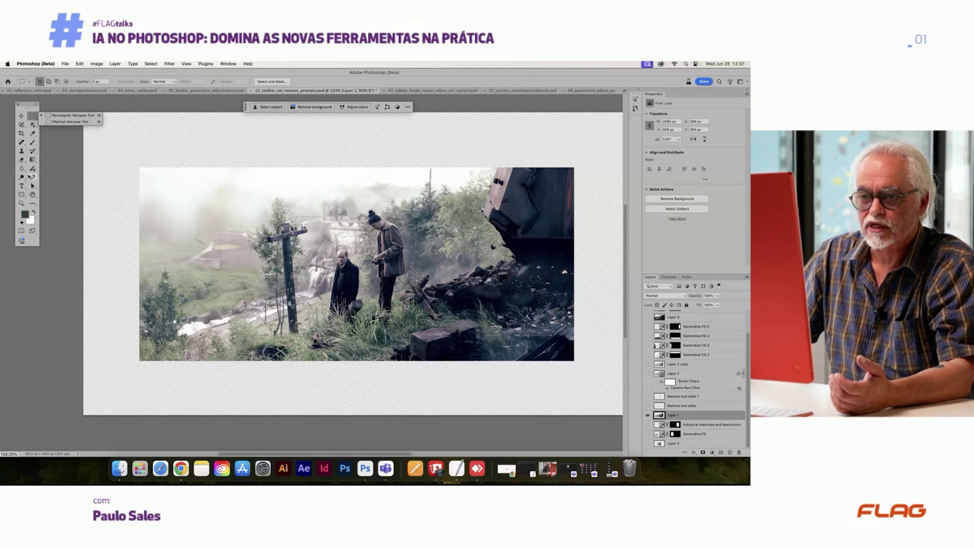
{"action": "left_click", "coordinate": [32, 125]}
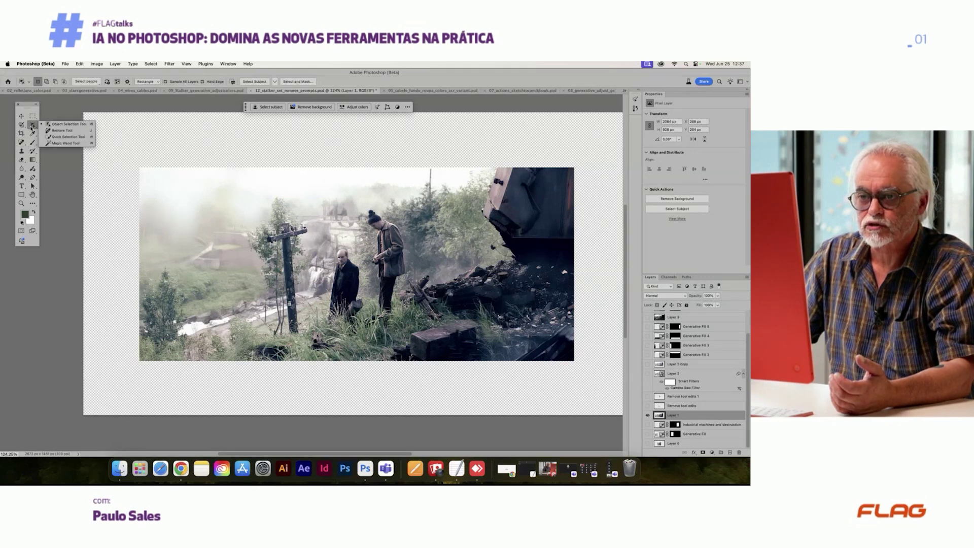
{"action": "left_click", "coordinate": [33, 132]}
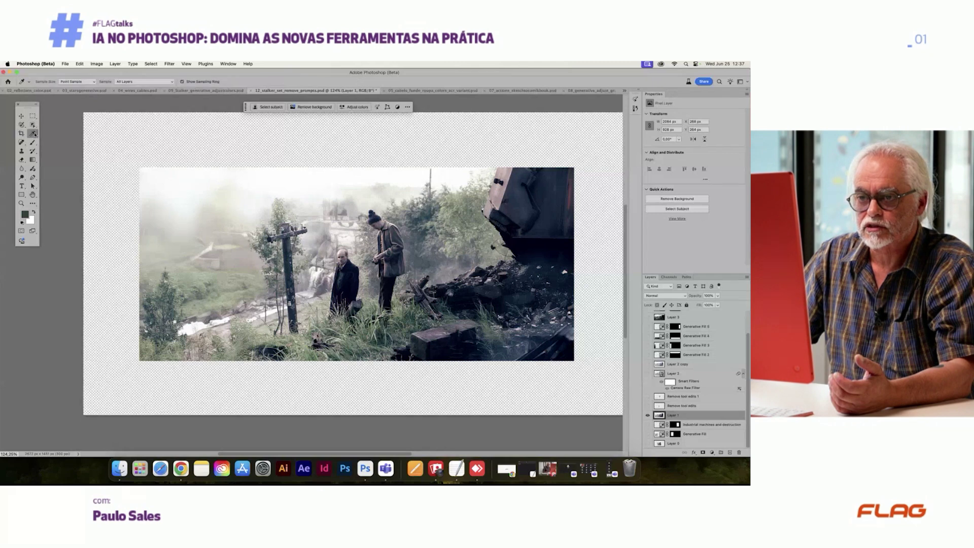
{"action": "left_click", "coordinate": [33, 134]}
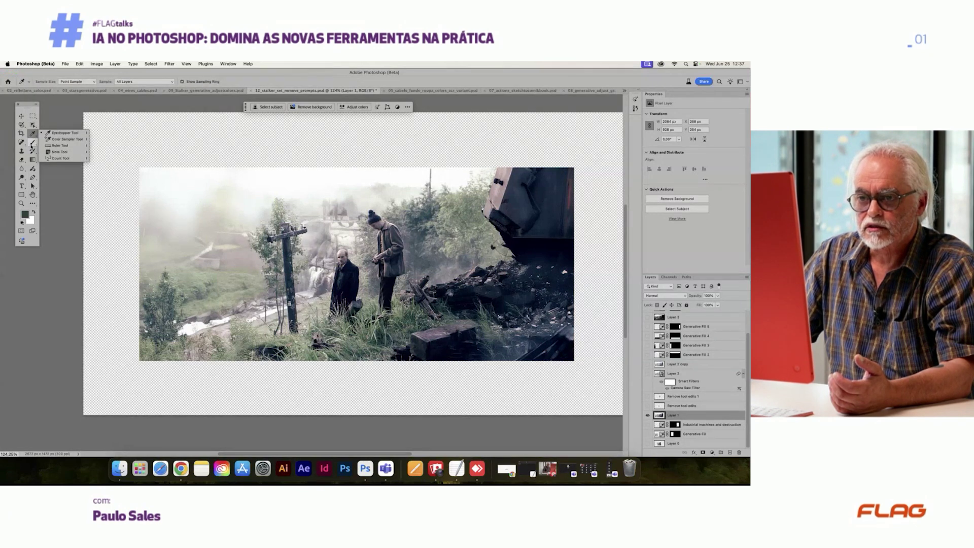
{"action": "left_click", "coordinate": [32, 203]}
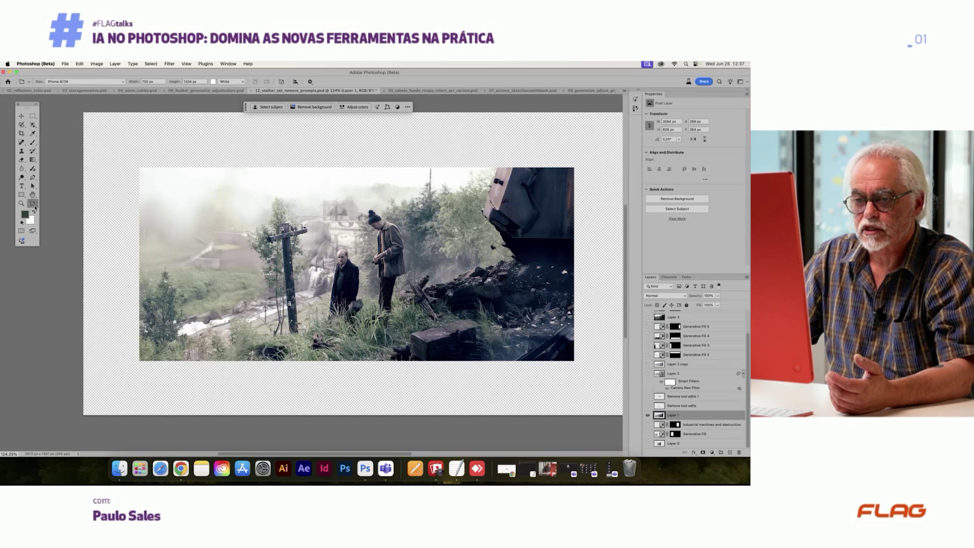
{"action": "left_click", "coordinate": [33, 203]}
{"action": "left_click", "coordinate": [51, 203]}
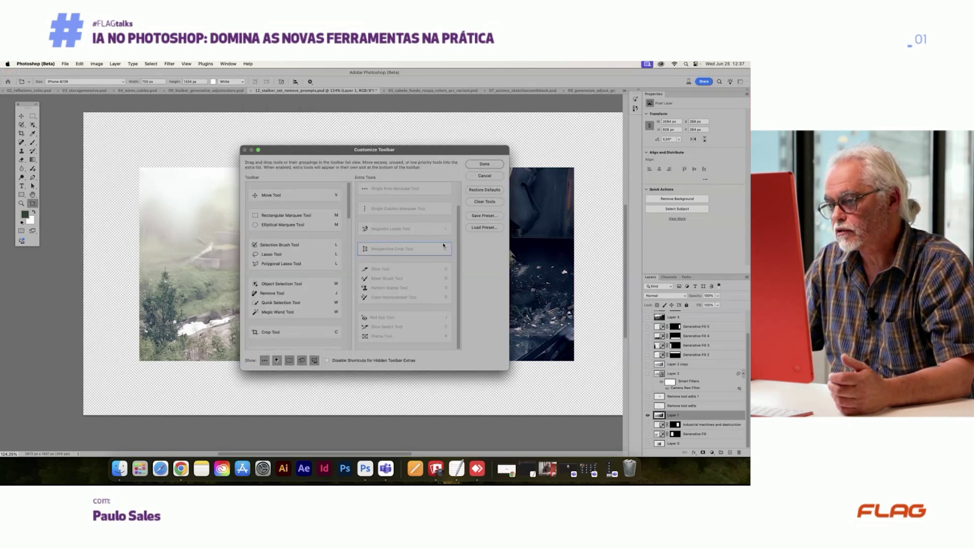
{"action": "scroll", "coordinate": [445, 240], "scroll_direction": "up", "scroll_amount": 2}
{"action": "scroll", "coordinate": [280, 243], "scroll_direction": "down", "scroll_amount": 1}
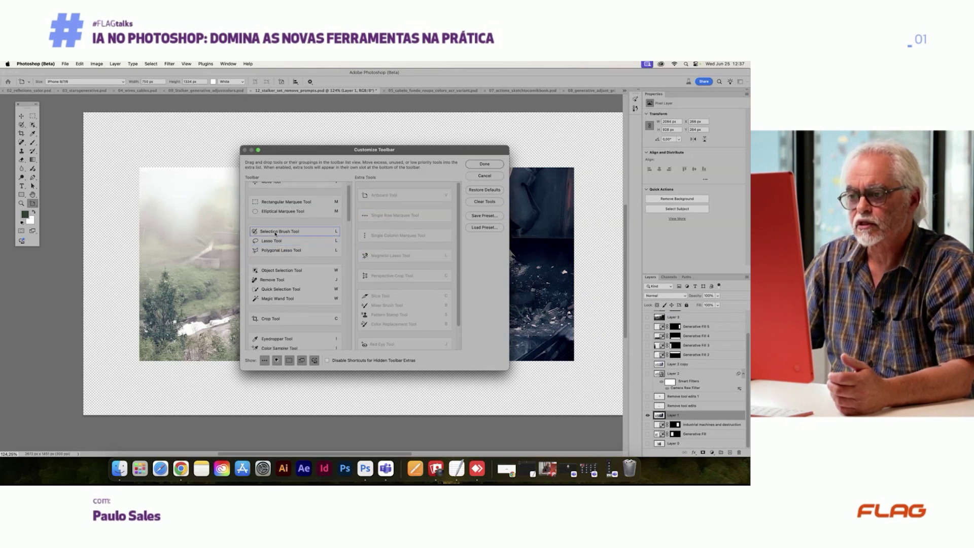
{"action": "key", "text": "Return"}
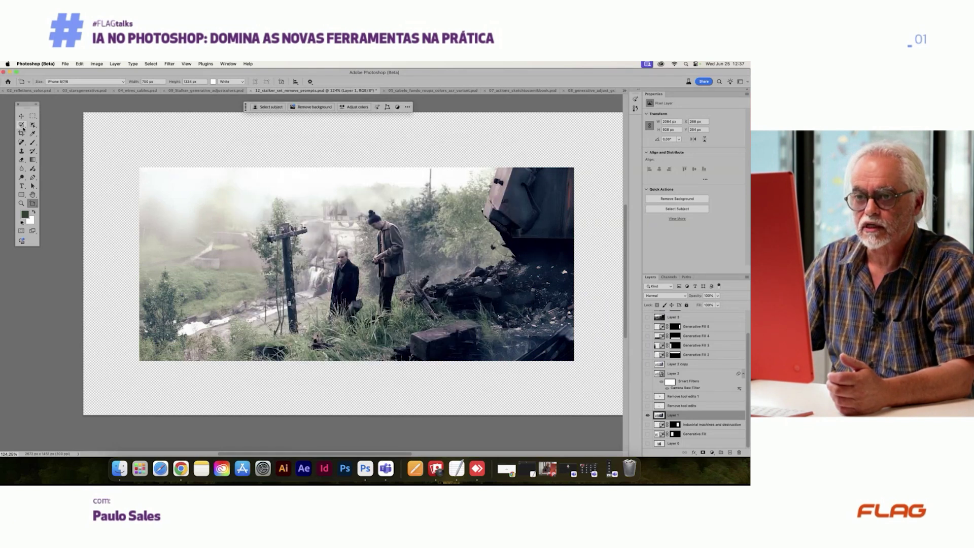
Step: Lasso around the bald man on Layer 1 and try to erase him using Generative Fill with the prompt "remove"
{"action": "left_click", "coordinate": [22, 125]}
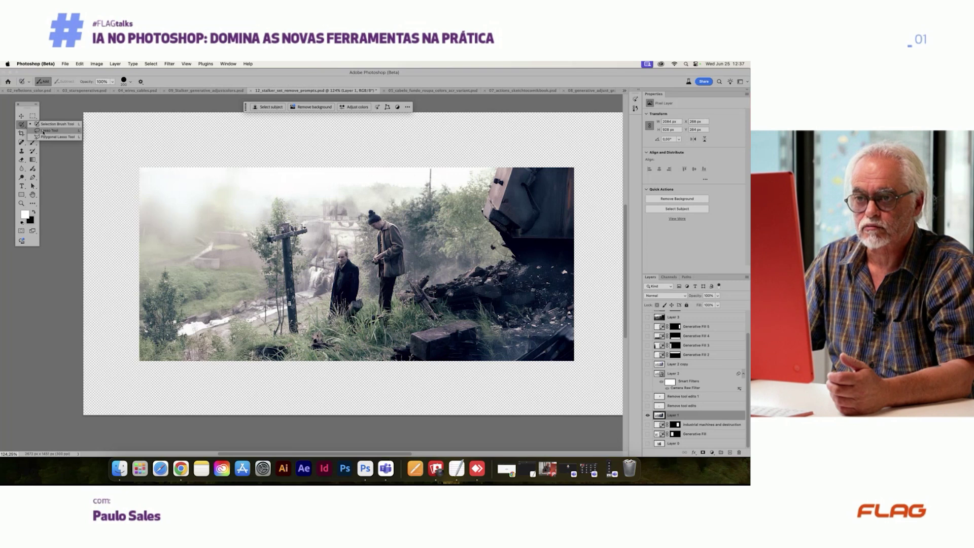
{"action": "left_click", "coordinate": [43, 130]}
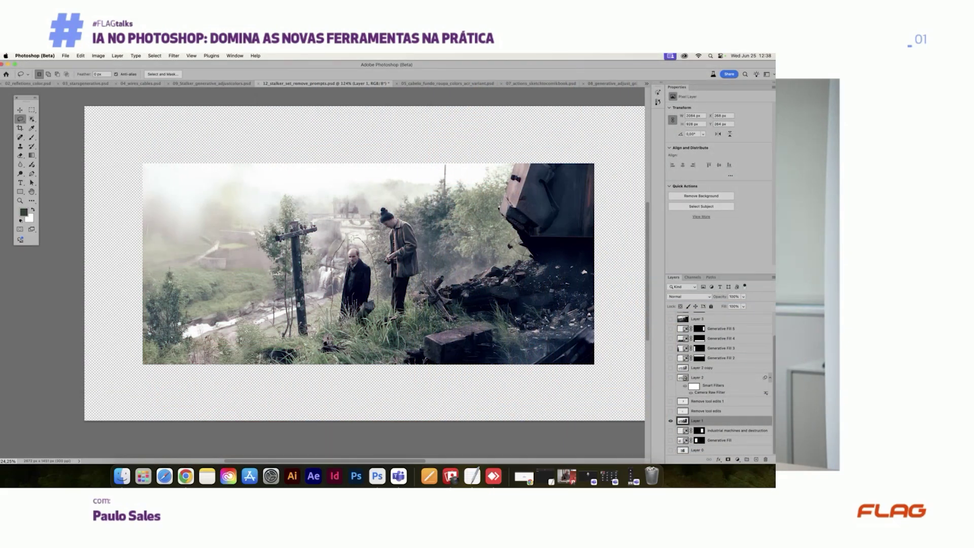
{"action": "left_click_drag", "start_coordinate": [352, 239], "coordinate": [350, 238]}
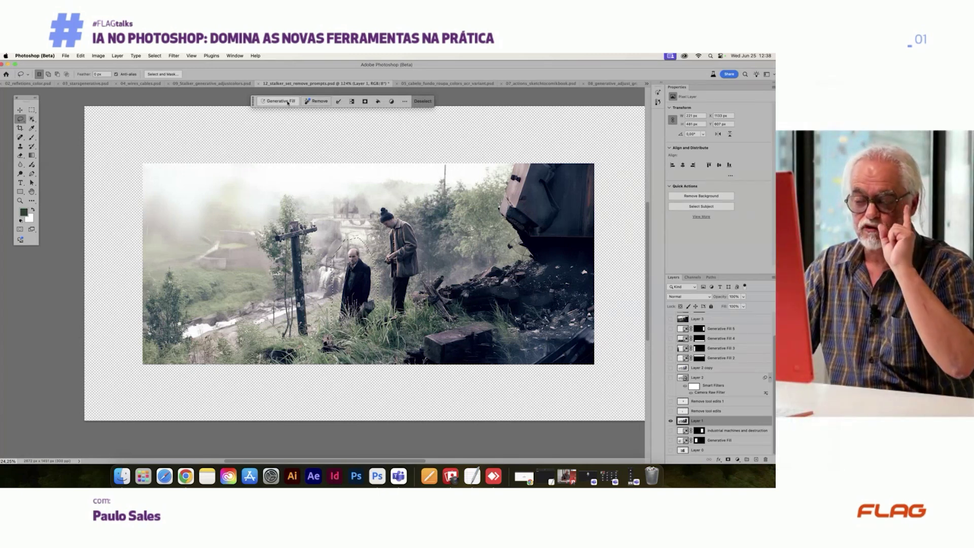
{"action": "left_click", "coordinate": [276, 101]}
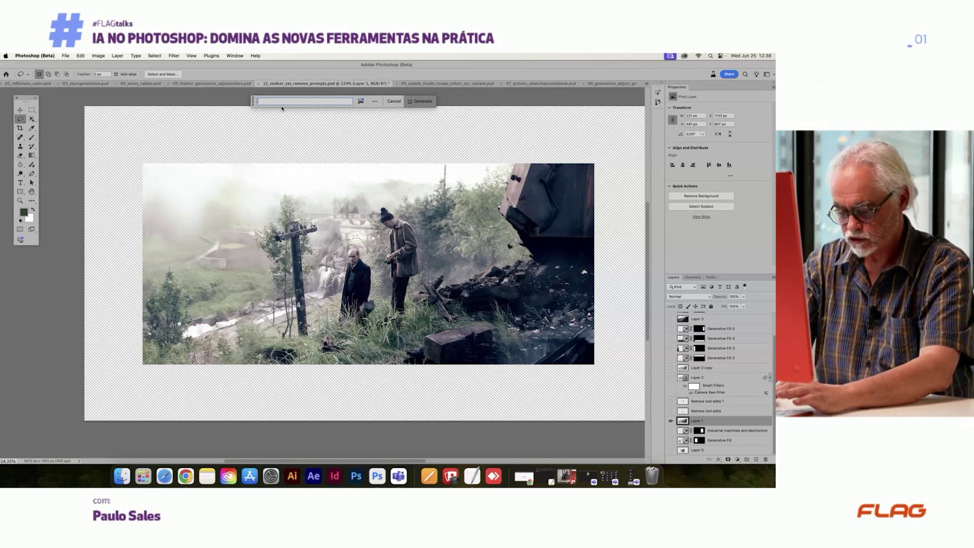
{"action": "type", "text": "mmove"}
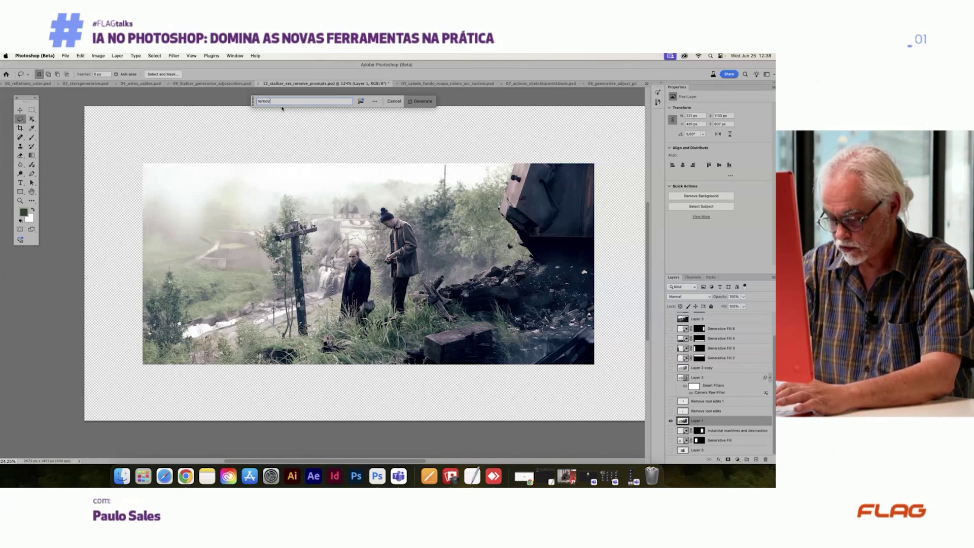
{"action": "key", "text": "Return"}
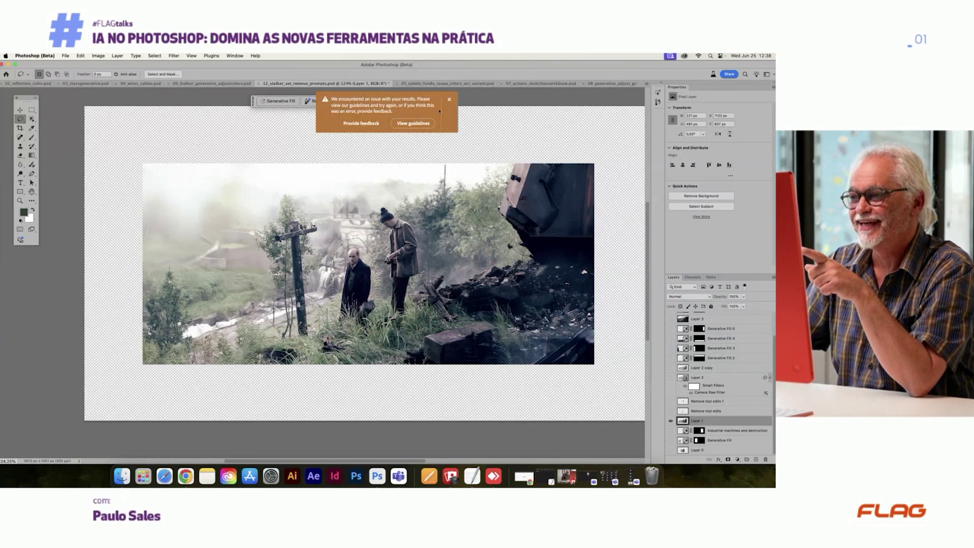
{"action": "left_click", "coordinate": [450, 100]}
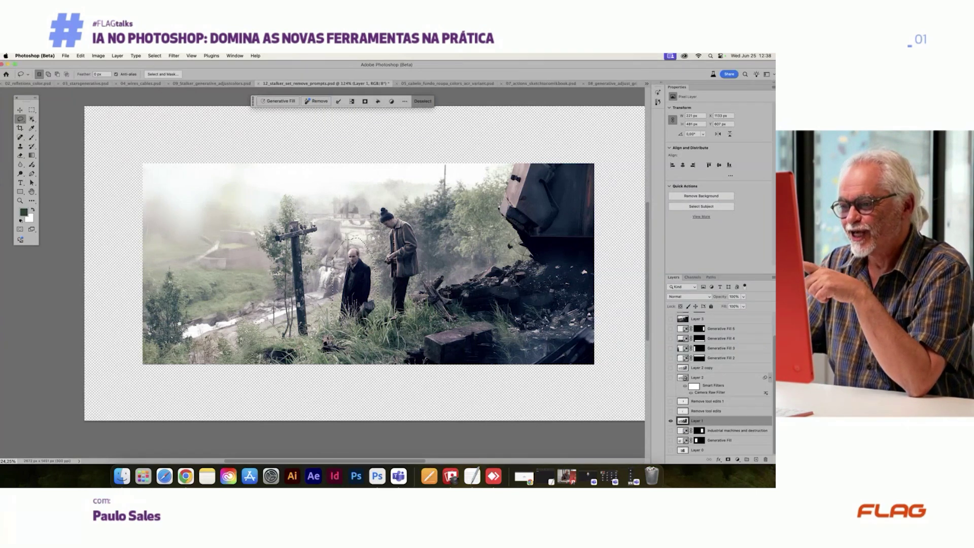
Step: Discard the selection, lasso the bald man again and retry Generative Fill with the prompt "remove"
{"action": "key", "text": "super+d"}
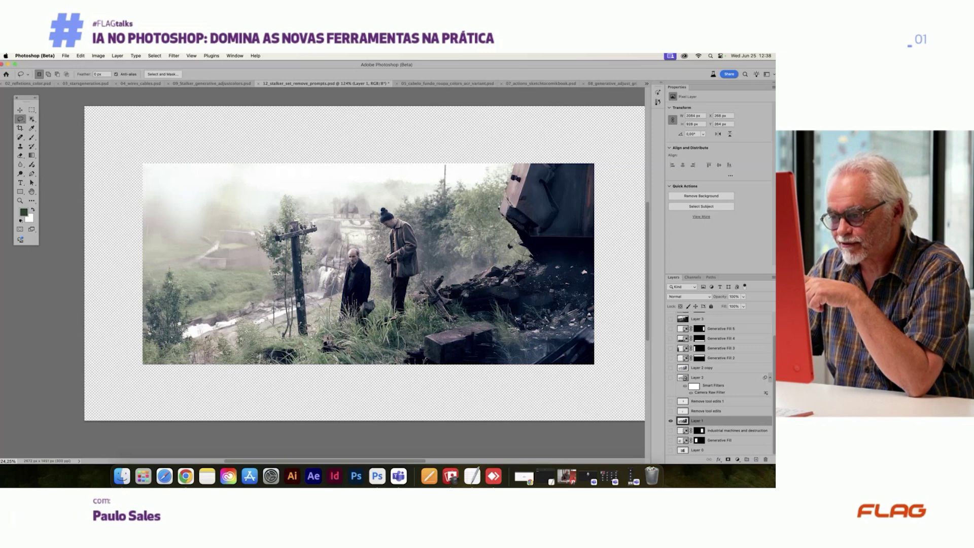
{"action": "key", "text": "super+z"}
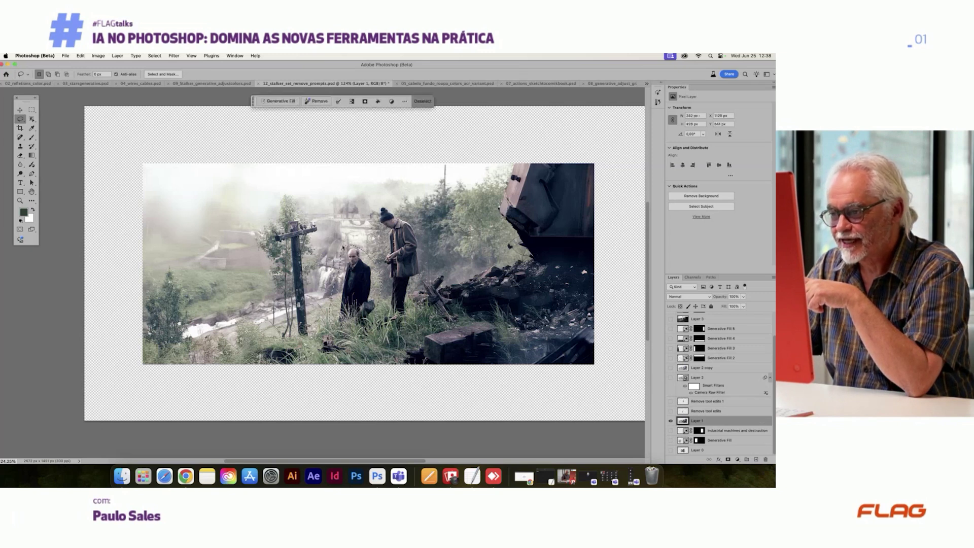
{"action": "left_click", "coordinate": [278, 101]}
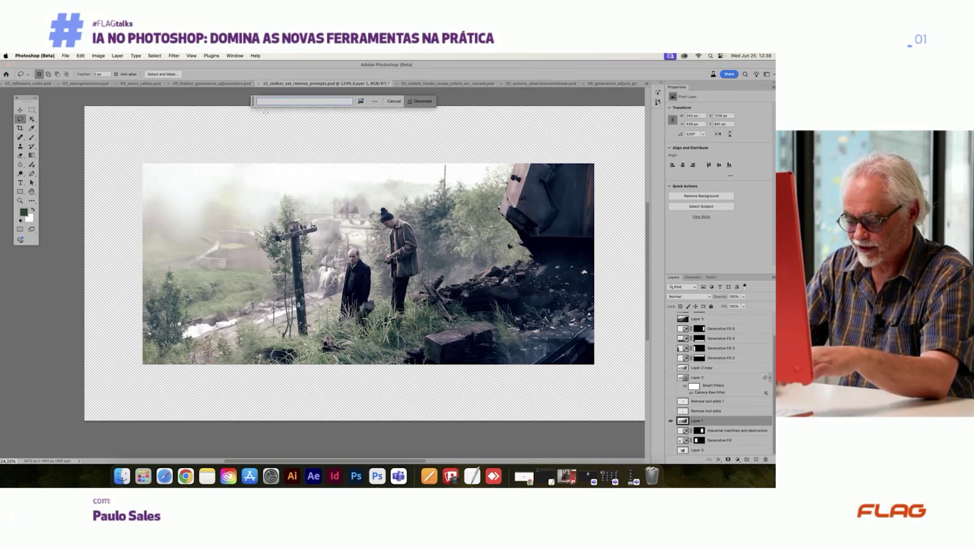
{"action": "type", "text": "remove"}
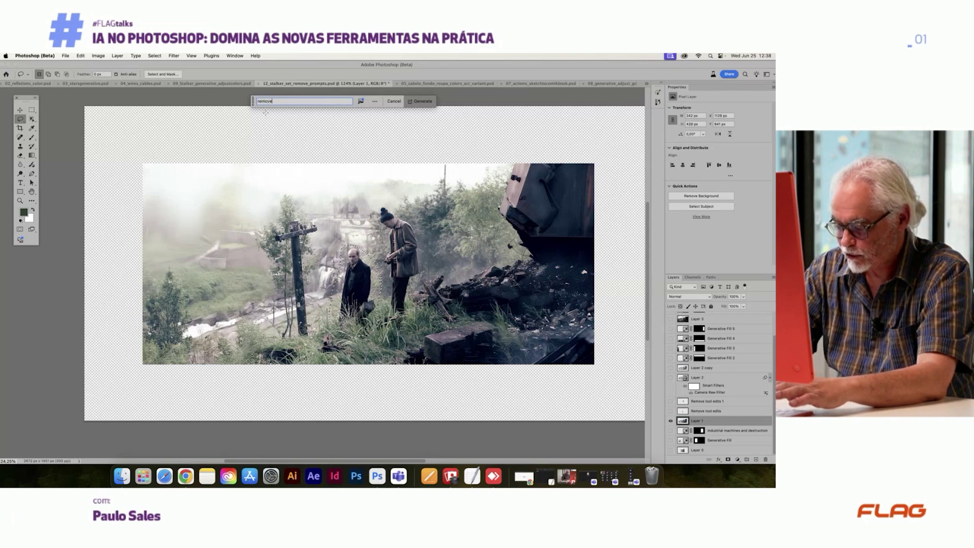
{"action": "key", "text": "Return"}
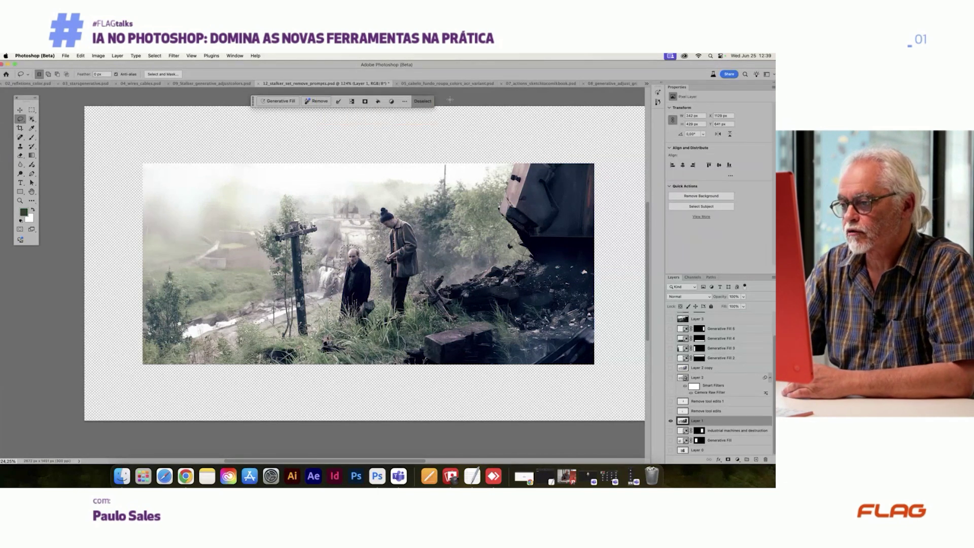
Step: Replace the lasso selection using the Rectangular Marquee tool, and show both Remove tool edits layers above Layer 1 to take out both men
{"action": "left_click", "coordinate": [32, 110]}
{"action": "left_click", "coordinate": [236, 179]}
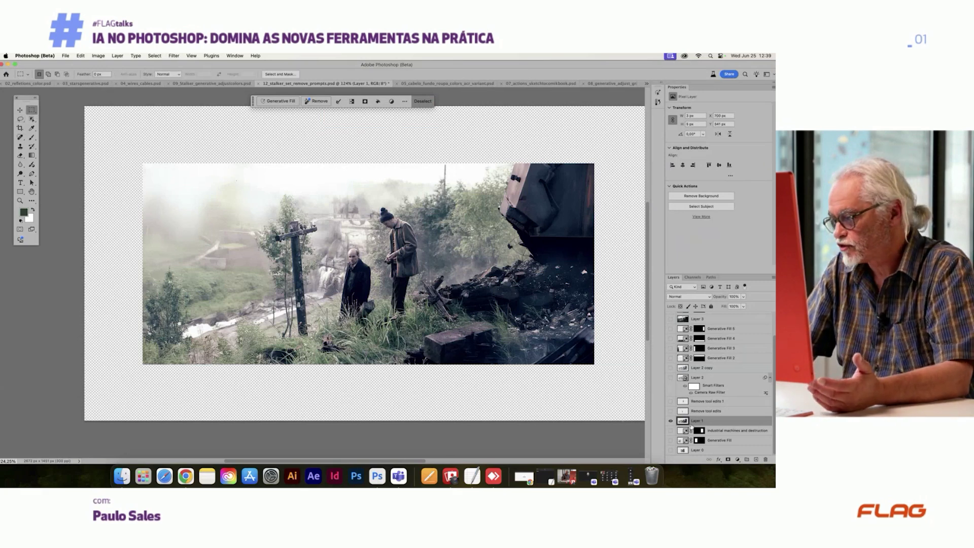
{"action": "left_click", "coordinate": [671, 421]}
{"action": "left_click", "coordinate": [670, 420]}
{"action": "left_click", "coordinate": [671, 411]}
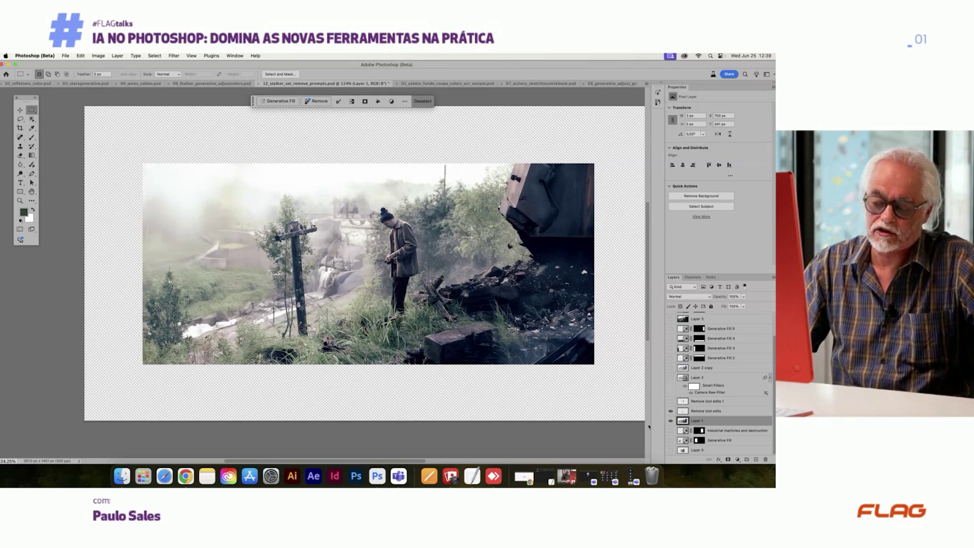
{"action": "left_click", "coordinate": [671, 411]}
{"action": "left_click", "coordinate": [671, 411]}
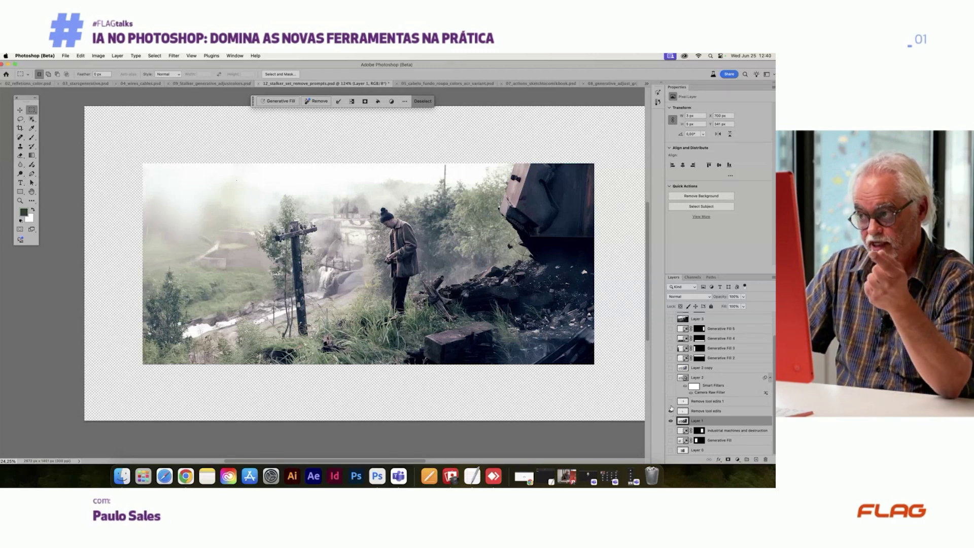
{"action": "left_click", "coordinate": [671, 402]}
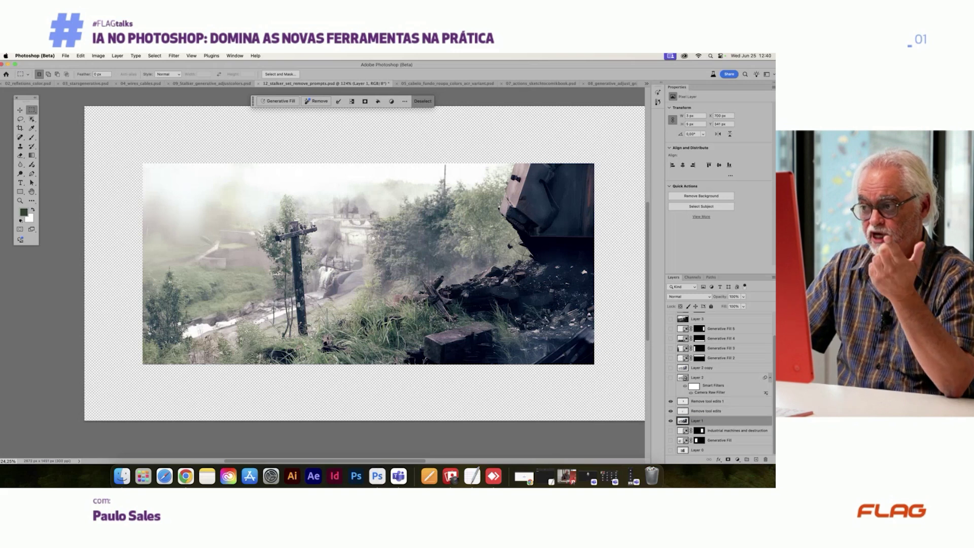
Step: Show and select Layer 2, and open the settings of its Camera Raw smart filter
{"action": "scroll", "coordinate": [365, 291], "scroll_direction": "down", "scroll_amount": 2}
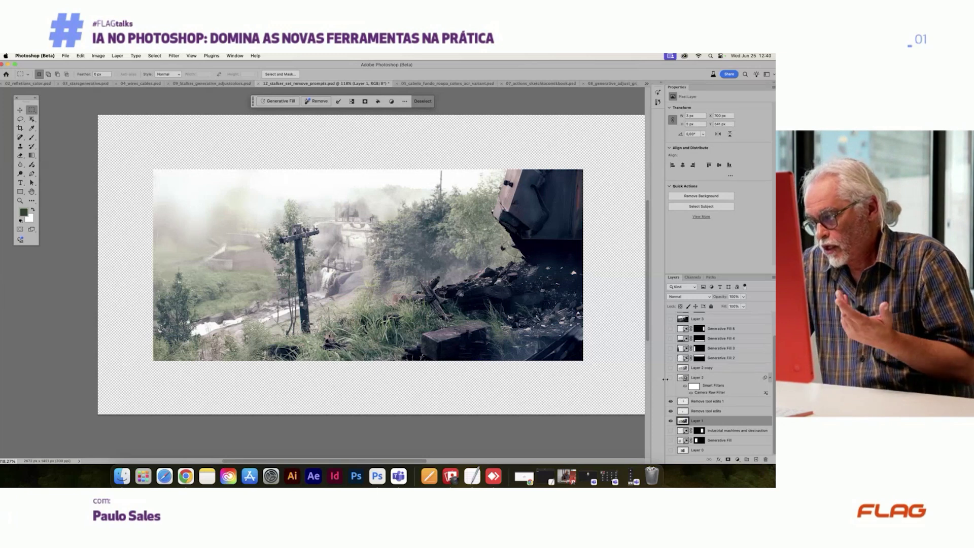
{"action": "left_click", "coordinate": [671, 378]}
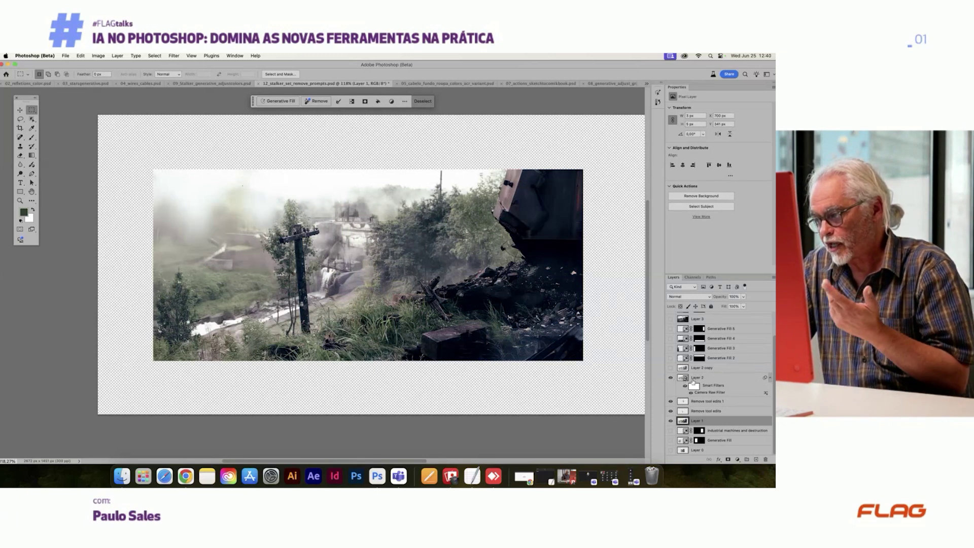
{"action": "left_click", "coordinate": [694, 378]}
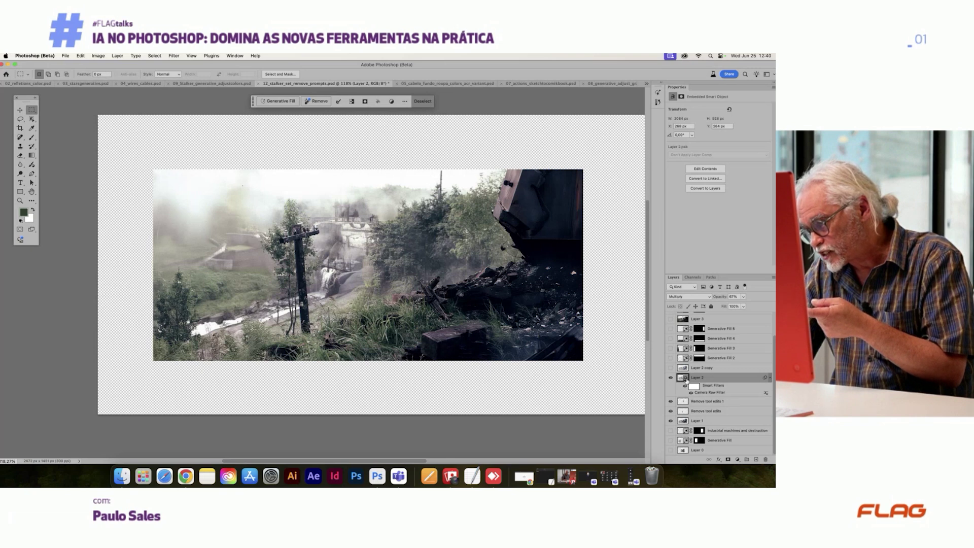
{"action": "left_click", "coordinate": [172, 56]}
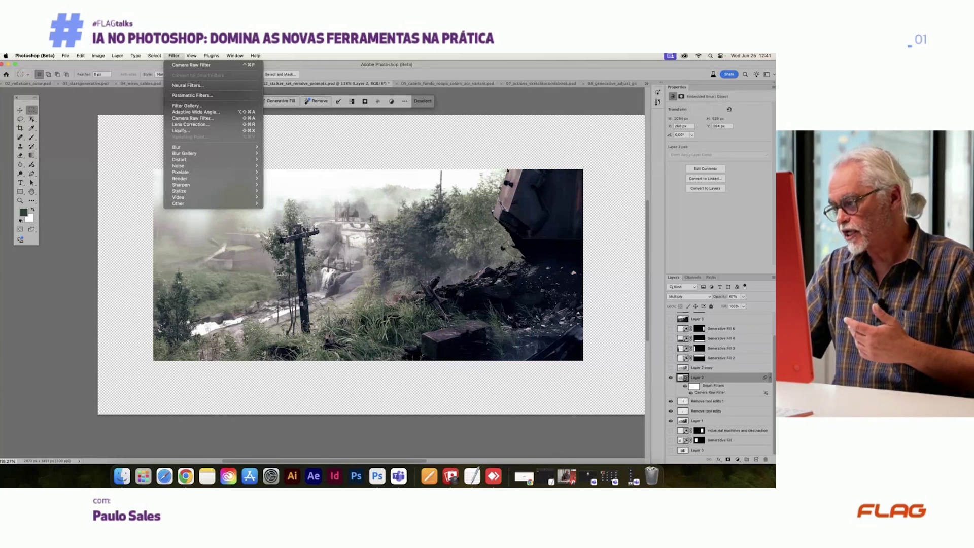
{"action": "left_click", "coordinate": [749, 428]}
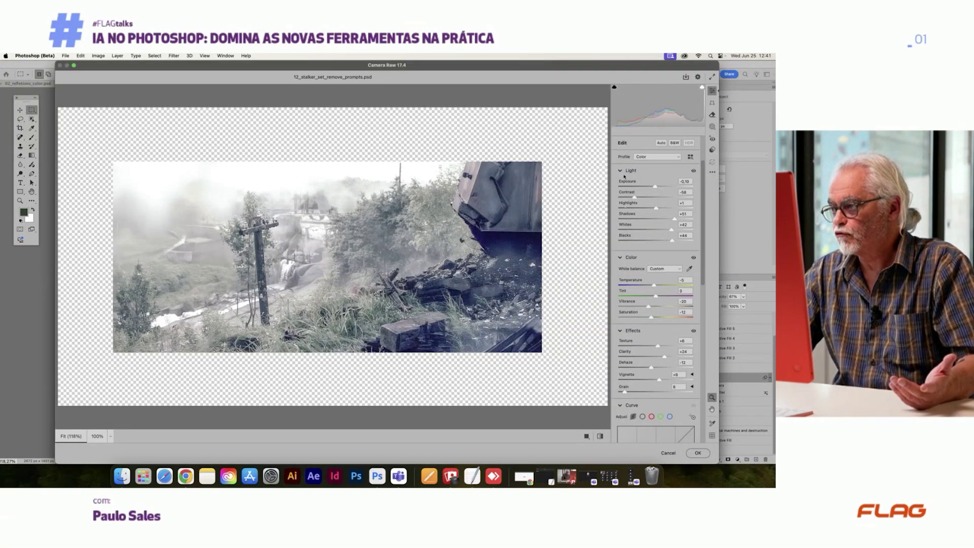
Step: Set Contrast to -57 and Shadows to +16 in Layer 2's Camera Raw filter and apply the changes
{"action": "left_click_drag", "start_coordinate": [646, 198], "coordinate": [662, 220]}
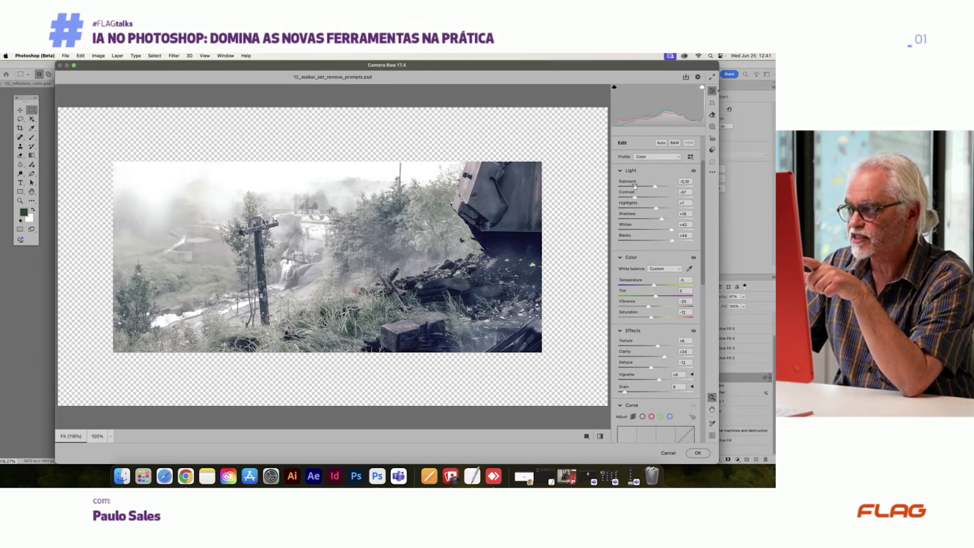
{"action": "left_click", "coordinate": [669, 452]}
{"action": "left_click", "coordinate": [406, 224]}
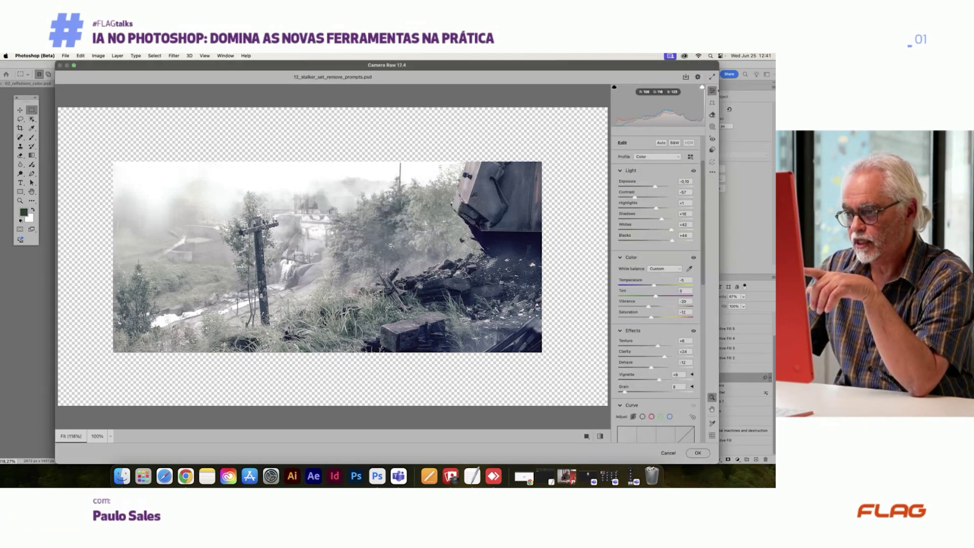
{"action": "left_click", "coordinate": [695, 453]}
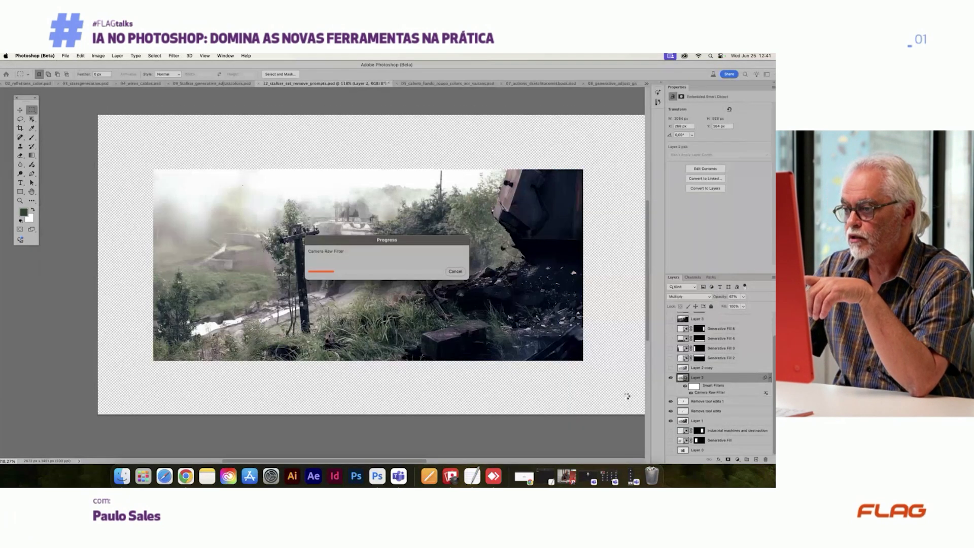
Step: Compare the scene with and without the Camera Raw-filtered Layer 2 by toggling its visibility, leaving the layer shown
{"action": "left_click", "coordinate": [671, 378]}
{"action": "left_click", "coordinate": [670, 379]}
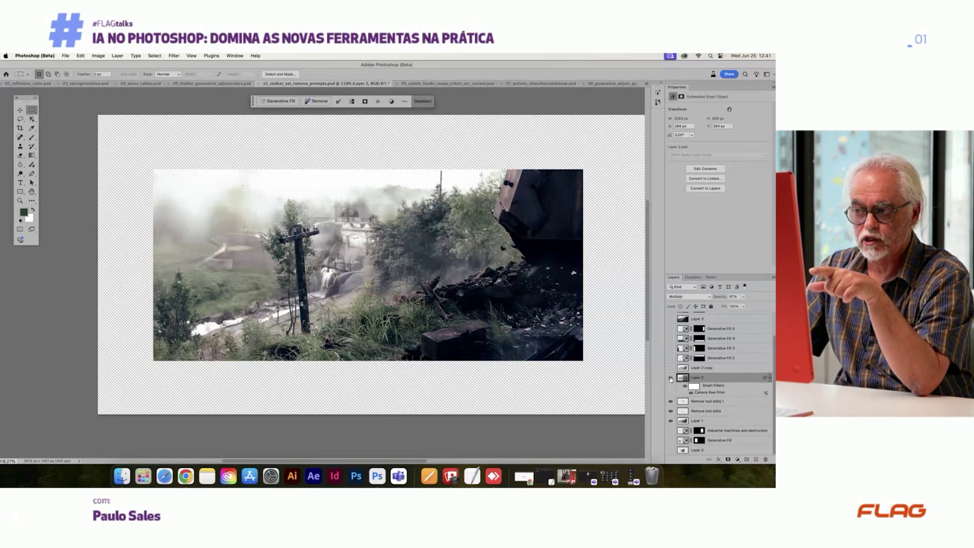
{"action": "left_click", "coordinate": [671, 378]}
{"action": "left_click", "coordinate": [670, 379]}
{"action": "left_click", "coordinate": [671, 379]}
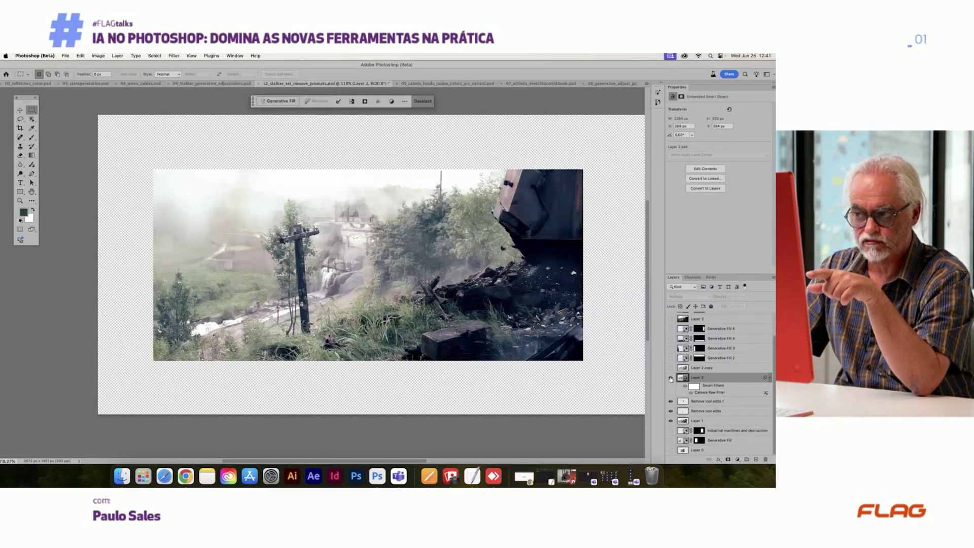
{"action": "left_click", "coordinate": [671, 379]}
{"action": "left_click", "coordinate": [671, 379]}
{"action": "left_click", "coordinate": [671, 378]}
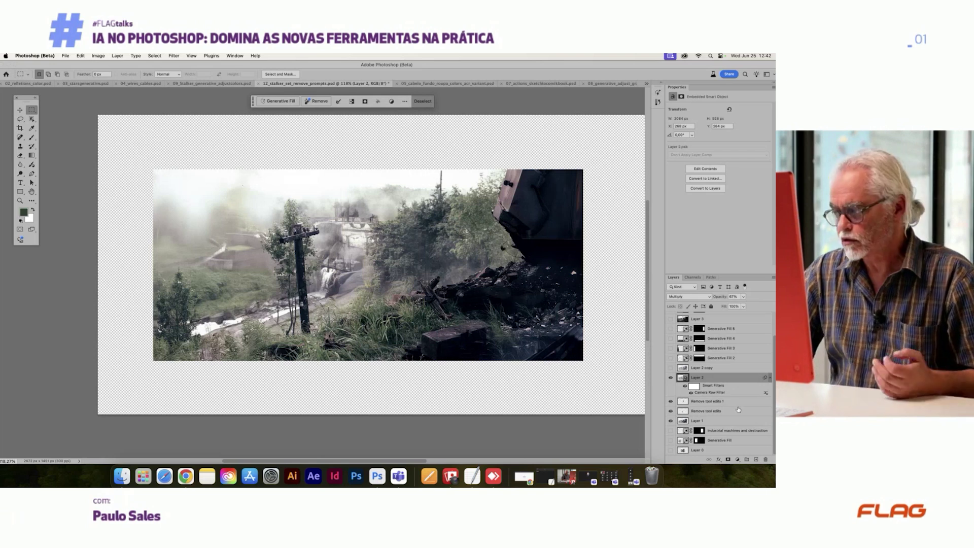
Step: Show and select Layer 2 copy, and isolate it by hiding all the layers beneath it
{"action": "left_click", "coordinate": [672, 369]}
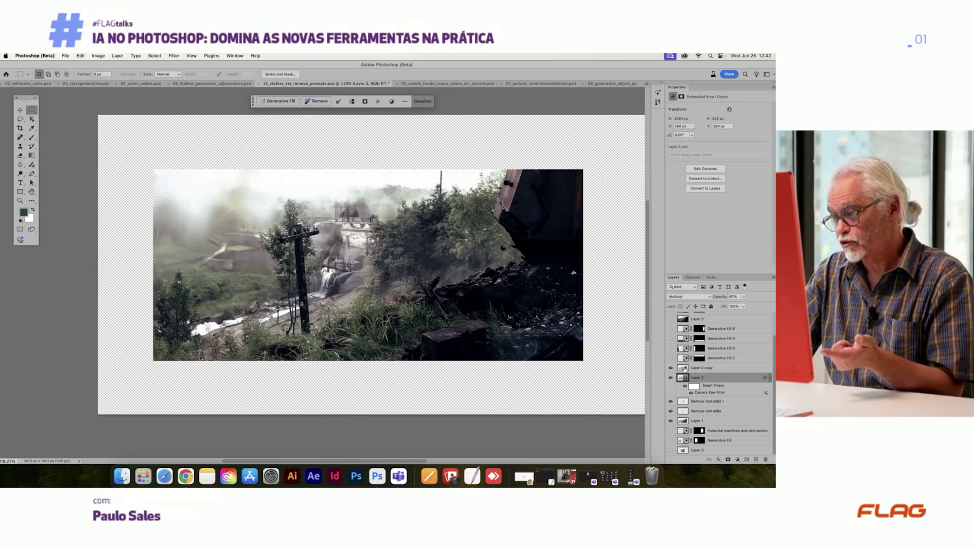
{"action": "left_click", "coordinate": [686, 369]}
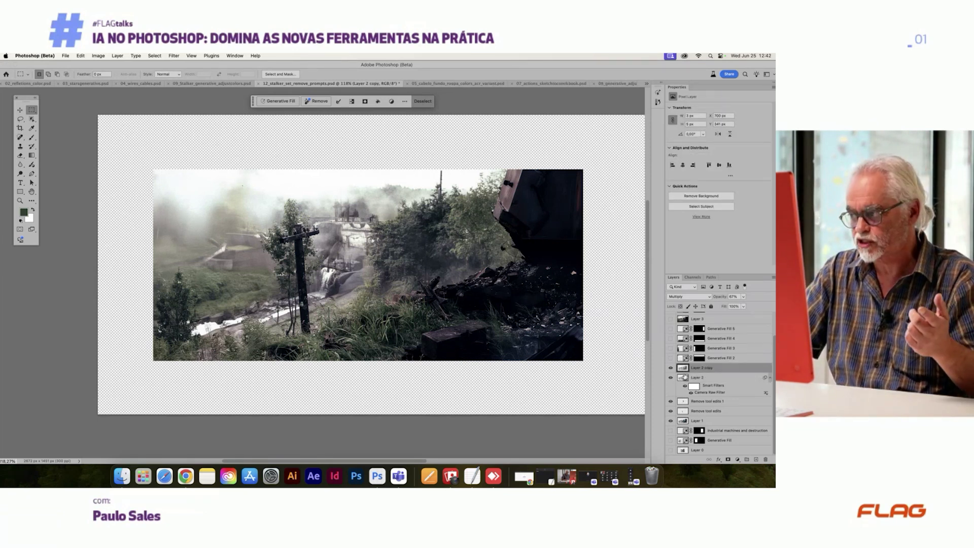
{"action": "left_click_drag", "start_coordinate": [672, 378], "coordinate": [666, 421]}
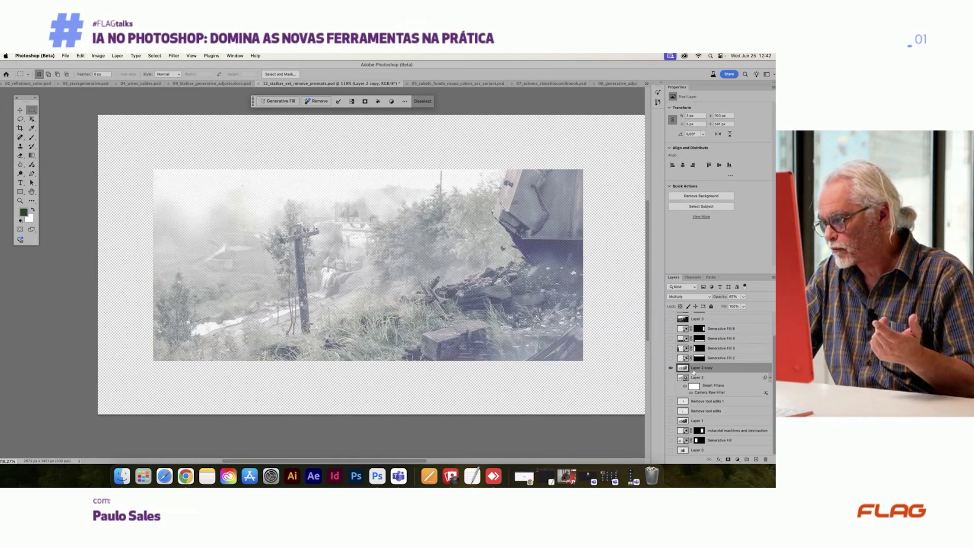
Step: Try the Dissolve blend mode at 98% opacity on the isolated Layer 2 copy
{"action": "left_click", "coordinate": [688, 296]}
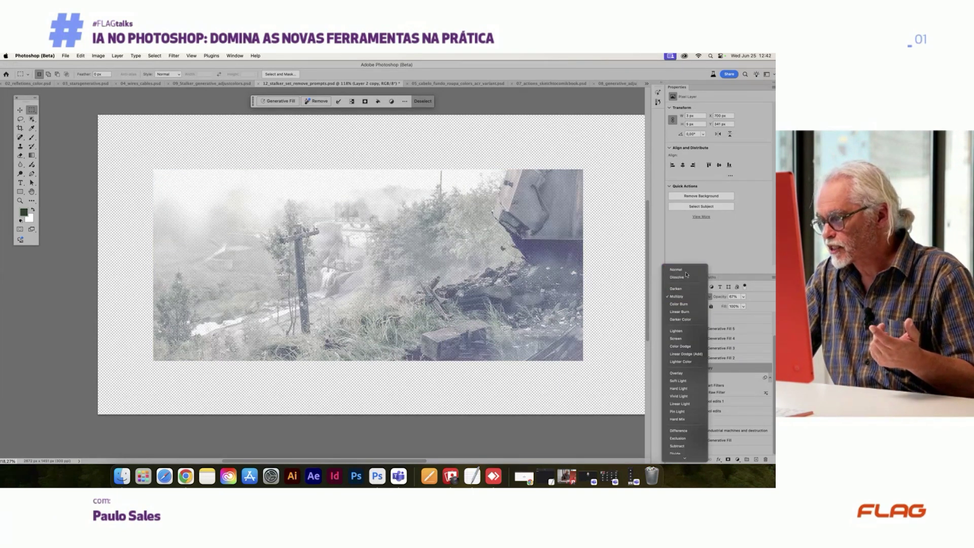
{"action": "left_click", "coordinate": [680, 271]}
{"action": "left_click_drag", "start_coordinate": [744, 296], "coordinate": [761, 302]}
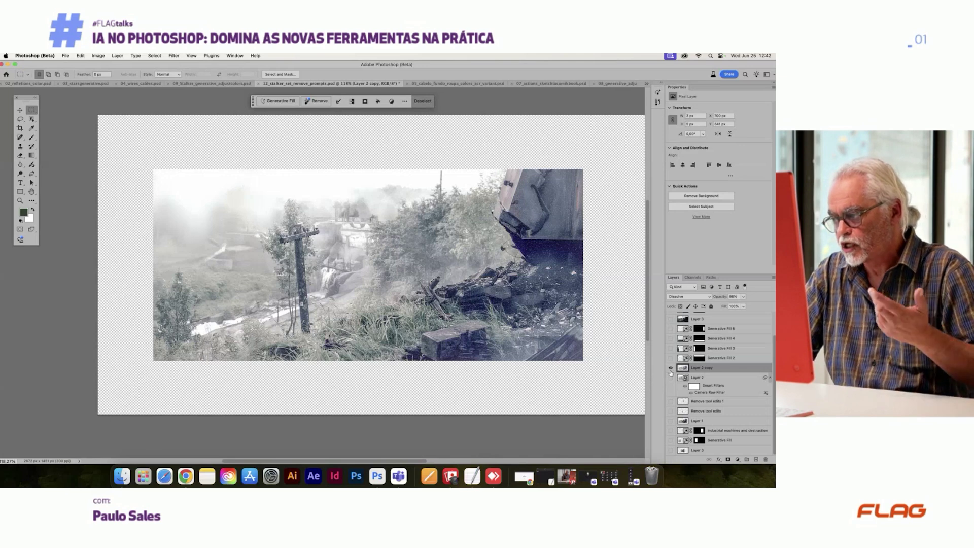
Step: Show all layers beneath Layer 2 copy and set its blend mode to Multiply with 44% opacity
{"action": "mouse_move", "coordinate": [671, 378]}
{"action": "left_mouse_down"}
{"action": "mouse_move", "coordinate": [670, 450]}
{"action": "mouse_move", "coordinate": [671, 367]}
{"action": "left_mouse_up"}
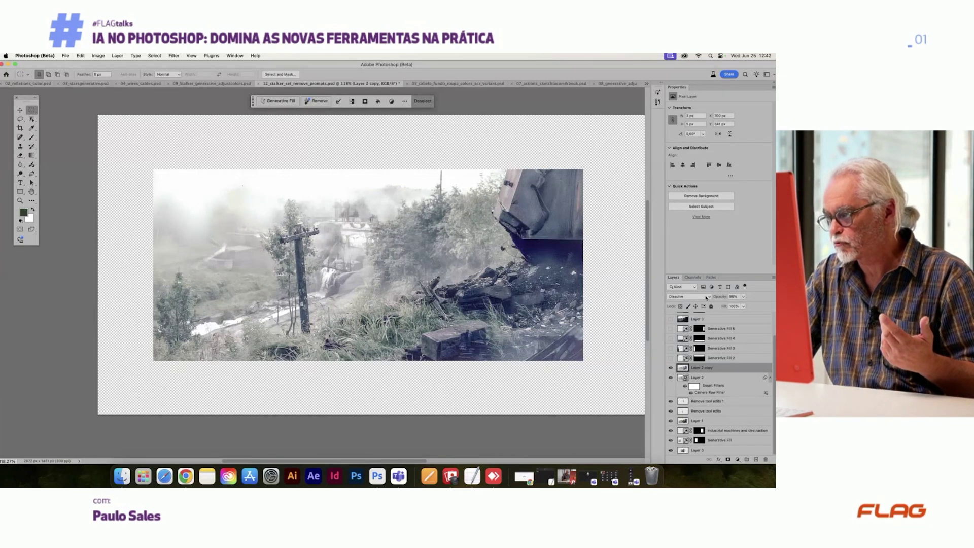
{"action": "left_click", "coordinate": [707, 298]}
{"action": "left_click", "coordinate": [683, 315]}
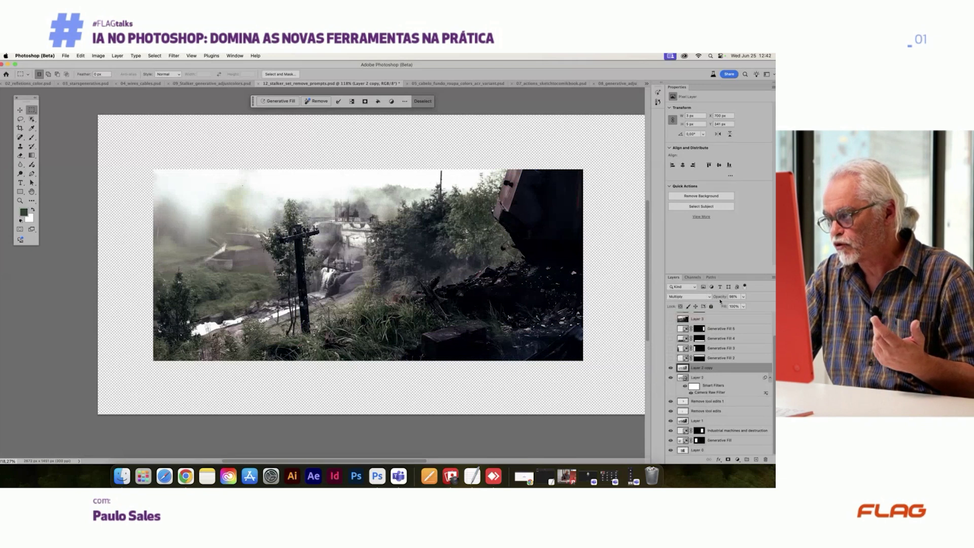
{"action": "left_click_drag", "start_coordinate": [720, 301], "coordinate": [701, 298]}
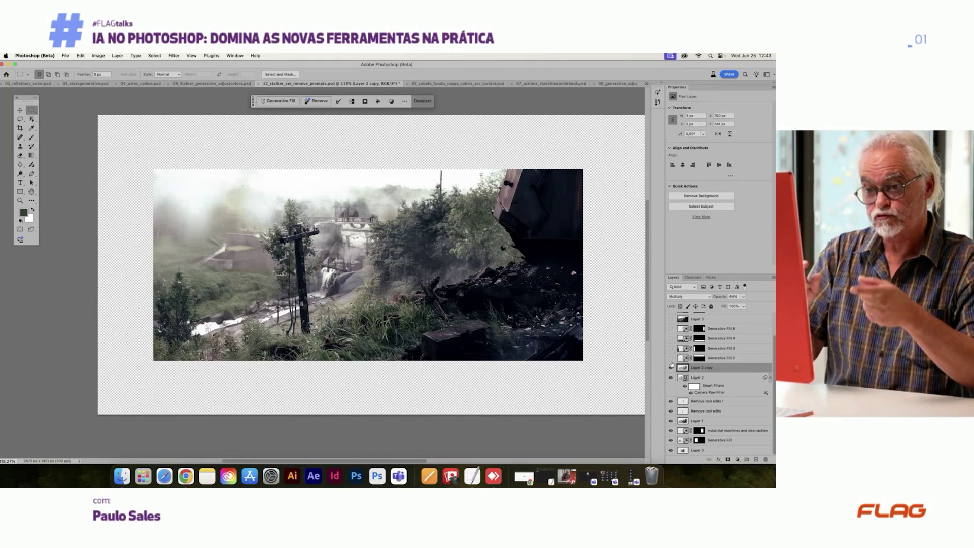
Step: Examine the blurred, misty background beside the utility pole at close range
{"action": "double_click", "coordinate": [20, 201]}
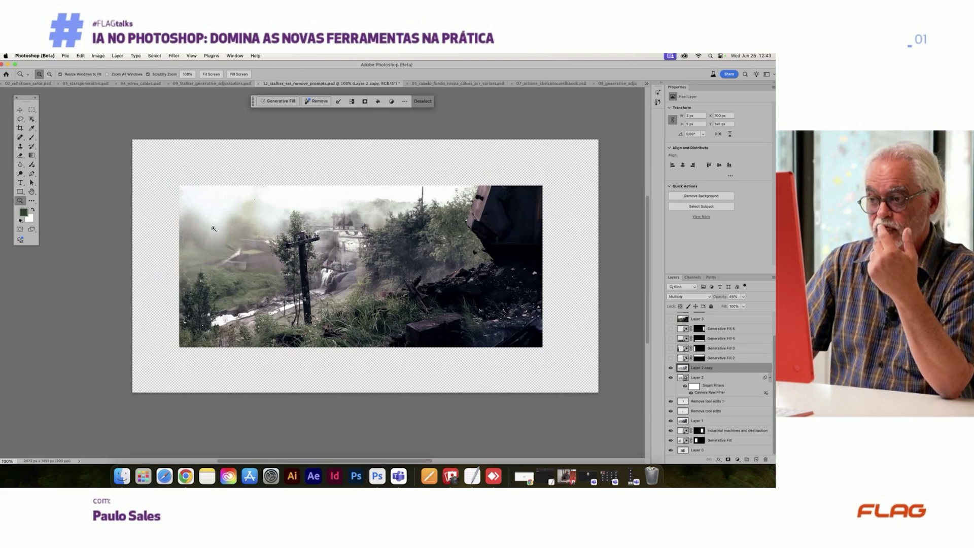
{"action": "left_click_drag", "start_coordinate": [214, 229], "coordinate": [228, 185]}
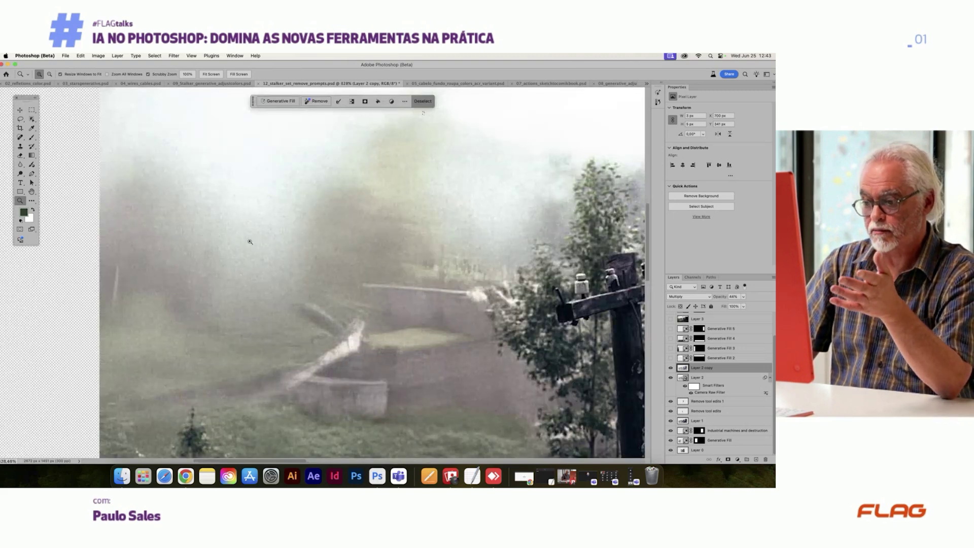
{"action": "left_click_drag", "start_coordinate": [302, 253], "coordinate": [177, 261]}
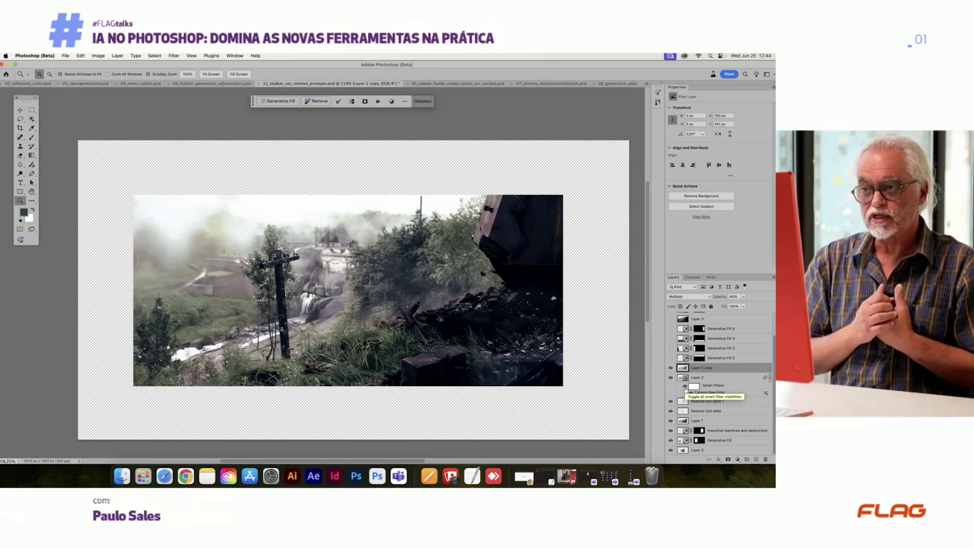
Step: Draw a freehand Lasso selection around the utility pole and the tree beside it
{"action": "left_click", "coordinate": [154, 56]}
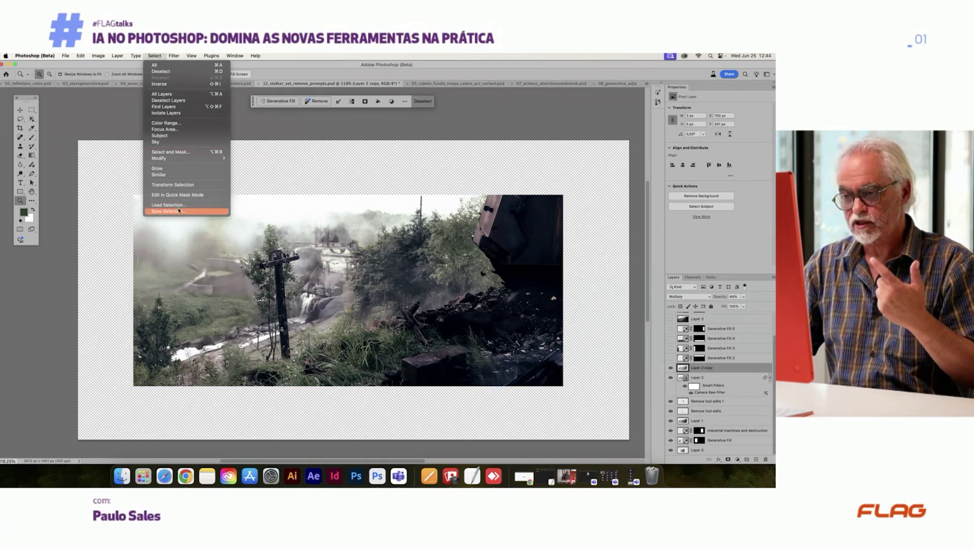
{"action": "left_click", "coordinate": [68, 89]}
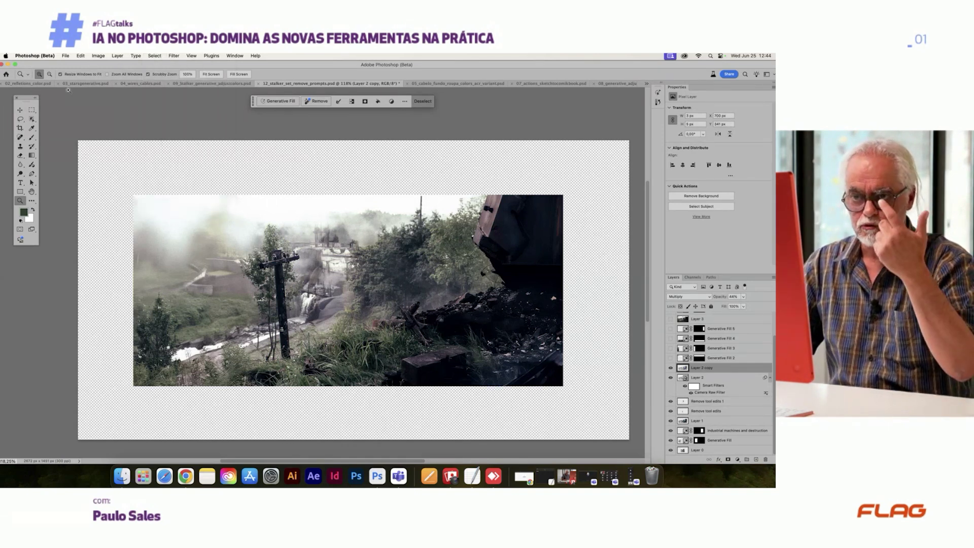
{"action": "key", "text": "l"}
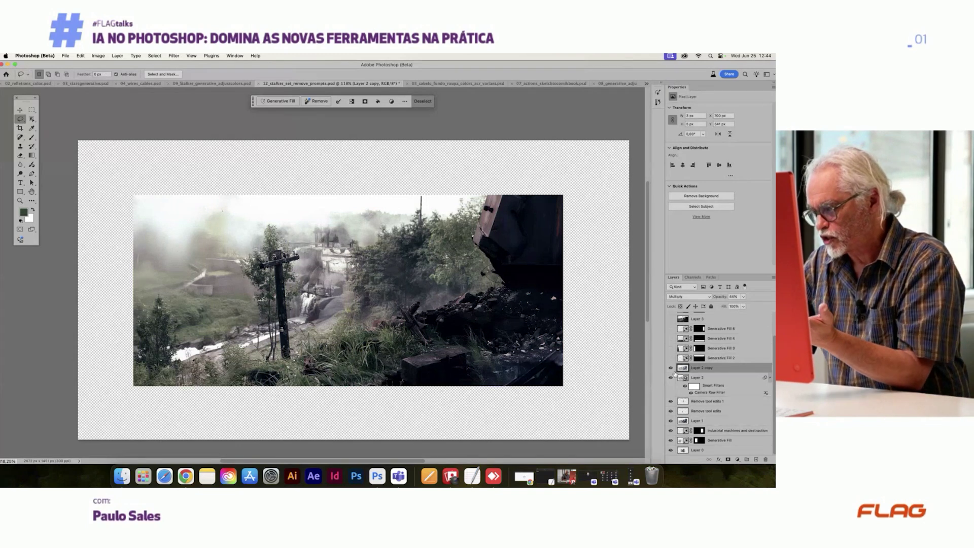
{"action": "mouse_move", "coordinate": [294, 229]}
{"action": "left_mouse_down"}
{"action": "mouse_move", "coordinate": [218, 320]}
{"action": "mouse_move", "coordinate": [294, 358]}
{"action": "mouse_move", "coordinate": [295, 244]}
{"action": "mouse_move", "coordinate": [235, 236]}
{"action": "left_mouse_up"}
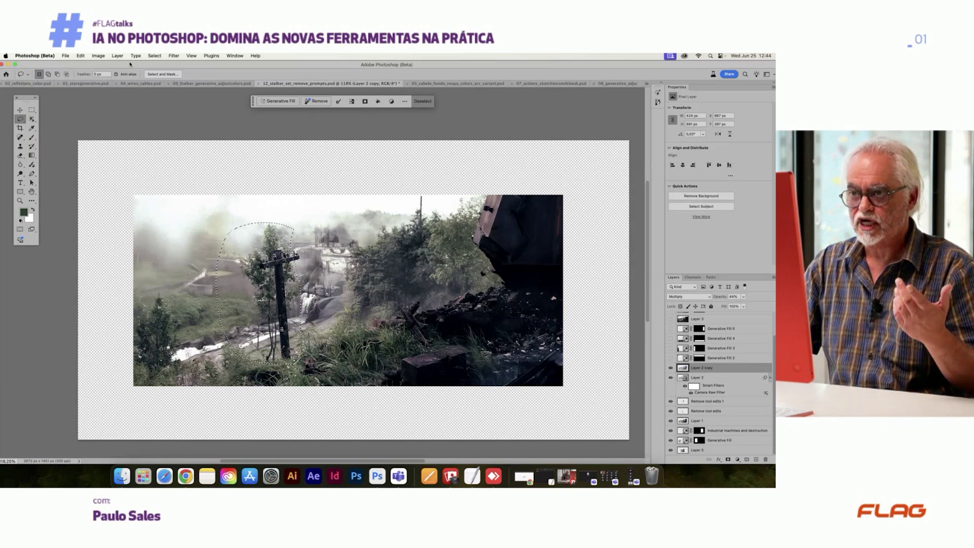
Step: Save the utility pole selection as a new channel named "poste"
{"action": "left_click", "coordinate": [155, 56]}
{"action": "left_click", "coordinate": [193, 210]}
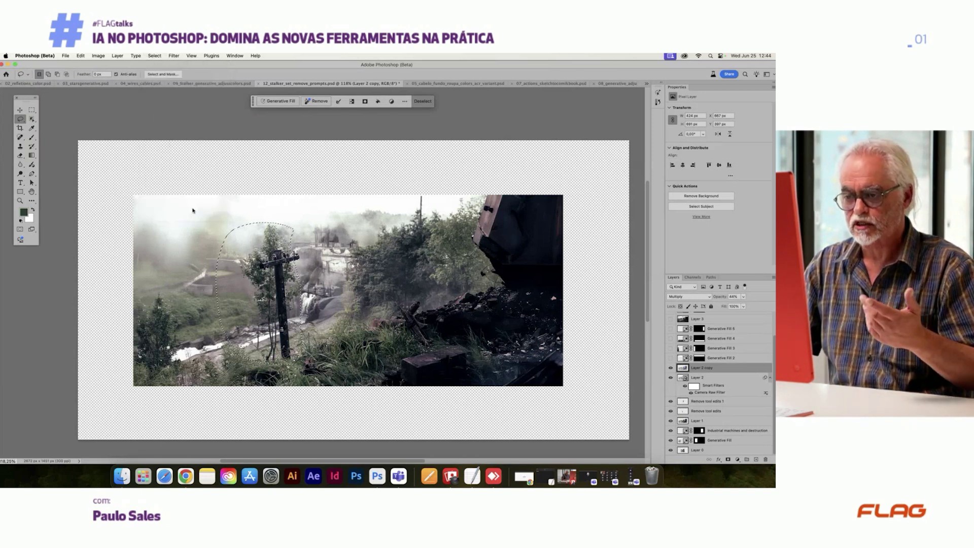
{"action": "type", "text": "p"}
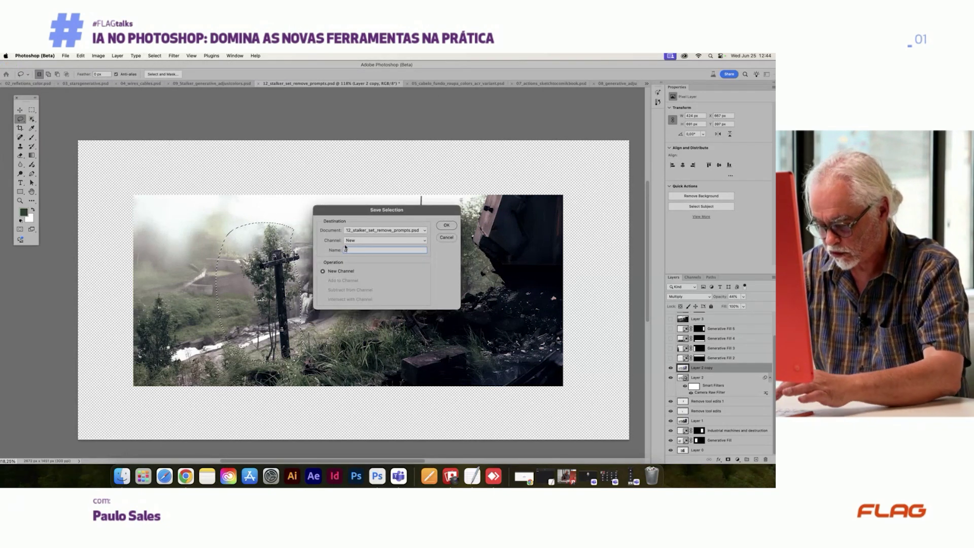
{"action": "type", "text": "oste"}
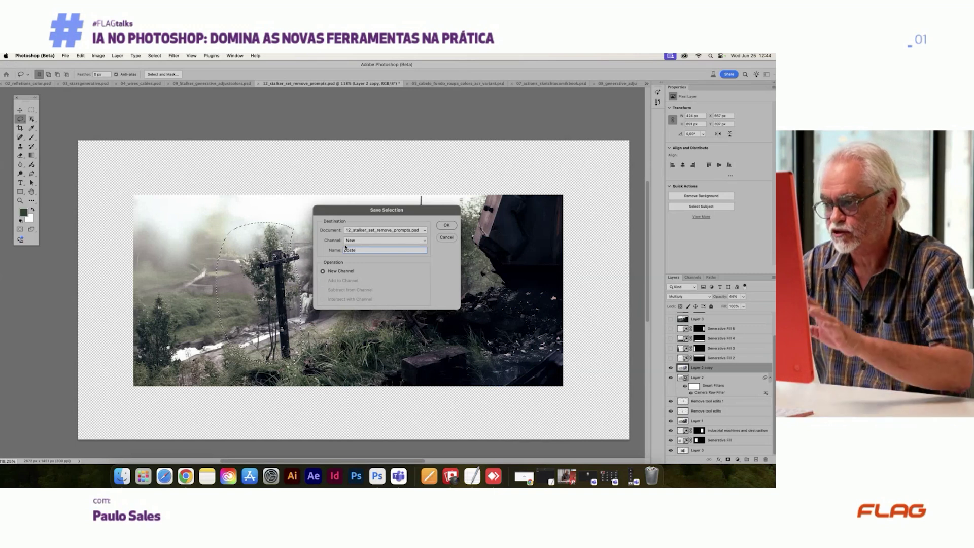
{"action": "key", "text": "Return"}
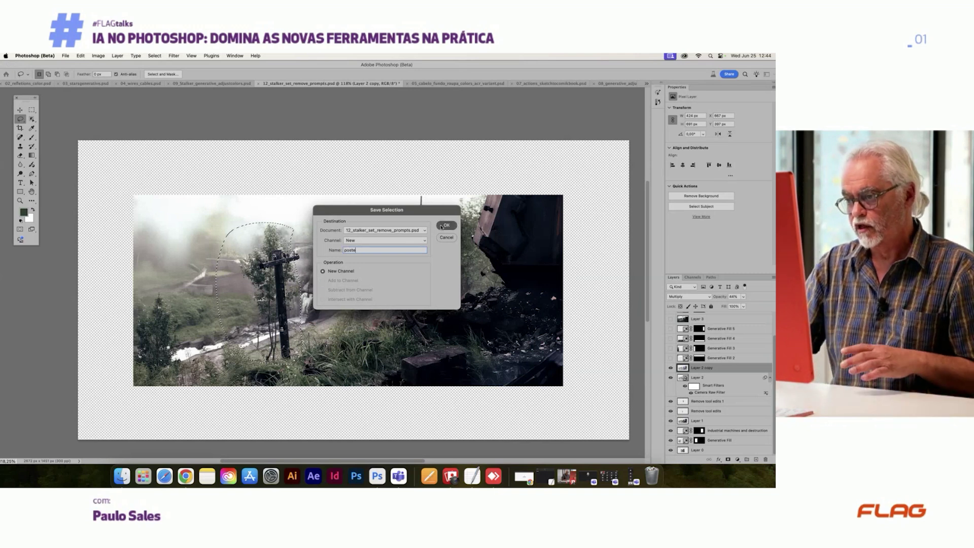
Step: Deselect the utility pole, reload its selection from the poste channel, and clear the selection again
{"action": "left_click", "coordinate": [692, 277]}
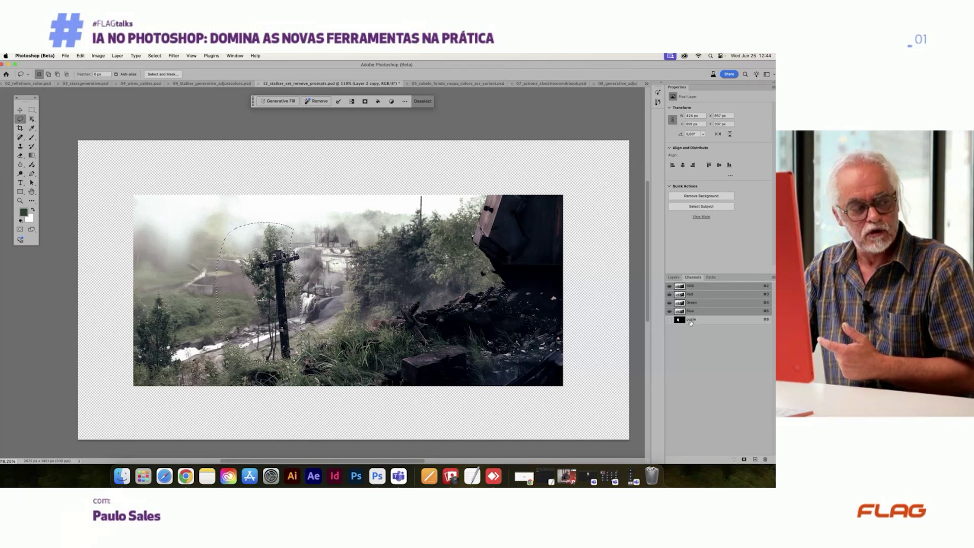
{"action": "key", "text": "super+d"}
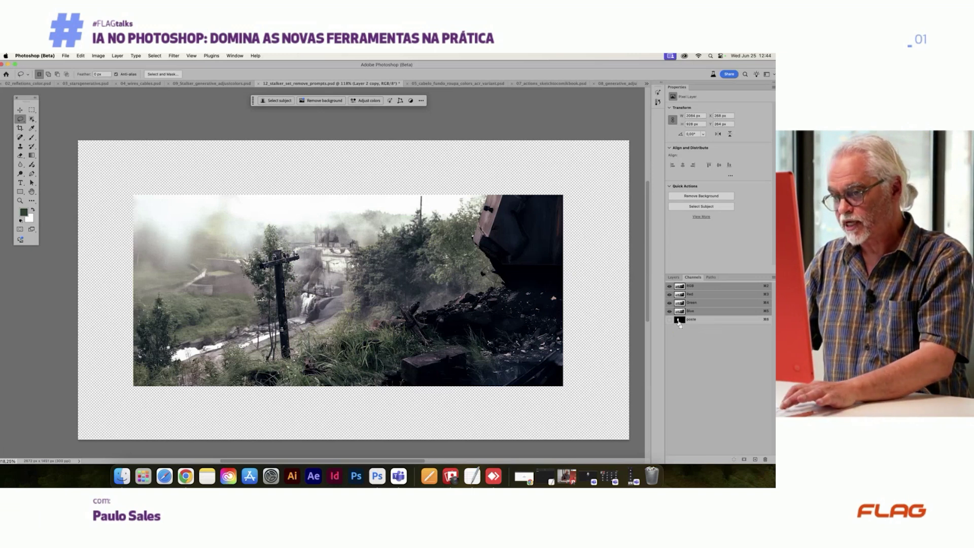
{"action": "left_click", "coordinate": [680, 321], "text": "super"}
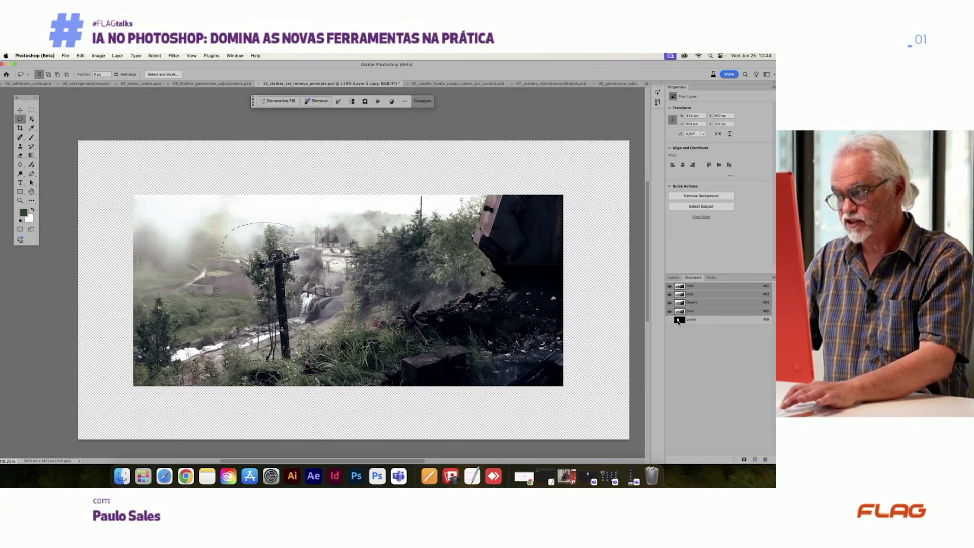
{"action": "left_click", "coordinate": [673, 278]}
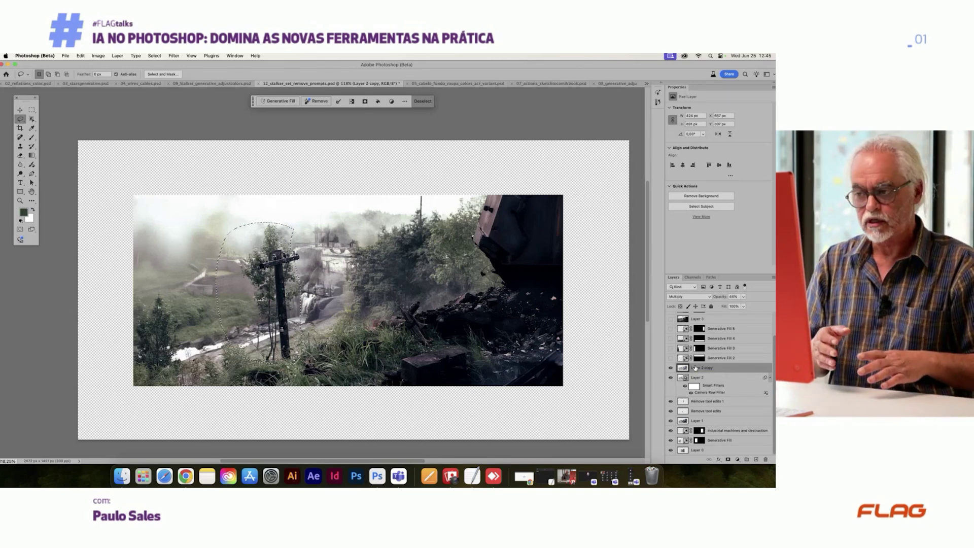
{"action": "key", "text": "super+d"}
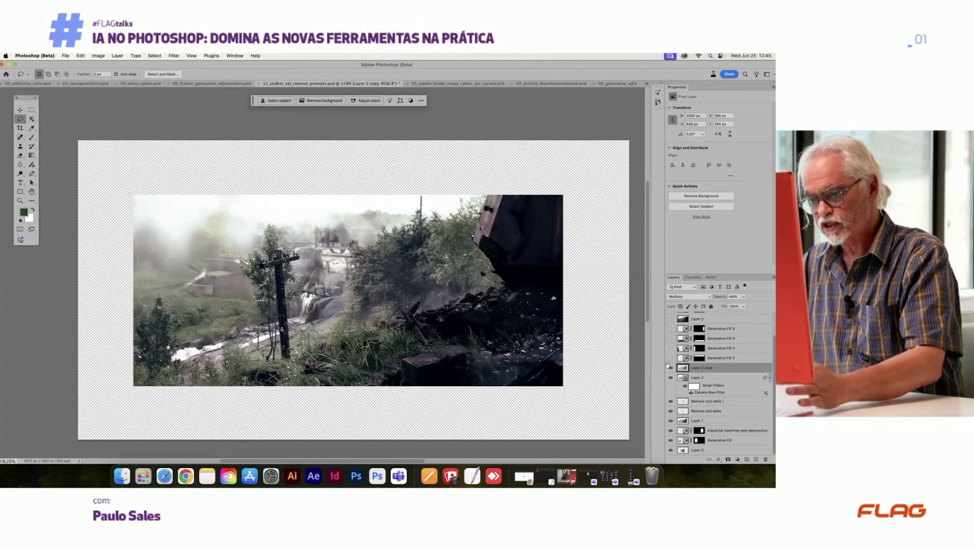
Step: Compare the scene with and without the Generative Fill 2 extension above the still, leaving that layer shown
{"action": "left_click", "coordinate": [671, 358]}
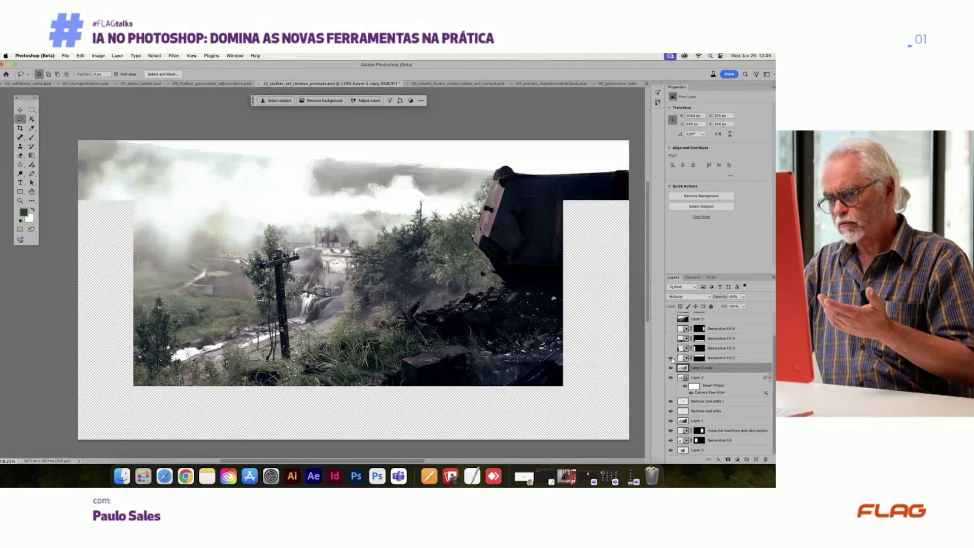
{"action": "left_click", "coordinate": [670, 358]}
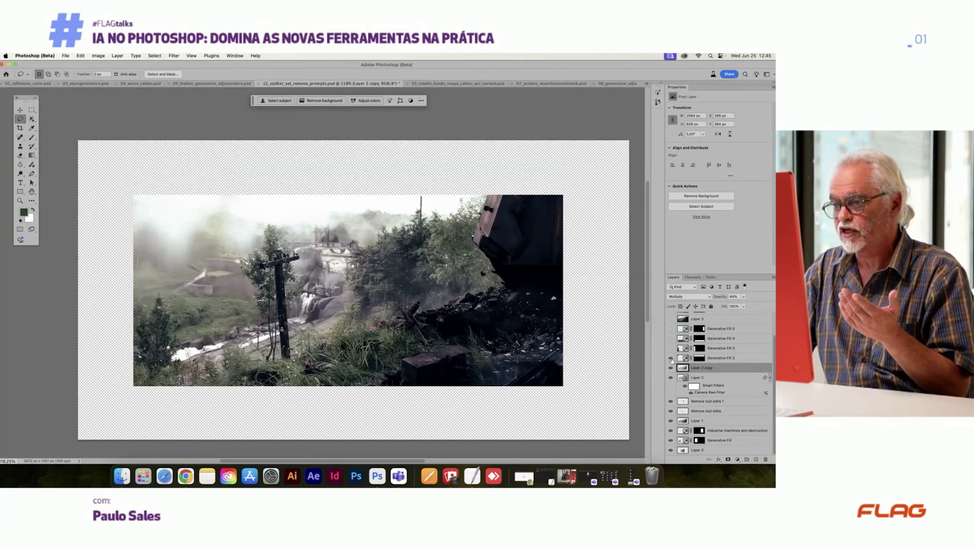
{"action": "left_click", "coordinate": [671, 359]}
{"action": "left_click", "coordinate": [671, 358]}
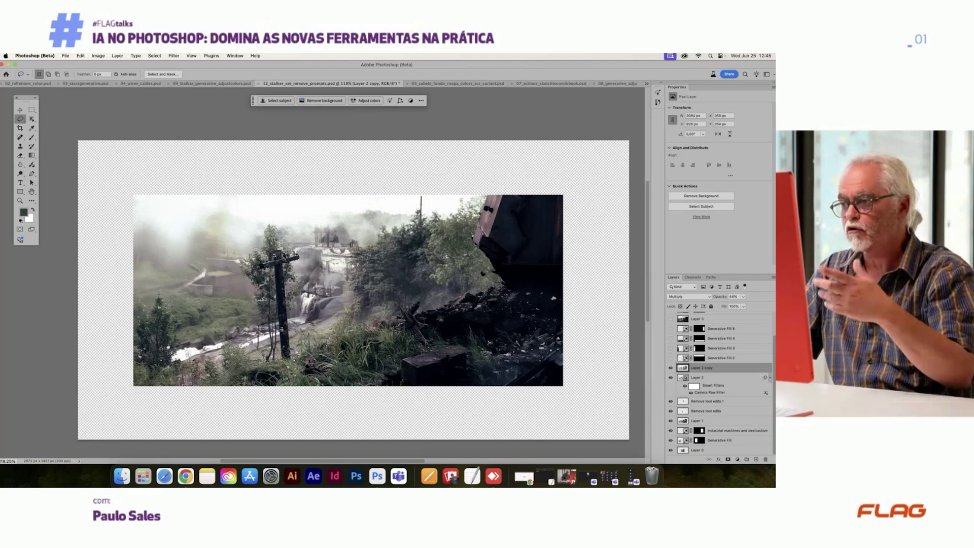
{"action": "scroll", "coordinate": [413, 309], "scroll_direction": "down", "scroll_amount": 2}
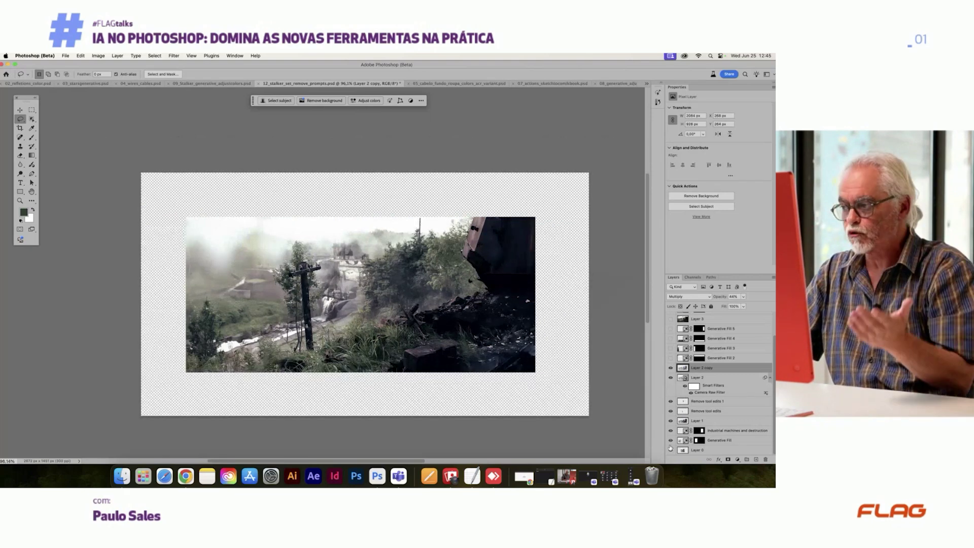
{"action": "left_click", "coordinate": [671, 359]}
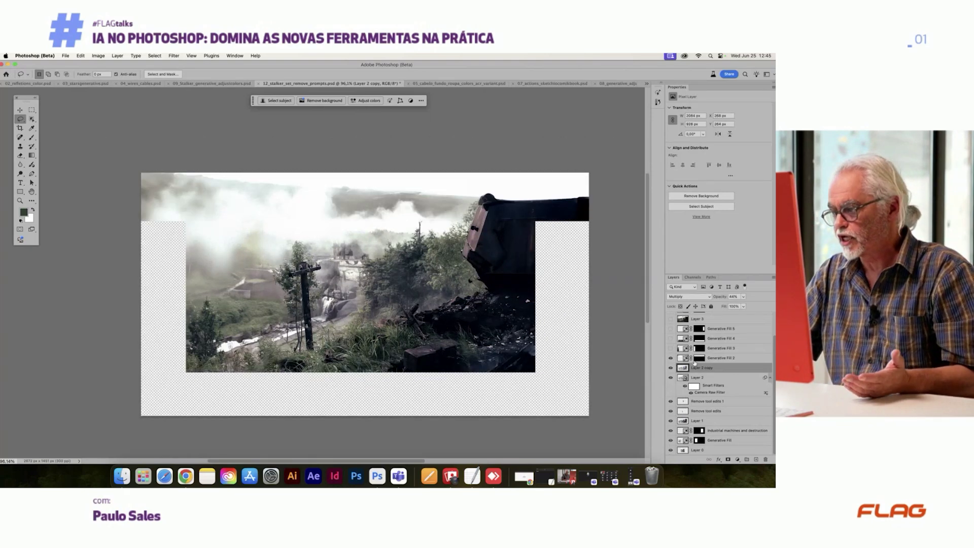
Step: Select Generative Fill 2, preview its second and third variations, and return to the first one
{"action": "left_click", "coordinate": [682, 358]}
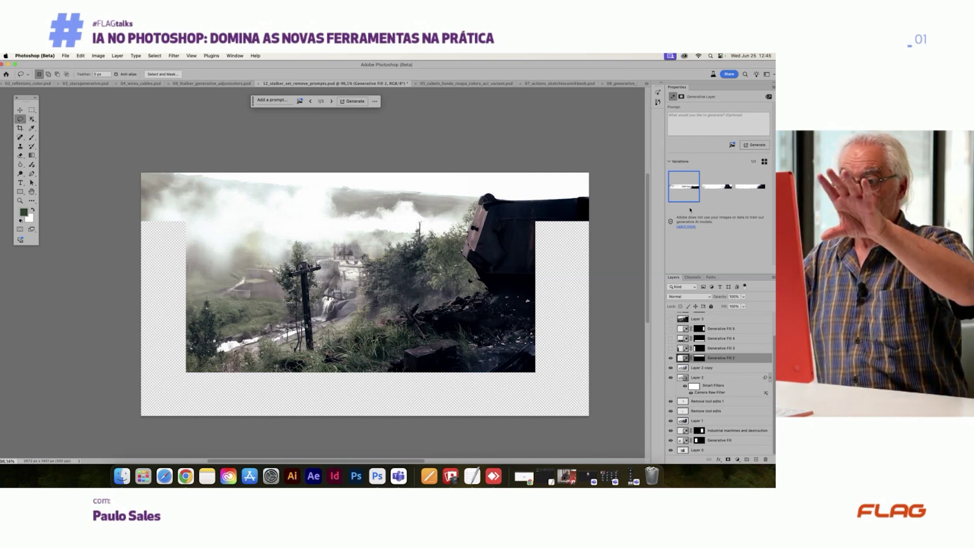
{"action": "left_click", "coordinate": [713, 195]}
{"action": "left_click", "coordinate": [742, 190]}
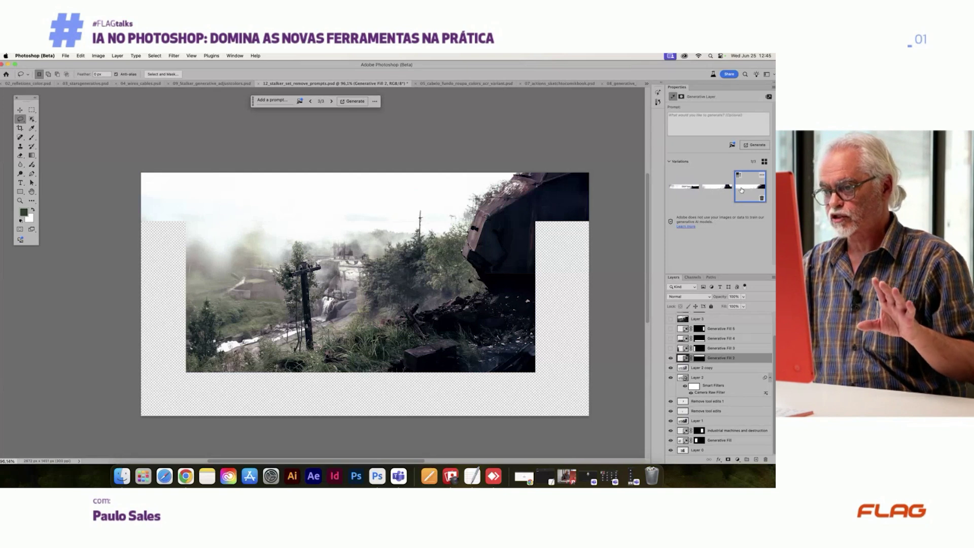
{"action": "left_click", "coordinate": [687, 189]}
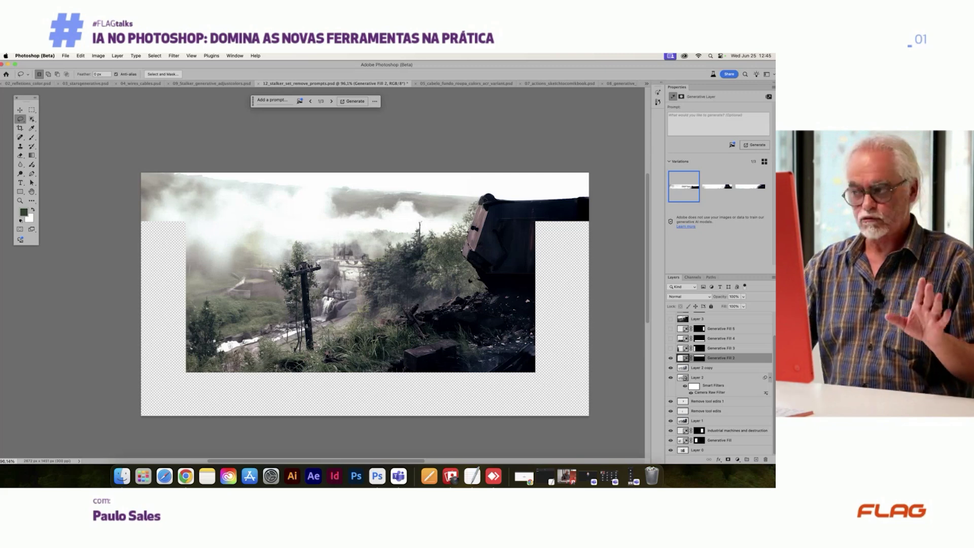
Step: Compare the scene with and without the Generative Fill 3 extension along the still's left side, leaving that layer shown
{"action": "left_click", "coordinate": [671, 349]}
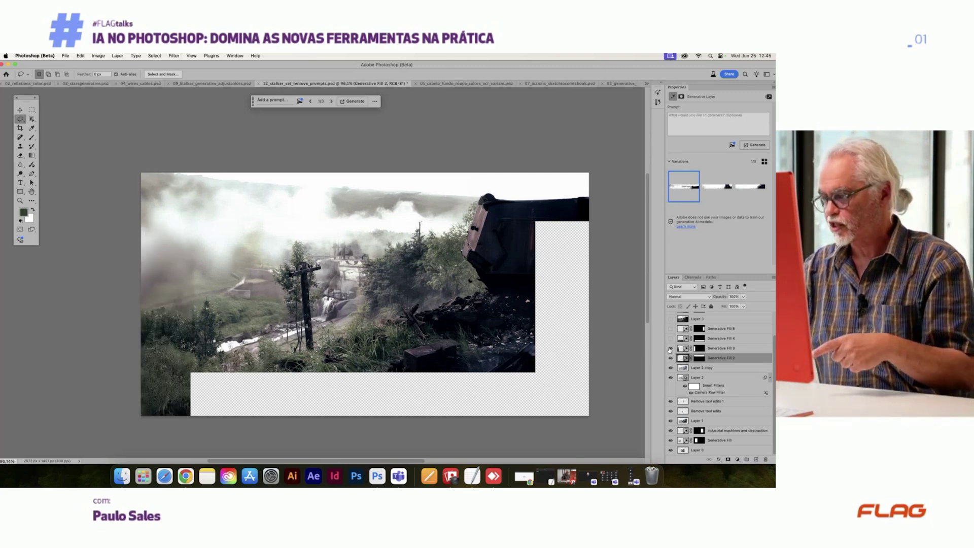
{"action": "left_click", "coordinate": [671, 349]}
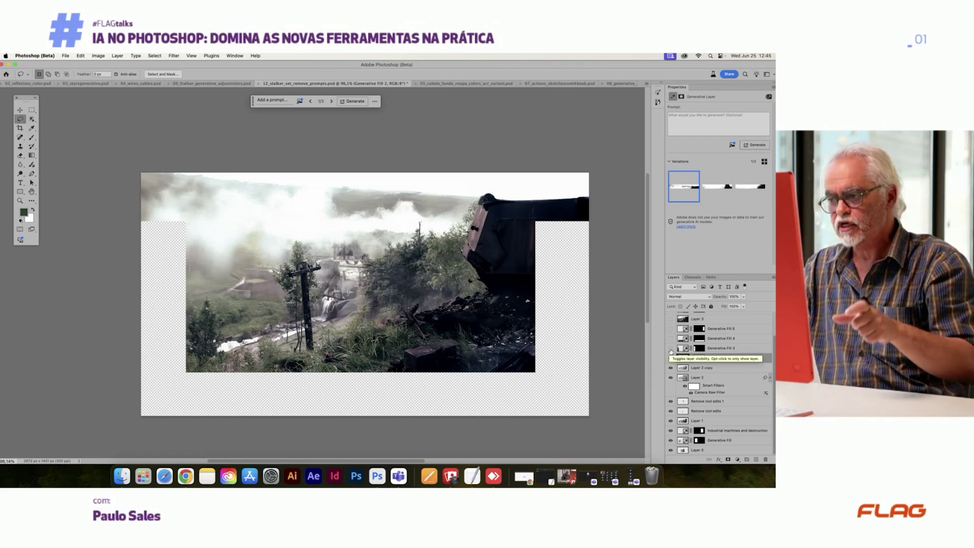
{"action": "left_click", "coordinate": [671, 348]}
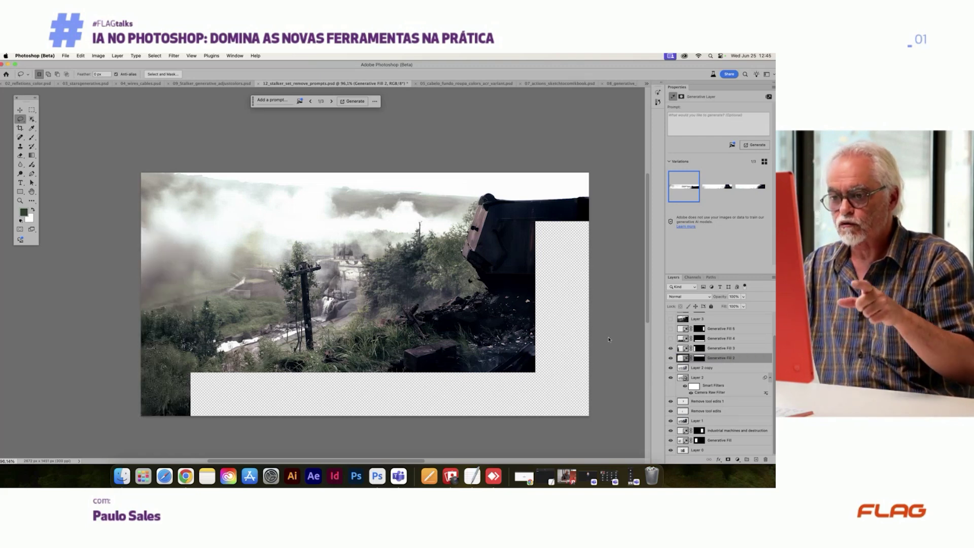
{"action": "scroll", "coordinate": [207, 290], "scroll_direction": "up", "scroll_amount": 3}
{"action": "scroll", "coordinate": [207, 291], "scroll_direction": "up", "scroll_amount": 4}
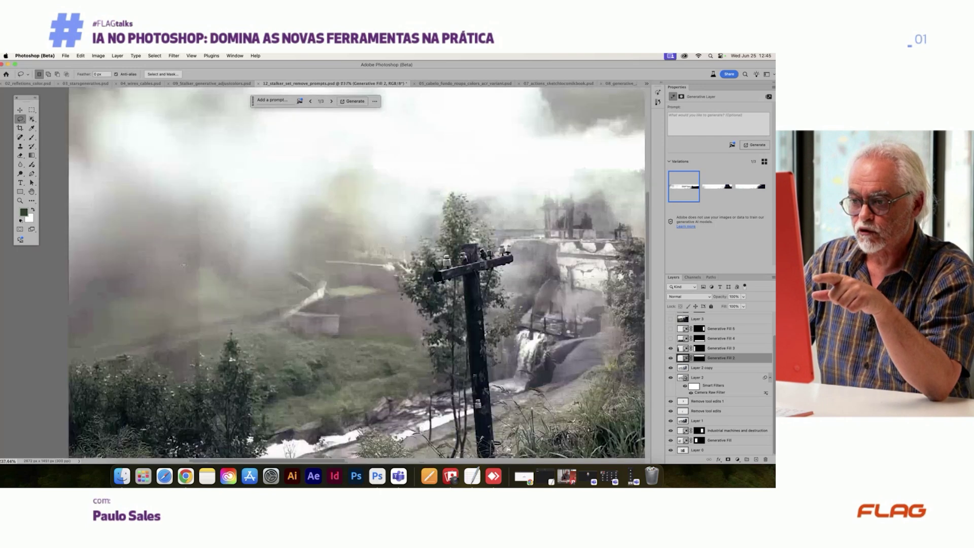
{"action": "scroll", "coordinate": [178, 240], "scroll_direction": "down", "scroll_amount": 6}
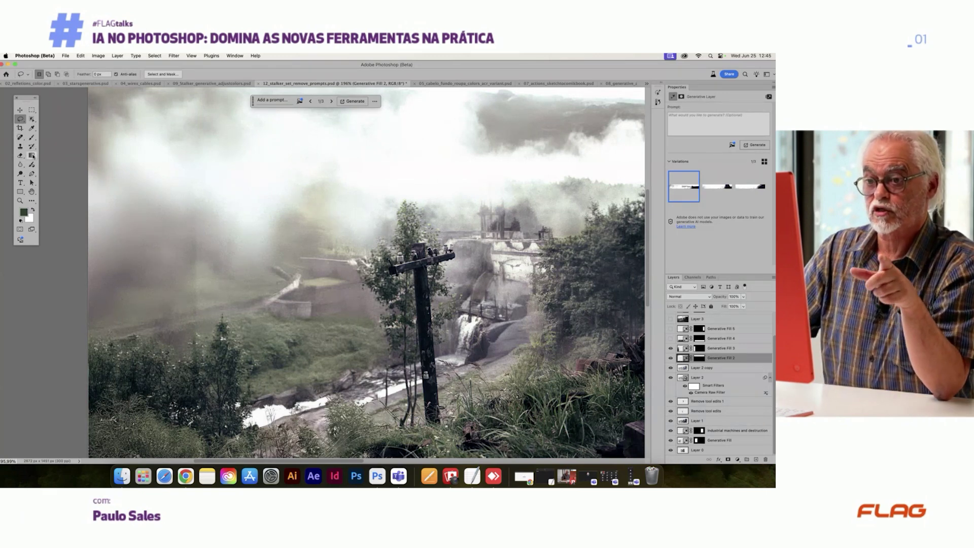
{"action": "left_click", "coordinate": [20, 138]}
{"action": "left_click", "coordinate": [23, 142]}
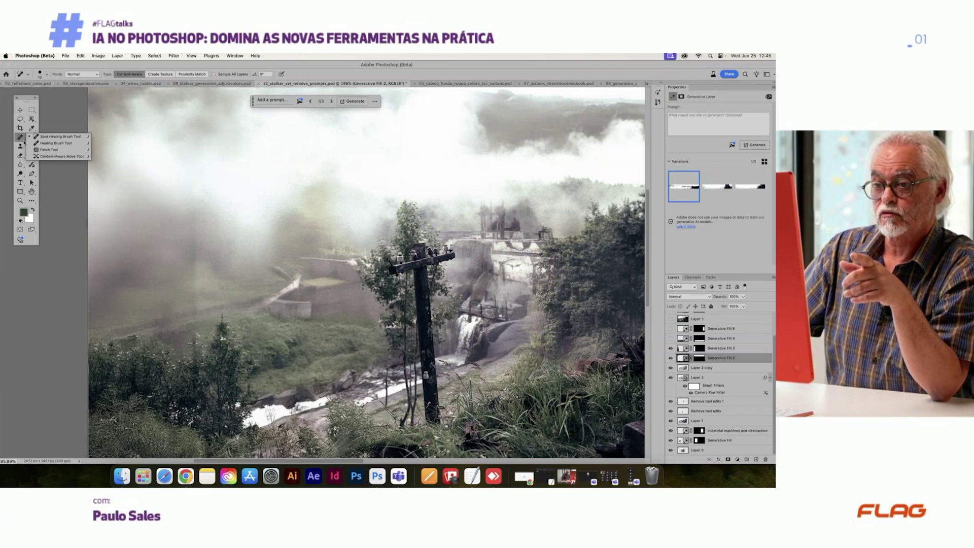
{"action": "left_click", "coordinate": [42, 137]}
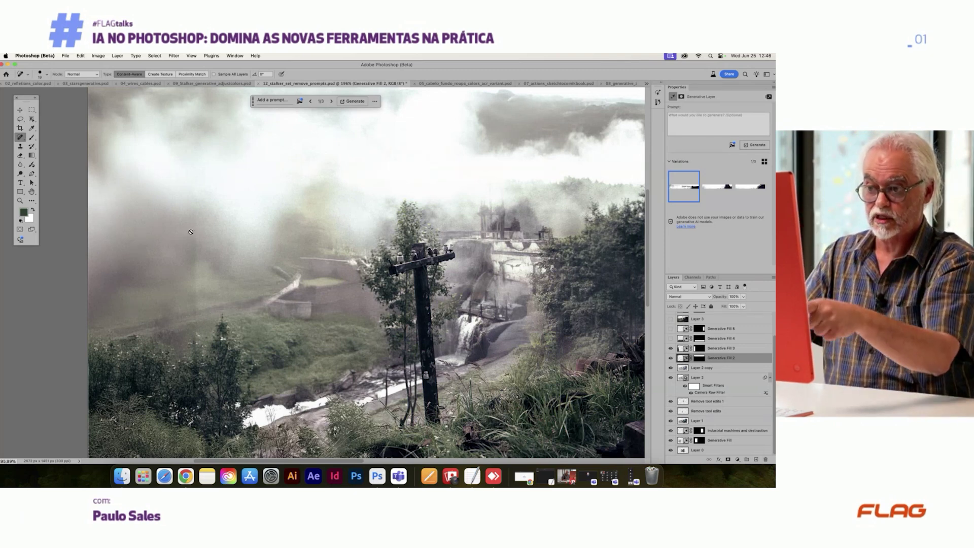
Step: Switch to the Move tool and compare the scene with and without the Generative Fill 4 ground extension, leaving that layer shown
{"action": "left_click", "coordinate": [21, 110]}
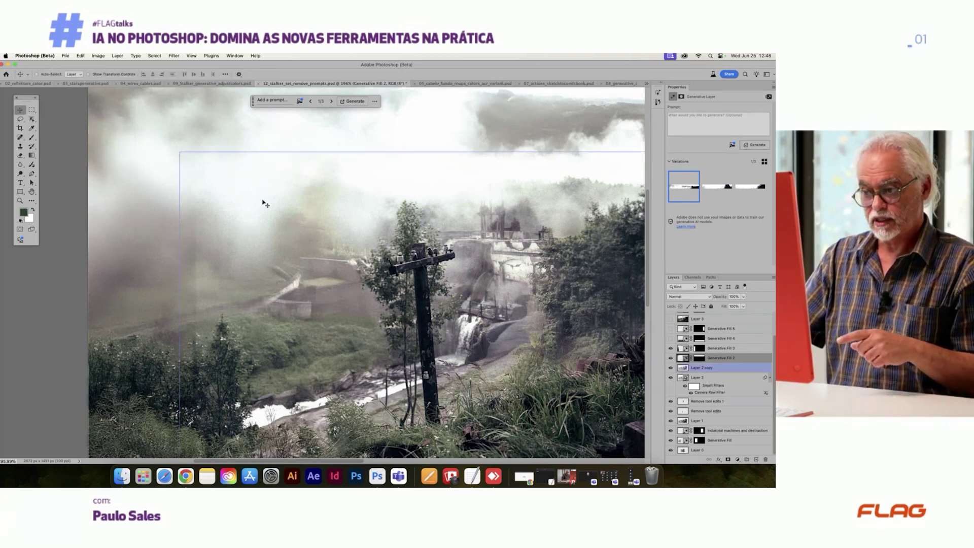
{"action": "scroll", "coordinate": [259, 207], "scroll_direction": "down", "scroll_amount": 4}
{"action": "scroll", "coordinate": [249, 210], "scroll_direction": "down", "scroll_amount": 3}
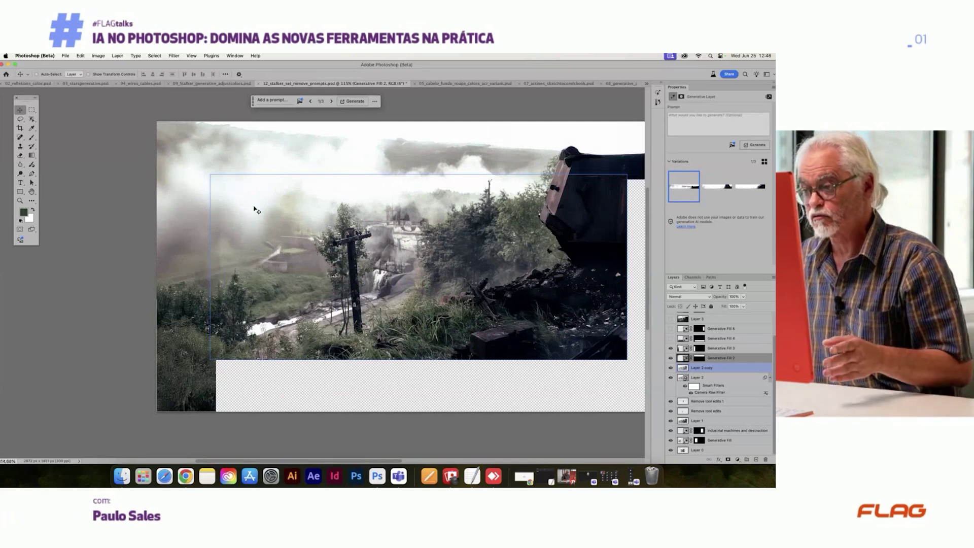
{"action": "scroll", "coordinate": [274, 210], "scroll_direction": "right", "scroll_amount": 3}
{"action": "scroll", "coordinate": [274, 210], "scroll_direction": "up", "scroll_amount": 1}
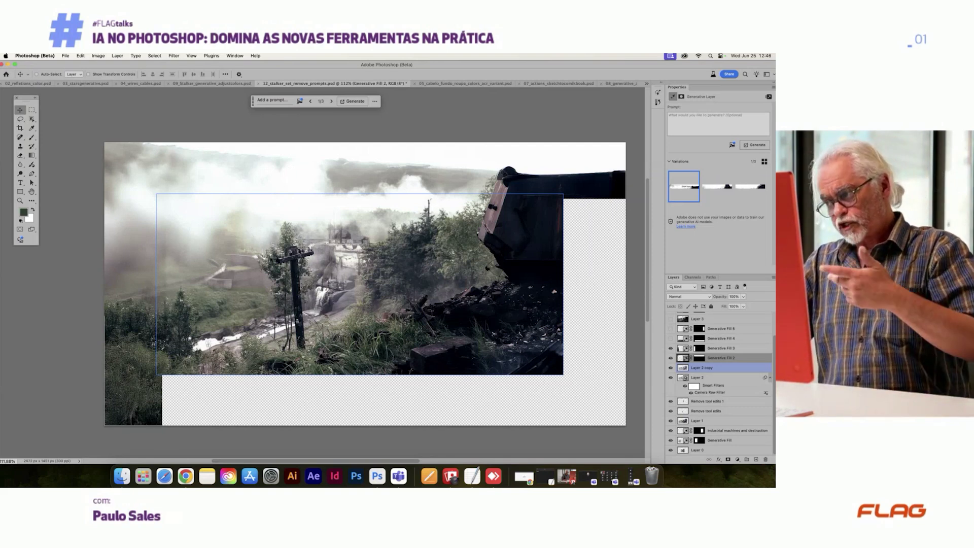
{"action": "left_click", "coordinate": [671, 348]}
{"action": "left_click", "coordinate": [671, 339]}
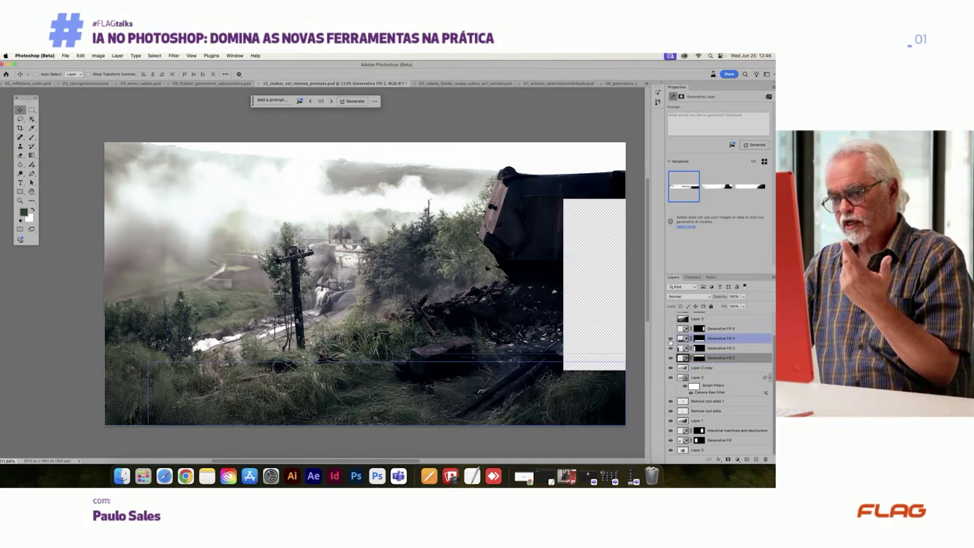
{"action": "left_click", "coordinate": [671, 339]}
{"action": "left_click", "coordinate": [671, 339]}
{"action": "left_click", "coordinate": [671, 338]}
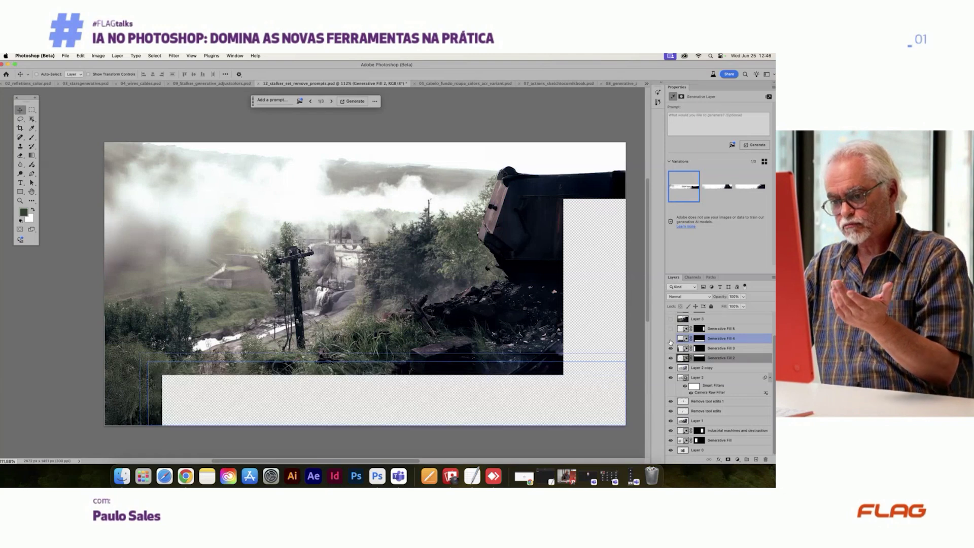
{"action": "left_click", "coordinate": [671, 339]}
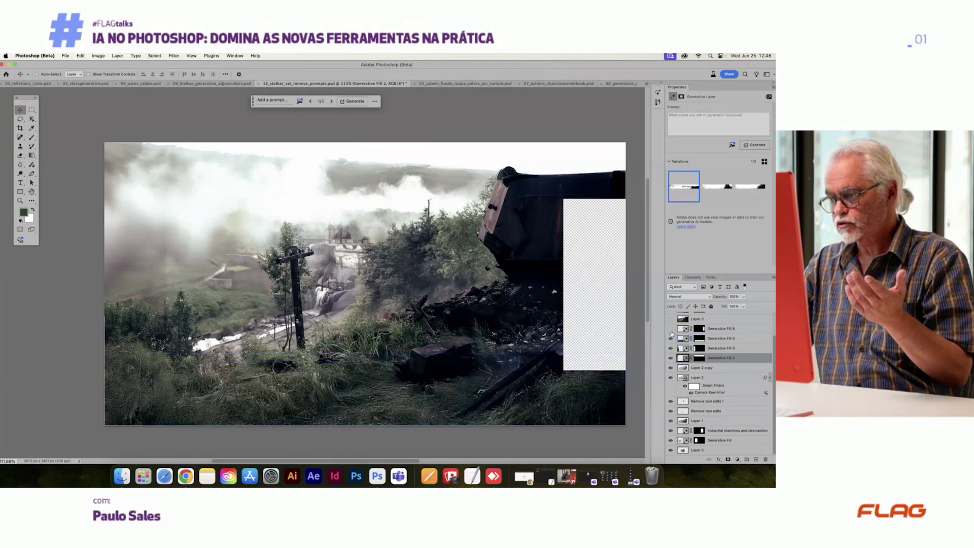
Step: Show the Generative Fill 5 layer over the remaining transparent gap, comparing the scene with and without it
{"action": "left_click", "coordinate": [671, 329]}
{"action": "scroll", "coordinate": [616, 363], "scroll_direction": "down", "scroll_amount": 3}
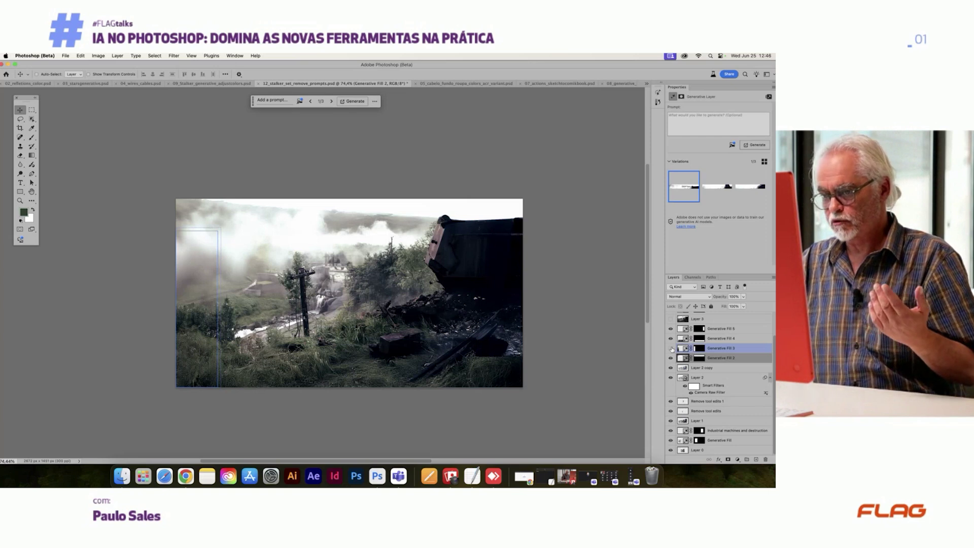
{"action": "left_click", "coordinate": [671, 328]}
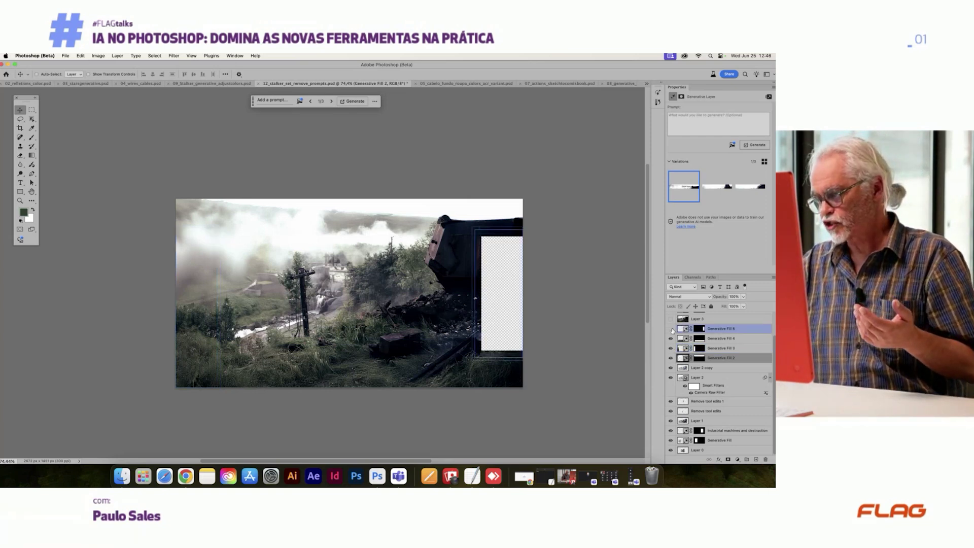
{"action": "left_click", "coordinate": [671, 328]}
Step: Compare the sky with and without the dense clouds layer, leaving that layer shown and selected
{"action": "scroll", "coordinate": [672, 325], "scroll_direction": "up", "scroll_amount": 2}
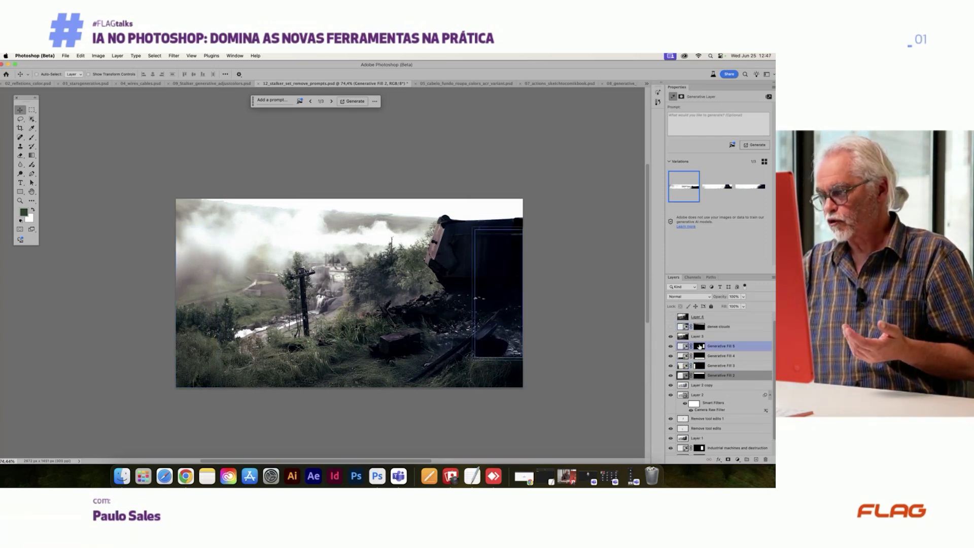
{"action": "left_click", "coordinate": [671, 327]}
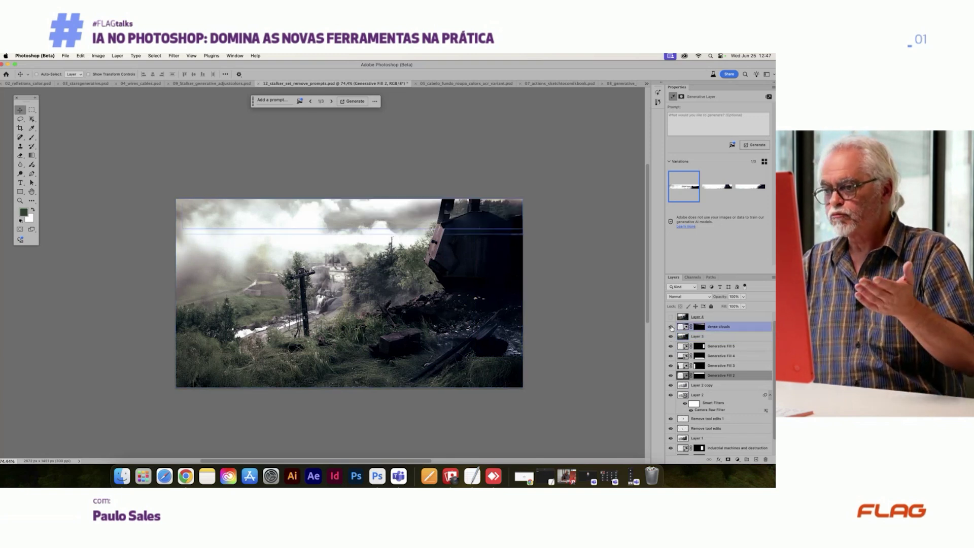
{"action": "left_click", "coordinate": [672, 328]}
{"action": "left_click", "coordinate": [710, 336]}
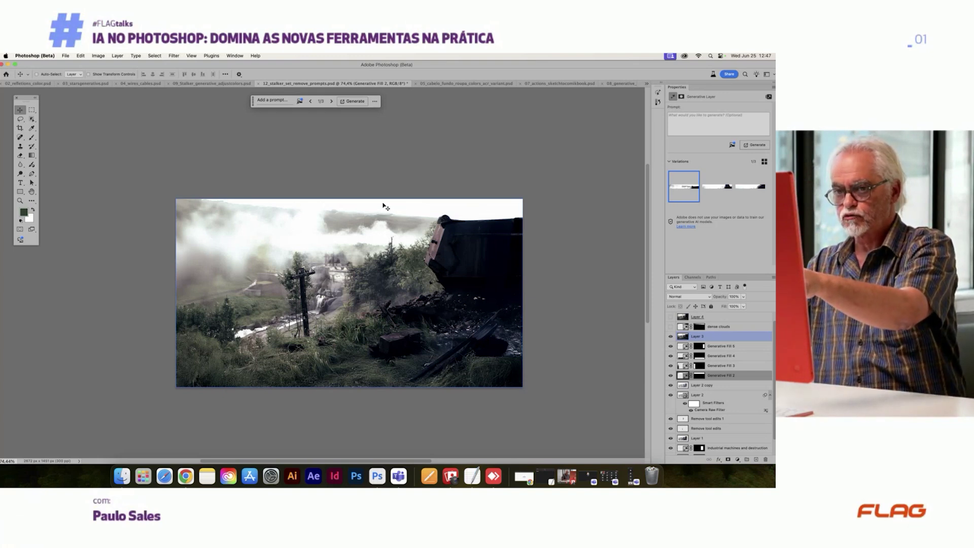
{"action": "left_click", "coordinate": [269, 192]}
{"action": "left_click", "coordinate": [399, 205]}
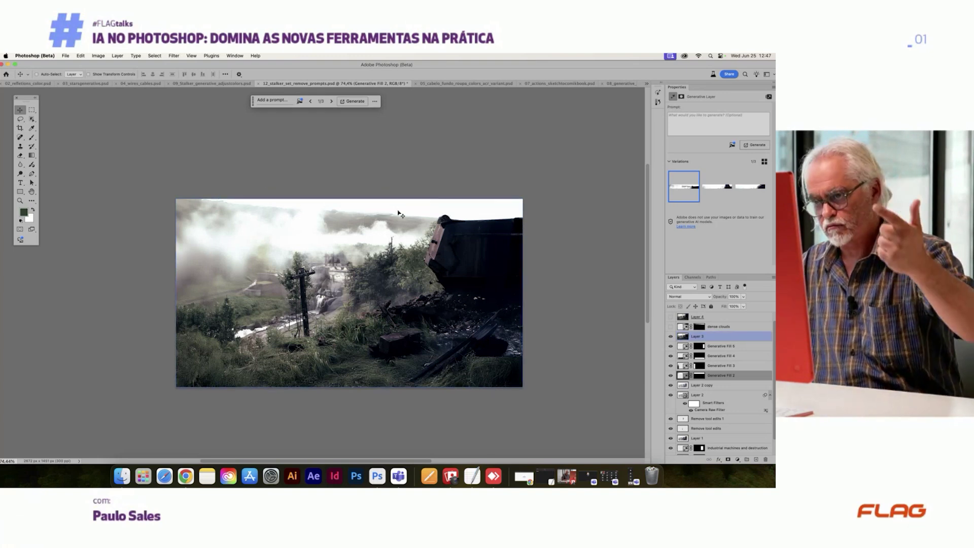
{"action": "left_click", "coordinate": [572, 261]}
{"action": "left_click", "coordinate": [682, 337]}
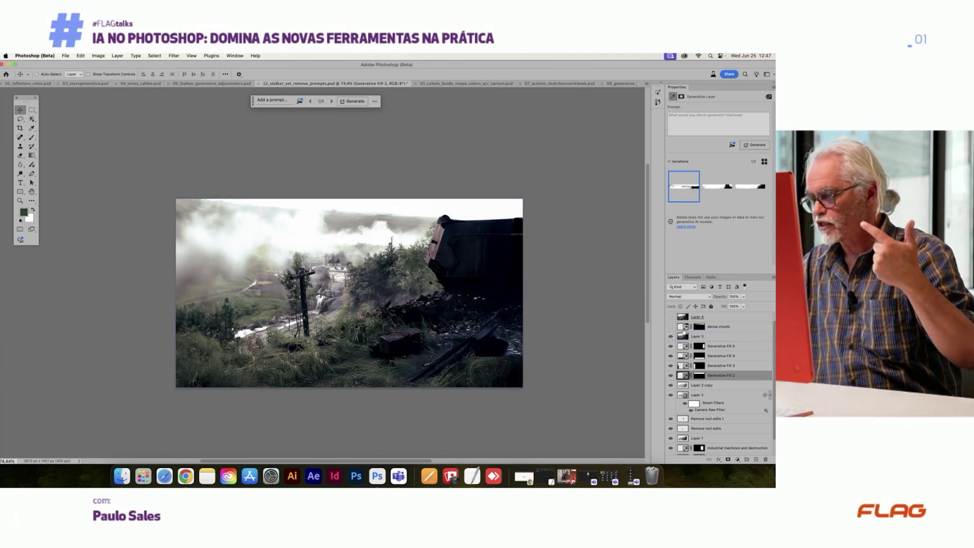
{"action": "left_click", "coordinate": [673, 328]}
{"action": "left_click", "coordinate": [672, 328]}
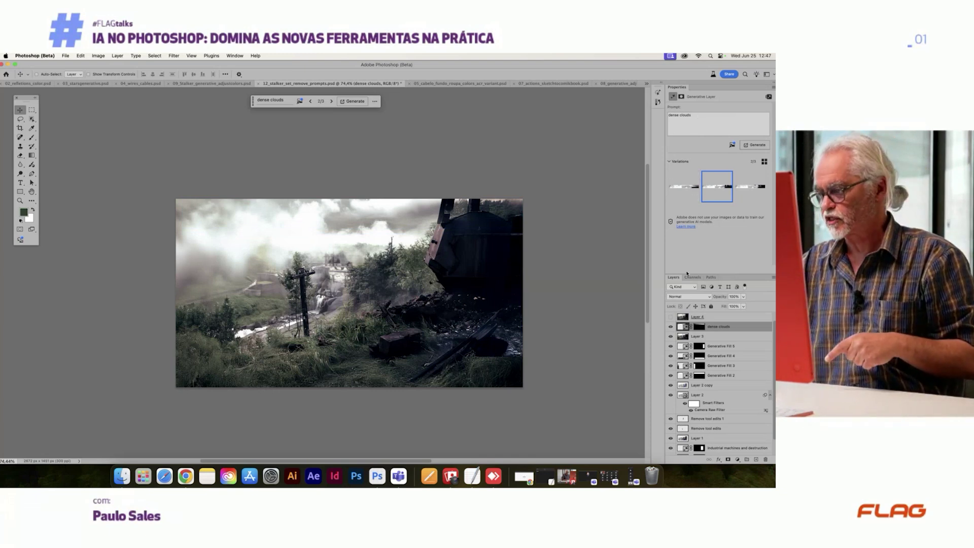
Step: Preview the dense clouds layer's first and third variations and return to the second one
{"action": "left_click", "coordinate": [684, 186]}
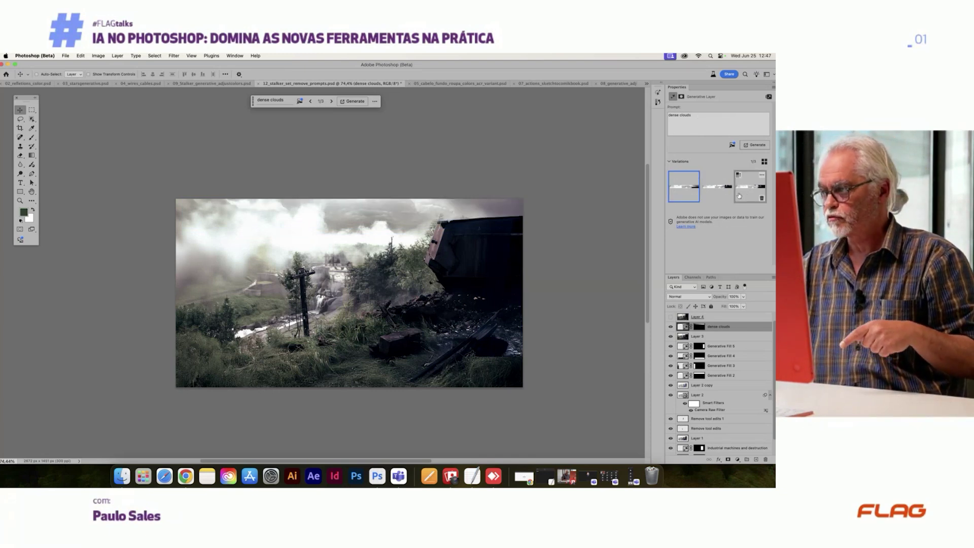
{"action": "left_click", "coordinate": [742, 192]}
{"action": "left_click", "coordinate": [719, 195]}
{"action": "left_click", "coordinate": [682, 195]}
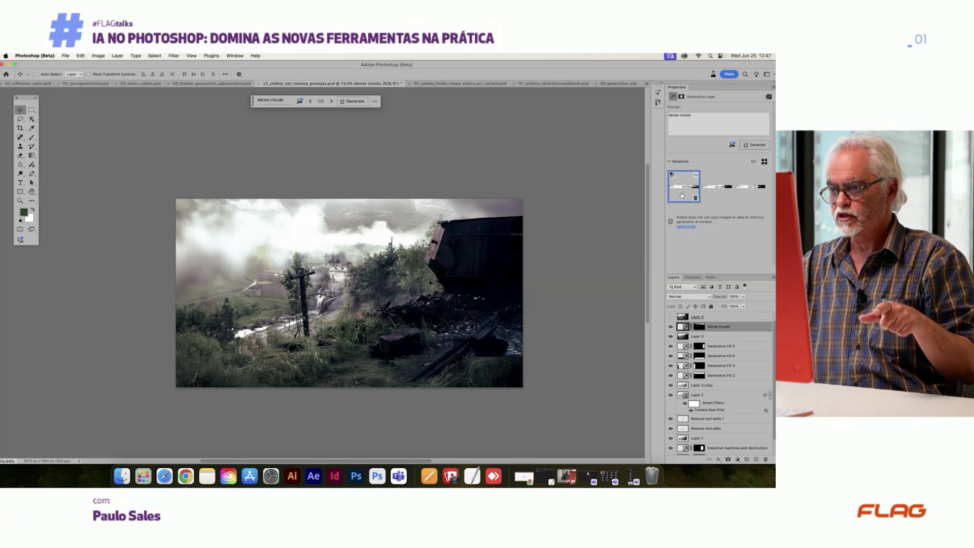
{"action": "left_click", "coordinate": [712, 190]}
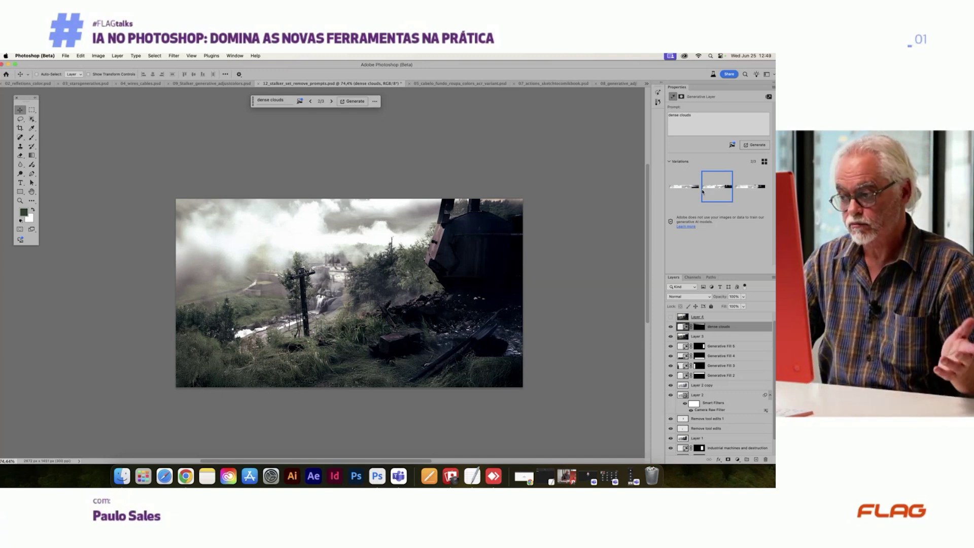
{"action": "scroll", "coordinate": [313, 229], "scroll_direction": "up", "scroll_amount": 2}
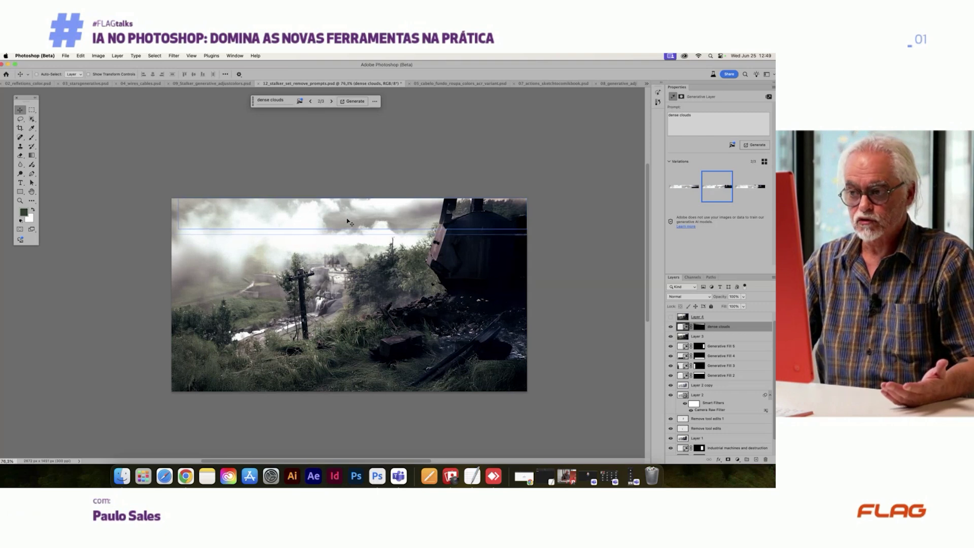
{"action": "scroll", "coordinate": [314, 228], "scroll_direction": "up", "scroll_amount": 3}
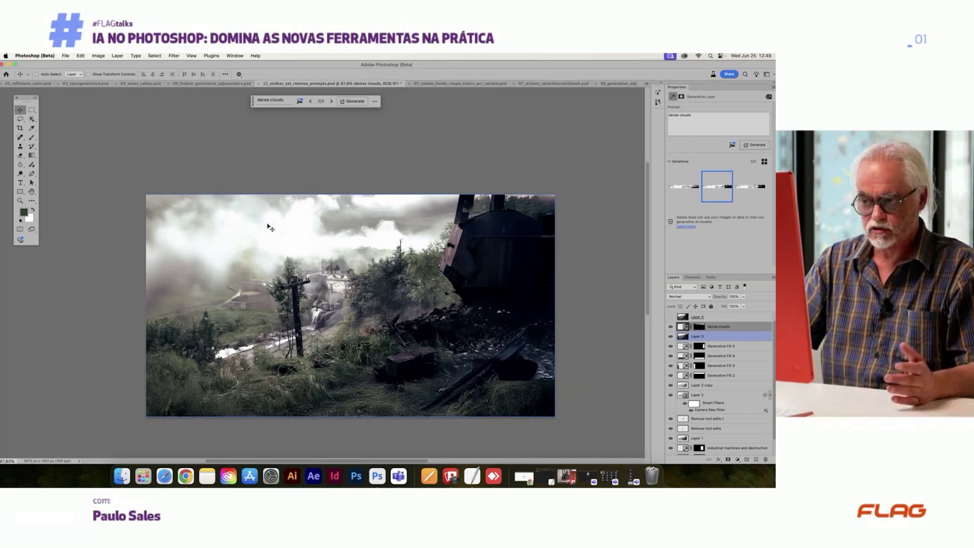
{"action": "scroll", "coordinate": [270, 226], "scroll_direction": "down", "scroll_amount": 1}
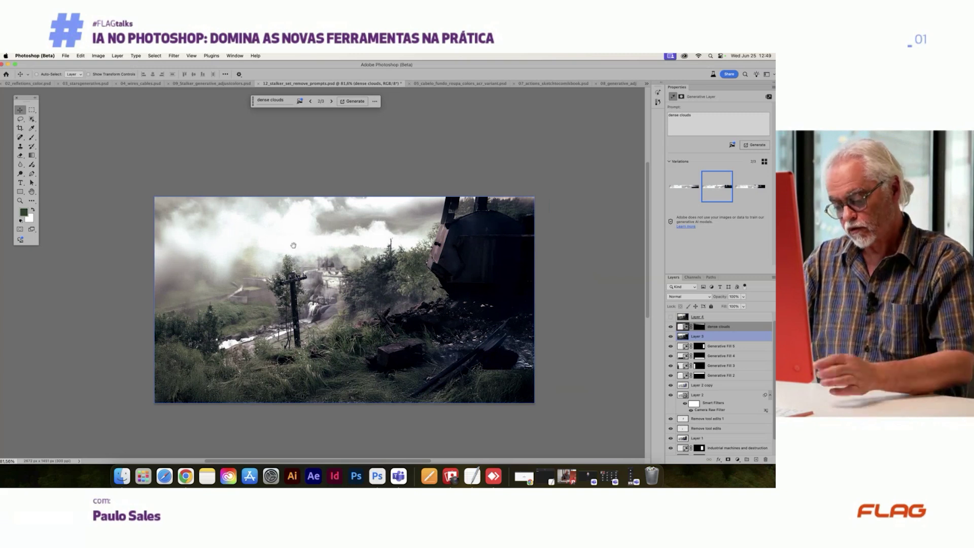
{"action": "scroll", "coordinate": [274, 232], "scroll_direction": "down", "scroll_amount": 1}
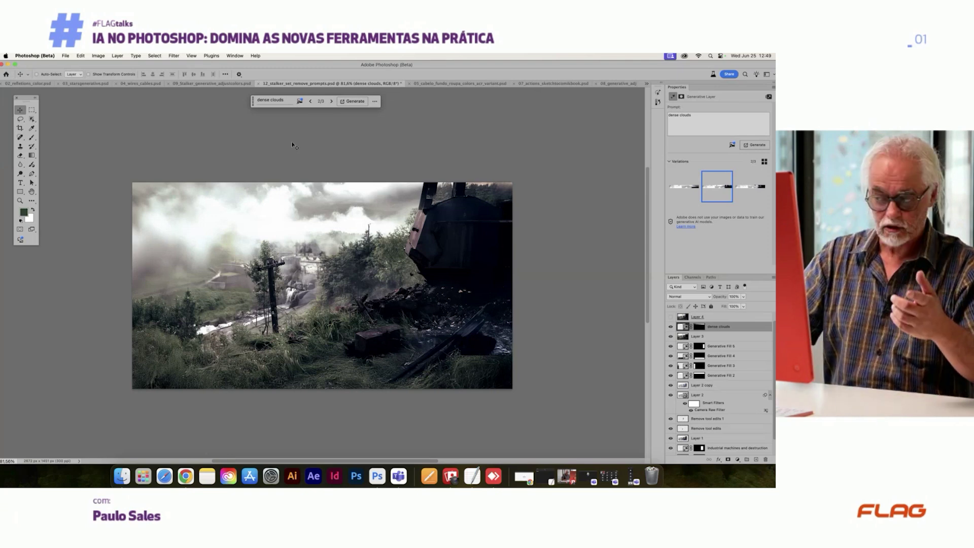
{"action": "left_click", "coordinate": [325, 285]}
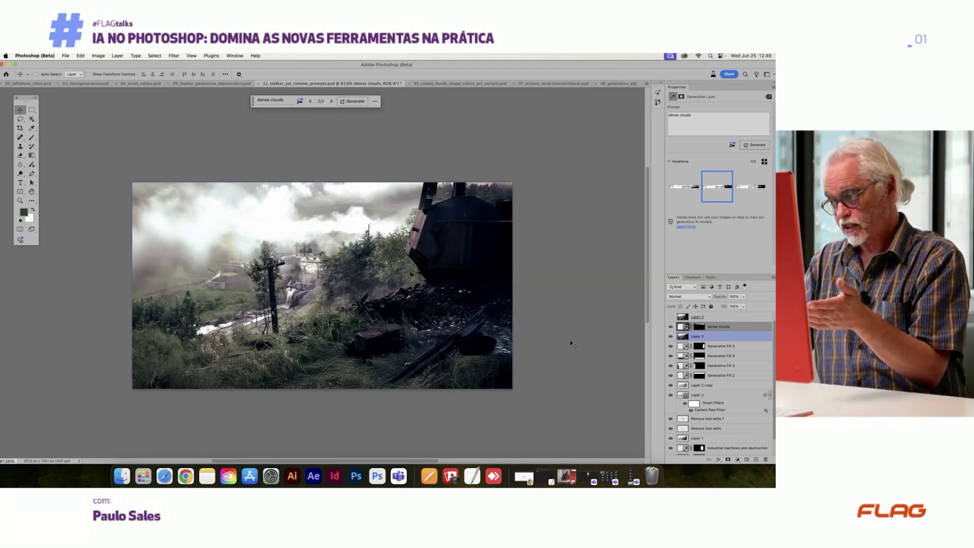
{"action": "left_click", "coordinate": [670, 327]}
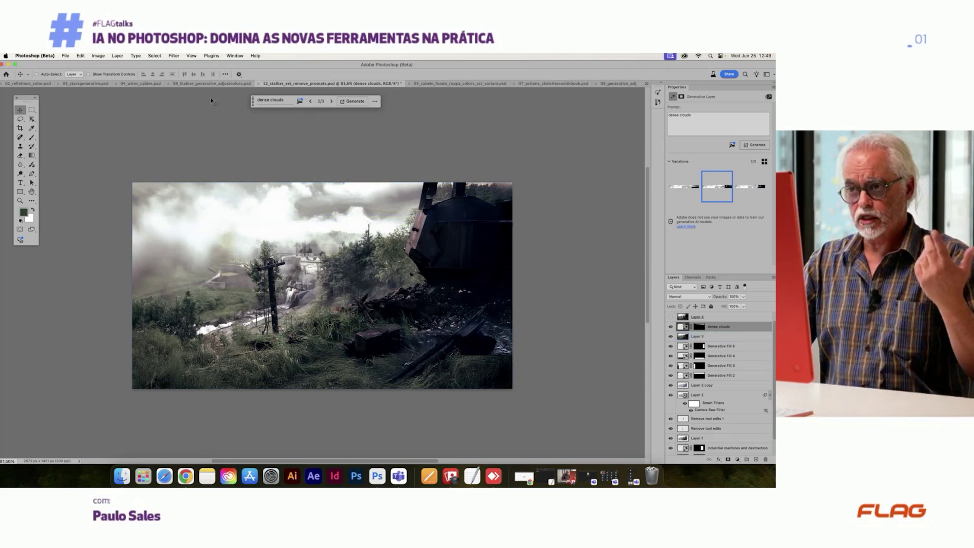
Step: Switch to the 09_Stalker_generative_adjustcolors.psd document and show the Generative Fill layer that extends the Stalker poster to the left
{"action": "left_click", "coordinate": [215, 83]}
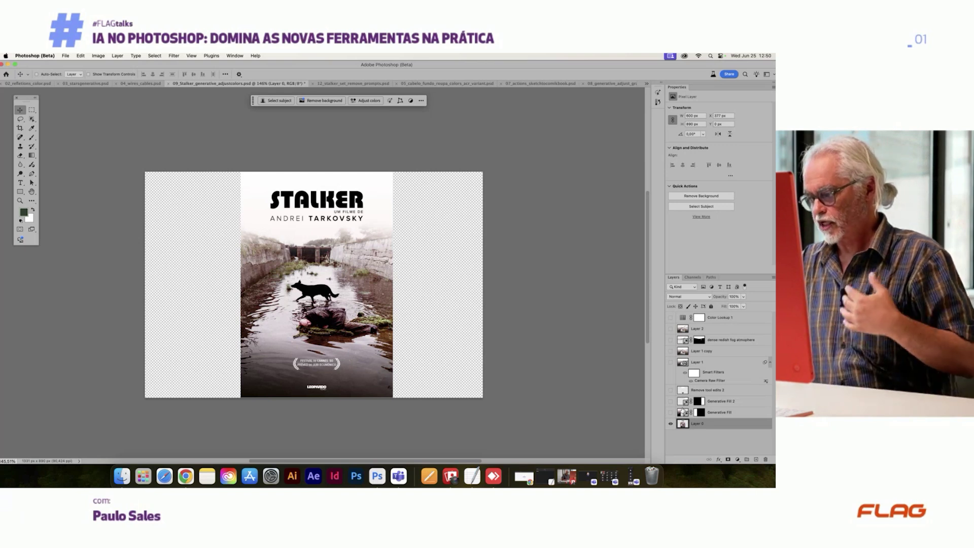
{"action": "left_click", "coordinate": [671, 412]}
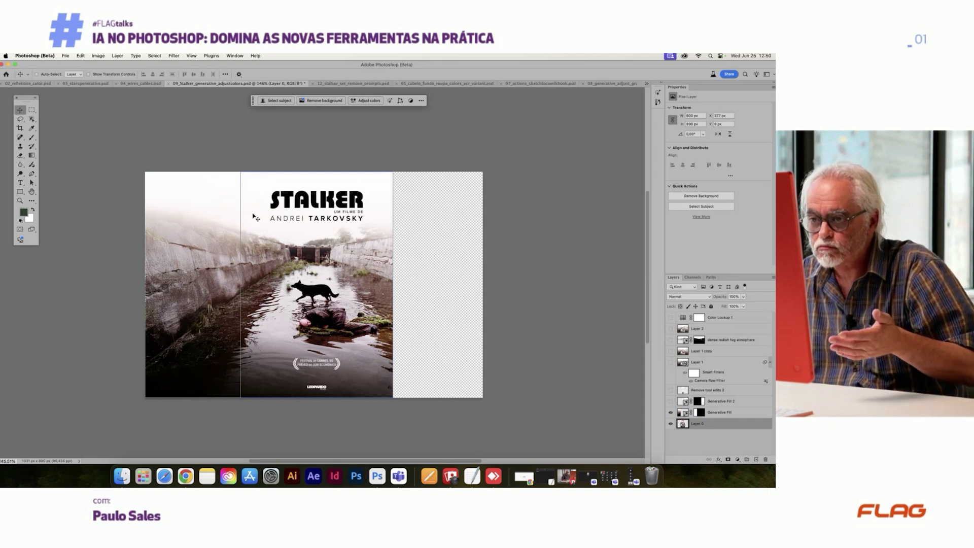
{"action": "left_click", "coordinate": [244, 385]}
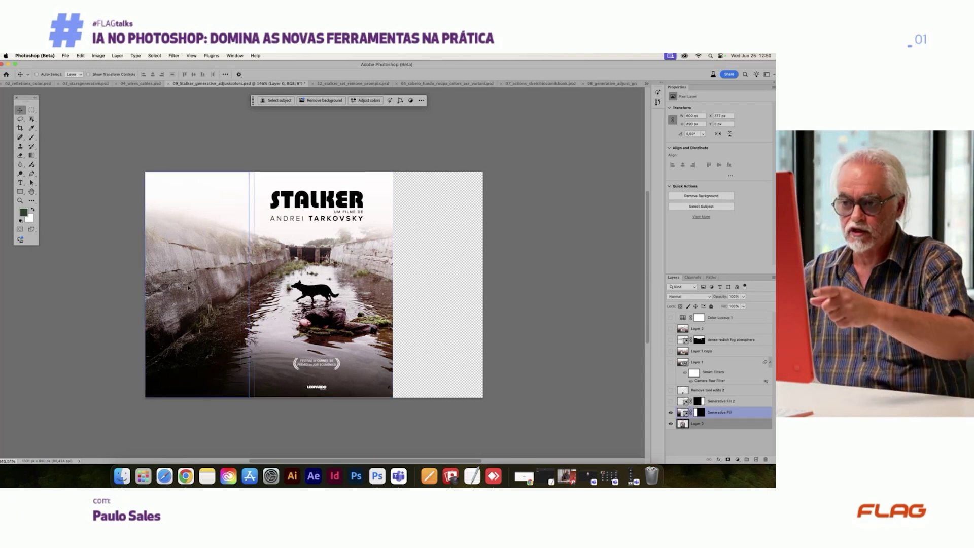
Step: Select the poster's Generative Fill layer, preview its second and third variations, and return to the first one
{"action": "left_click", "coordinate": [678, 414]}
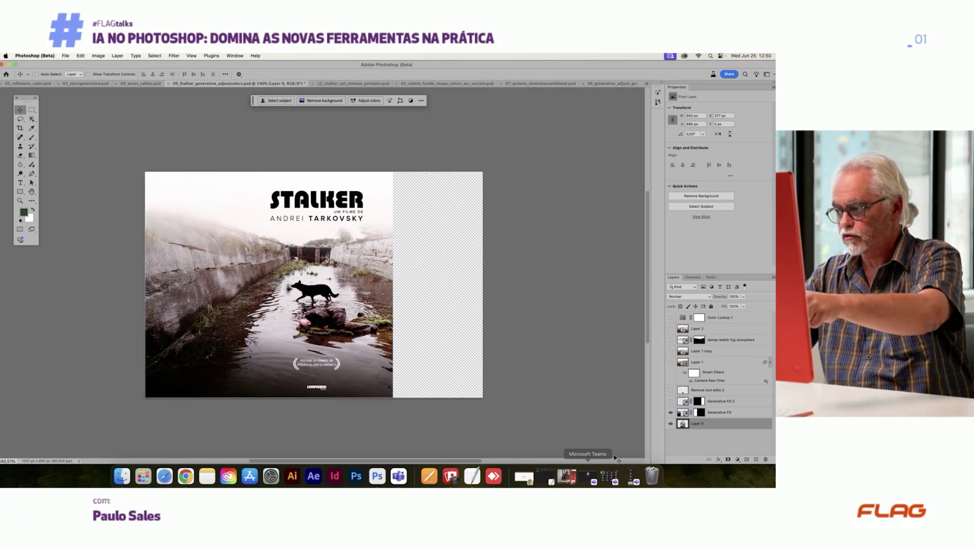
{"action": "left_click", "coordinate": [678, 413]}
{"action": "left_click", "coordinate": [717, 196]}
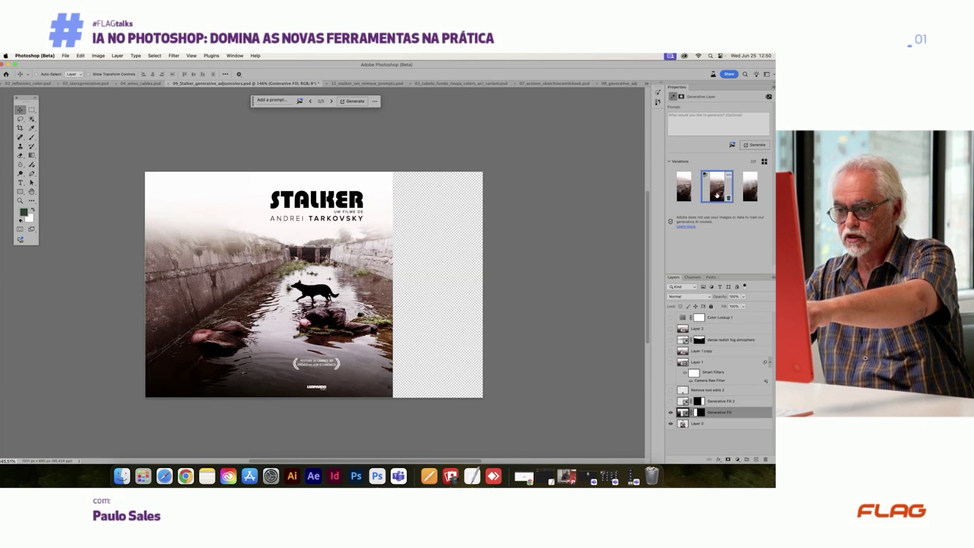
{"action": "left_click", "coordinate": [749, 195]}
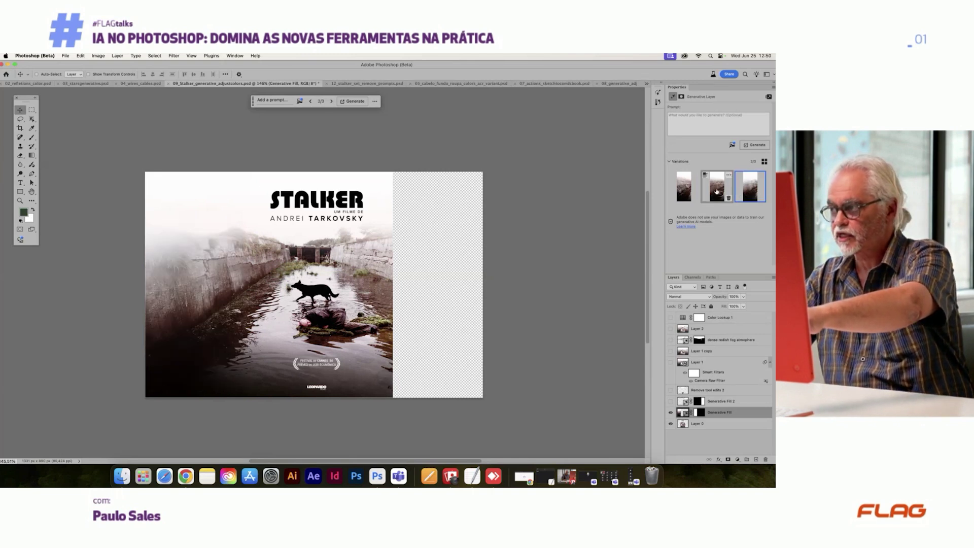
{"action": "left_click", "coordinate": [718, 193]}
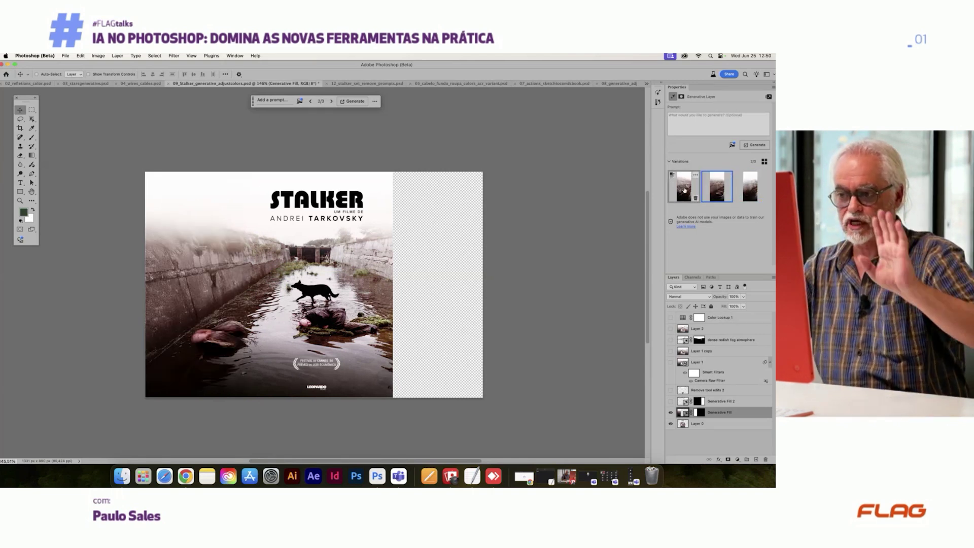
{"action": "left_click", "coordinate": [684, 191]}
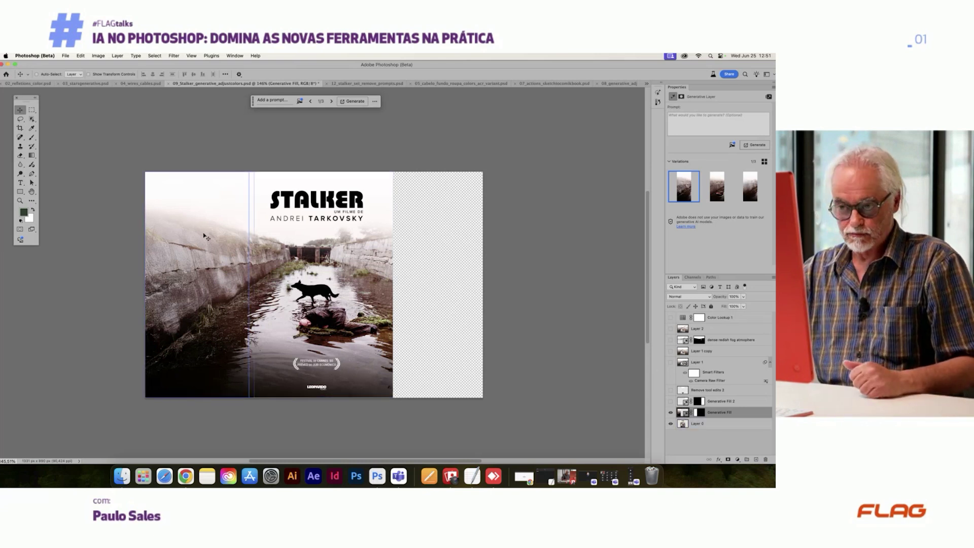
Step: Show the Generative Fill 2 layer that extends the Stalker poster to the right and preview the Remove tool edits 2 layer
{"action": "left_click", "coordinate": [670, 401]}
{"action": "left_click", "coordinate": [671, 402]}
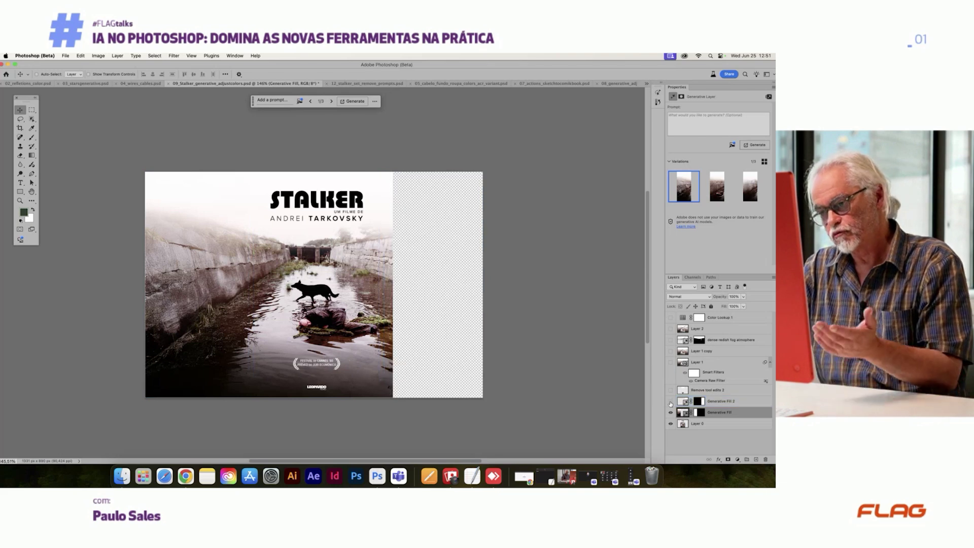
{"action": "left_click", "coordinate": [671, 402]}
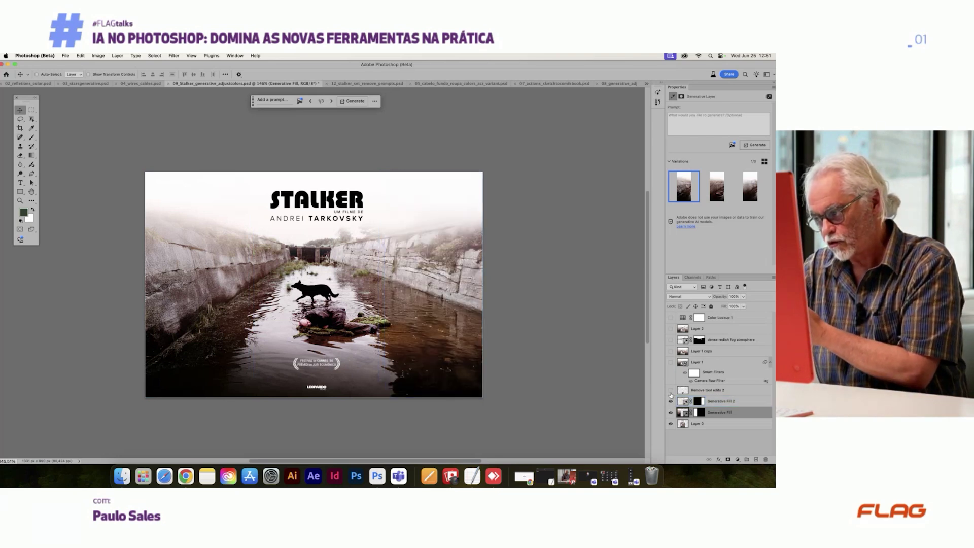
{"action": "left_click", "coordinate": [671, 390]}
{"action": "left_click", "coordinate": [671, 391]}
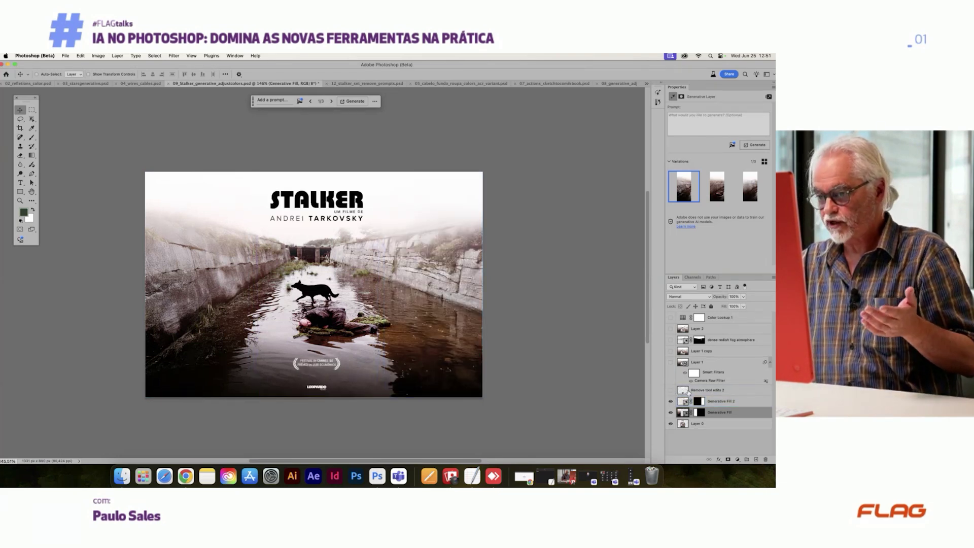
Step: Select the Remove tool edits 2 layer and isolate it by hiding both Generative Fill layers and the base layer
{"action": "left_click", "coordinate": [693, 391]}
{"action": "left_click", "coordinate": [671, 402]}
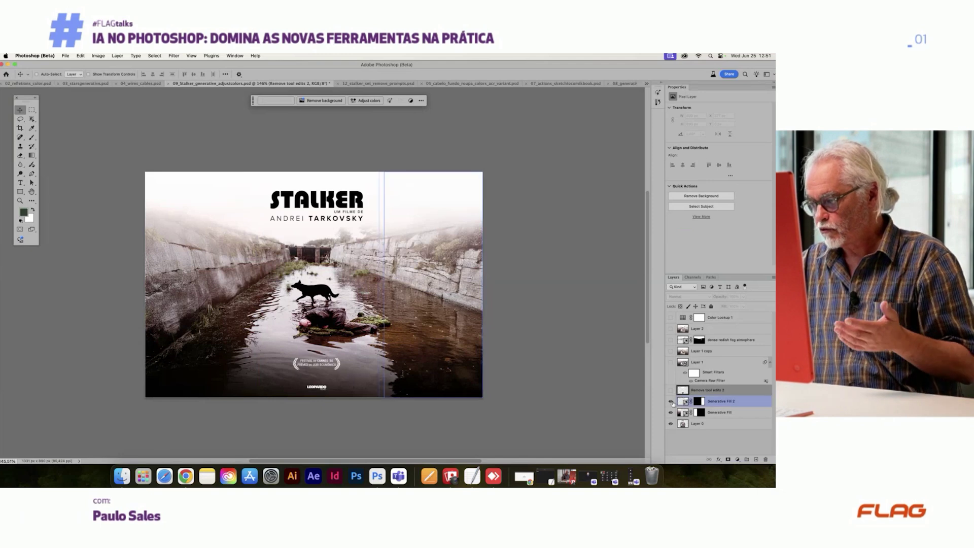
{"action": "left_click", "coordinate": [671, 412]}
{"action": "left_click", "coordinate": [672, 424]}
{"action": "left_click", "coordinate": [671, 390]}
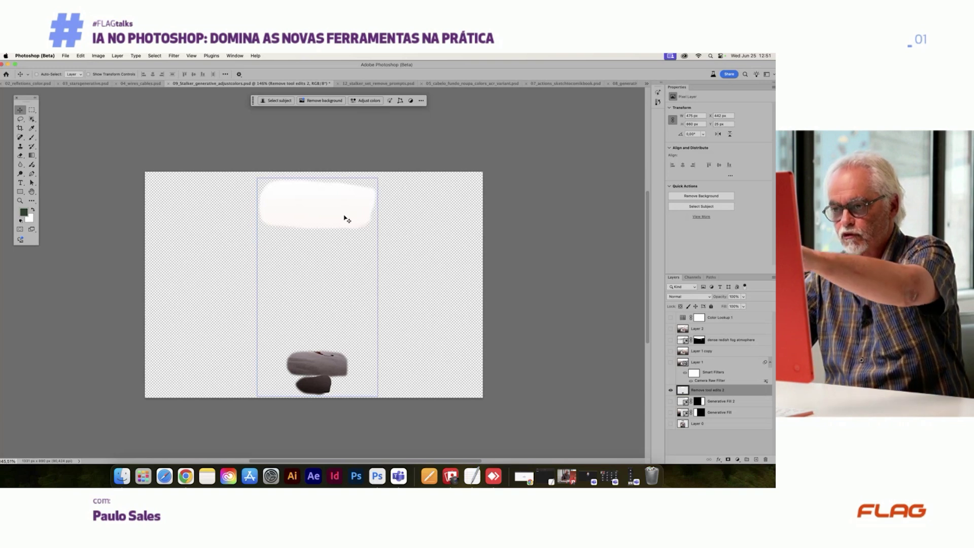
Step: Compare the original poster with and without the Remove tool edits, and show both Generative Fill layers again
{"action": "left_click", "coordinate": [671, 423]}
{"action": "left_click", "coordinate": [671, 389]}
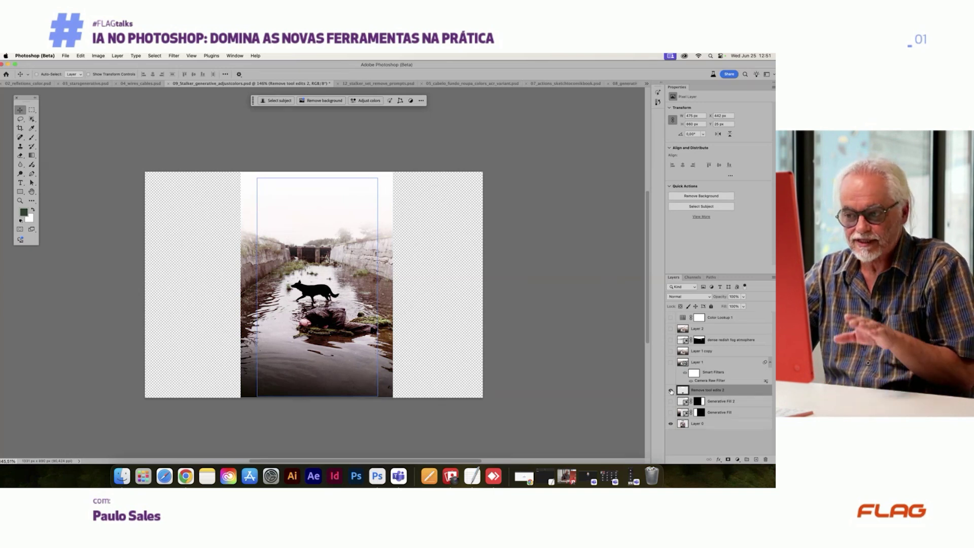
{"action": "left_click", "coordinate": [670, 390]}
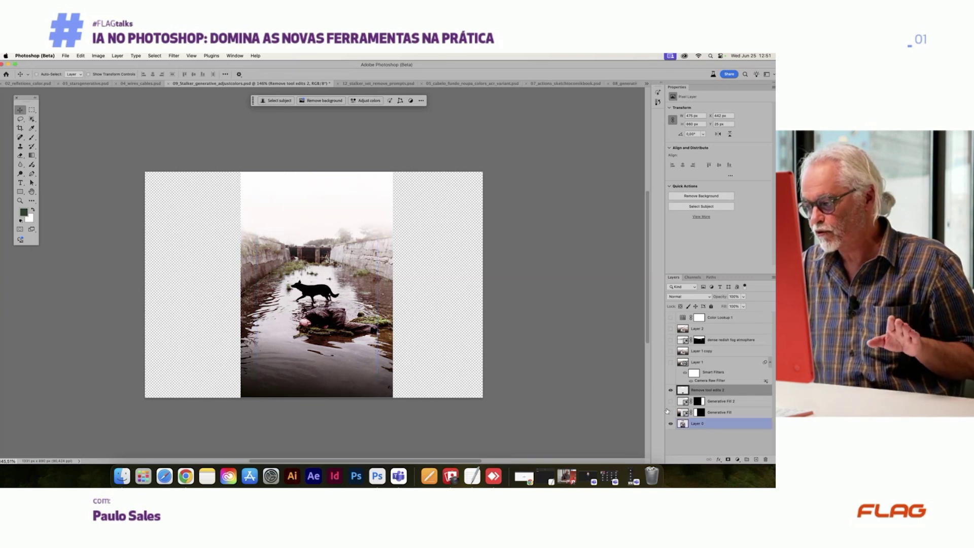
{"action": "left_click", "coordinate": [671, 401]}
{"action": "left_click", "coordinate": [670, 412]}
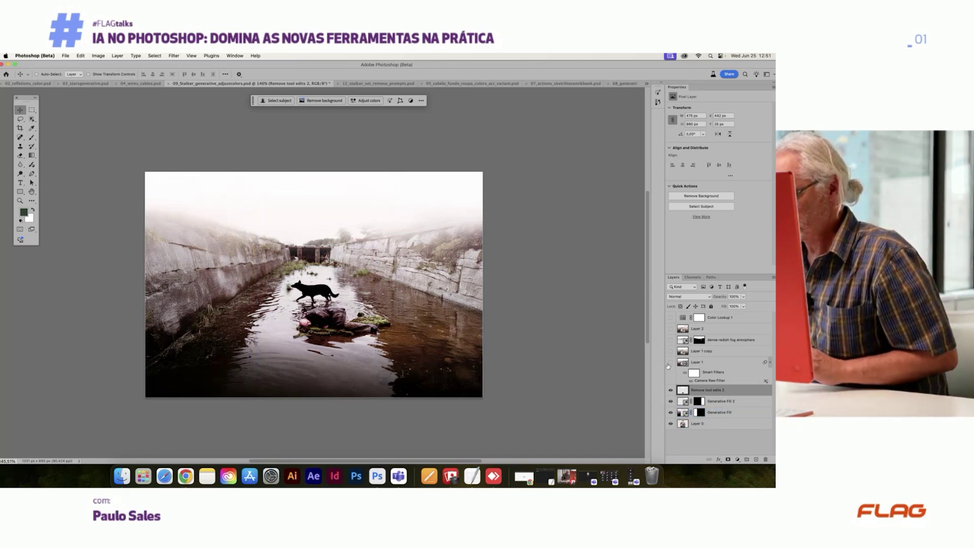
Step: Compare the extended image with and without Layer 1, leaving that Camera Raw graded layer shown
{"action": "left_click", "coordinate": [671, 364]}
{"action": "left_click", "coordinate": [670, 364]}
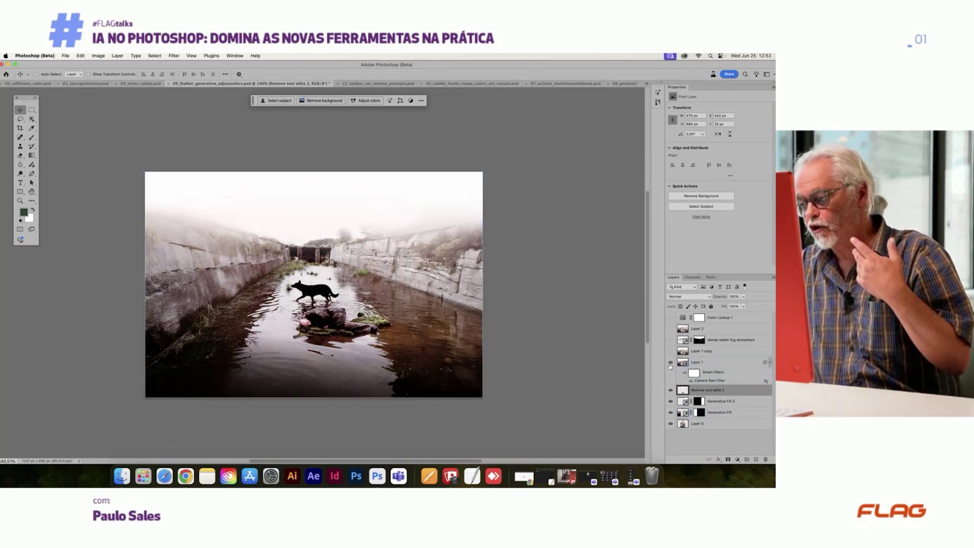
{"action": "left_click", "coordinate": [671, 363]}
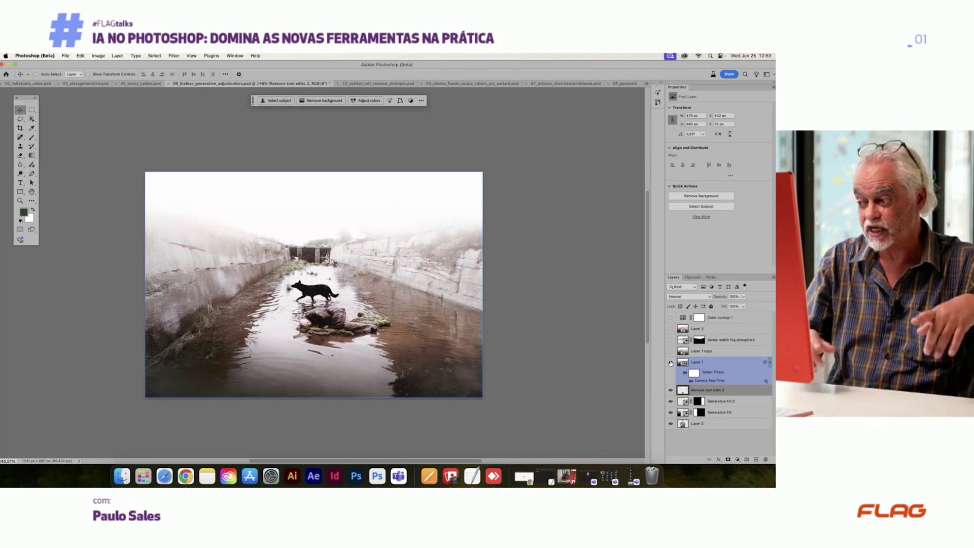
{"action": "left_click", "coordinate": [671, 363]}
Step: Open Layer 1's Camera Raw Filter settings for editing and set the Detail sharpening to 10
{"action": "left_click", "coordinate": [703, 390]}
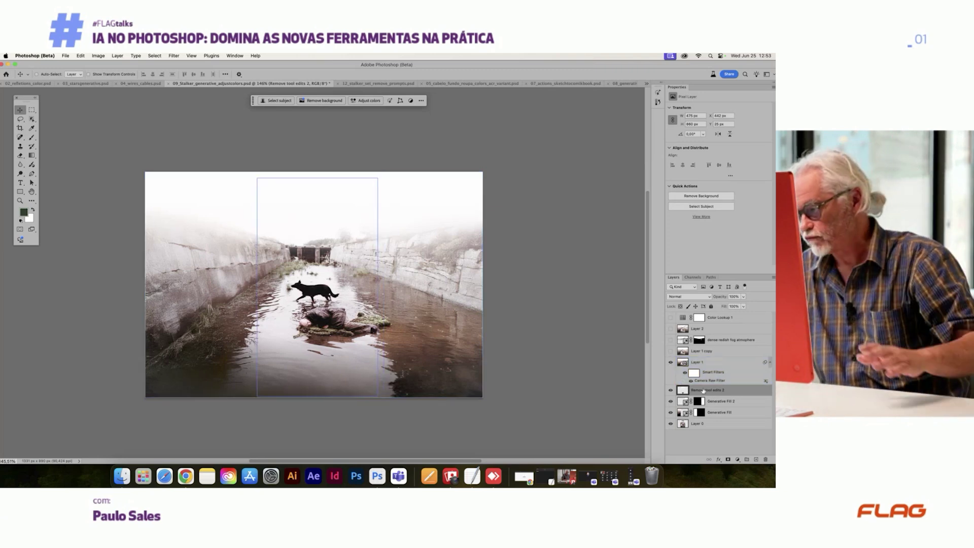
{"action": "left_click", "coordinate": [704, 381]}
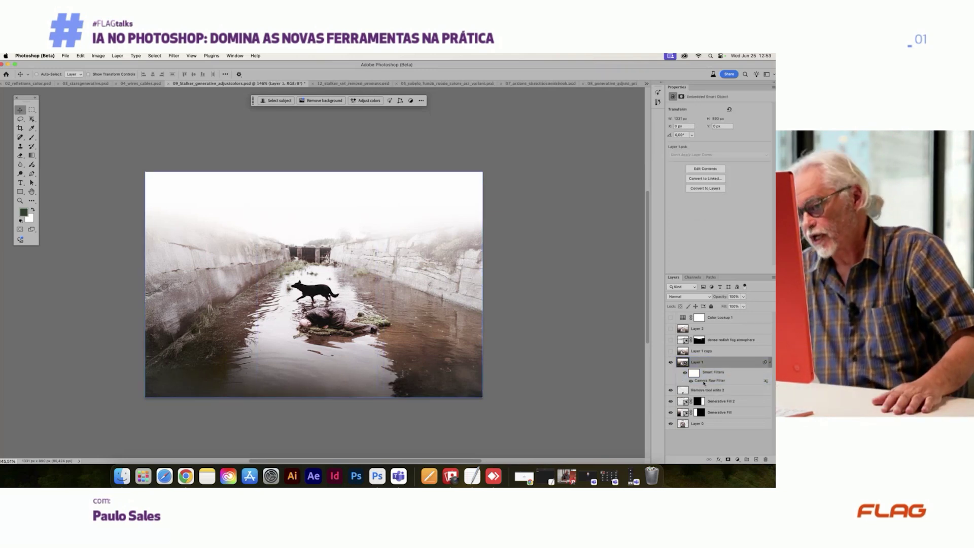
{"action": "double_click", "coordinate": [704, 382]}
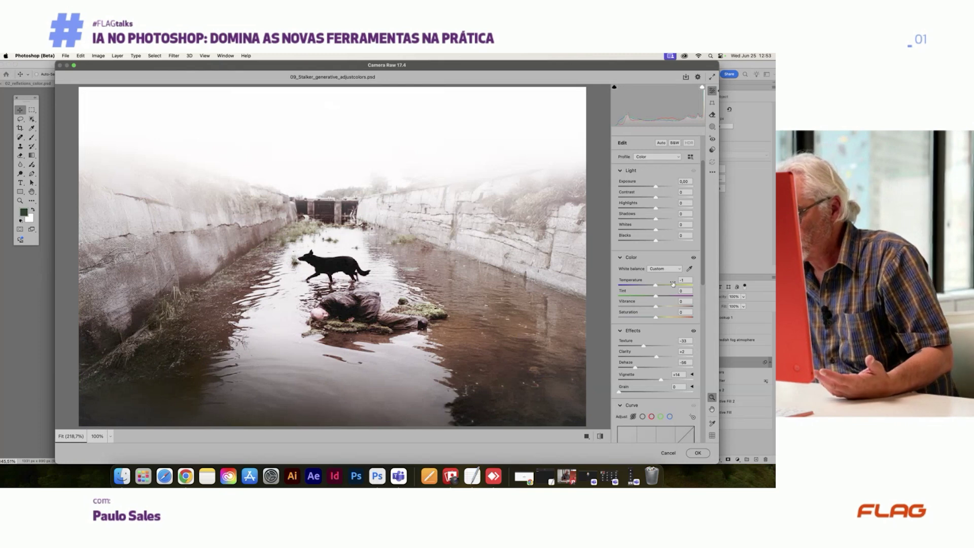
{"action": "scroll", "coordinate": [673, 283], "scroll_direction": "down", "scroll_amount": 10}
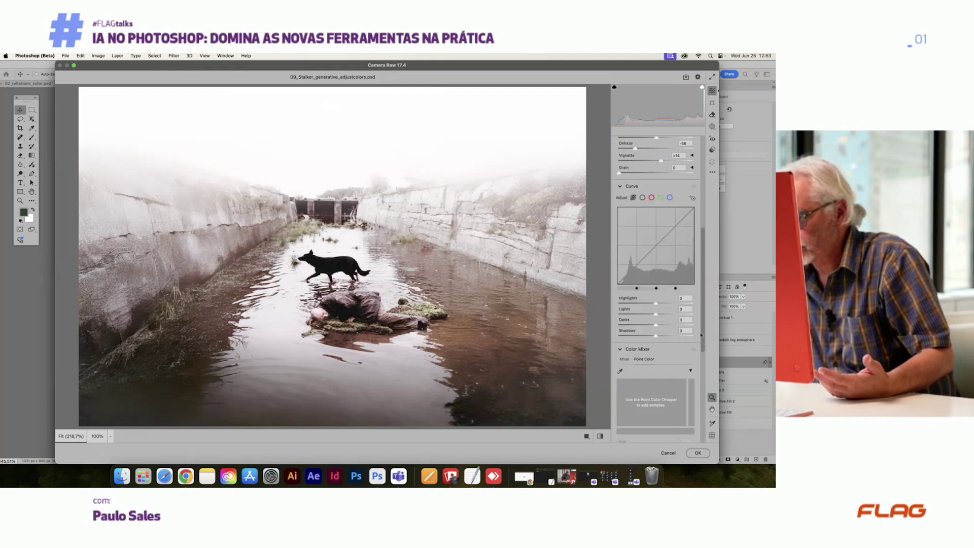
{"action": "scroll", "coordinate": [702, 335], "scroll_direction": "down", "scroll_amount": 5}
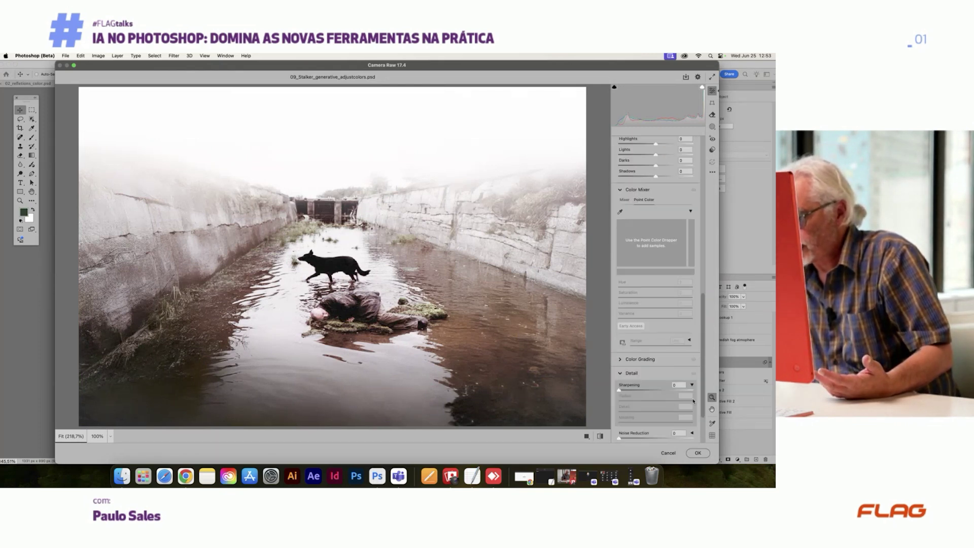
{"action": "scroll", "coordinate": [694, 400], "scroll_direction": "down", "scroll_amount": 3}
{"action": "left_click_drag", "start_coordinate": [618, 332], "coordinate": [624, 333]}
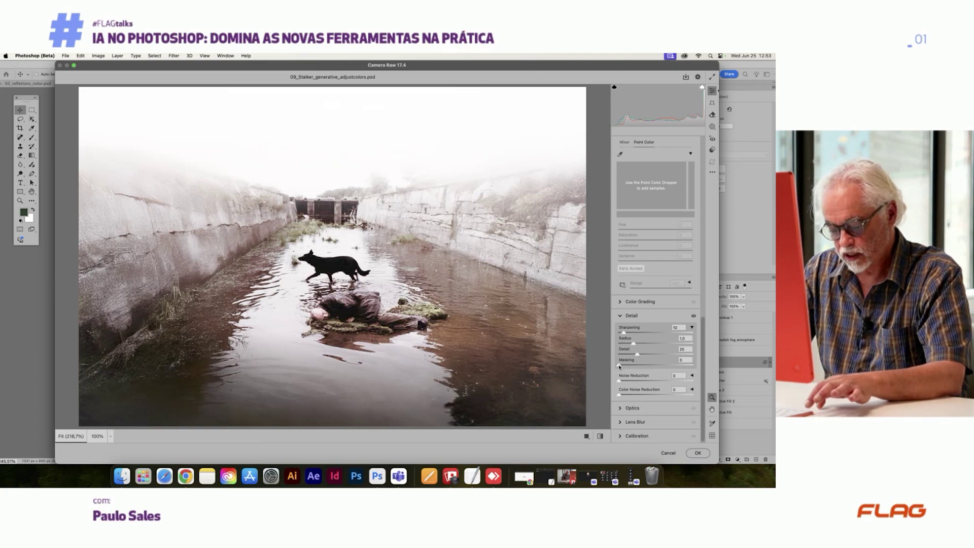
Step: Preview the sharpening mask at low and high Masking values, set Masking to 89, and discard all Camera Raw changes
{"action": "left_click_drag", "start_coordinate": [619, 366], "coordinate": [686, 366]}
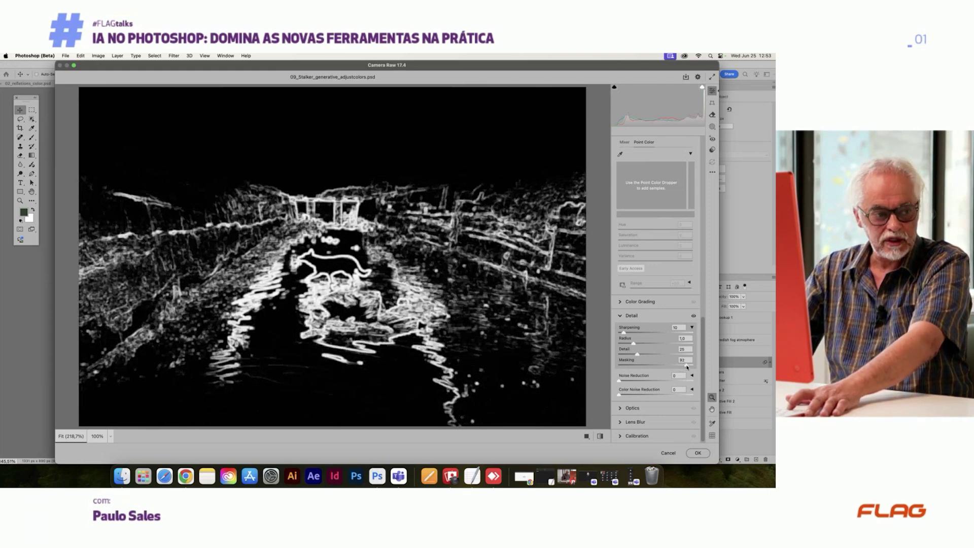
{"action": "left_click_drag", "start_coordinate": [687, 366], "coordinate": [596, 360]}
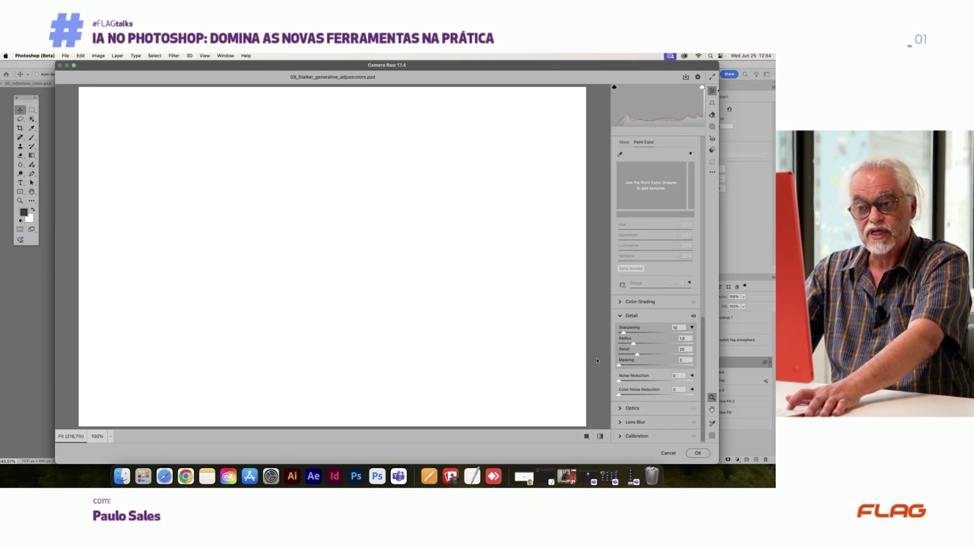
{"action": "left_click_drag", "start_coordinate": [620, 366], "coordinate": [684, 370]}
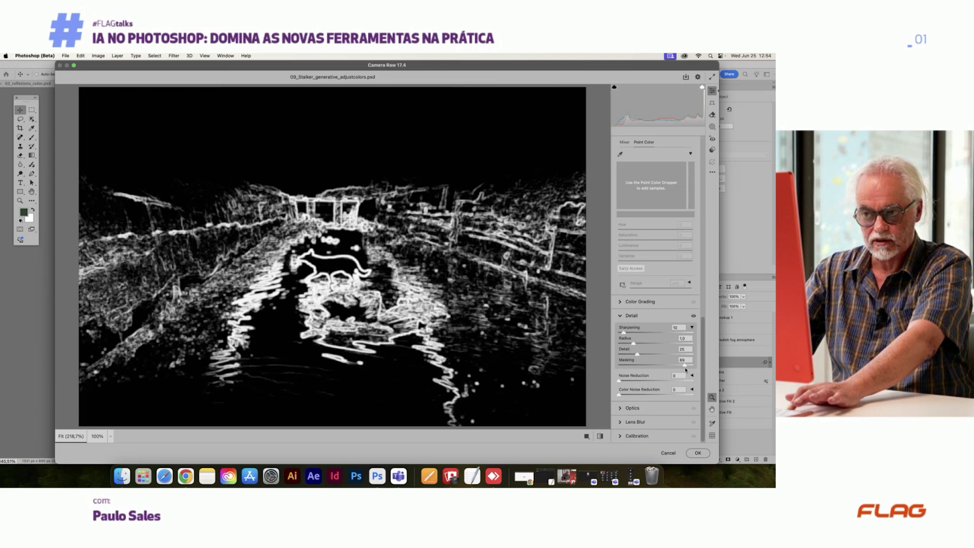
{"action": "left_click_drag", "start_coordinate": [686, 370], "coordinate": [685, 369]}
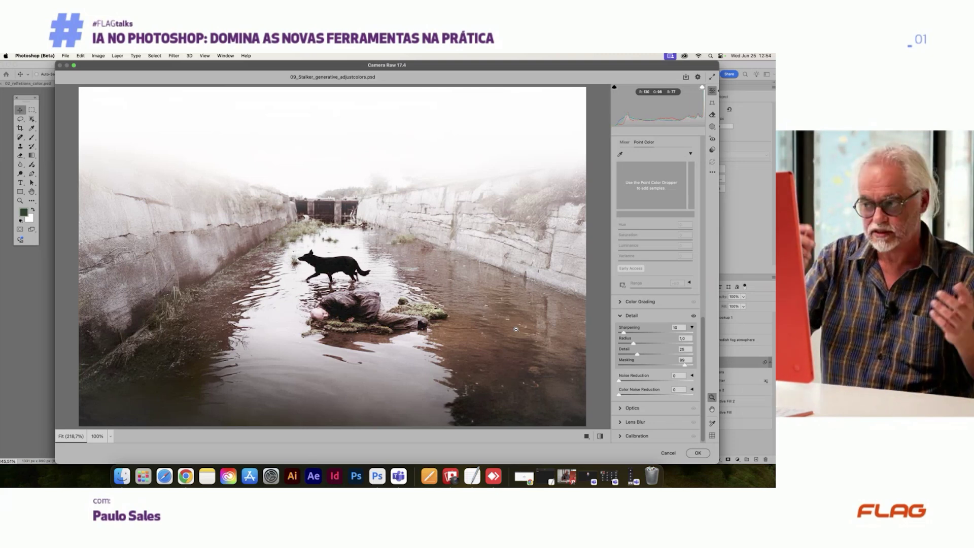
{"action": "left_click", "coordinate": [667, 453]}
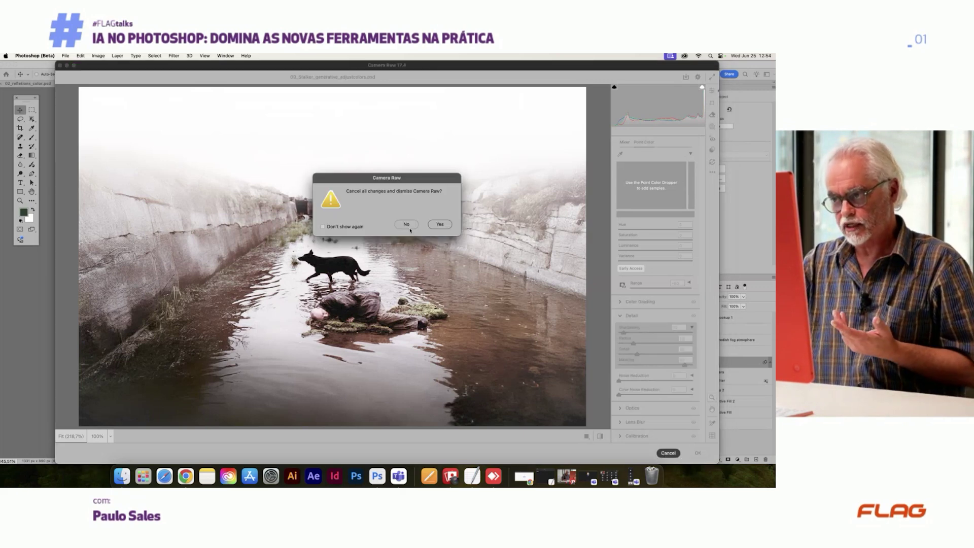
{"action": "left_click", "coordinate": [439, 224]}
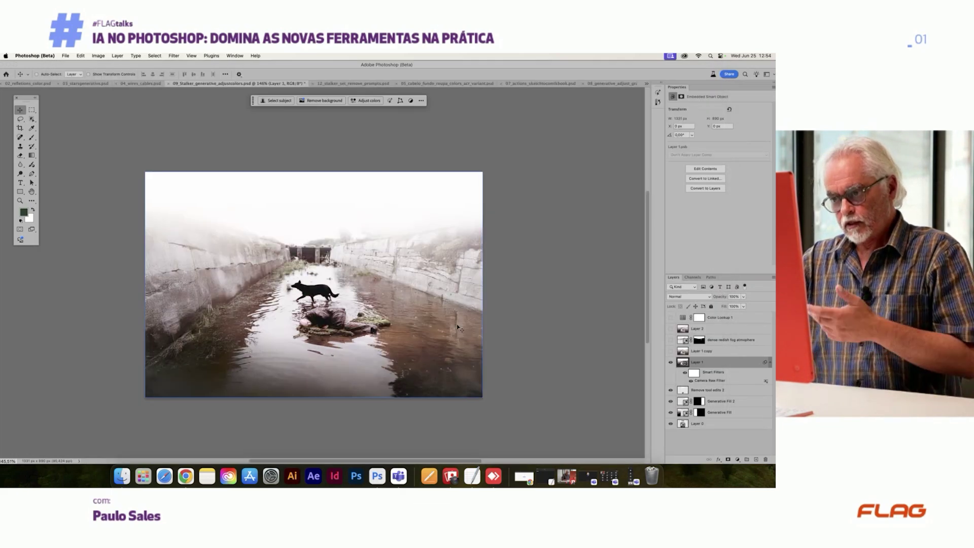
Step: Show the Layer 1 copy layer and examine the image's RGB channels before returning to the layer list
{"action": "left_click", "coordinate": [671, 361]}
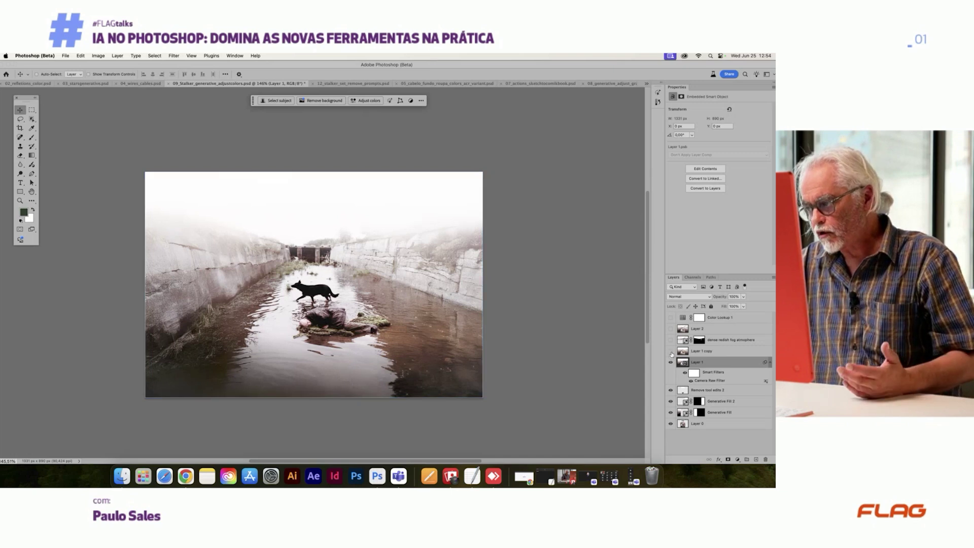
{"action": "left_click", "coordinate": [671, 351]}
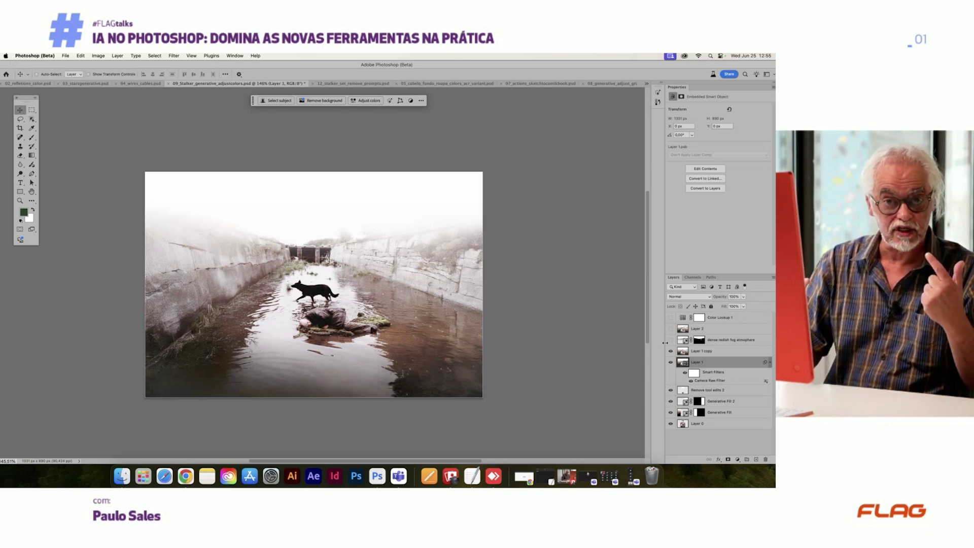
{"action": "left_click", "coordinate": [693, 277]}
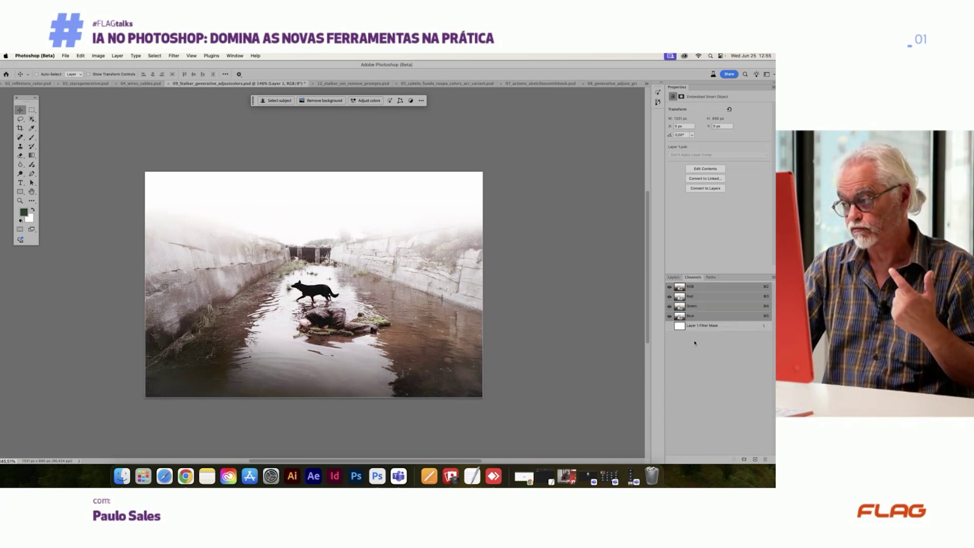
{"action": "left_click", "coordinate": [675, 277]}
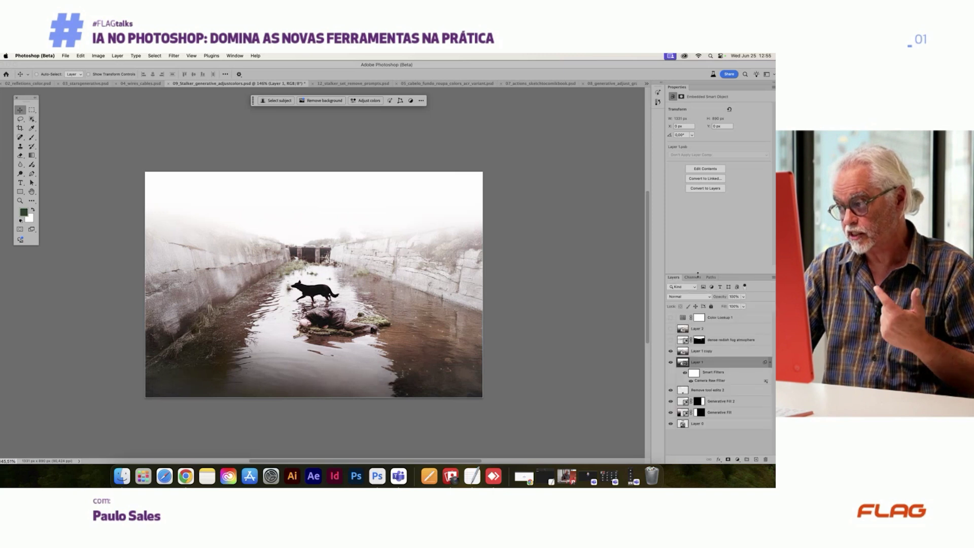
{"action": "left_click", "coordinate": [693, 277]}
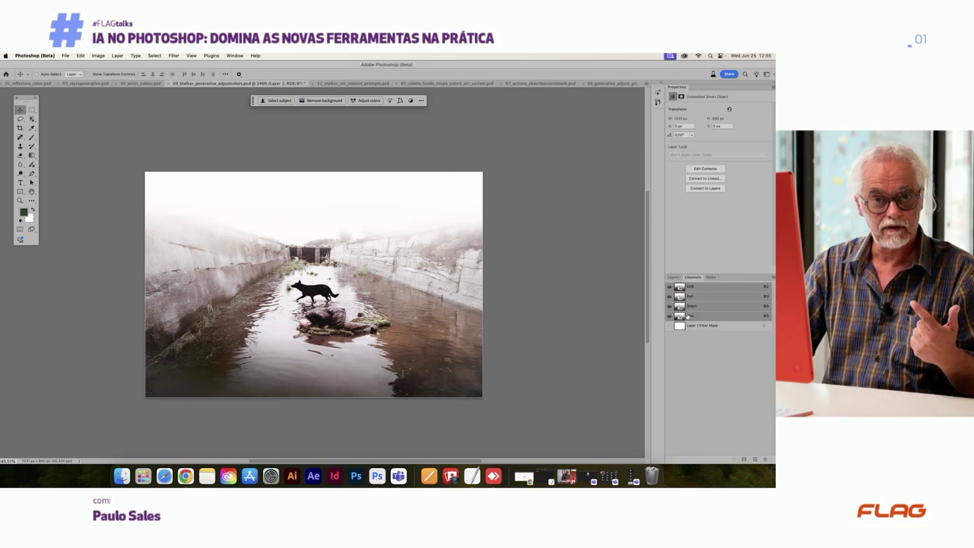
{"action": "left_click", "coordinate": [673, 277]}
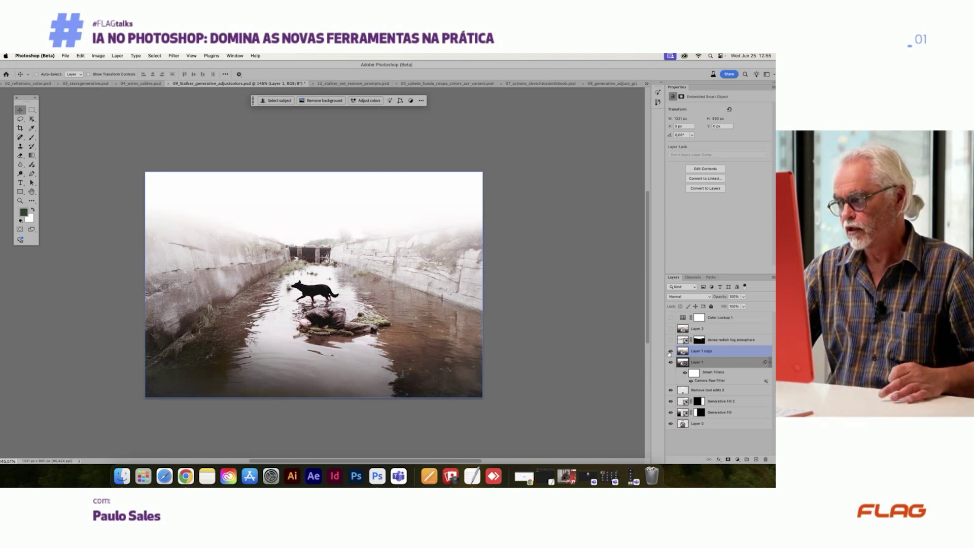
Step: Compare the image with and without Layer 1 copy and the dense redish fog atmosphere layer, leaving both layers shown
{"action": "left_click", "coordinate": [670, 351]}
{"action": "left_click", "coordinate": [670, 351]}
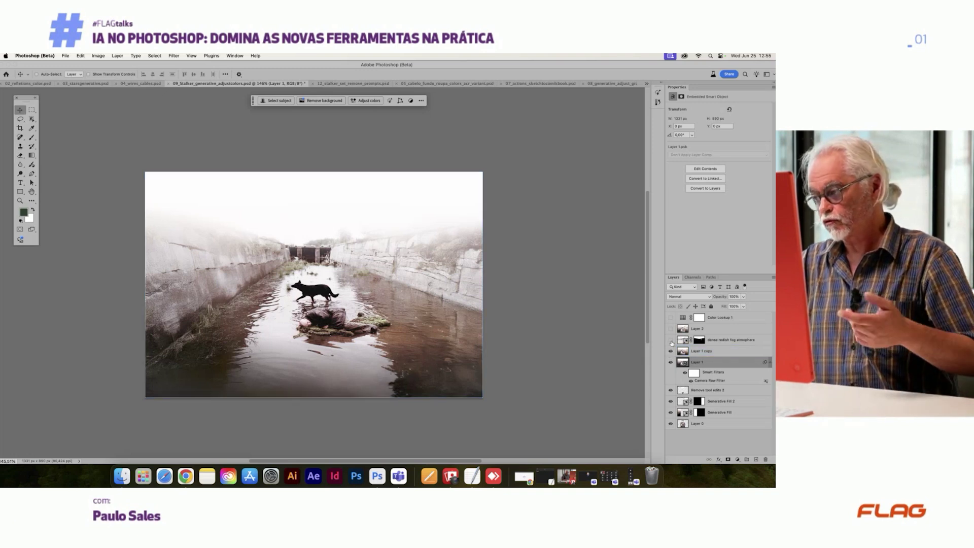
{"action": "left_click", "coordinate": [671, 340]}
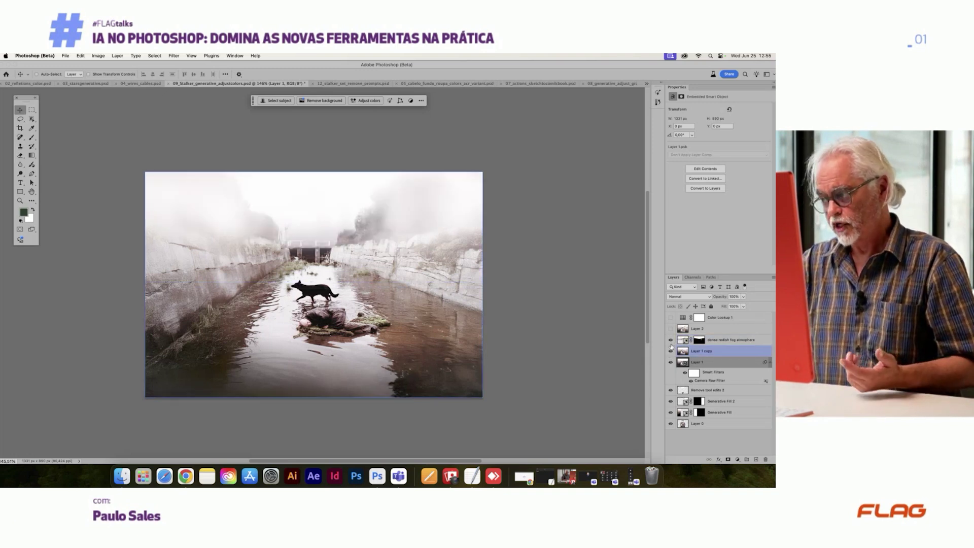
{"action": "left_click", "coordinate": [671, 341]}
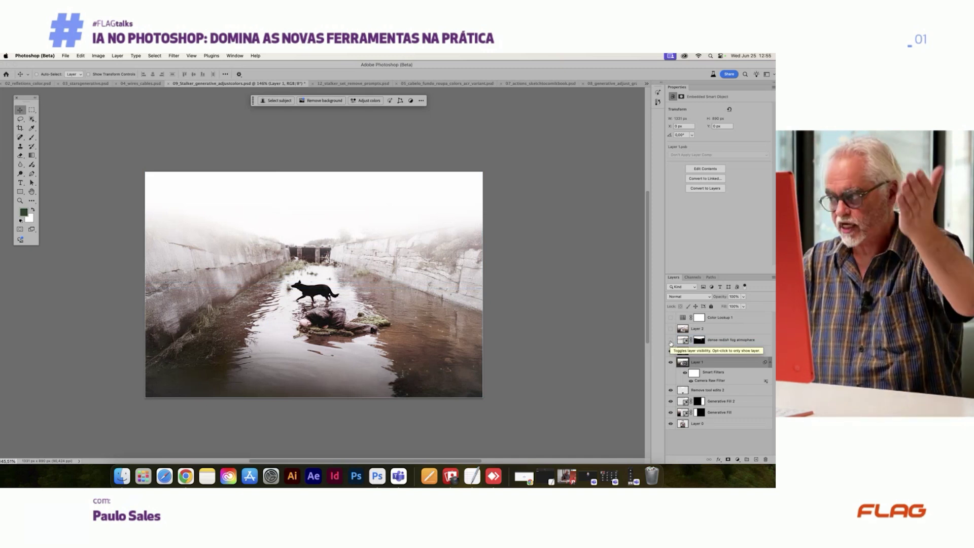
{"action": "left_click", "coordinate": [671, 341]}
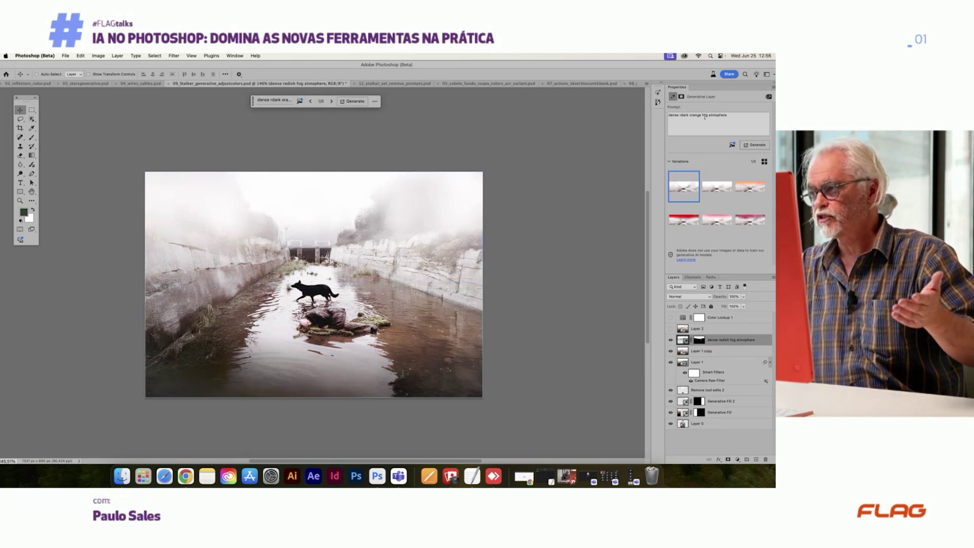
Step: Preview the fog layer's second, third and red fourth variations and return to the first one
{"action": "left_click", "coordinate": [738, 189]}
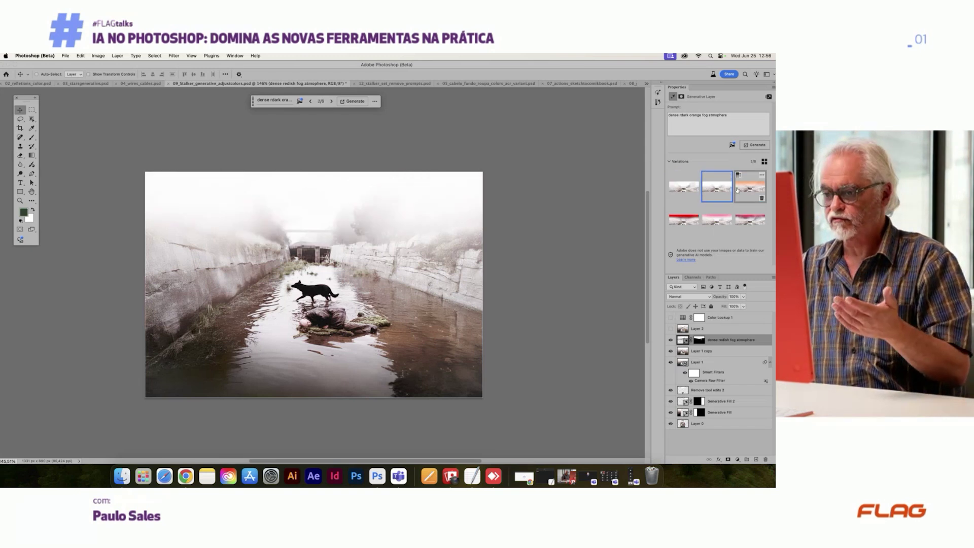
{"action": "left_click", "coordinate": [684, 219]}
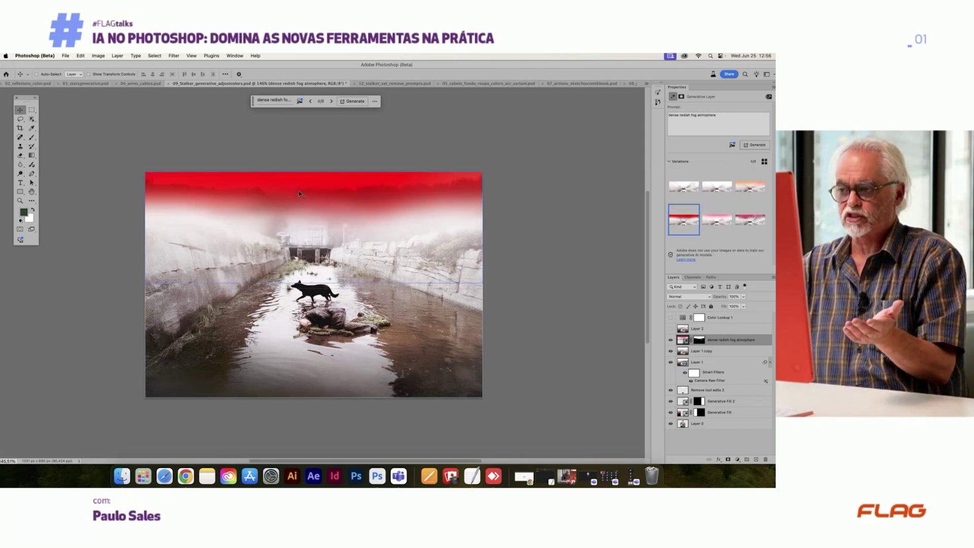
{"action": "left_click", "coordinate": [680, 189]}
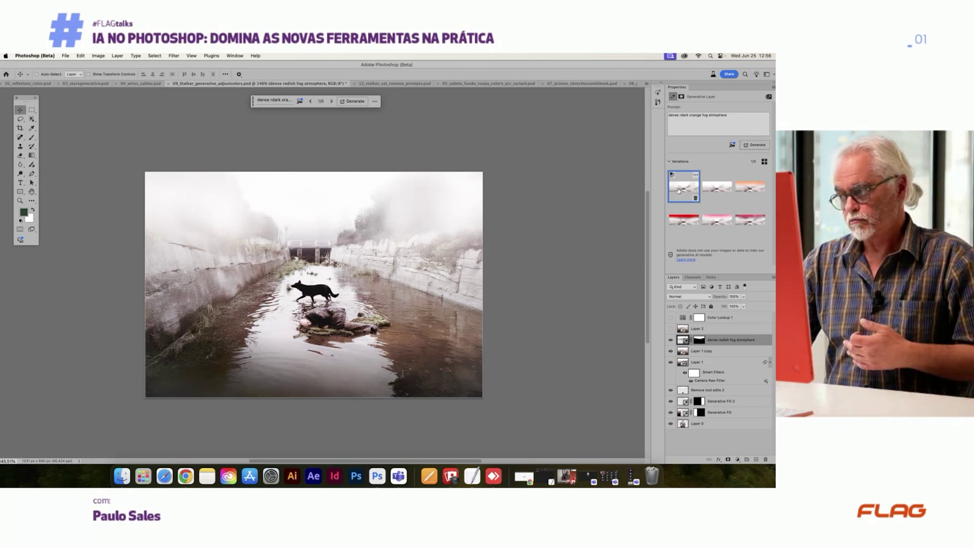
Step: Show the Color Lookup 1 adjustment layer, compare the image with and without it, and select the layer
{"action": "left_click", "coordinate": [671, 317]}
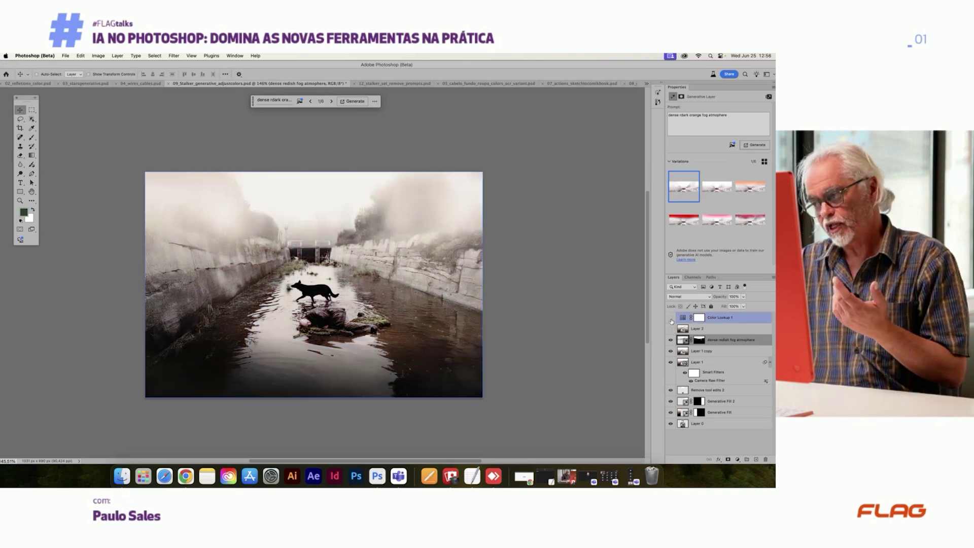
{"action": "left_click", "coordinate": [671, 318]}
{"action": "left_click", "coordinate": [672, 318]}
{"action": "left_click", "coordinate": [685, 318]}
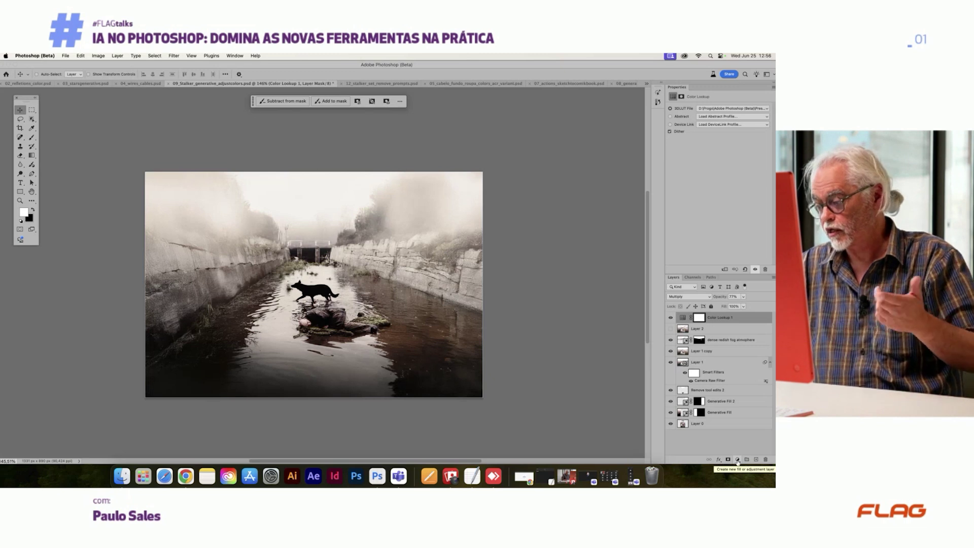
Step: Add a new Color Lookup adjustment layer above Color Lookup 1 and load the Candlelight.CUBE 3D LUT
{"action": "left_click", "coordinate": [738, 460]}
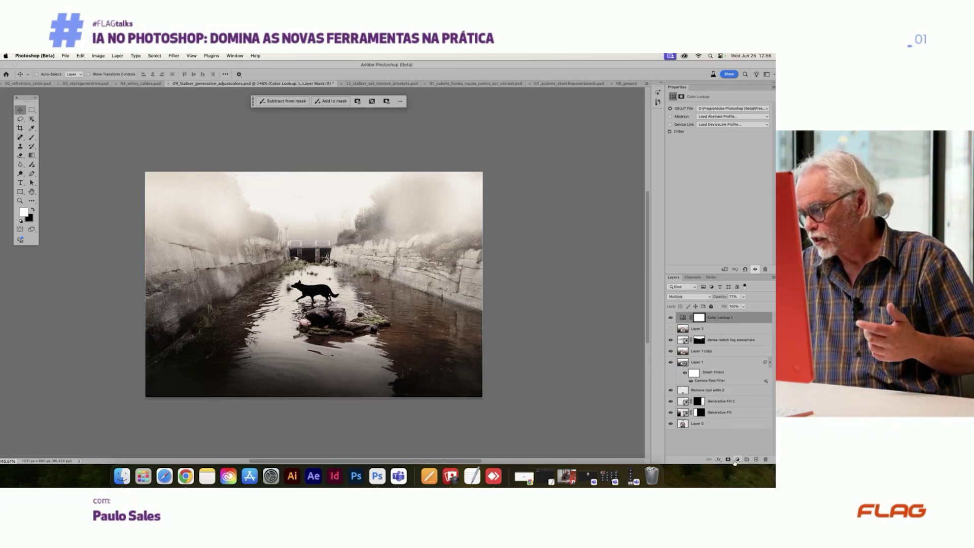
{"action": "scroll", "coordinate": [741, 459], "scroll_direction": "down", "scroll_amount": 1}
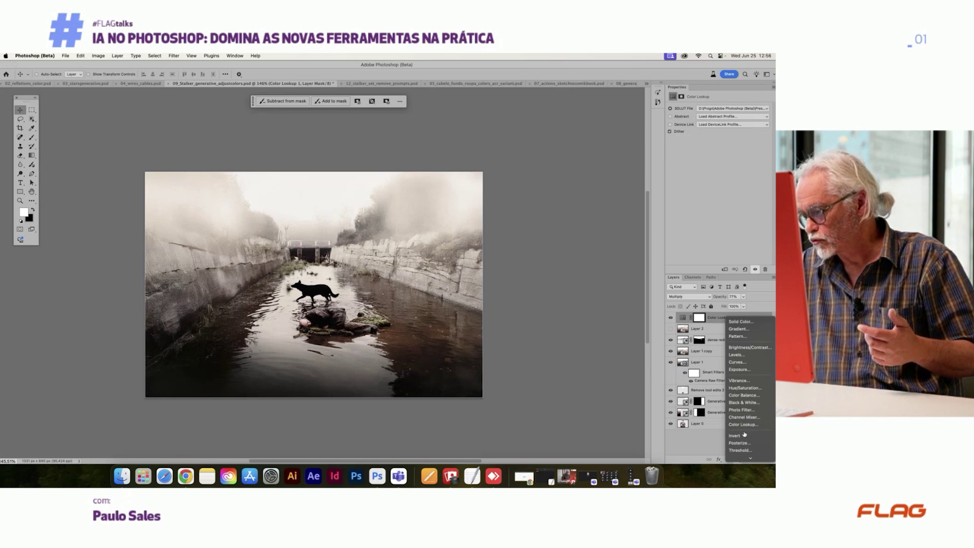
{"action": "left_click", "coordinate": [745, 425]}
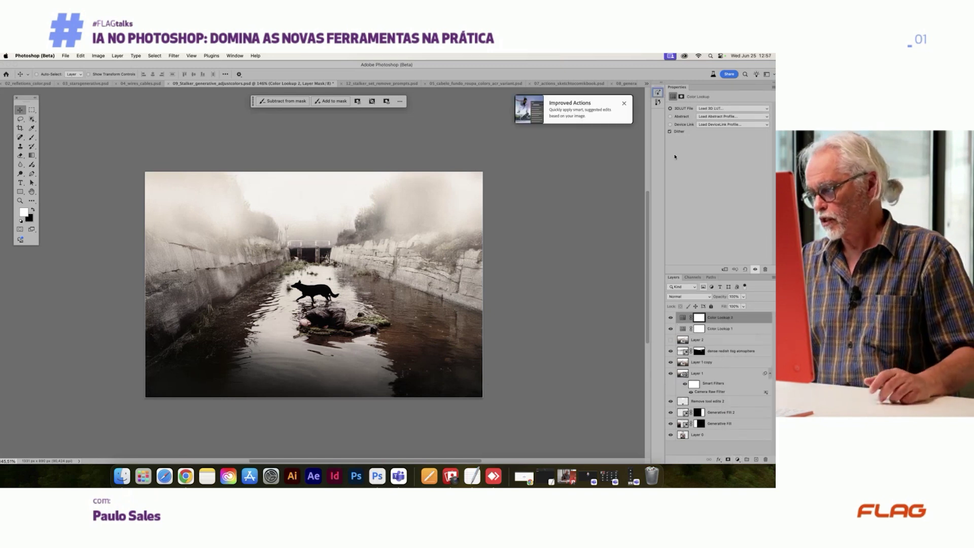
{"action": "left_click", "coordinate": [710, 109]}
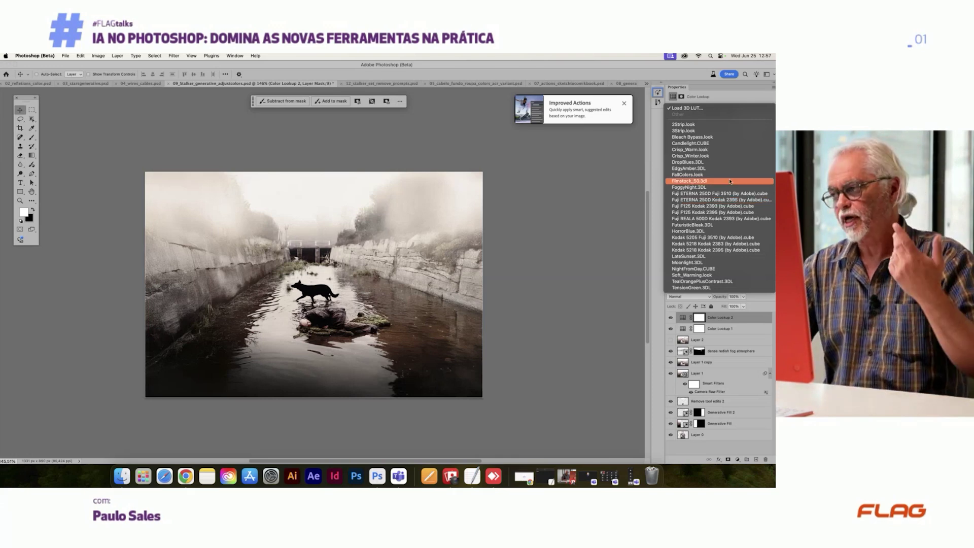
{"action": "left_click", "coordinate": [682, 144]}
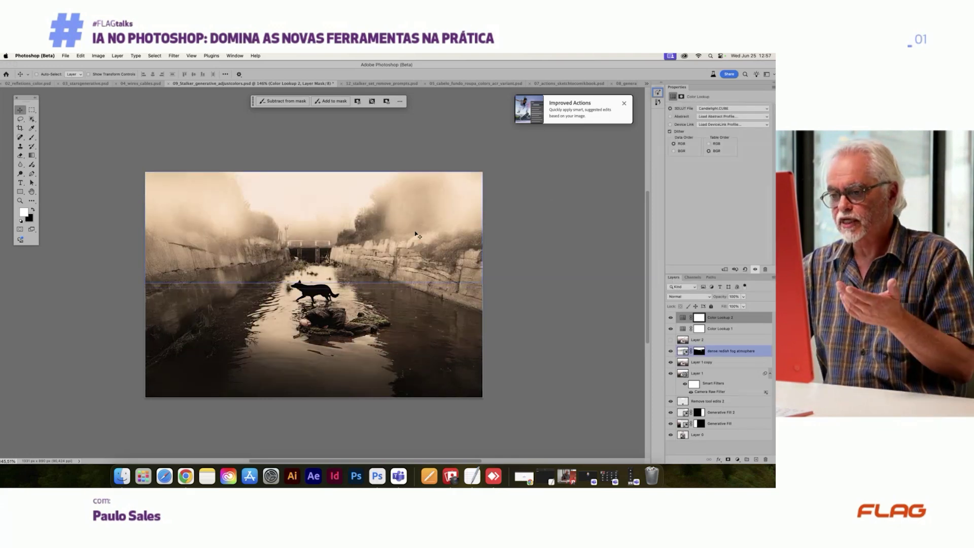
Step: Open the blend mode choices for the Candlelight Color Lookup layer
{"action": "left_click", "coordinate": [703, 330]}
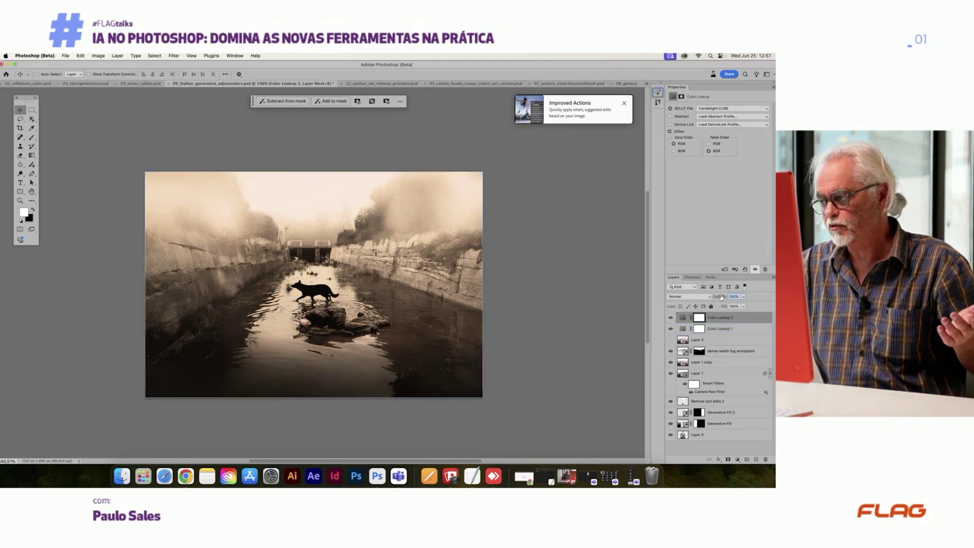
{"action": "left_click", "coordinate": [688, 296]}
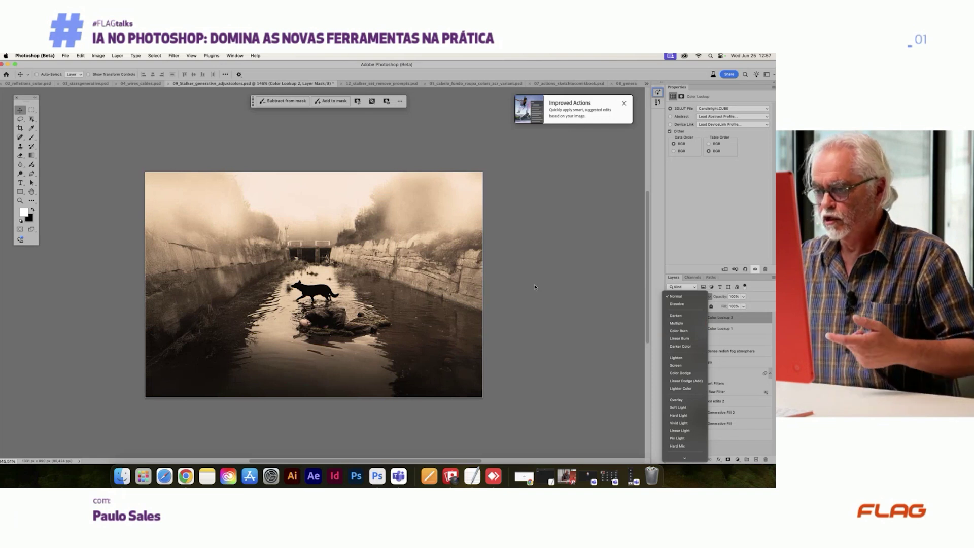
Step: Switch to the 02_reflexions_color.psd document and hide every layer above the bottom photo layer
{"action": "key", "text": "Escape"}
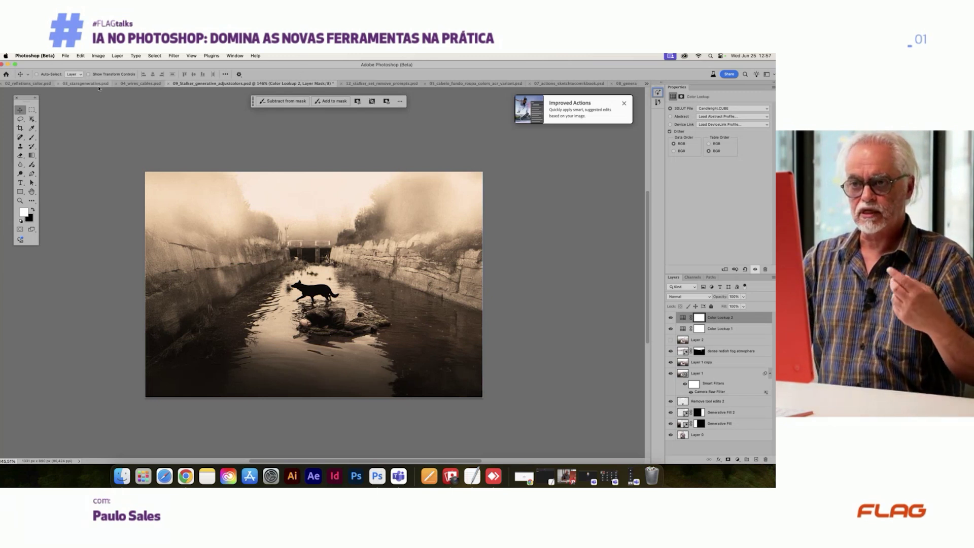
{"action": "left_click", "coordinate": [44, 83]}
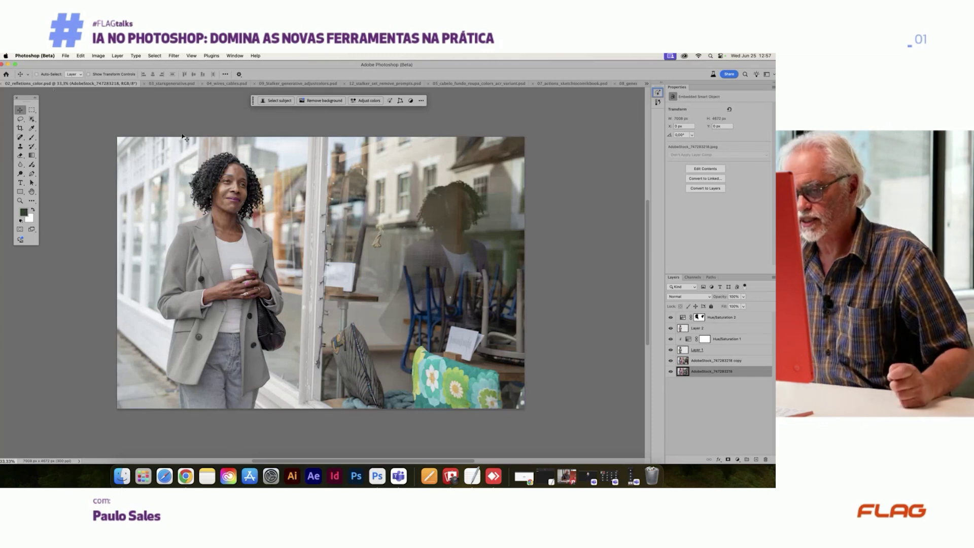
{"action": "left_click", "coordinate": [669, 360]}
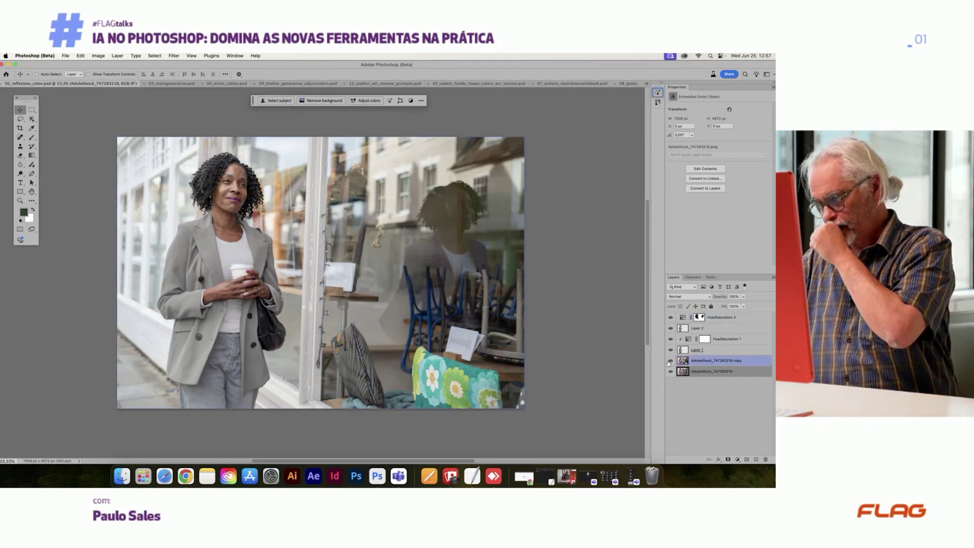
{"action": "left_click_drag", "start_coordinate": [670, 361], "coordinate": [669, 325]}
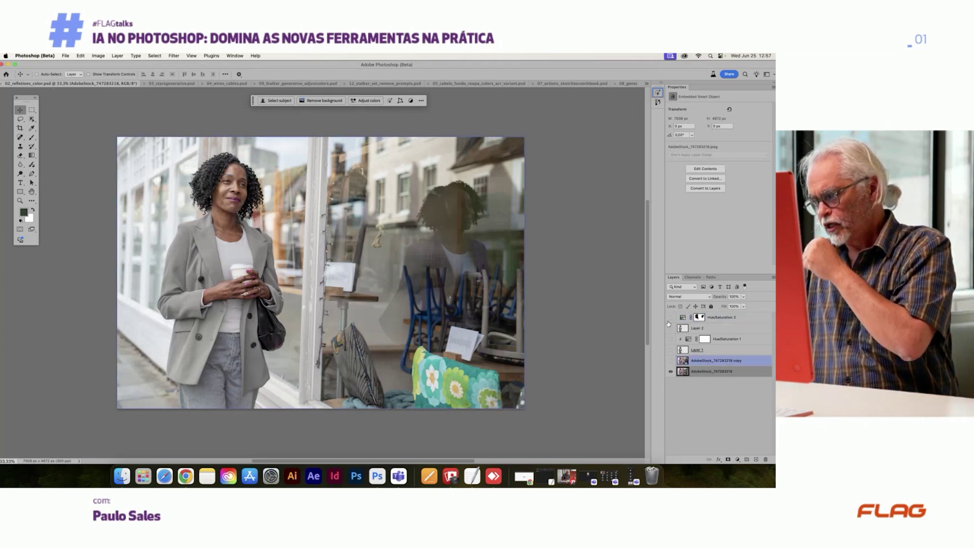
{"action": "left_click", "coordinate": [670, 317]}
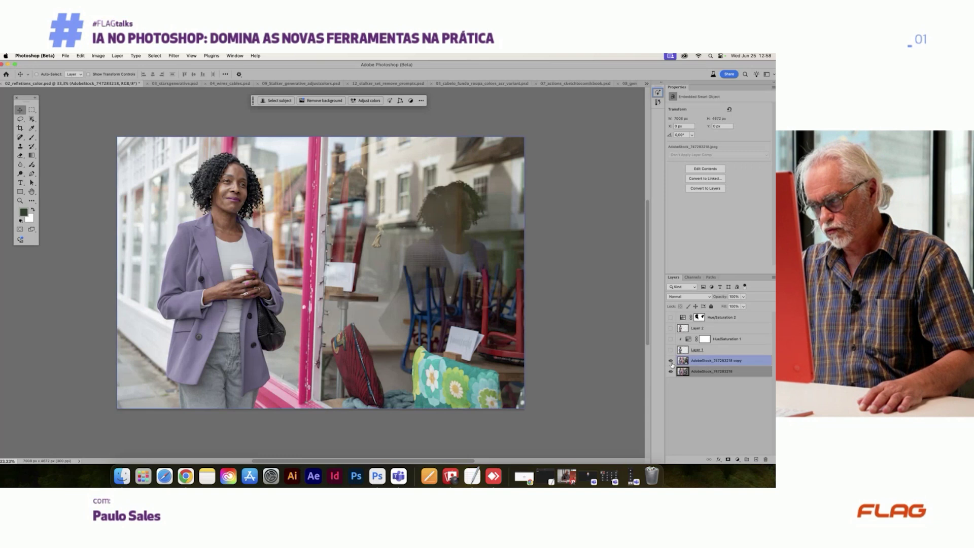
Step: Show the AdobeStock_747283218 copy layer, keep Layer 1 hidden, and make the photo copy the active layer
{"action": "left_click_drag", "start_coordinate": [671, 361], "coordinate": [671, 353]}
{"action": "left_click", "coordinate": [671, 354]}
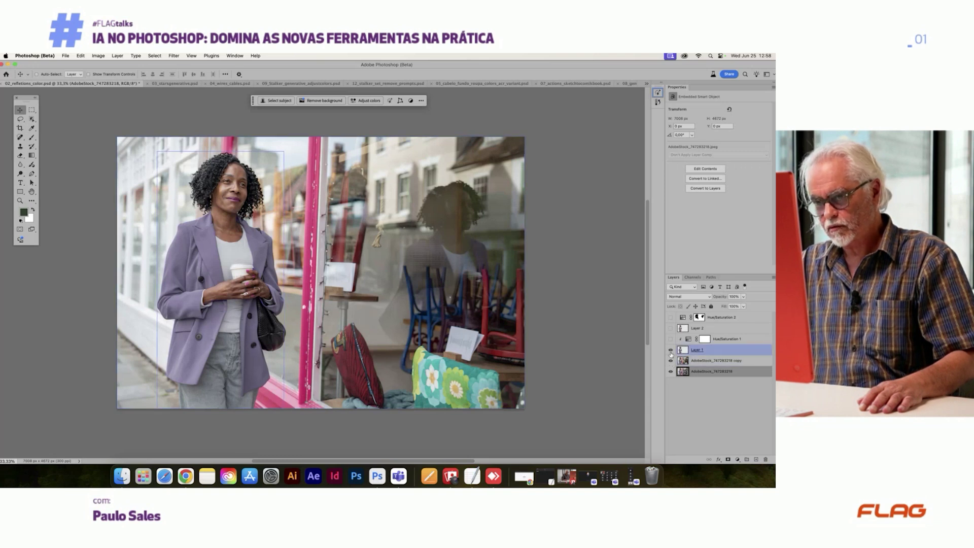
{"action": "left_click", "coordinate": [671, 350]}
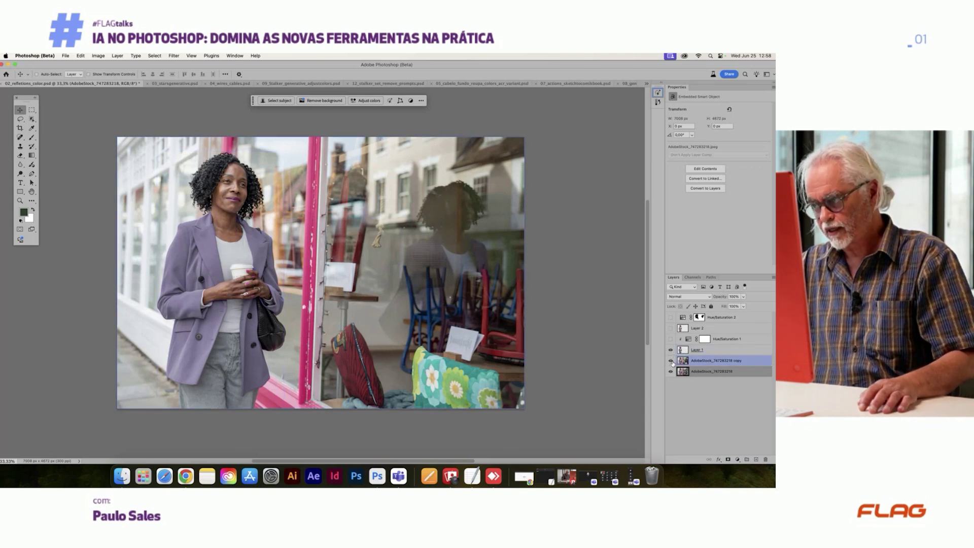
{"action": "left_click", "coordinate": [689, 359]}
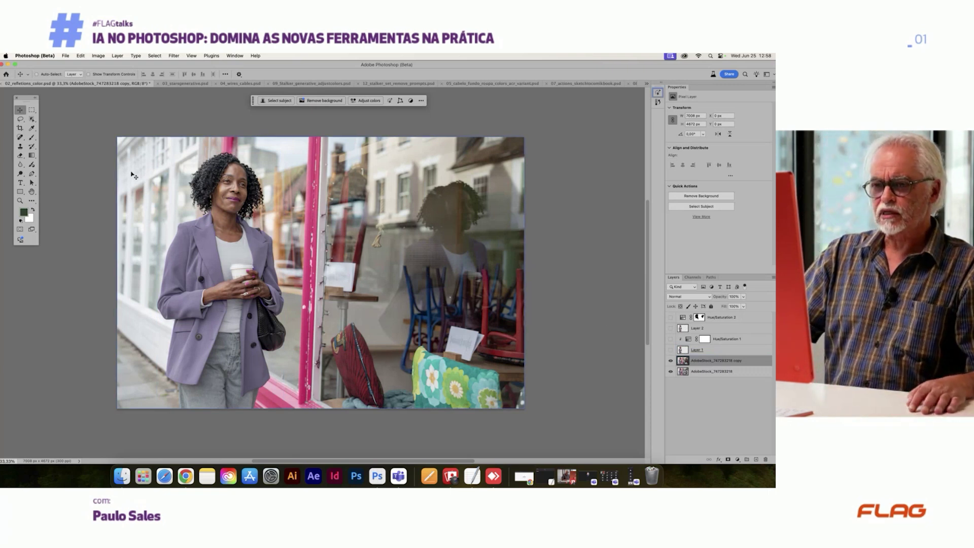
Step: Select the entire woman with the Object Selection tool's people detection and copy her to a new layer
{"action": "left_click", "coordinate": [33, 120]}
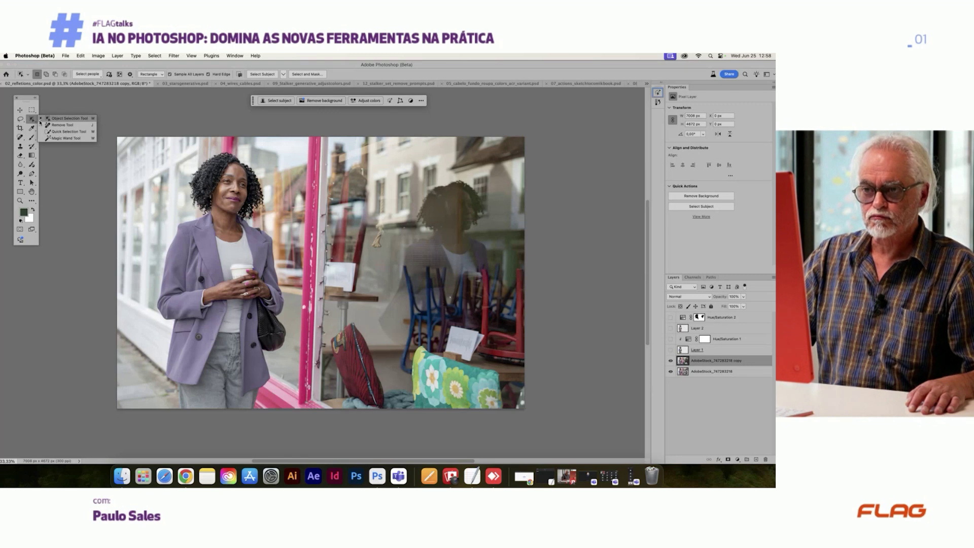
{"action": "left_click", "coordinate": [76, 118]}
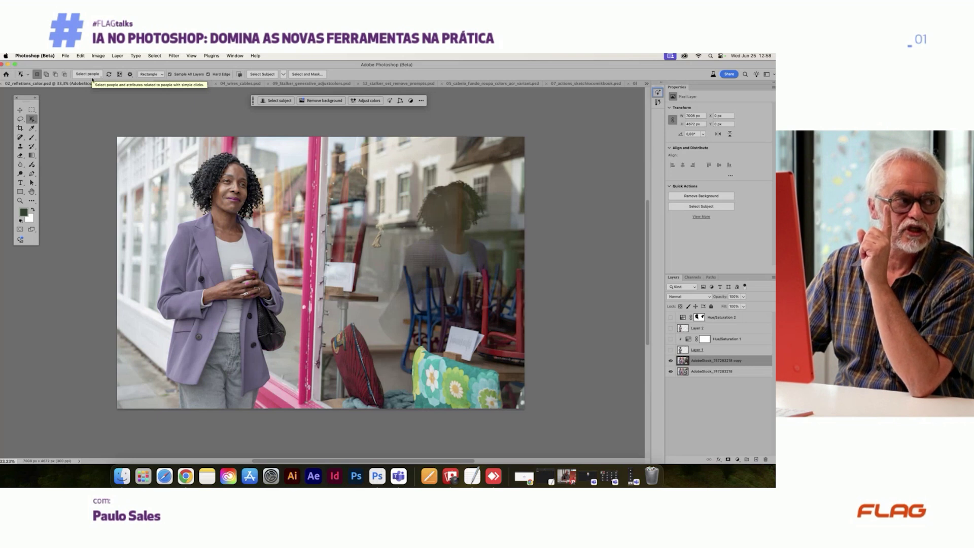
{"action": "left_click", "coordinate": [93, 77]}
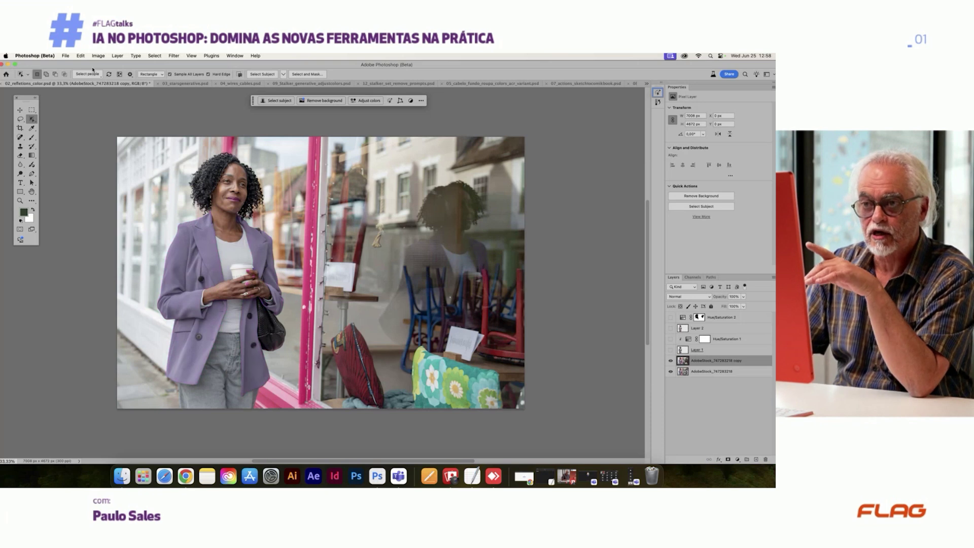
{"action": "left_click", "coordinate": [99, 75]}
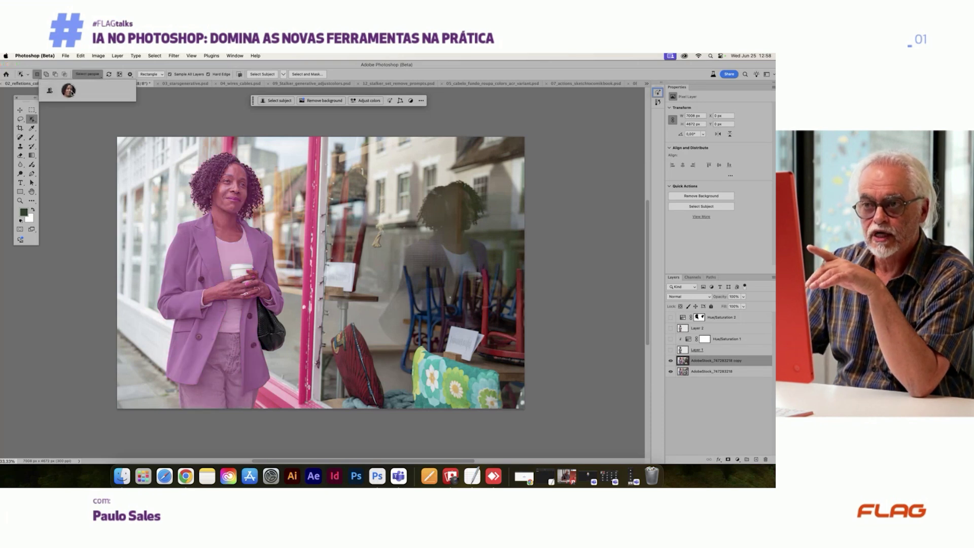
{"action": "left_click", "coordinate": [70, 91]}
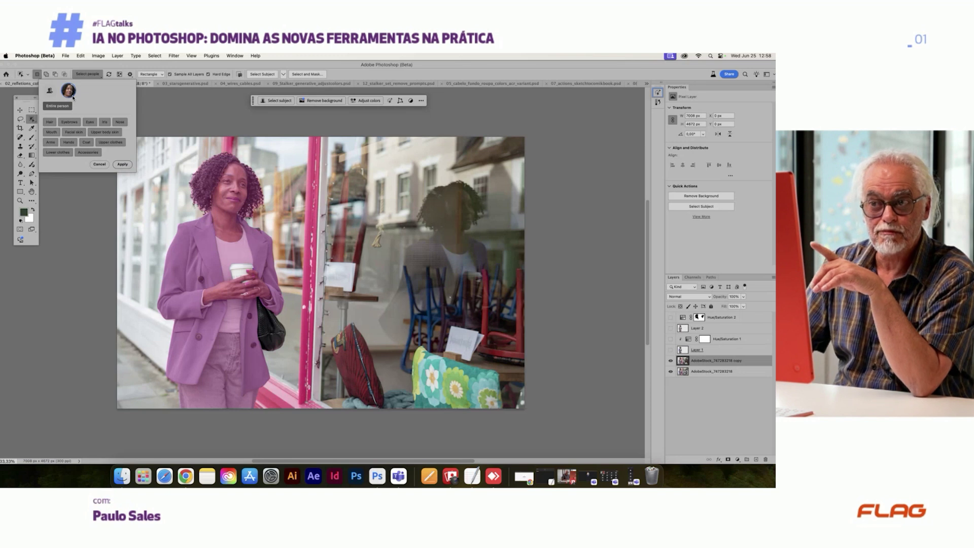
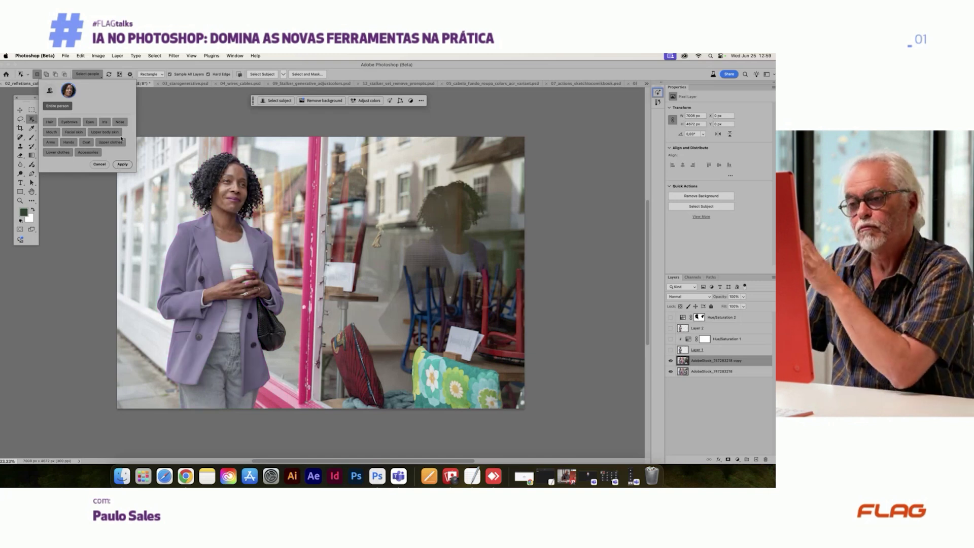
{"action": "left_click", "coordinate": [122, 164]}
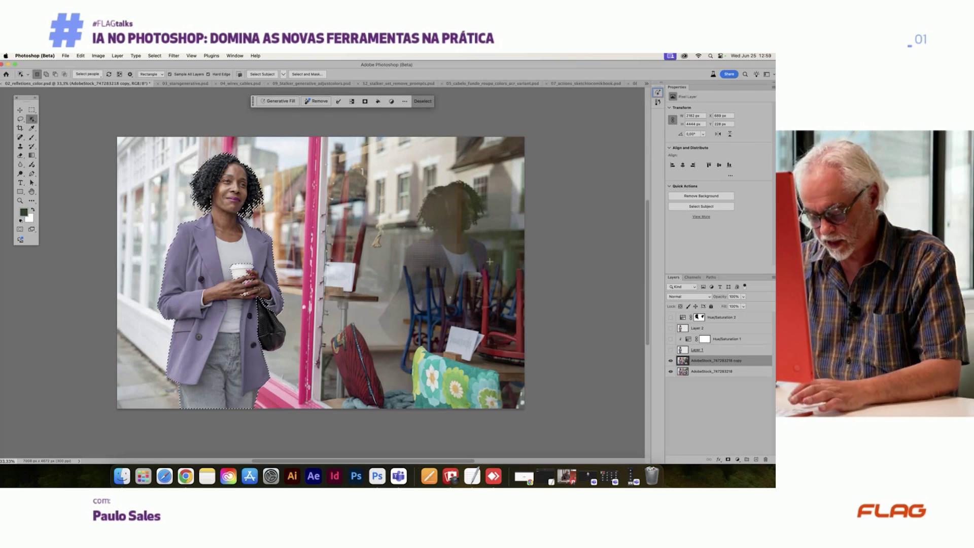
{"action": "key", "text": "ctrl+j"}
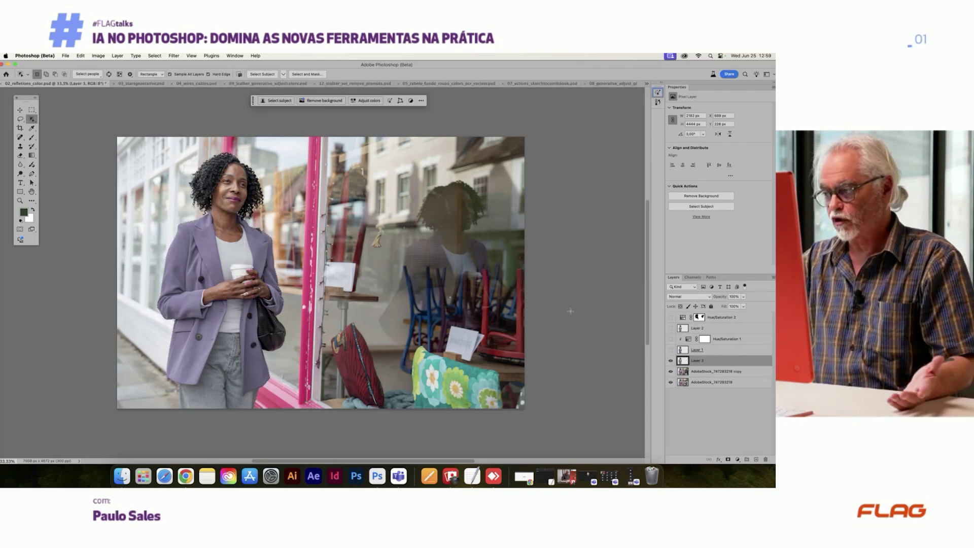
Step: Hide both photo layers and examine the woman's cutout around the hands, cup and missing bag area
{"action": "left_click", "coordinate": [670, 371]}
{"action": "left_click", "coordinate": [670, 382]}
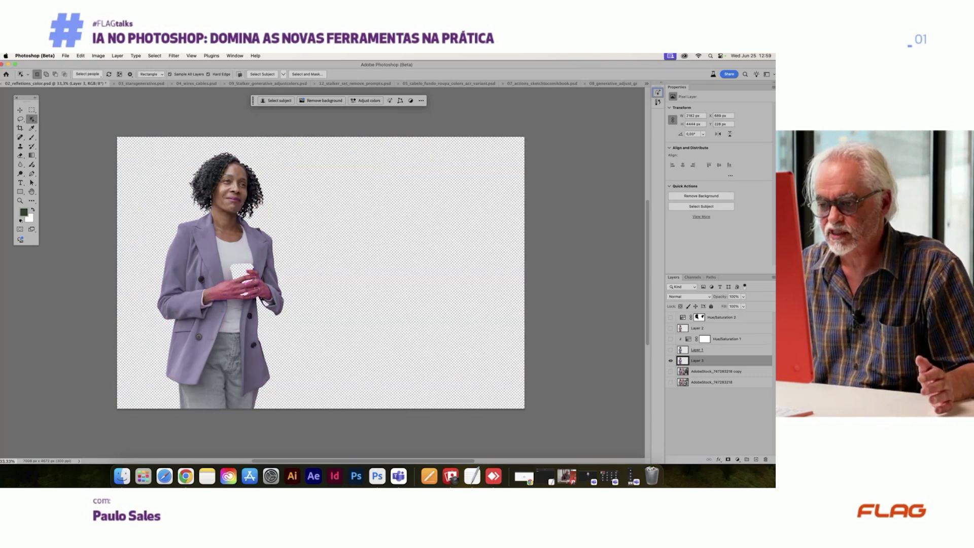
{"action": "scroll", "coordinate": [247, 289], "scroll_direction": "up", "scroll_amount": 5}
{"action": "scroll", "coordinate": [246, 289], "scroll_direction": "down", "scroll_amount": 2}
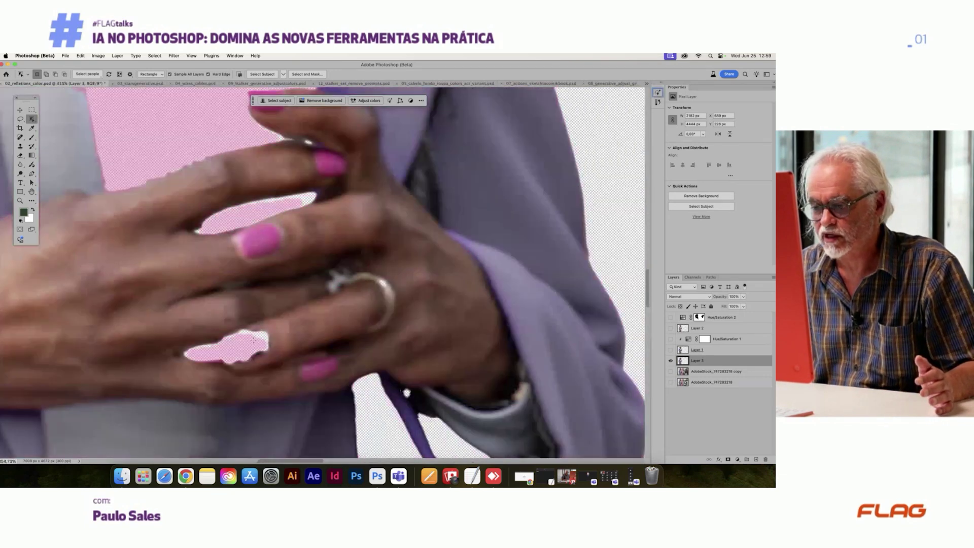
{"action": "scroll", "coordinate": [464, 362], "scroll_direction": "down", "scroll_amount": 3}
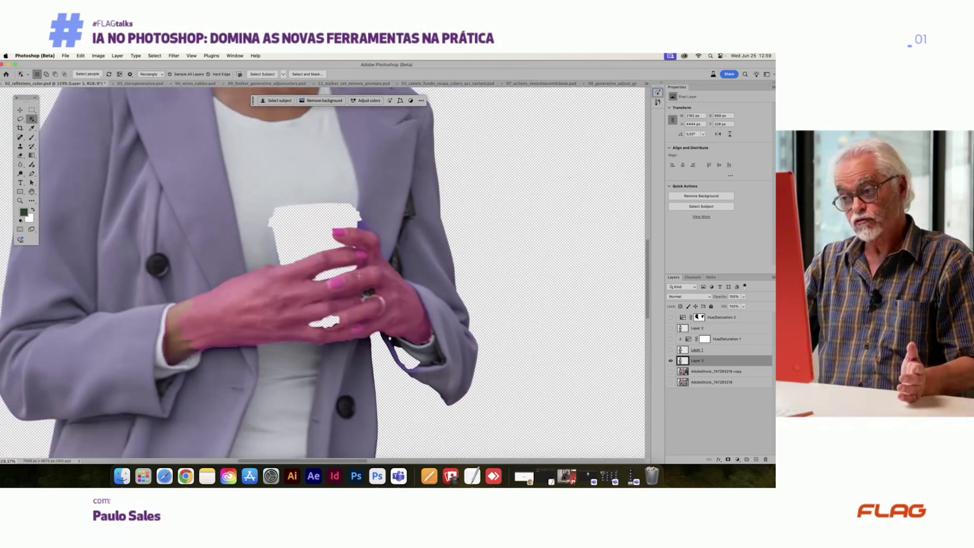
{"action": "scroll", "coordinate": [346, 265], "scroll_direction": "down", "scroll_amount": 2}
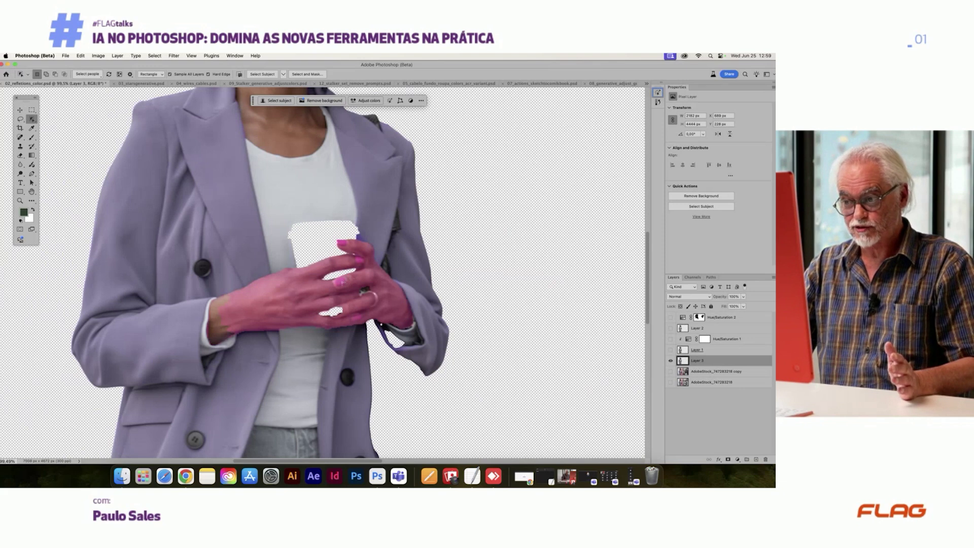
{"action": "scroll", "coordinate": [394, 294], "scroll_direction": "down", "scroll_amount": 2}
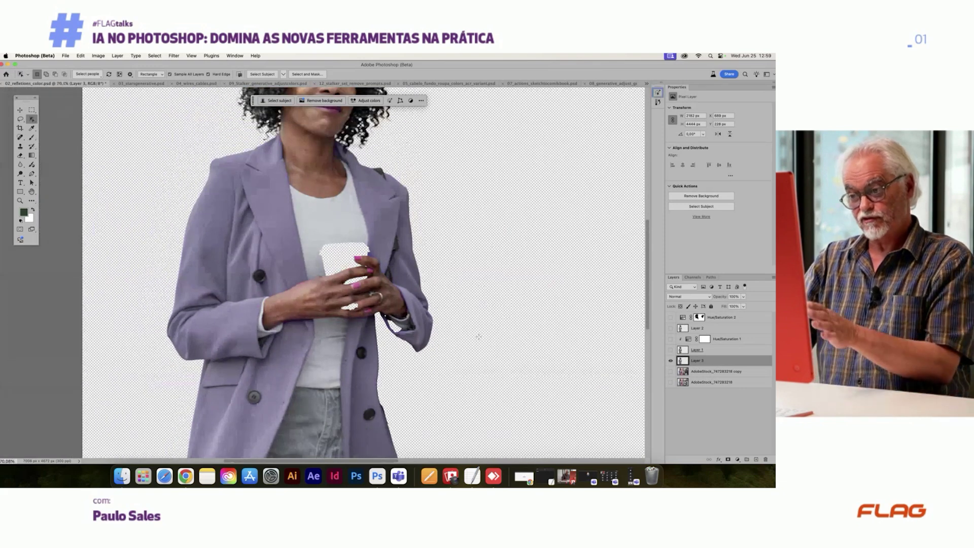
{"action": "scroll", "coordinate": [460, 323], "scroll_direction": "down", "scroll_amount": 2}
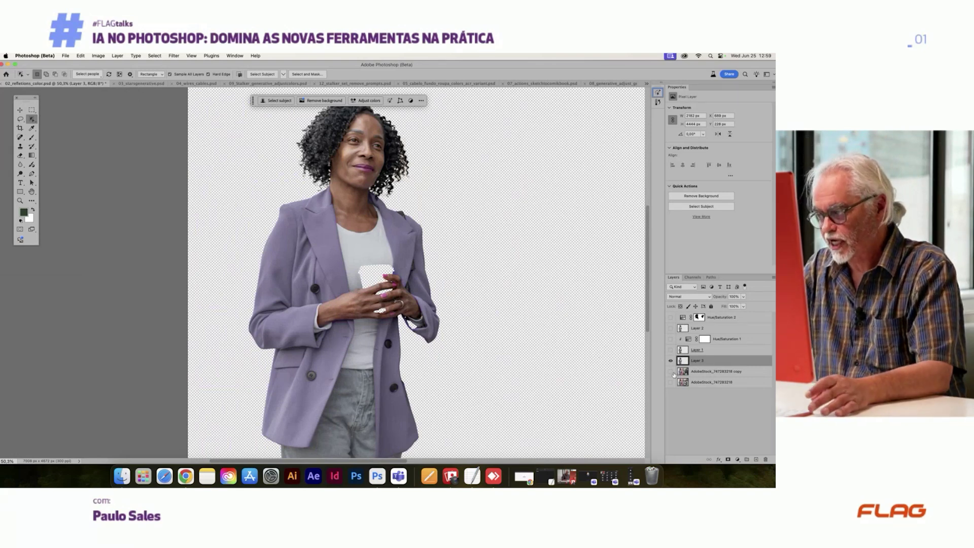
Step: Delete the woman's cutout layer and show the photo copy layer again
{"action": "left_click_drag", "start_coordinate": [723, 363], "coordinate": [764, 450]}
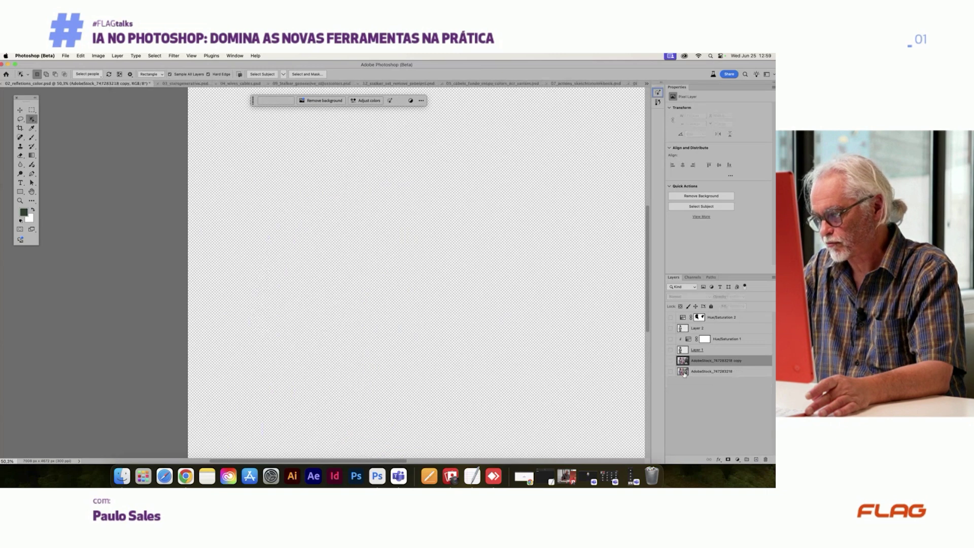
{"action": "left_click", "coordinate": [671, 360]}
{"action": "scroll", "coordinate": [252, 287], "scroll_direction": "down", "scroll_amount": 10}
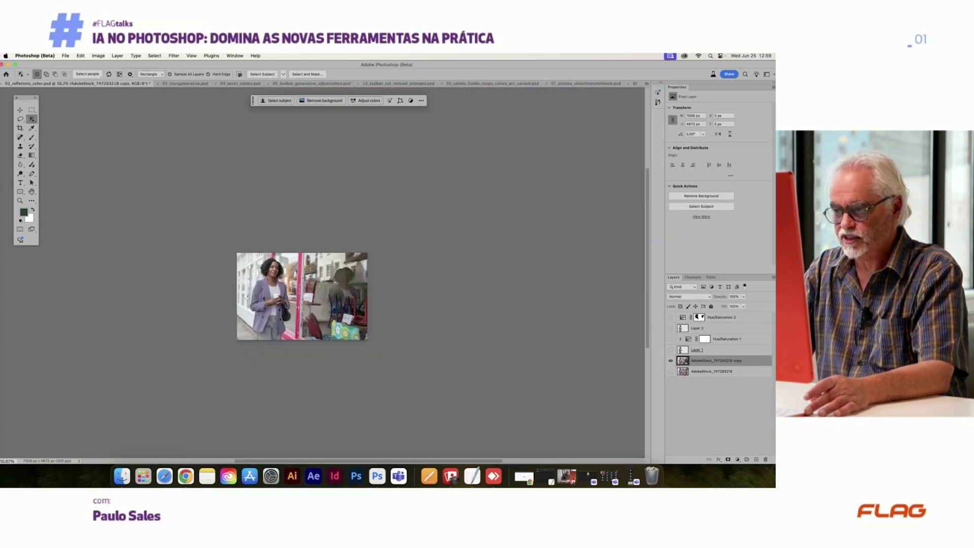
{"action": "scroll", "coordinate": [251, 287], "scroll_direction": "up", "scroll_amount": 8}
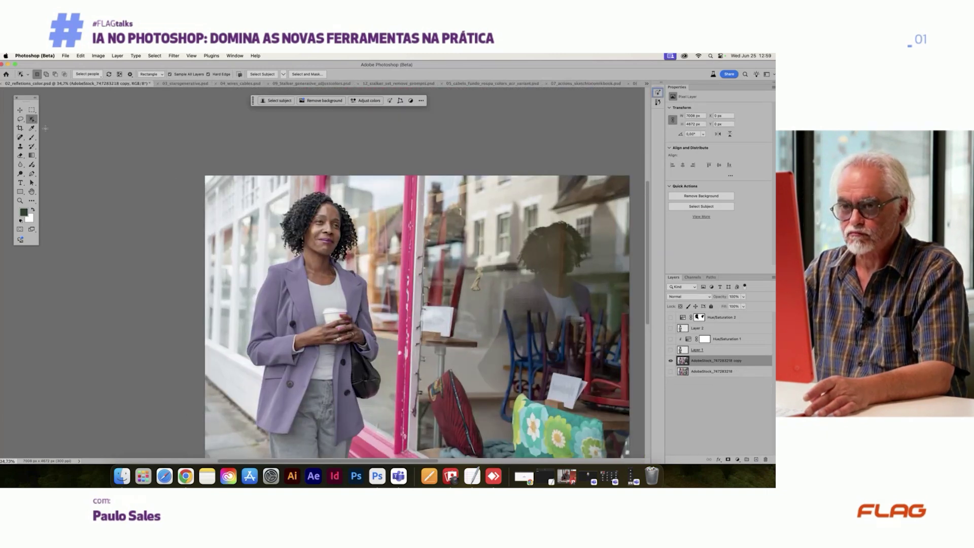
Step: Set the Object Selection tool to Lasso mode and outline the woman to select her with cup and bag
{"action": "left_click", "coordinate": [31, 121]}
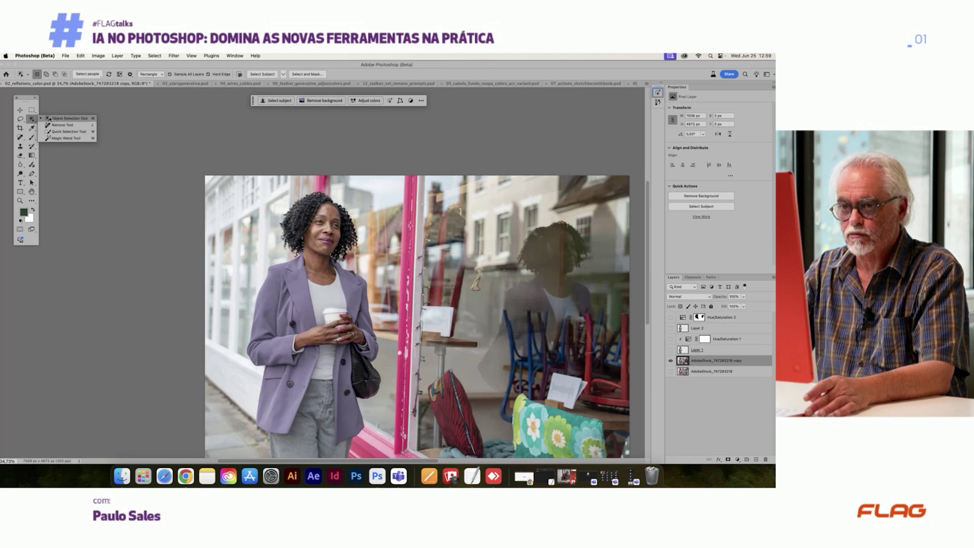
{"action": "left_click", "coordinate": [51, 118]}
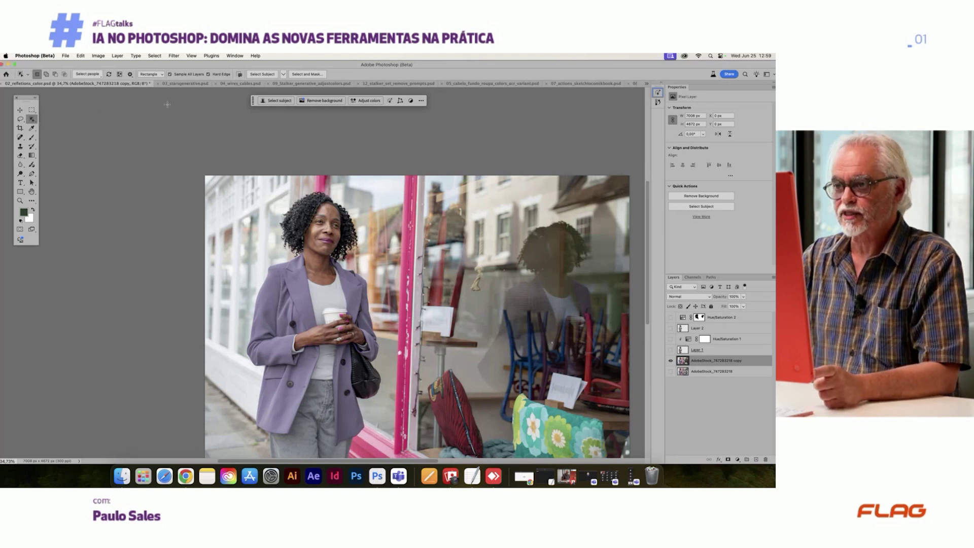
{"action": "scroll", "coordinate": [188, 180], "scroll_direction": "down", "scroll_amount": 2}
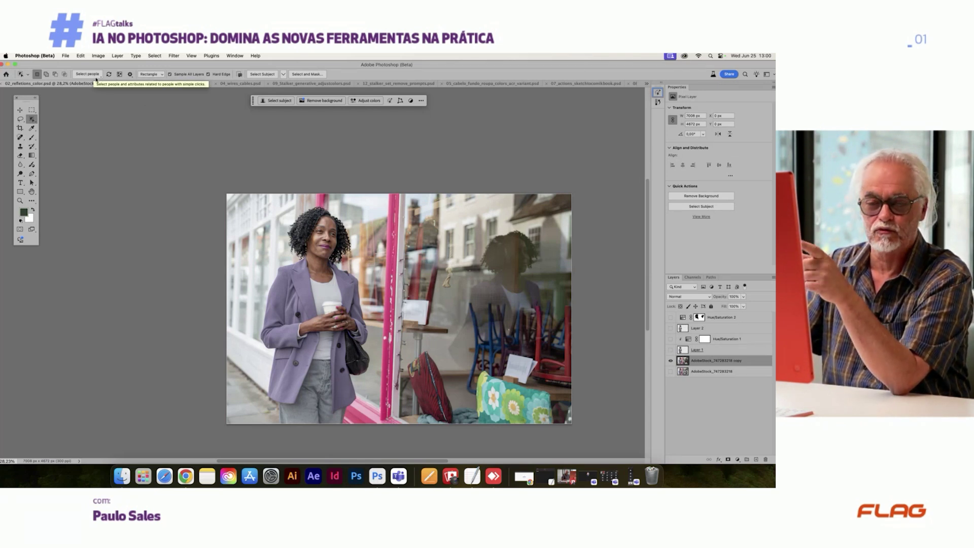
{"action": "left_click", "coordinate": [147, 75]}
{"action": "left_click", "coordinate": [146, 82]}
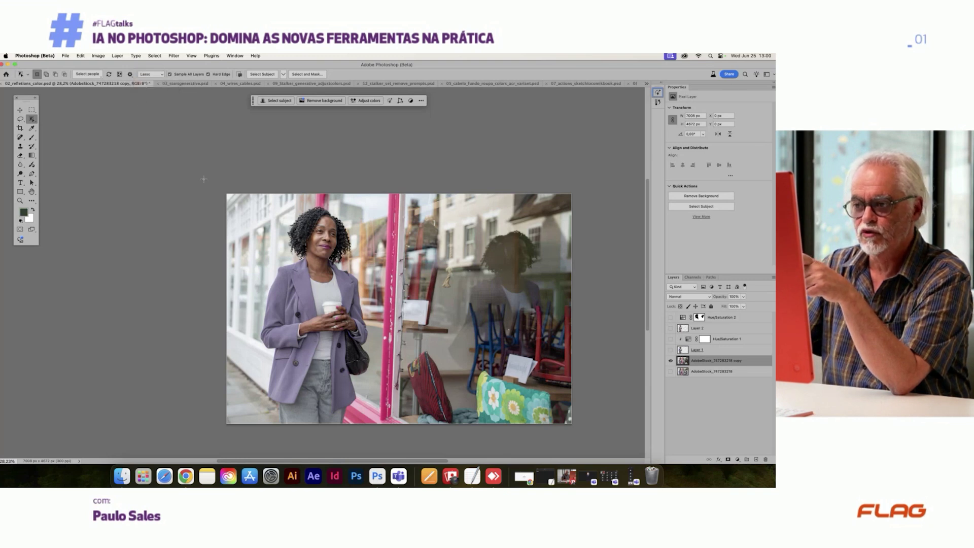
{"action": "mouse_move", "coordinate": [300, 206]}
{"action": "left_mouse_down"}
{"action": "mouse_move", "coordinate": [261, 288]}
{"action": "mouse_move", "coordinate": [257, 347]}
{"action": "mouse_move", "coordinate": [304, 425]}
{"action": "mouse_move", "coordinate": [363, 401]}
{"action": "mouse_move", "coordinate": [380, 363]}
{"action": "mouse_move", "coordinate": [355, 224]}
{"action": "mouse_move", "coordinate": [319, 204]}
{"action": "left_mouse_up"}
{"action": "left_click_drag", "start_coordinate": [250, 196], "coordinate": [249, 194]}
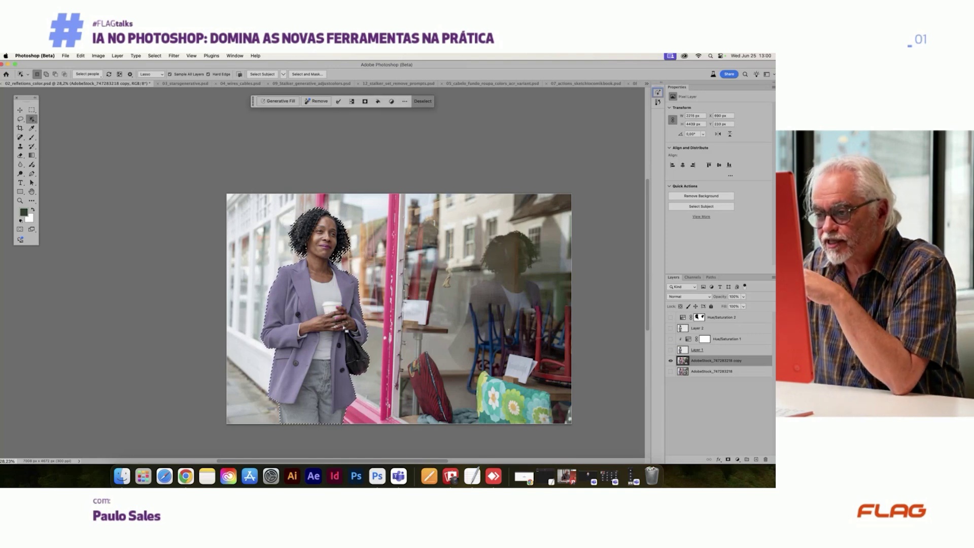
Step: Inspect the selection around the hands and bag, and copy the selected woman to a new layer
{"action": "scroll", "coordinate": [341, 326], "scroll_direction": "up", "scroll_amount": 2}
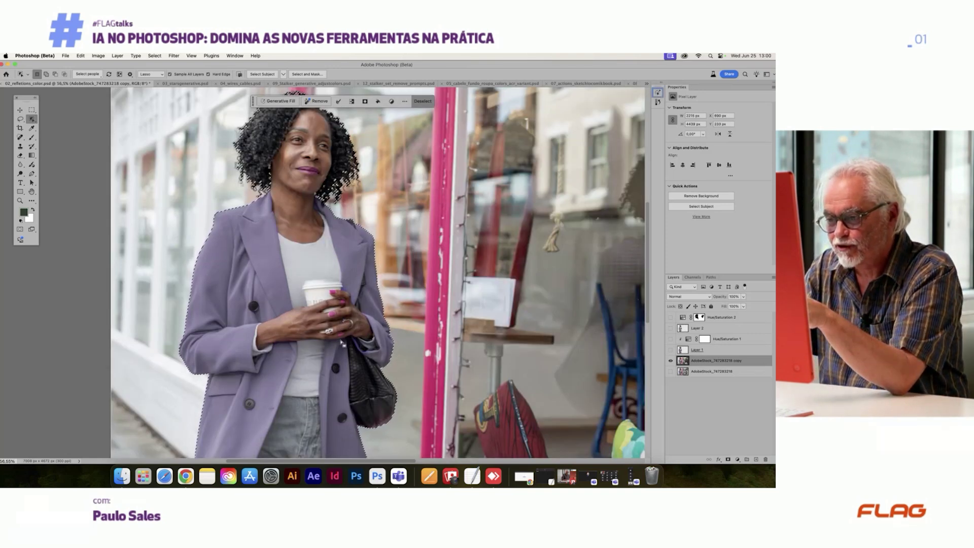
{"action": "scroll", "coordinate": [340, 354], "scroll_direction": "down", "scroll_amount": 3}
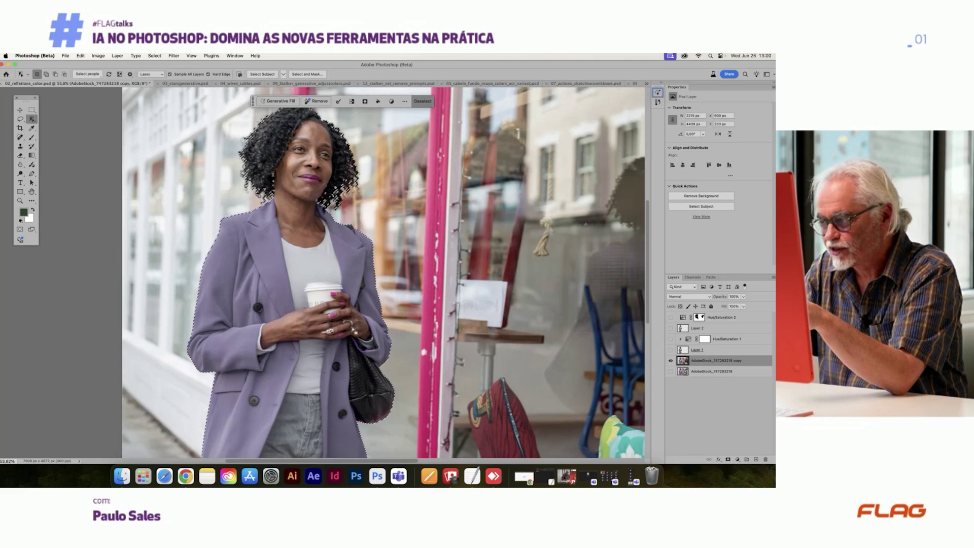
{"action": "scroll", "coordinate": [340, 320], "scroll_direction": "down", "scroll_amount": 1}
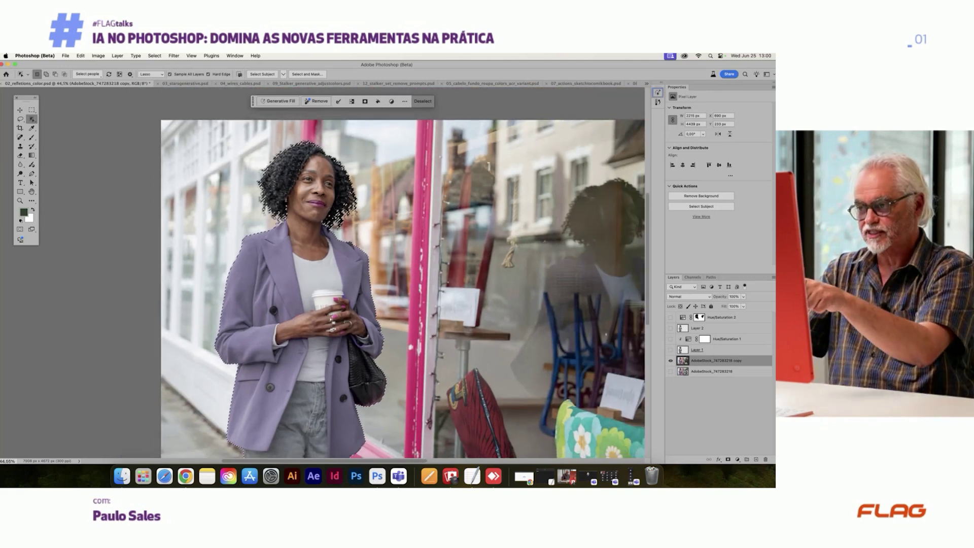
{"action": "scroll", "coordinate": [336, 303], "scroll_direction": "down", "scroll_amount": 1}
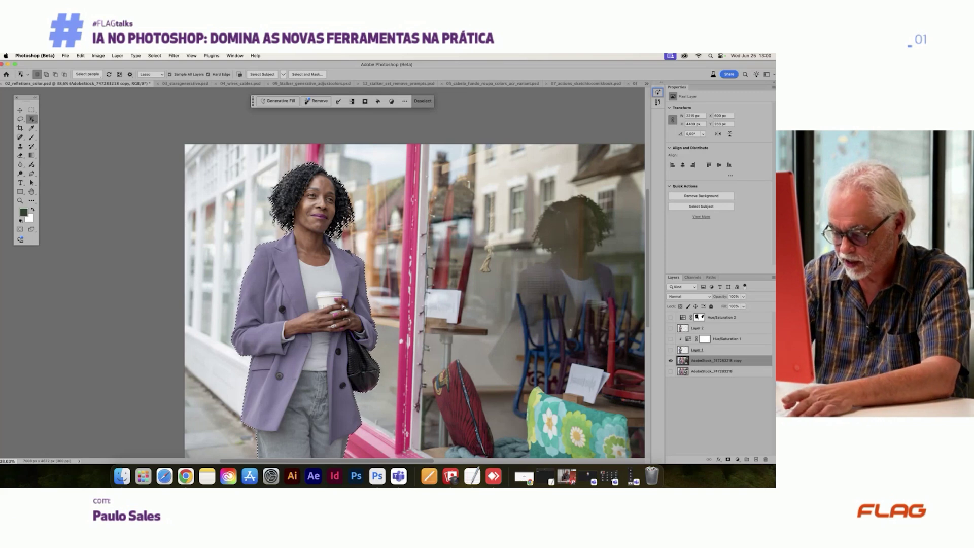
{"action": "key", "text": "super+j"}
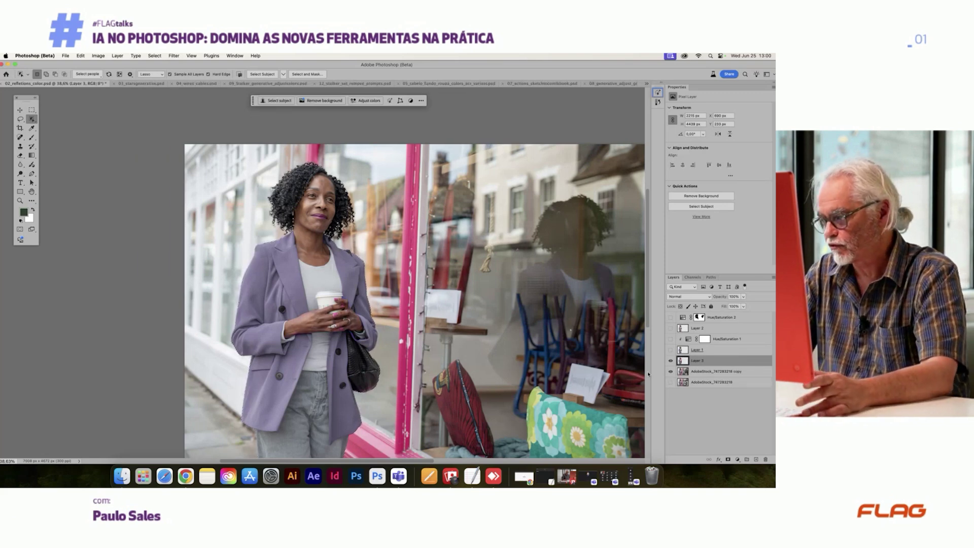
Step: Save the outline of the woman's cutout as a selection channel named pessoa1, and show and select only the photo copy layer
{"action": "left_click", "coordinate": [671, 371]}
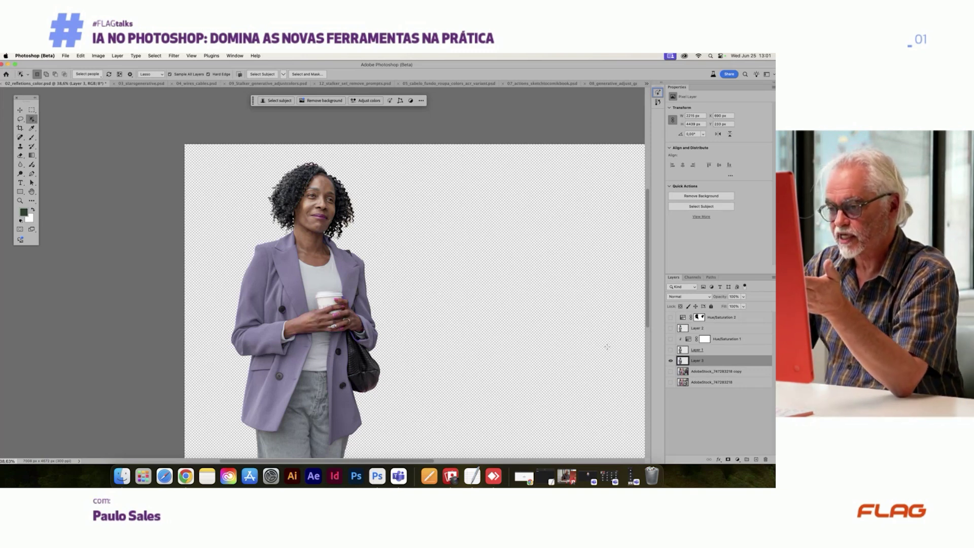
{"action": "left_click", "coordinate": [681, 361], "text": "super"}
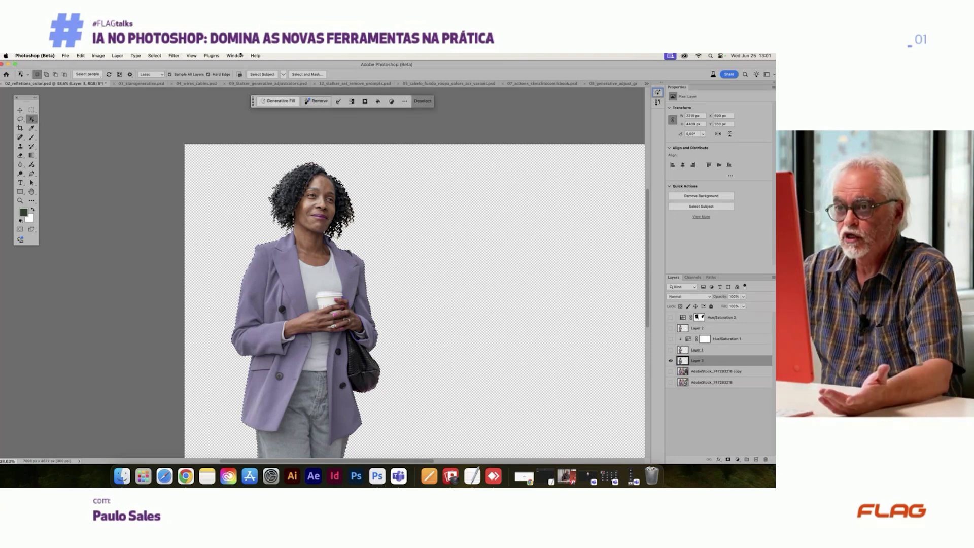
{"action": "left_click", "coordinate": [155, 55]}
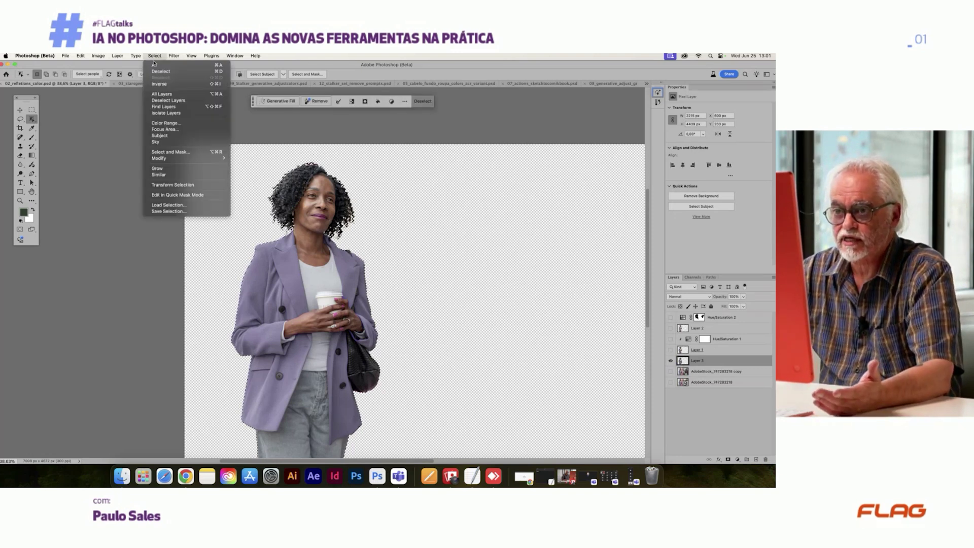
{"action": "left_click", "coordinate": [167, 212]}
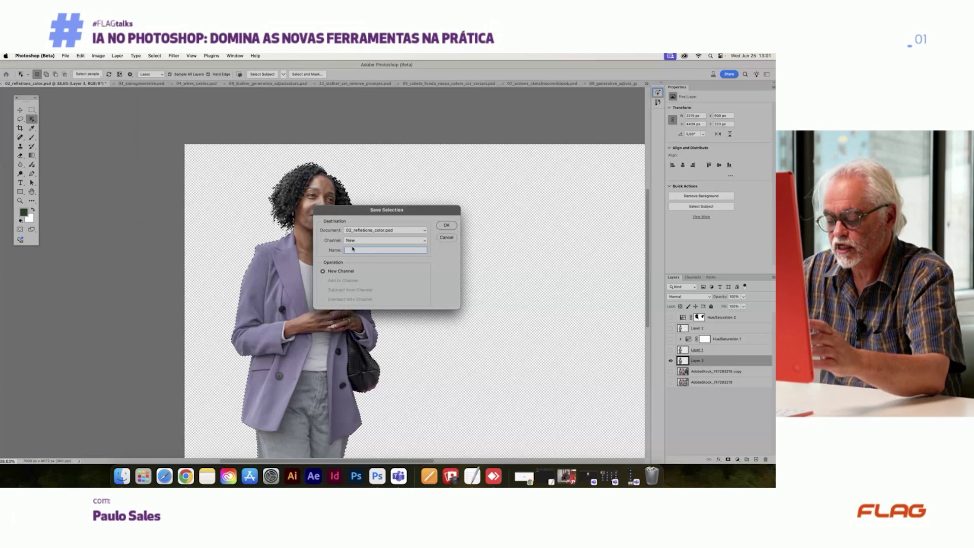
{"action": "type", "text": "pessoa1"}
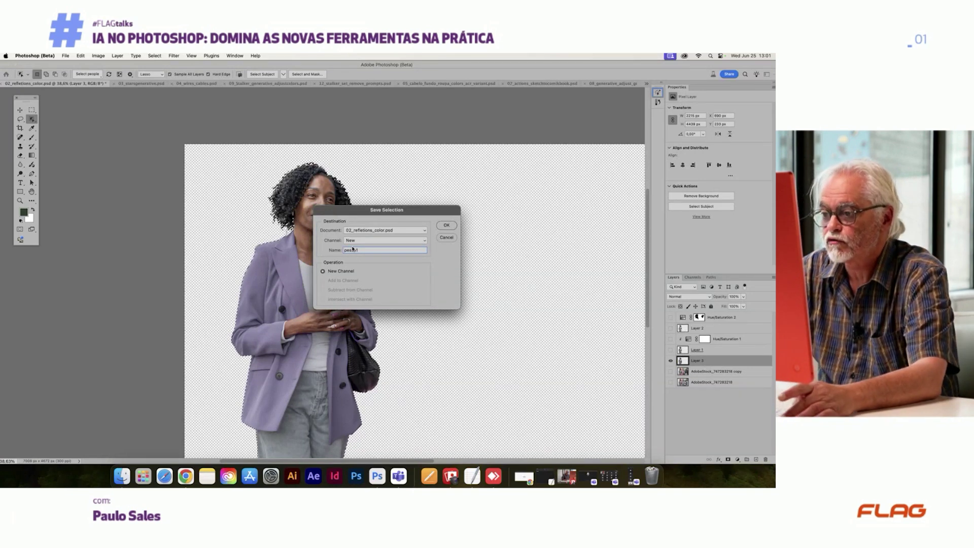
{"action": "key", "text": "Return"}
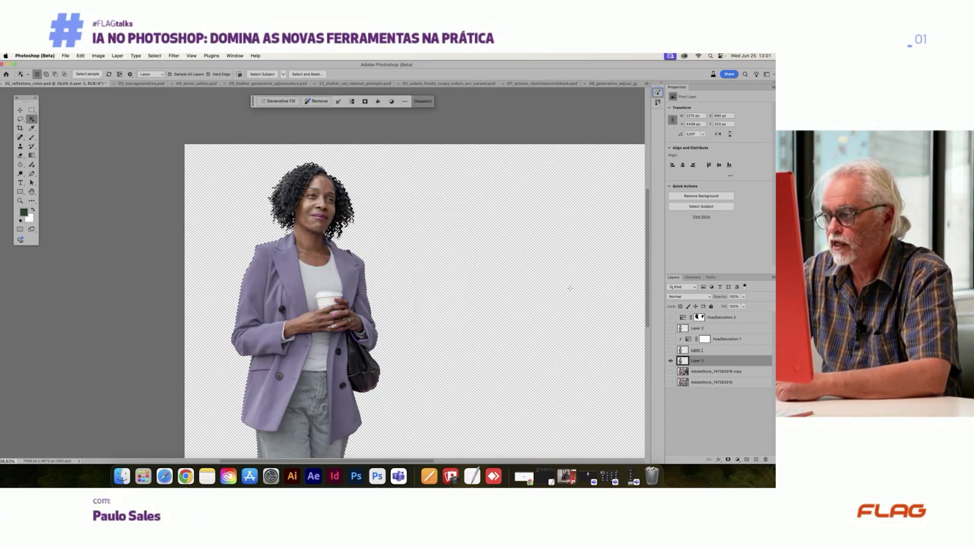
{"action": "left_click", "coordinate": [692, 278]}
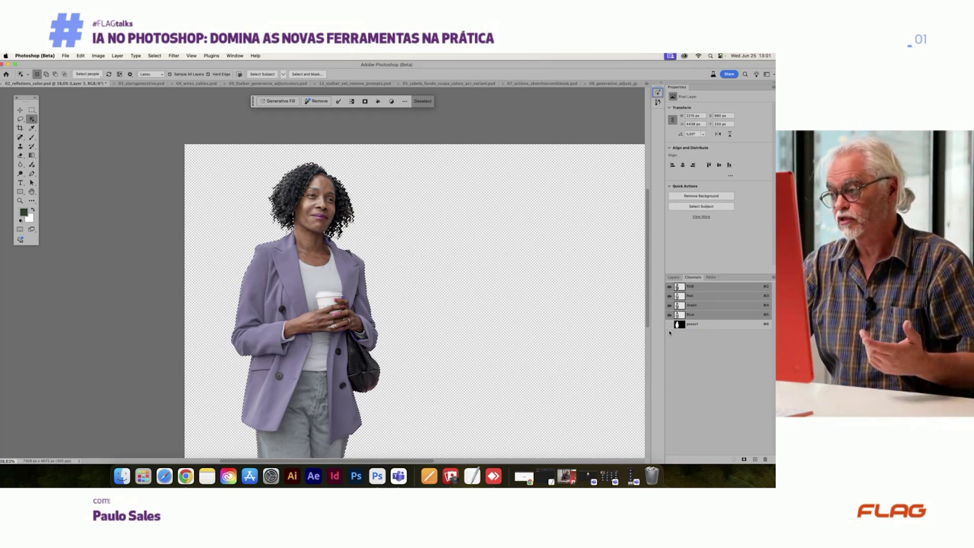
{"action": "left_click", "coordinate": [674, 277]}
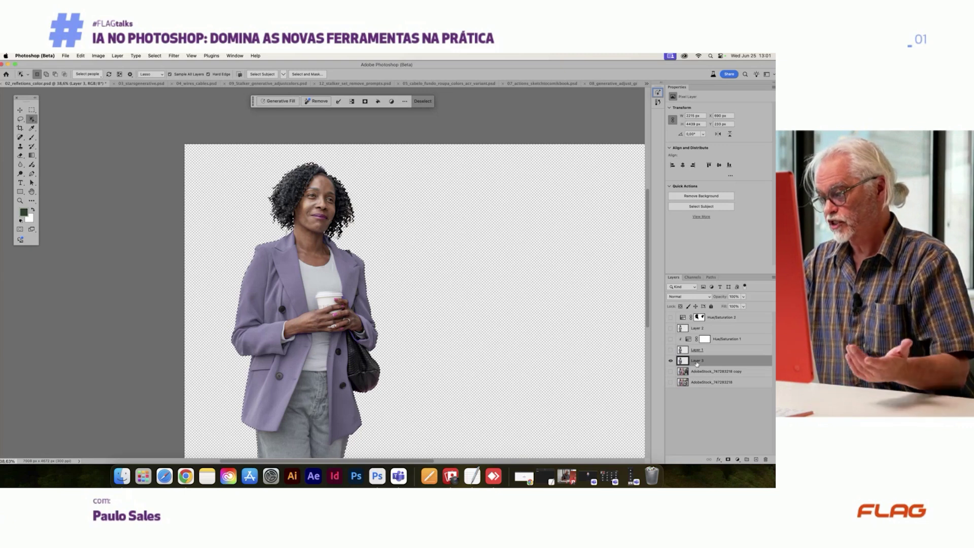
{"action": "left_click", "coordinate": [670, 371], "text": "alt"}
{"action": "left_click", "coordinate": [700, 375]}
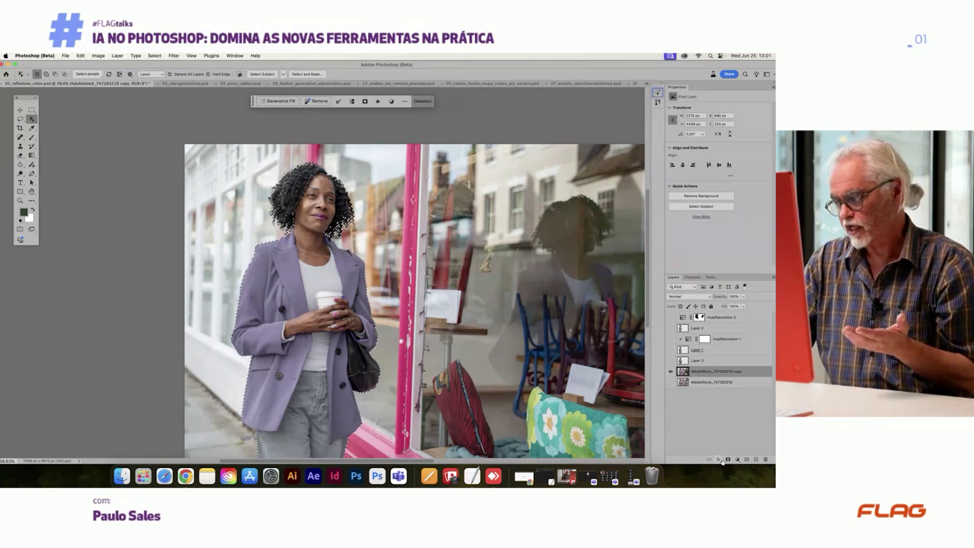
Step: Add a Levels adjustment masked by the woman's selection above the photo copy and view its mask
{"action": "left_click", "coordinate": [738, 459]}
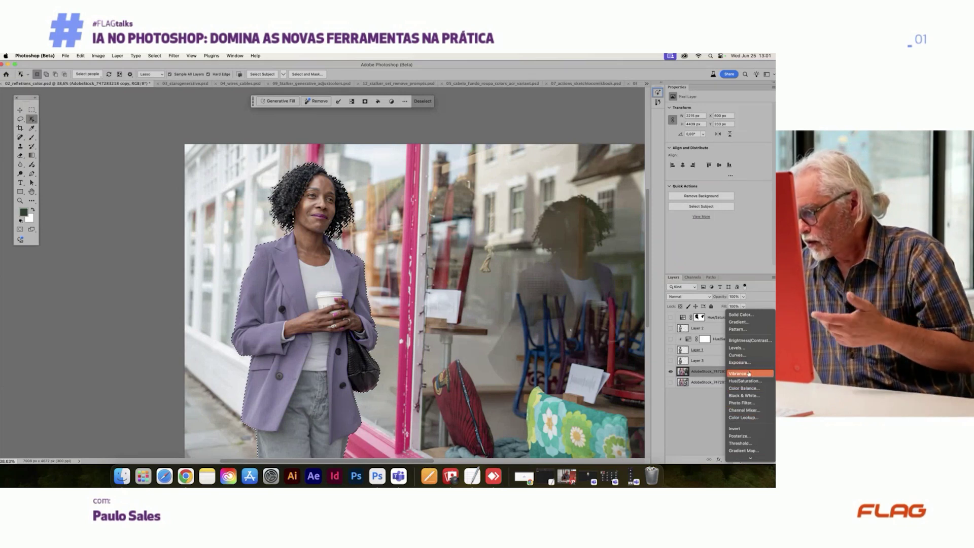
{"action": "left_click", "coordinate": [742, 348]}
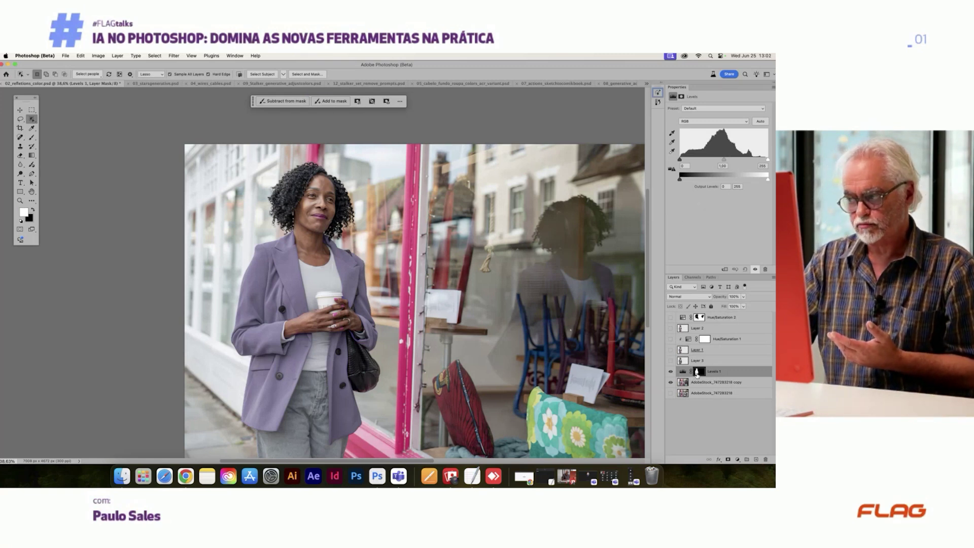
{"action": "left_click", "coordinate": [697, 374], "text": "alt"}
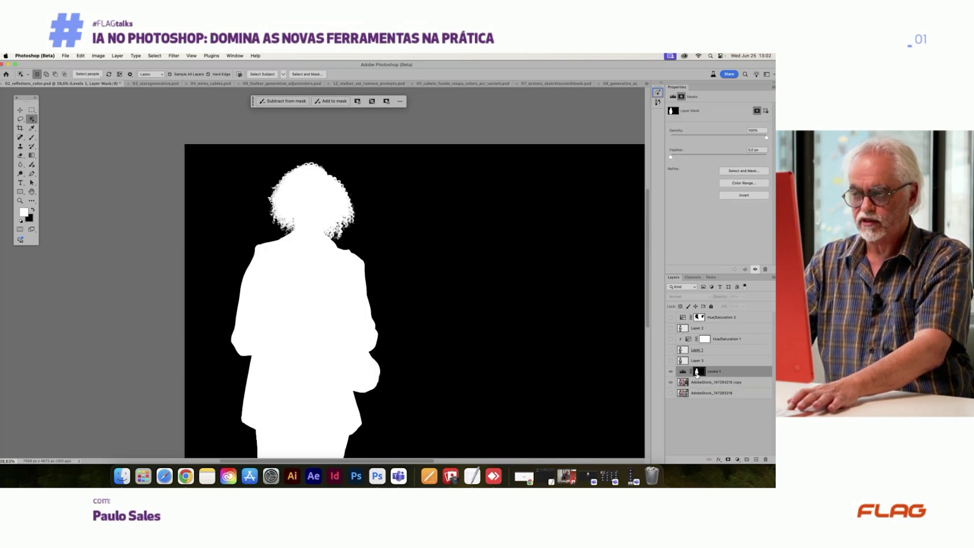
{"action": "left_click", "coordinate": [697, 374], "text": "alt"}
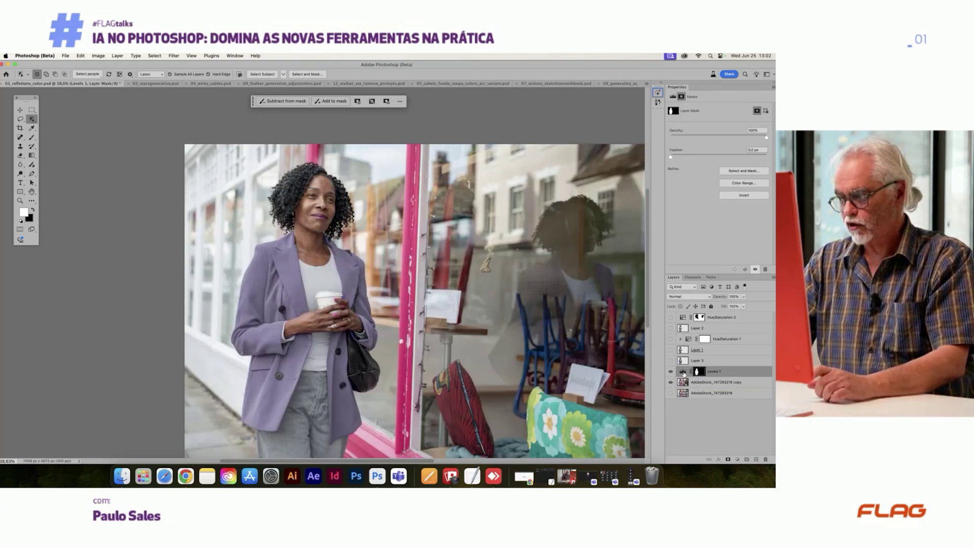
Step: Adjust the woman's Levels input and output ranges, with the white input at 222, and delete the Levels layer
{"action": "left_click", "coordinate": [683, 372]}
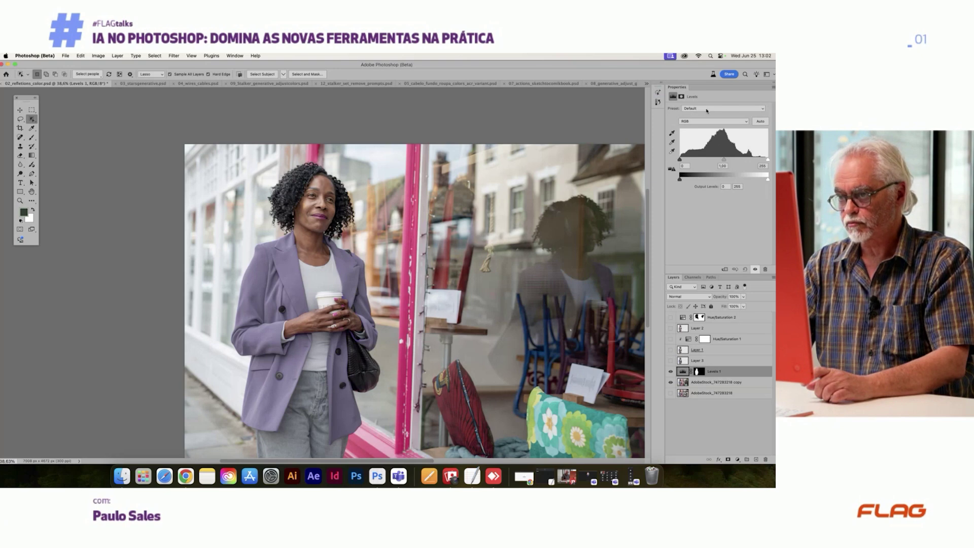
{"action": "left_click_drag", "start_coordinate": [724, 159], "coordinate": [682, 159]}
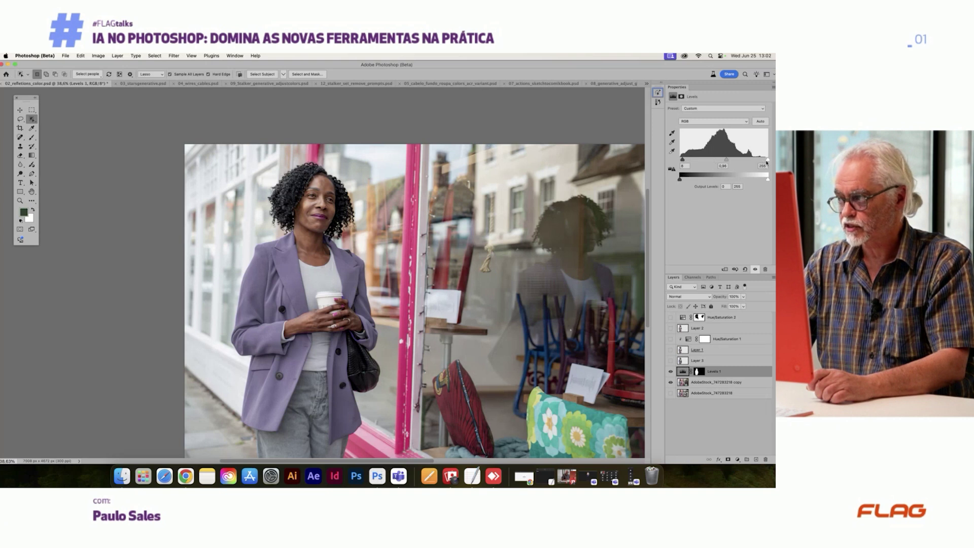
{"action": "left_click_drag", "start_coordinate": [768, 159], "coordinate": [762, 161]}
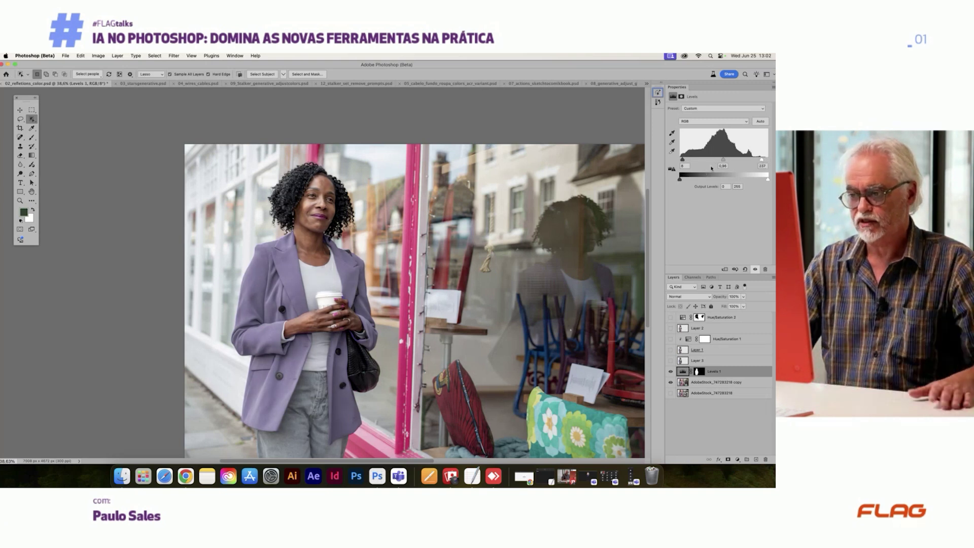
{"action": "left_click_drag", "start_coordinate": [763, 160], "coordinate": [758, 159]}
{"action": "left_click_drag", "start_coordinate": [686, 161], "coordinate": [688, 161]}
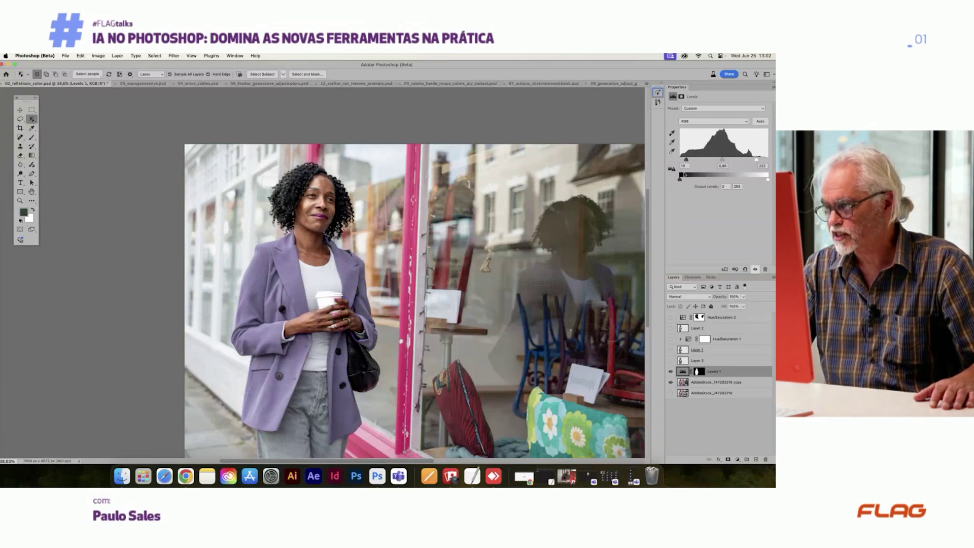
{"action": "left_click_drag", "start_coordinate": [680, 178], "coordinate": [682, 178]}
{"action": "left_click_drag", "start_coordinate": [768, 179], "coordinate": [763, 180]}
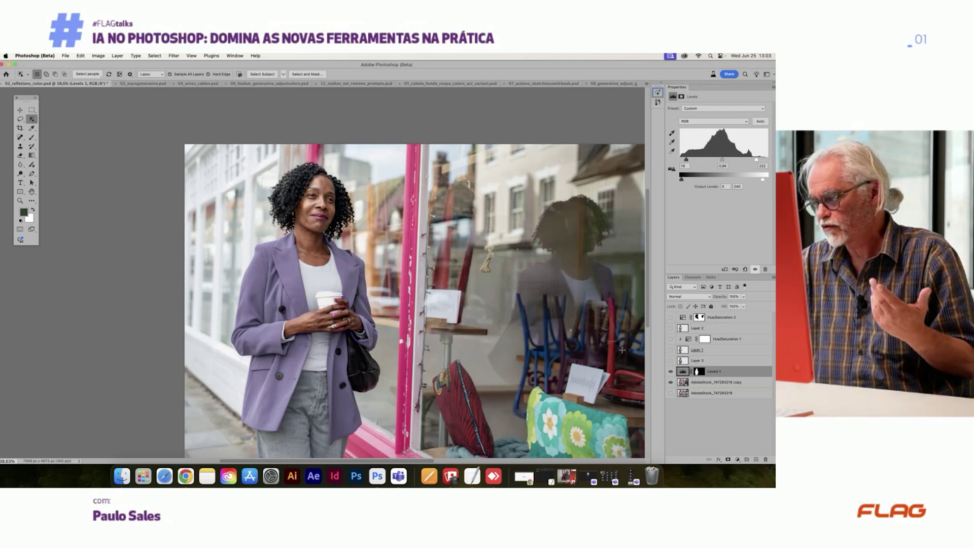
{"action": "left_click_drag", "start_coordinate": [770, 448], "coordinate": [766, 460]}
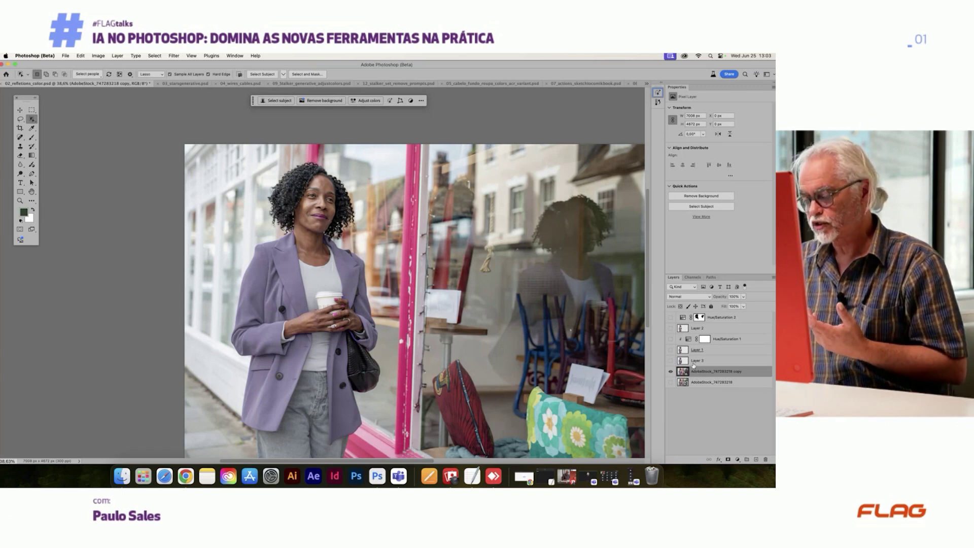
Step: Convert the photo copy layer for smart filters and open the Camera Raw filter on it
{"action": "left_click", "coordinate": [174, 56]}
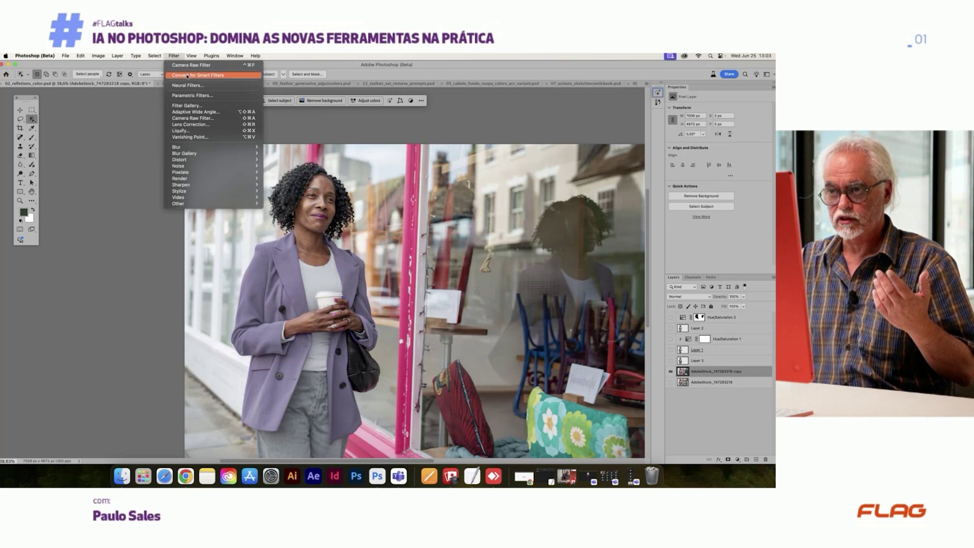
{"action": "left_click", "coordinate": [185, 75]}
{"action": "left_click", "coordinate": [175, 56]}
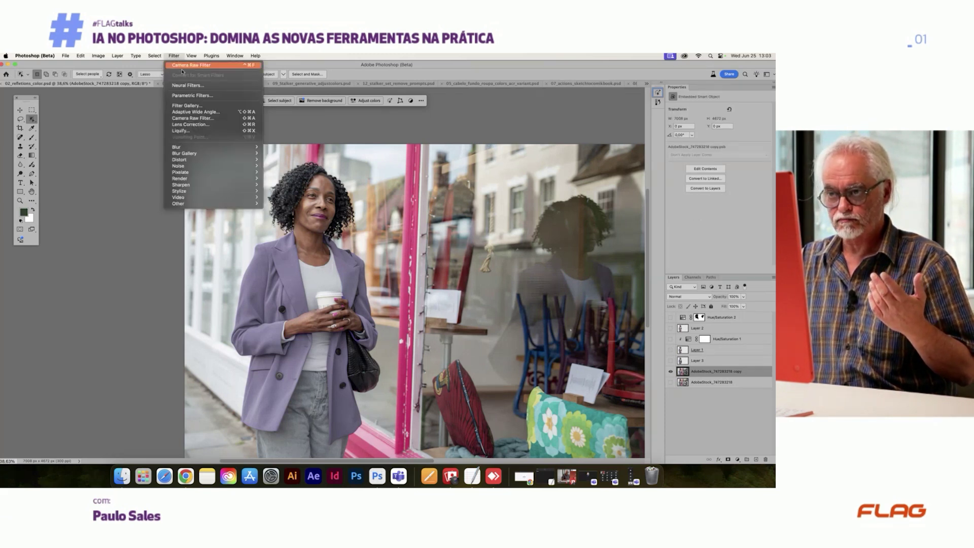
{"action": "left_click", "coordinate": [181, 69]}
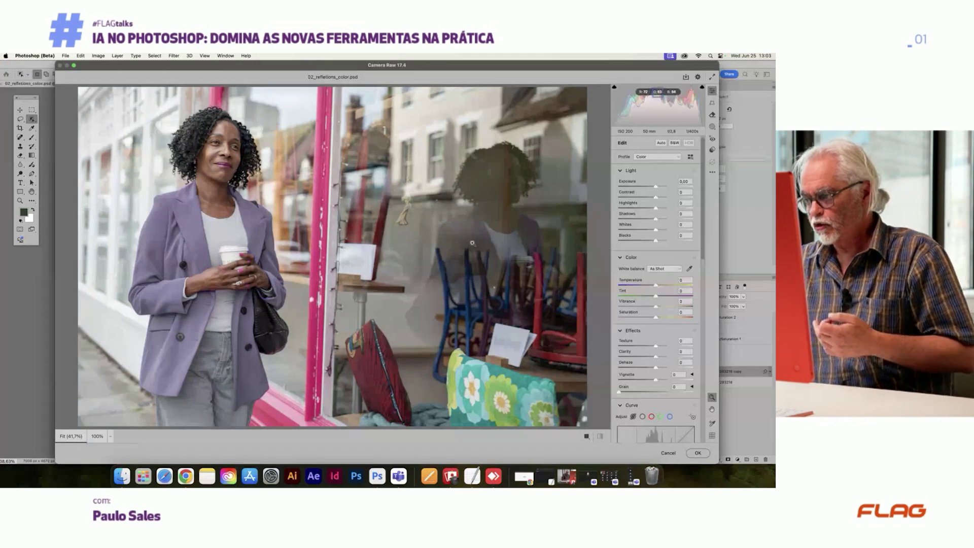
Step: Apply Reflections distraction removal at Preview quality to the shop window in Camera Raw
{"action": "left_click", "coordinate": [712, 115]}
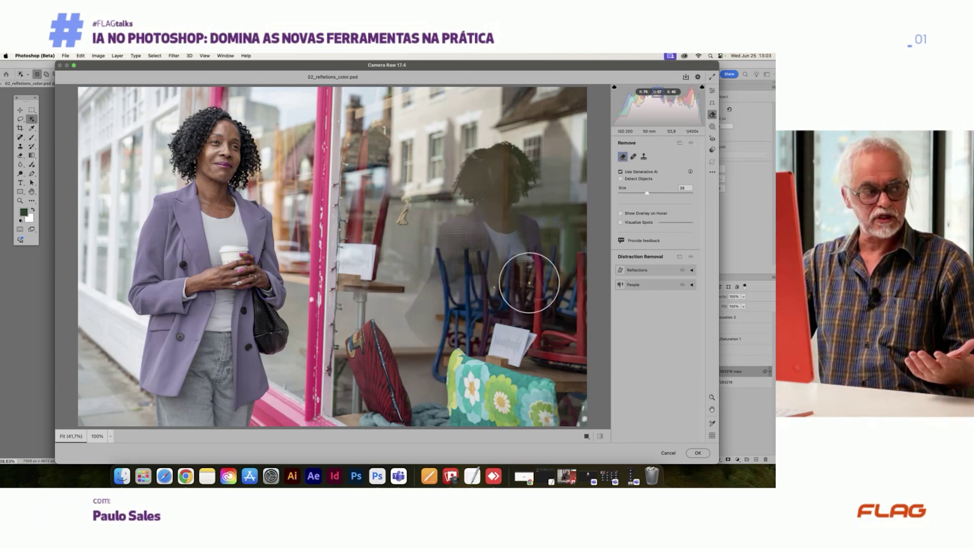
{"action": "left_click", "coordinate": [691, 271]}
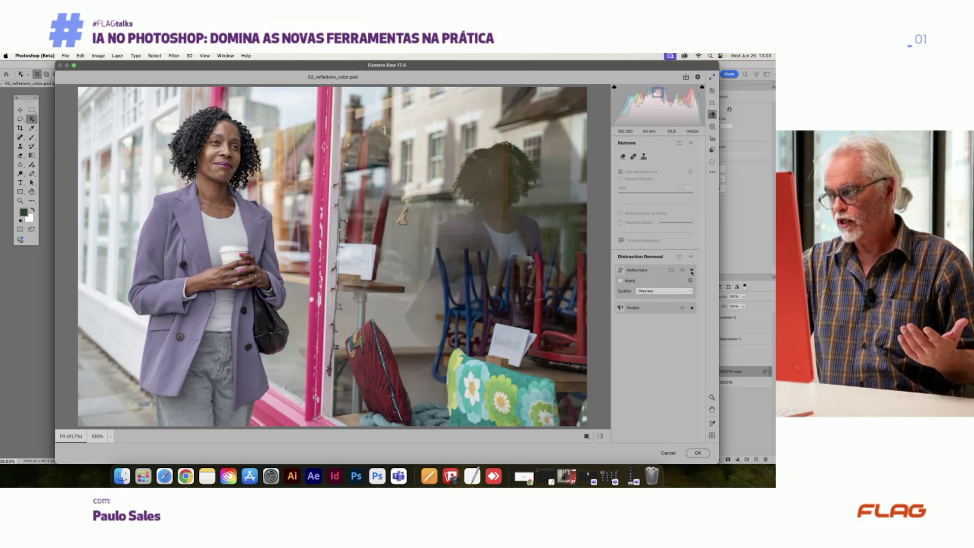
{"action": "left_click", "coordinate": [621, 282]}
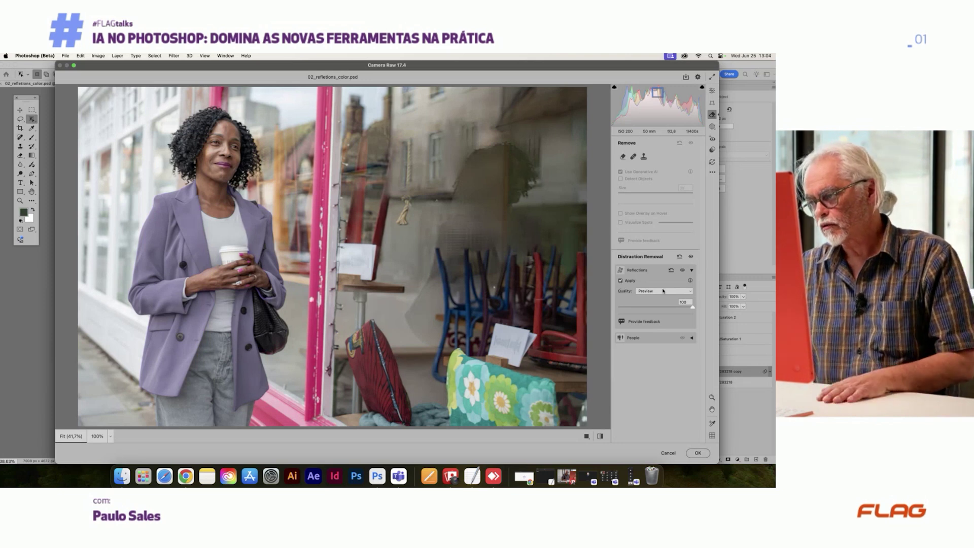
Step: Compare the shop window with reflection removal on and off, and accept the Camera Raw filter with it on
{"action": "left_click", "coordinate": [621, 281]}
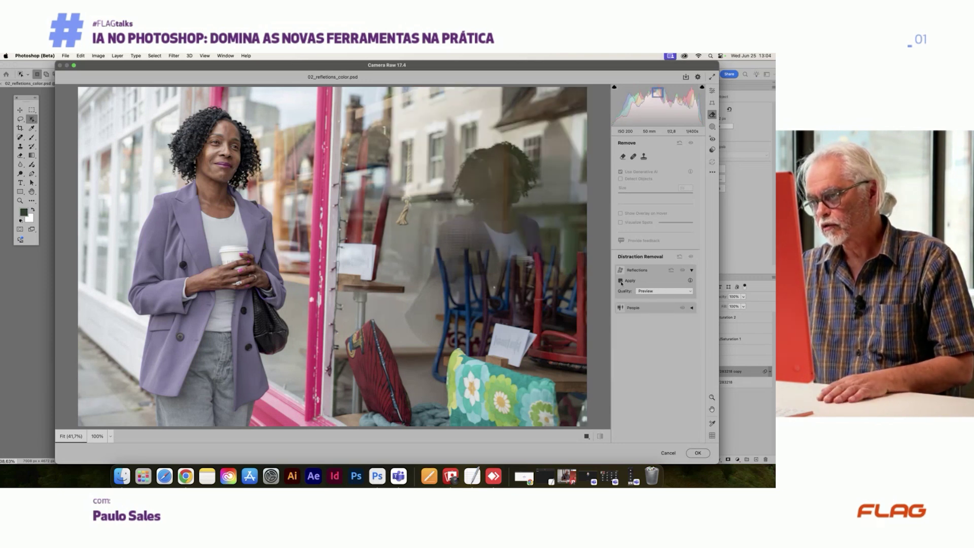
{"action": "left_click", "coordinate": [620, 281]}
{"action": "left_click", "coordinate": [621, 281]}
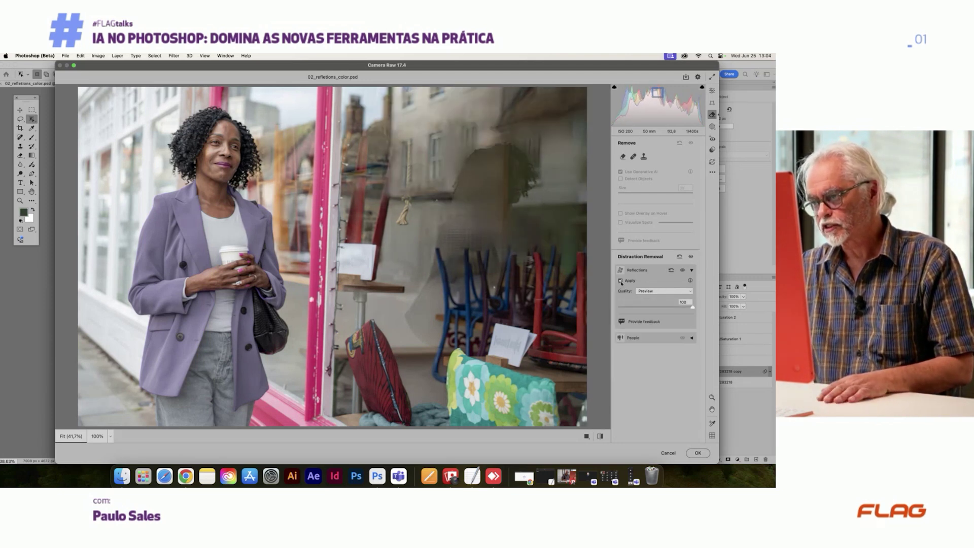
{"action": "left_click", "coordinate": [621, 281]}
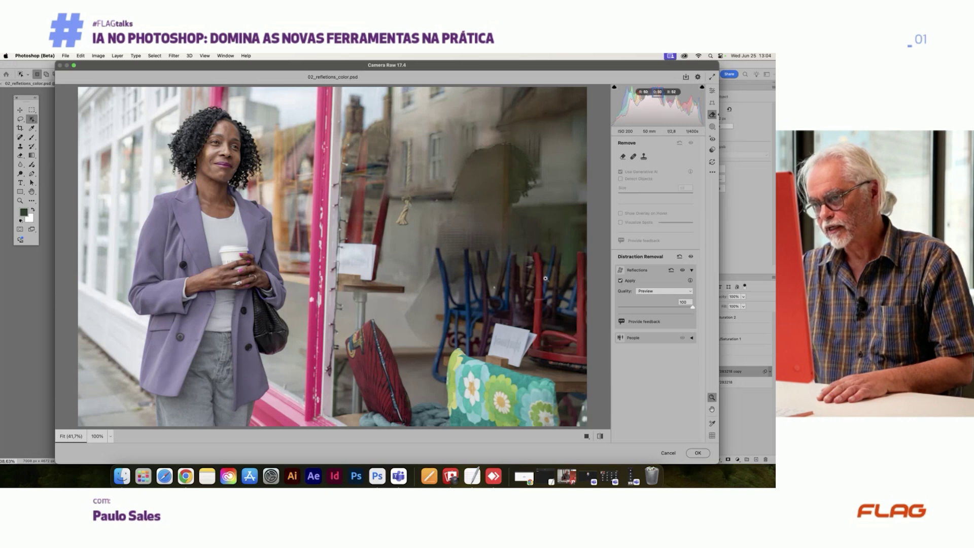
{"action": "left_click", "coordinate": [620, 280]}
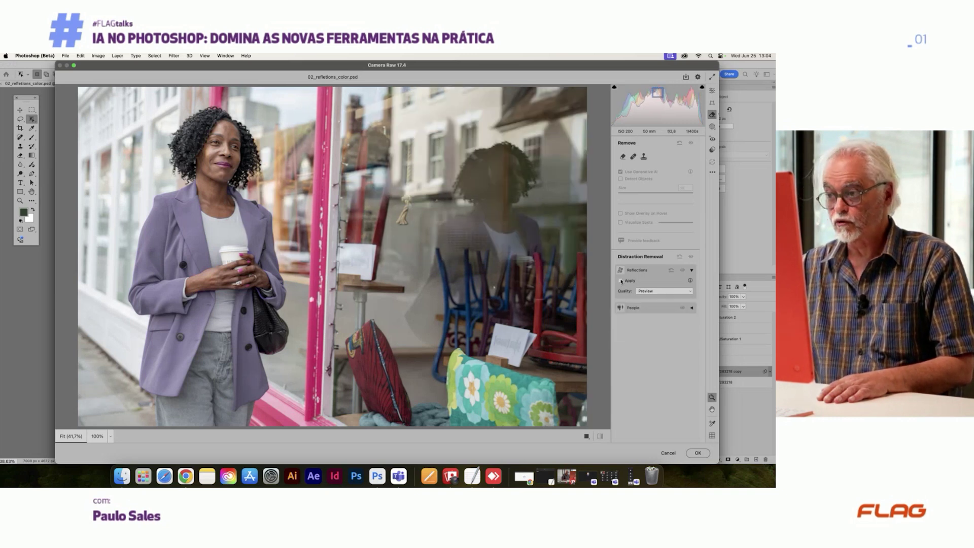
{"action": "left_click", "coordinate": [620, 281]}
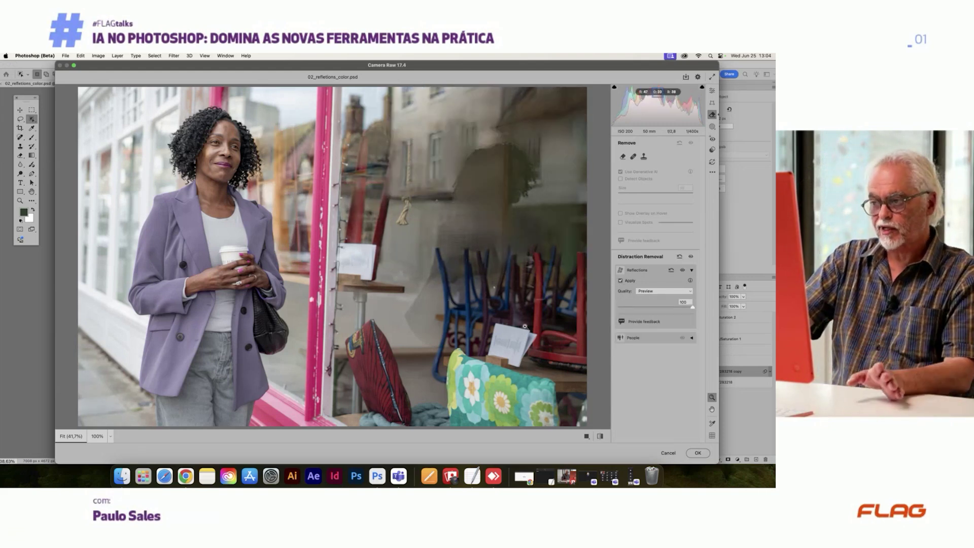
{"action": "left_click", "coordinate": [698, 454]}
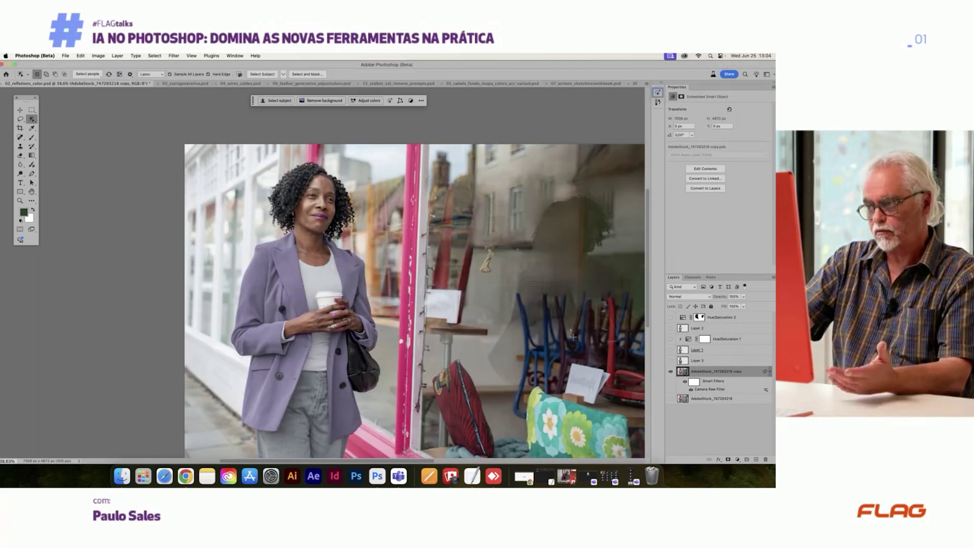
Step: Show the original photo layer and compare it with the filtered copy by switching the copy's visibility
{"action": "left_click", "coordinate": [672, 372]}
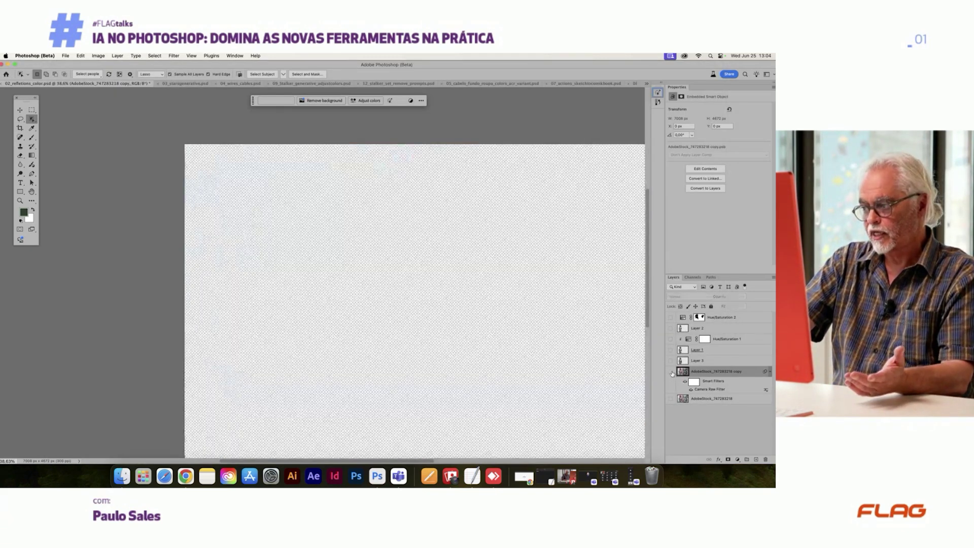
{"action": "left_click", "coordinate": [672, 373]}
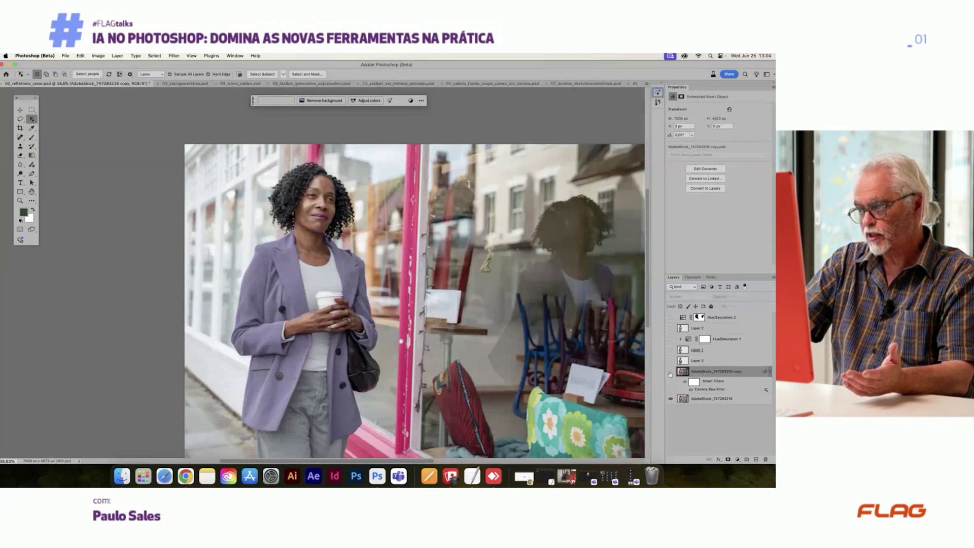
{"action": "left_click", "coordinate": [671, 372]}
{"action": "left_click", "coordinate": [671, 373]}
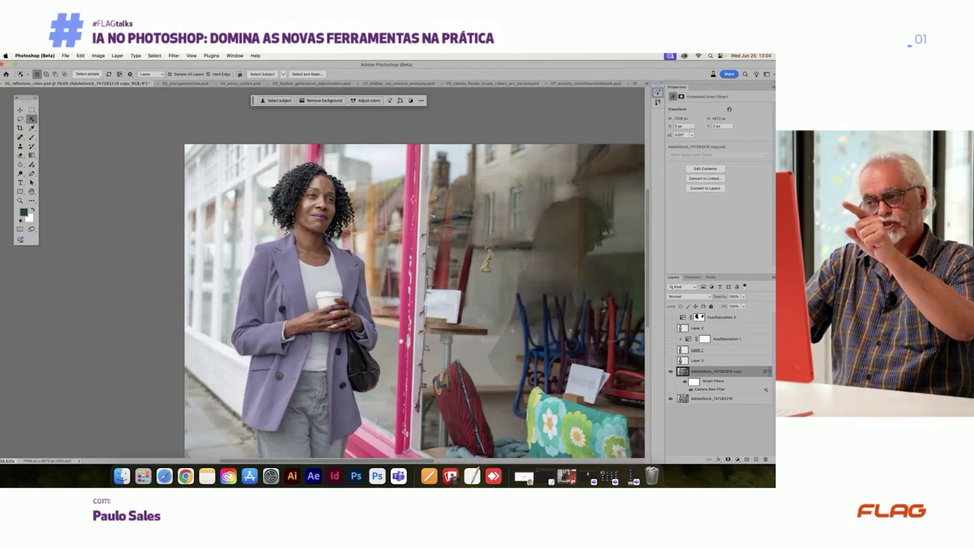
Step: Reopen the photo copy's Camera Raw filter and sample the woman's facial skin as a Point Color in the Color Mixer
{"action": "double_click", "coordinate": [703, 390]}
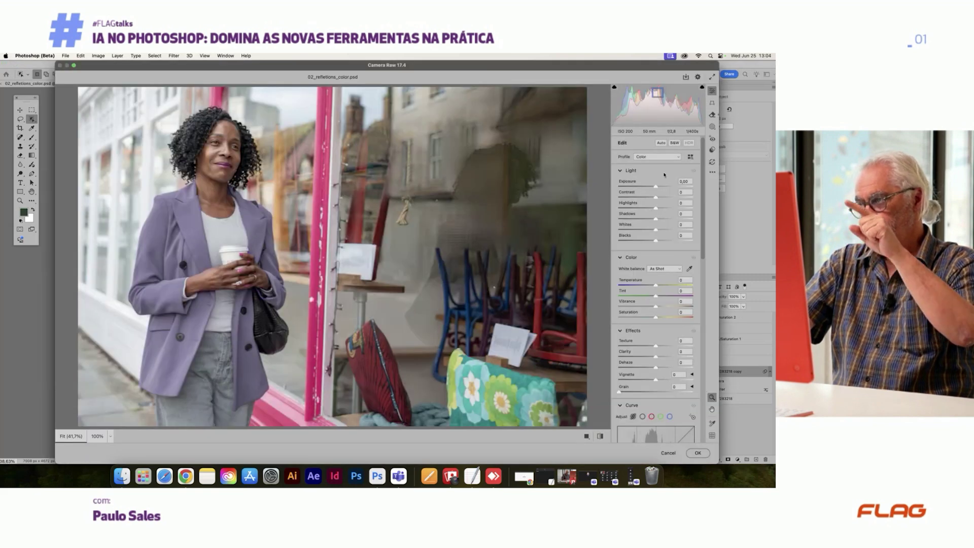
{"action": "left_click", "coordinate": [713, 116]}
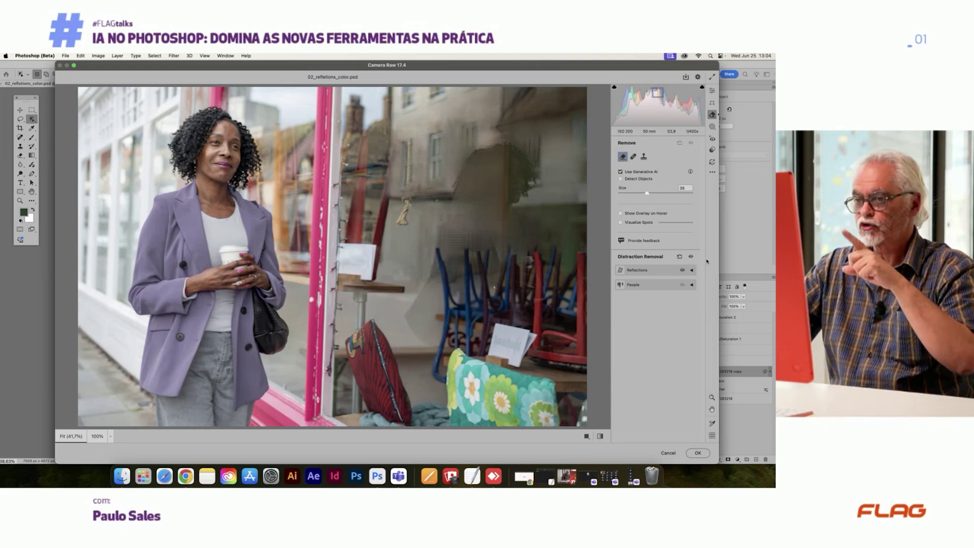
{"action": "left_click", "coordinate": [713, 92]}
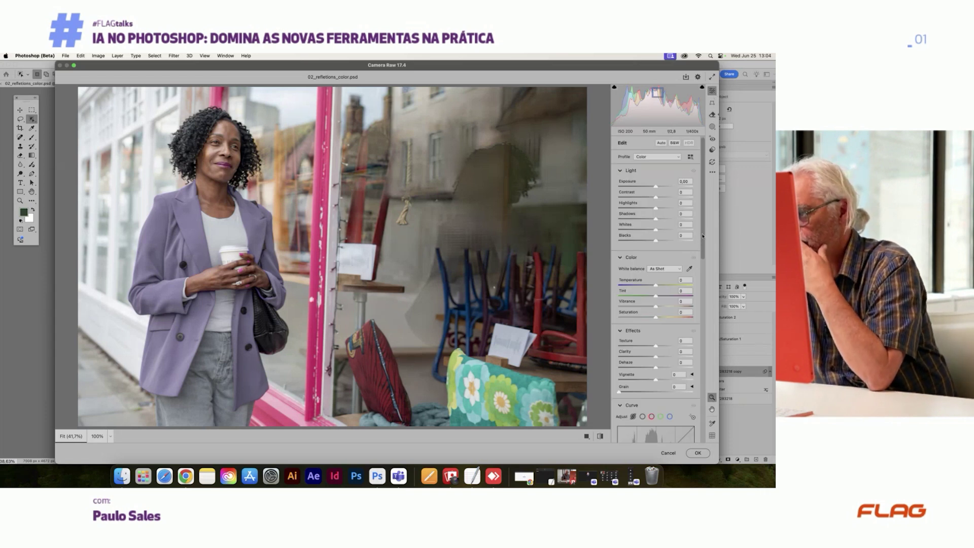
{"action": "left_click_drag", "start_coordinate": [701, 242], "coordinate": [702, 374]}
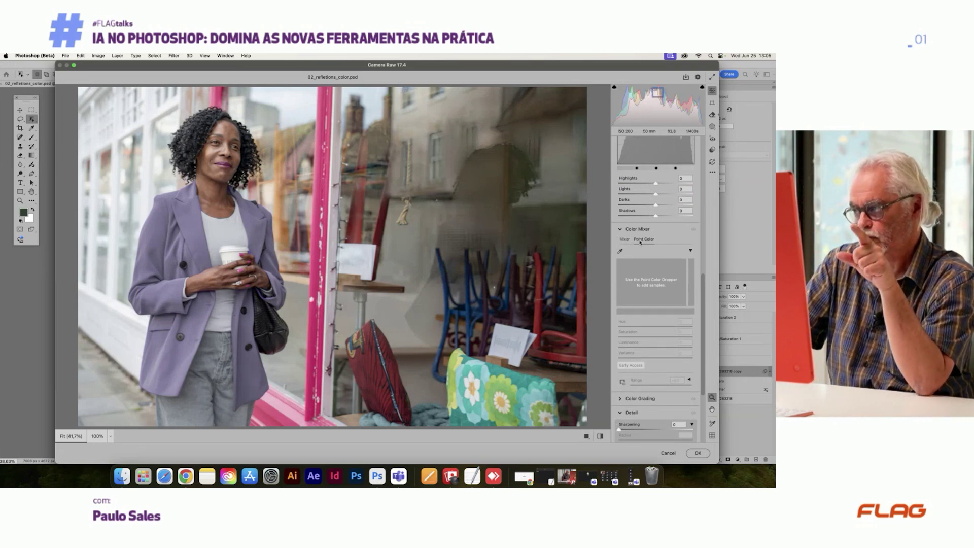
{"action": "scroll", "coordinate": [208, 116], "scroll_direction": "up", "scroll_amount": 1}
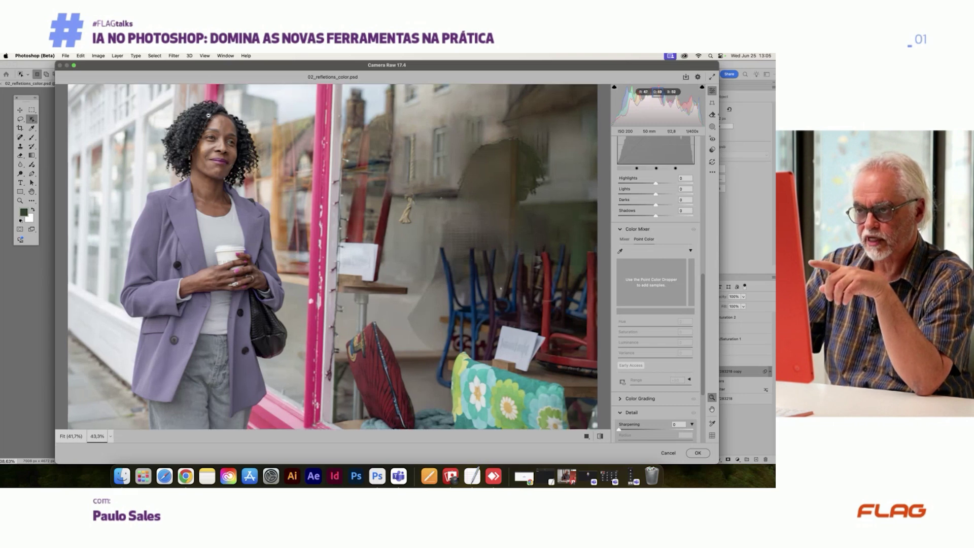
{"action": "scroll", "coordinate": [208, 115], "scroll_direction": "up", "scroll_amount": 3}
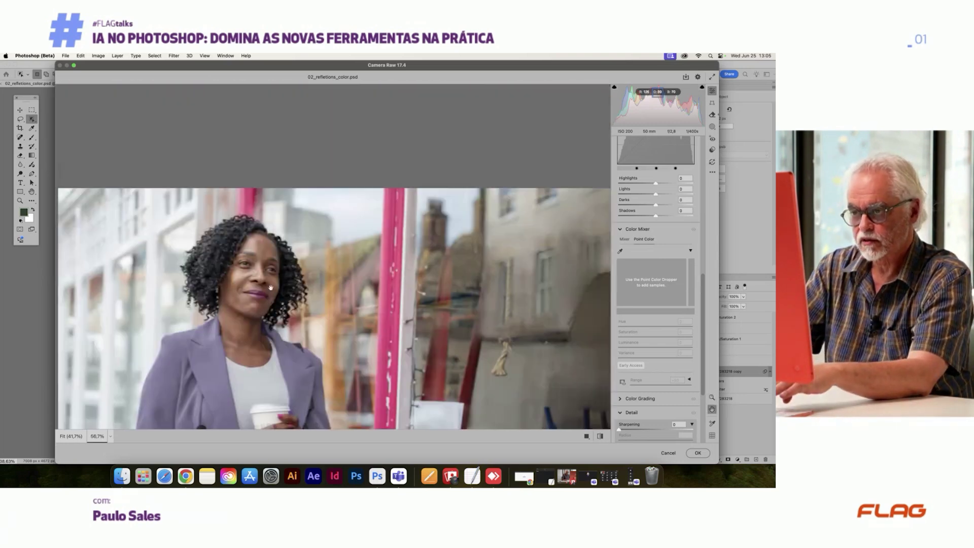
{"action": "scroll", "coordinate": [271, 288], "scroll_direction": "up", "scroll_amount": 5}
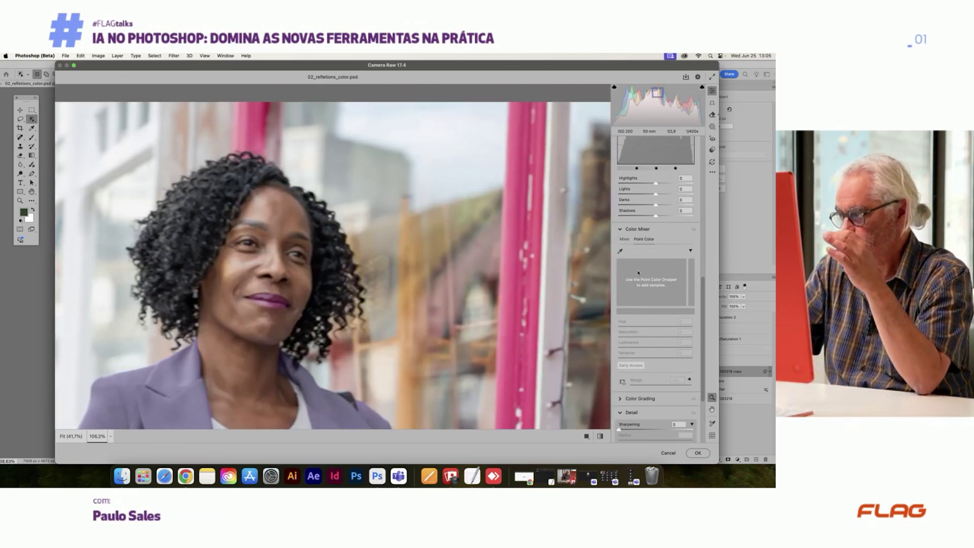
{"action": "left_click", "coordinate": [620, 251]}
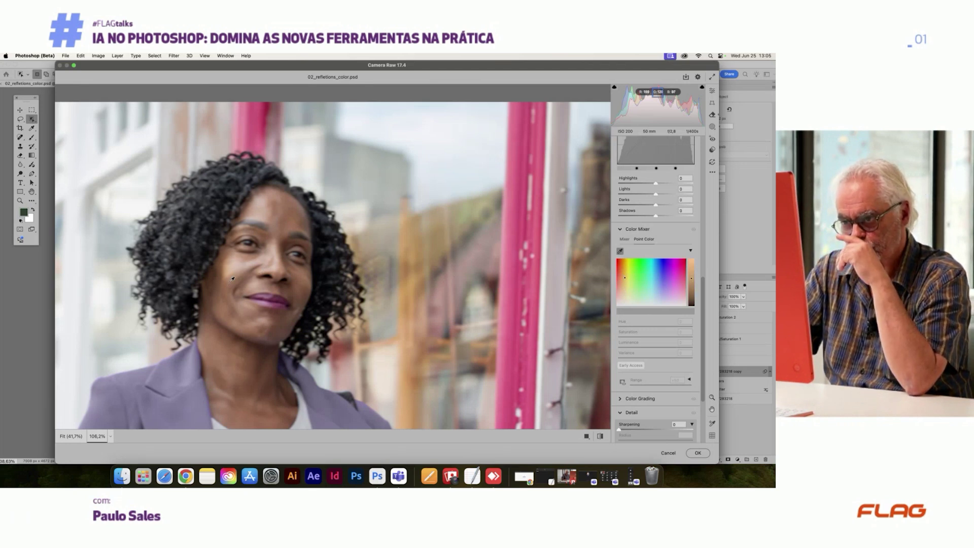
{"action": "left_click", "coordinate": [233, 279]}
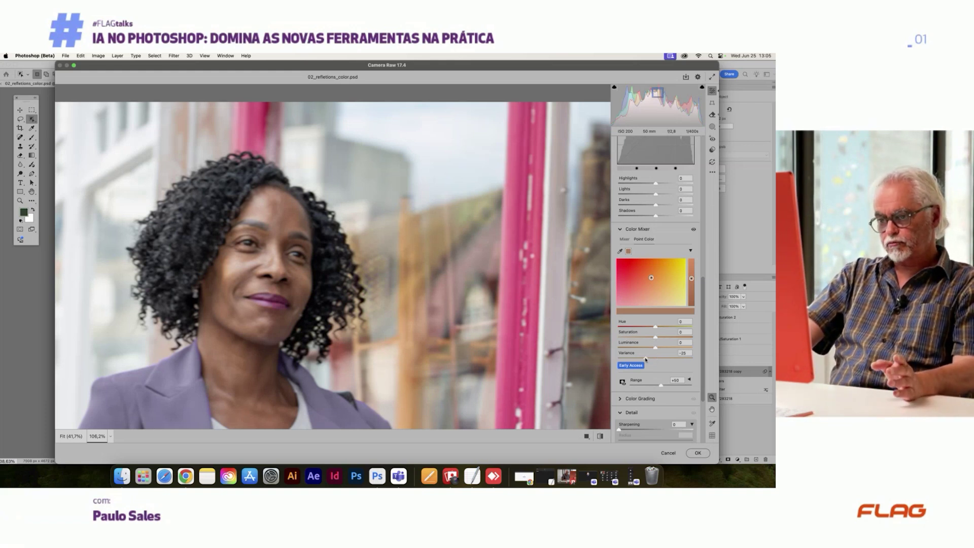
Step: Try negative and positive Variance values on the sampled skin tone, ending at +12, and discard the Camera Raw changes
{"action": "left_click_drag", "start_coordinate": [645, 359], "coordinate": [673, 356]}
{"action": "left_click", "coordinate": [449, 271]}
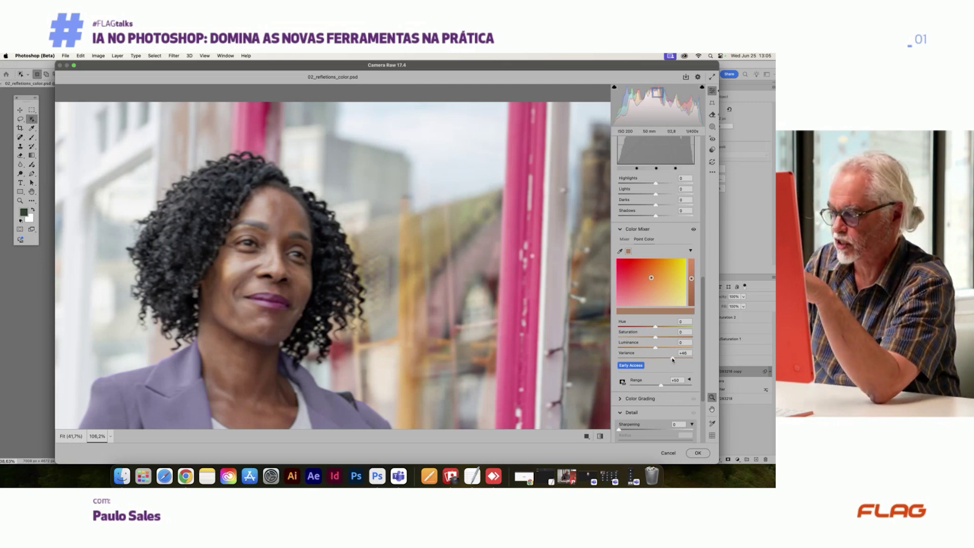
{"action": "mouse_move", "coordinate": [658, 359]}
{"action": "left_mouse_down"}
{"action": "mouse_move", "coordinate": [625, 358]}
{"action": "mouse_move", "coordinate": [669, 357]}
{"action": "left_mouse_up"}
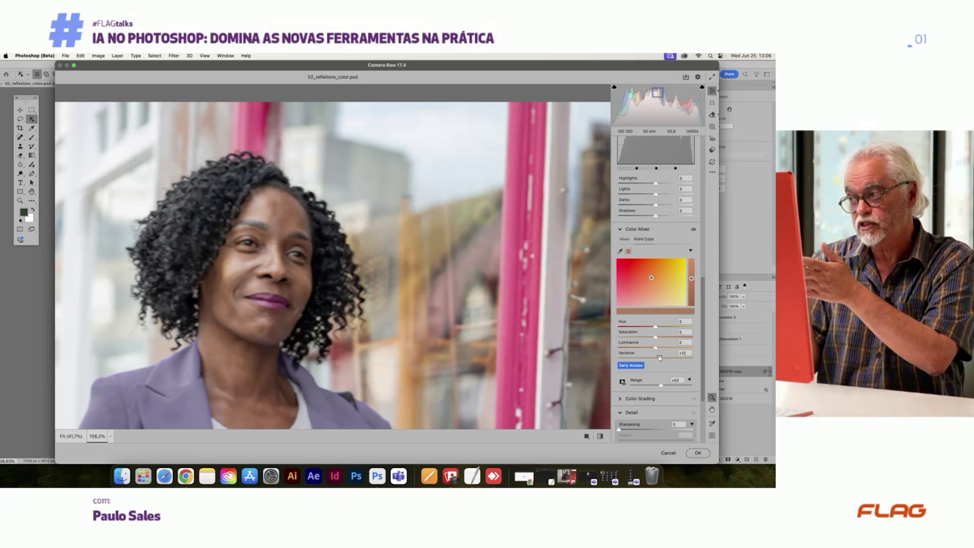
{"action": "left_click", "coordinate": [670, 453]}
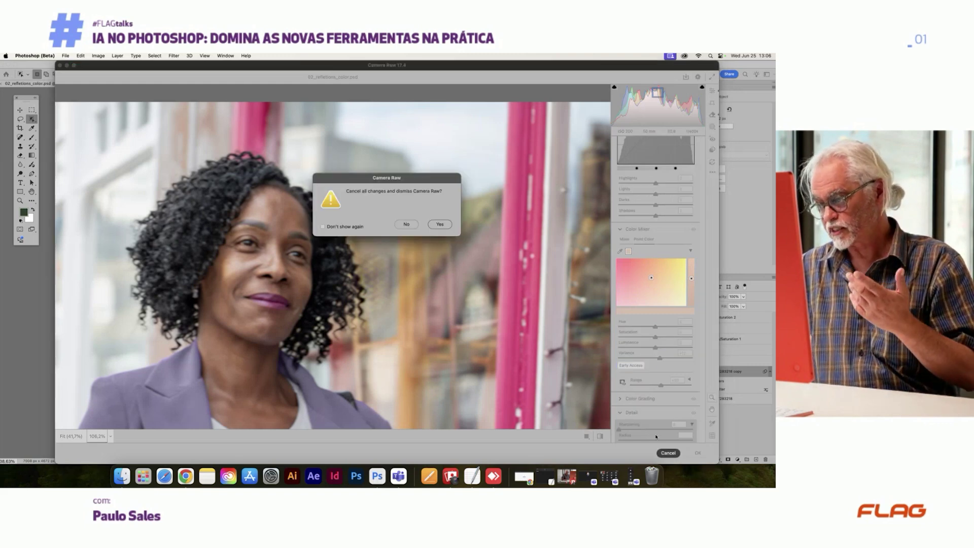
{"action": "left_click", "coordinate": [439, 225]}
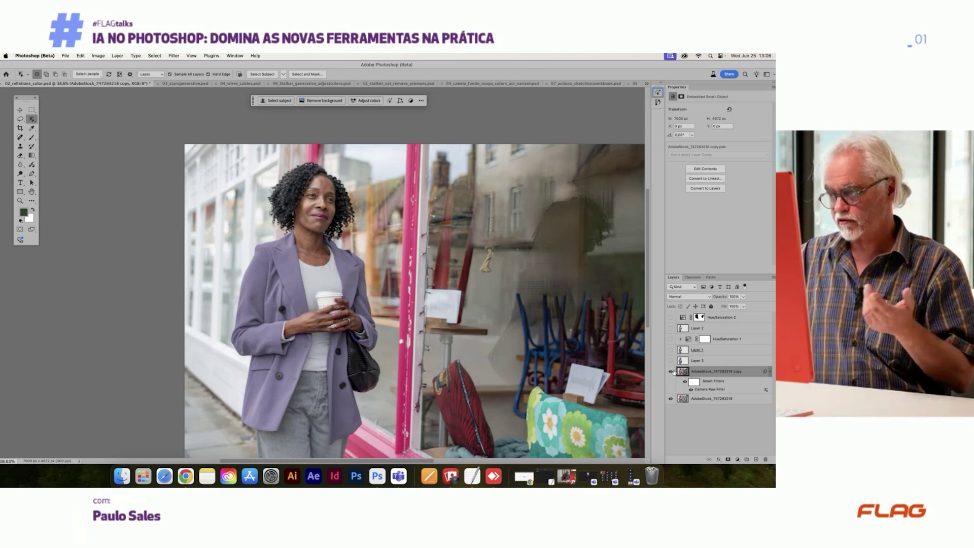
Step: Compare the filtered photo copy with the original by switching the copy's visibility off and on
{"action": "left_click", "coordinate": [671, 371]}
{"action": "left_click", "coordinate": [670, 371]}
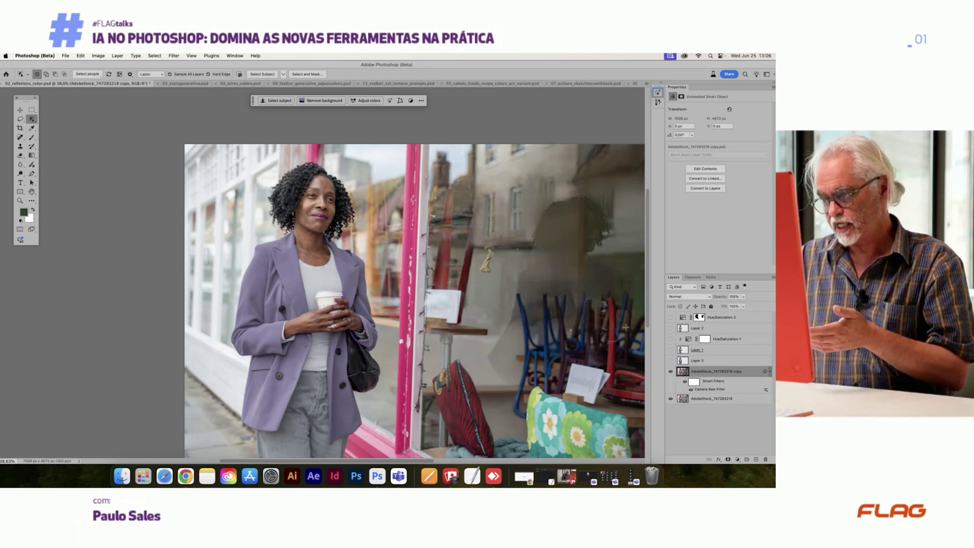
{"action": "scroll", "coordinate": [434, 290], "scroll_direction": "down", "scroll_amount": 1}
{"action": "scroll", "coordinate": [424, 290], "scroll_direction": "down", "scroll_amount": 1}
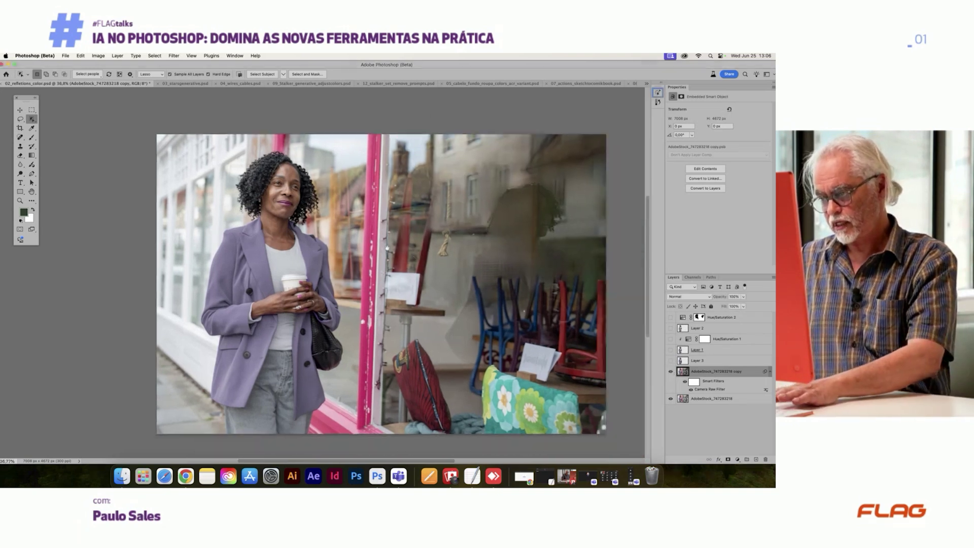
{"action": "scroll", "coordinate": [424, 291], "scroll_direction": "right", "scroll_amount": 2}
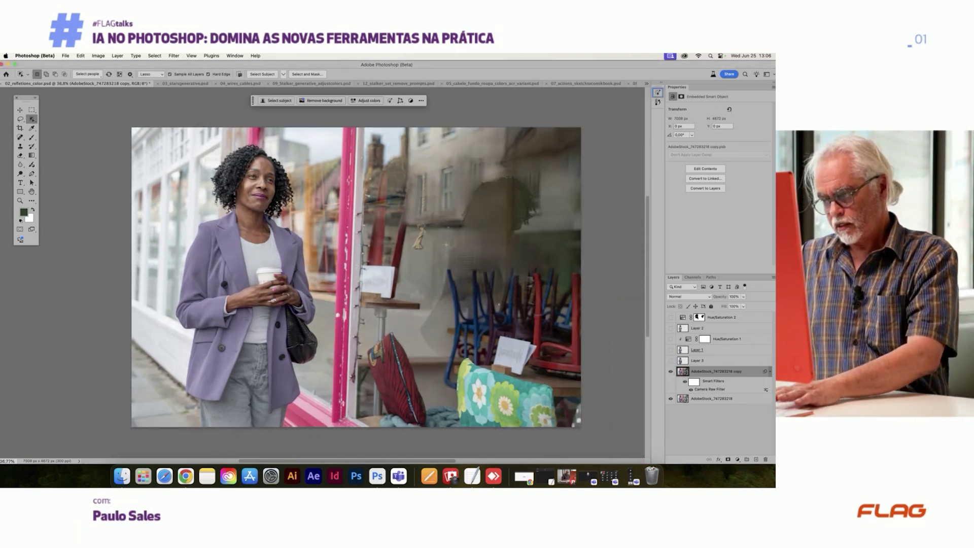
Step: Reopen the photo copy's Camera Raw filter and create a people mask covering only the woman's clothes
{"action": "double_click", "coordinate": [710, 390]}
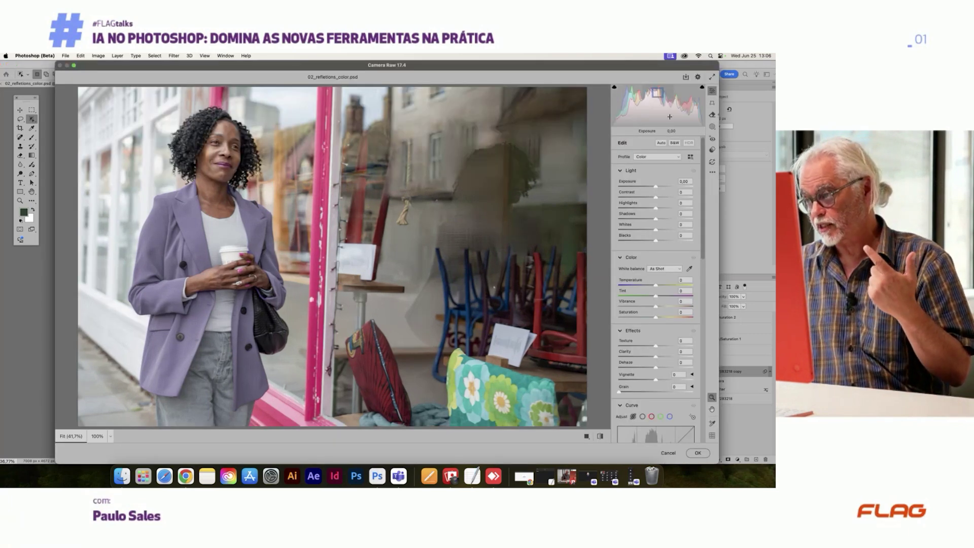
{"action": "left_click", "coordinate": [714, 126]}
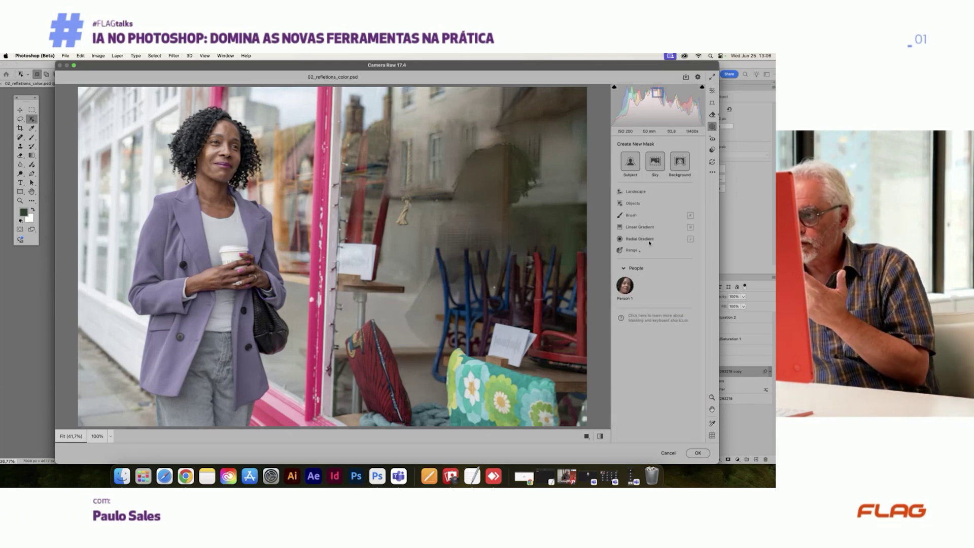
{"action": "mouse_move", "coordinate": [628, 291]}
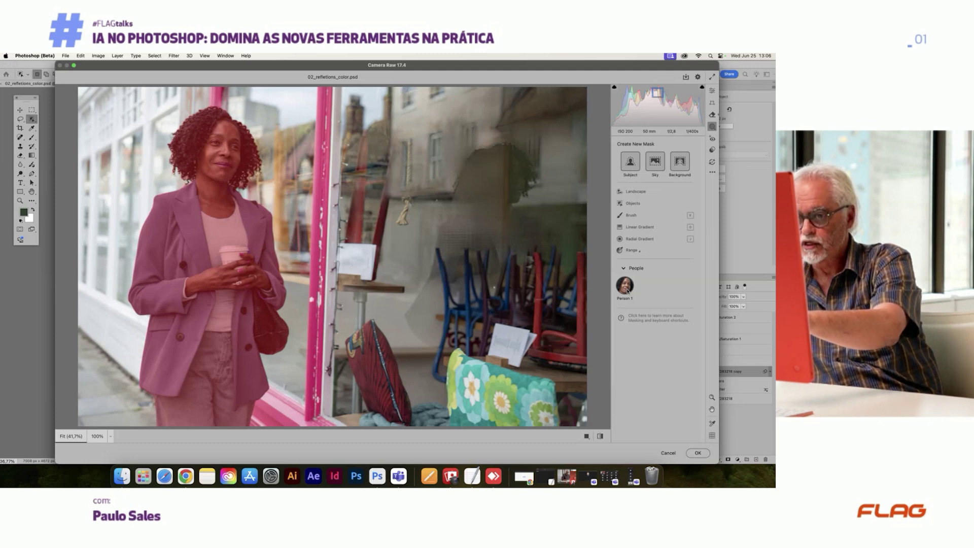
{"action": "left_click", "coordinate": [625, 286]}
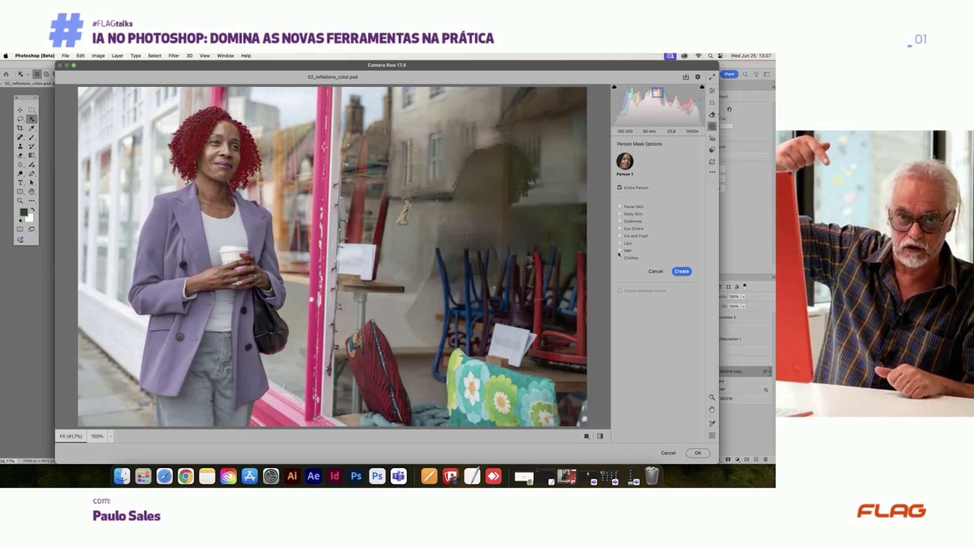
{"action": "left_click", "coordinate": [621, 258]}
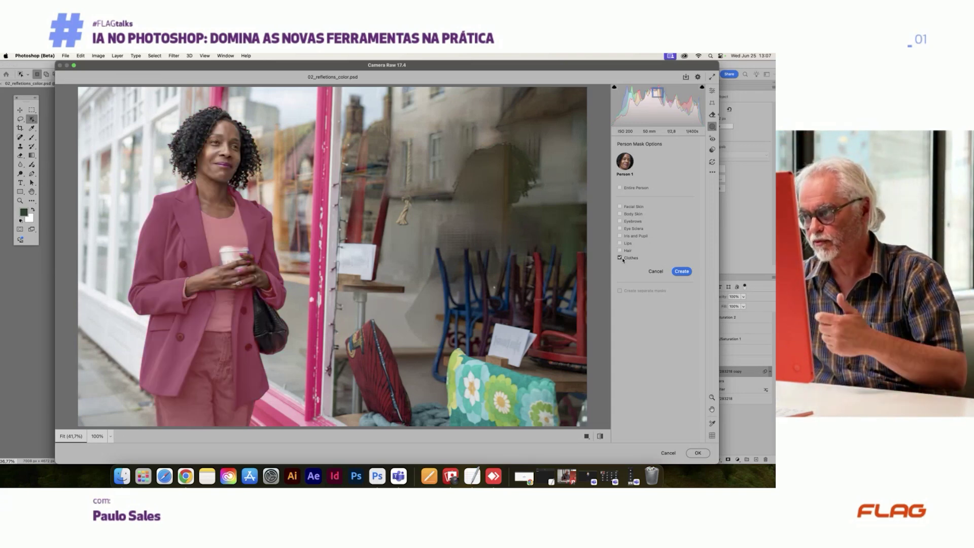
{"action": "left_click", "coordinate": [682, 271]}
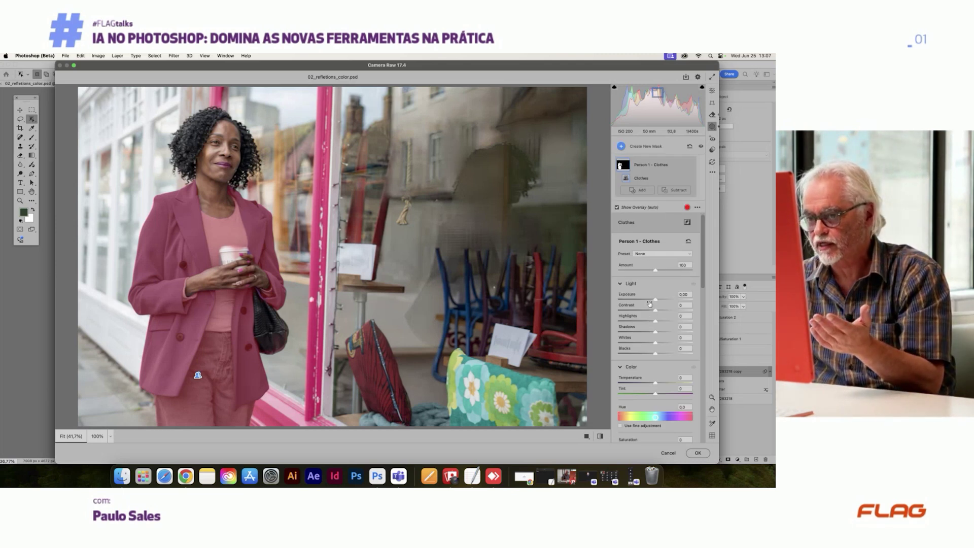
Step: Try Temperature +30 and Exposure +0.55 on the clothes mask, and discard the Camera Raw changes
{"action": "mouse_move", "coordinate": [655, 383]}
{"action": "left_mouse_down"}
{"action": "mouse_move", "coordinate": [632, 384]}
{"action": "mouse_move", "coordinate": [671, 384]}
{"action": "left_mouse_up"}
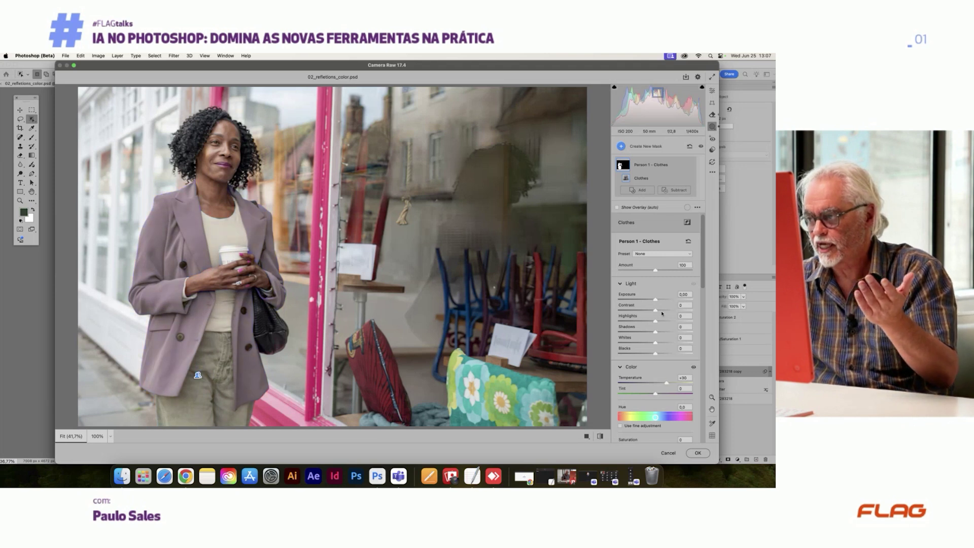
{"action": "left_click_drag", "start_coordinate": [656, 300], "coordinate": [662, 301]}
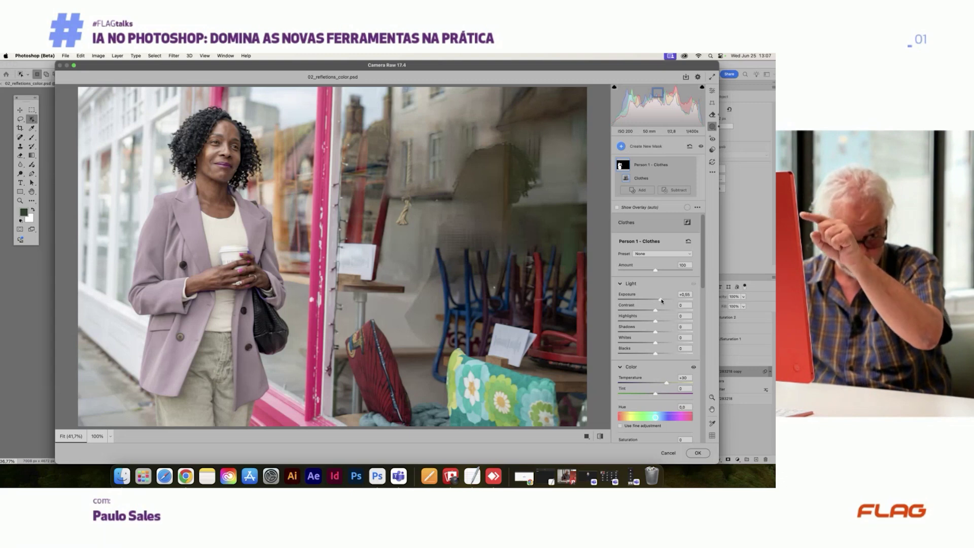
{"action": "left_click", "coordinate": [669, 453]}
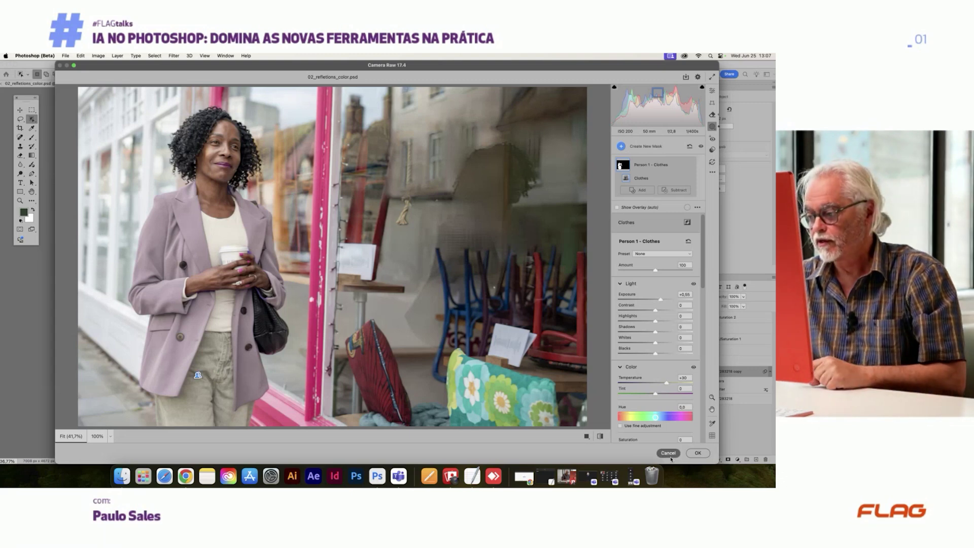
{"action": "left_click", "coordinate": [451, 229]}
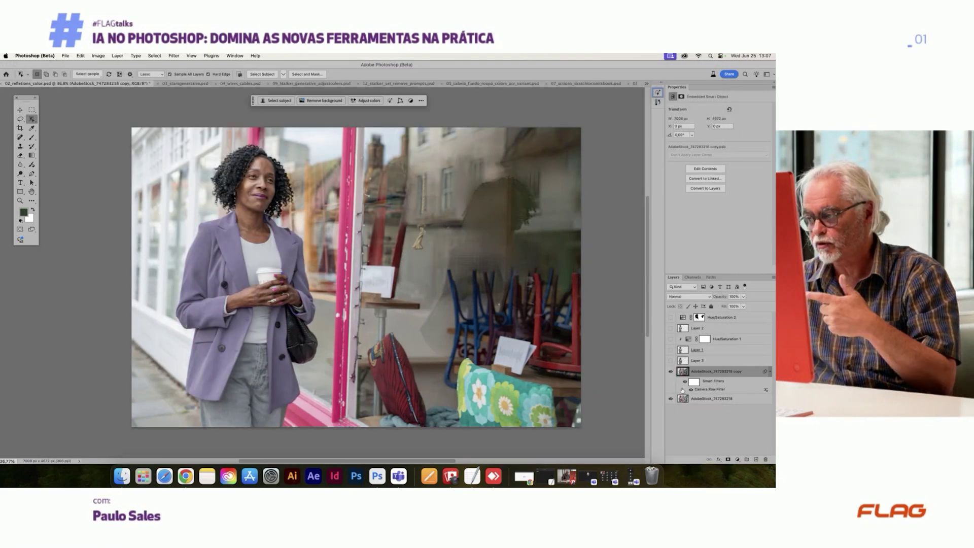
Step: Hide the filtered photo copy and select the original photo layer
{"action": "key", "text": "super+comma"}
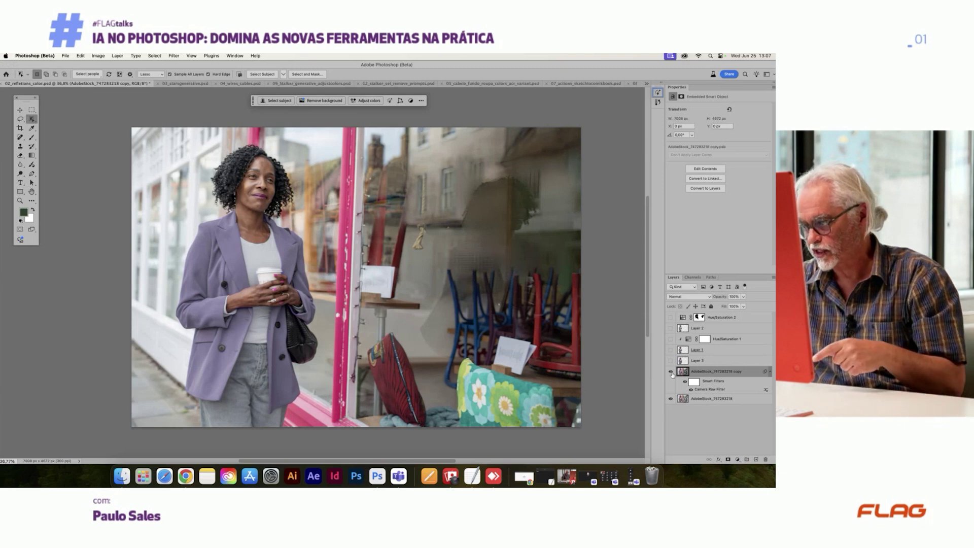
{"action": "left_click", "coordinate": [705, 400]}
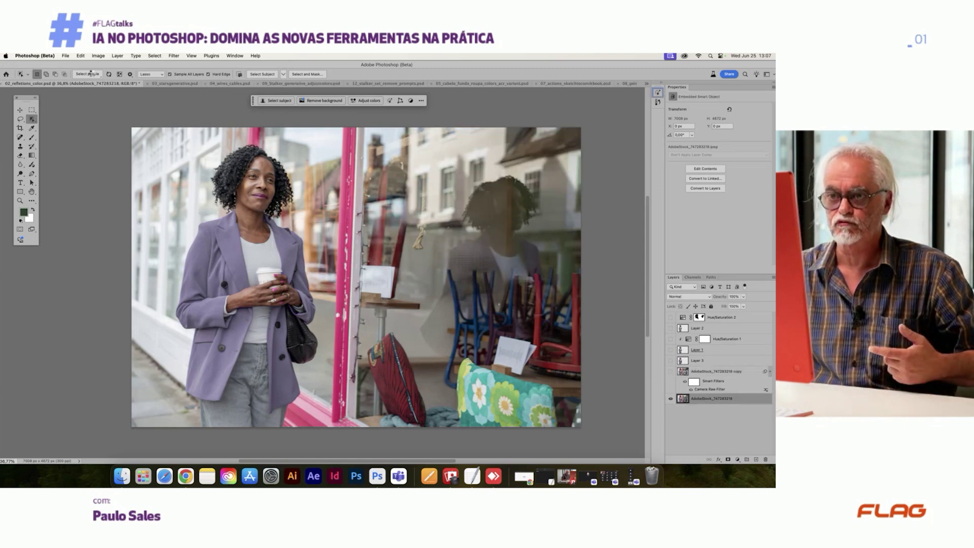
Step: View the body-part and clothing options that Select People offers for the woman, and close them
{"action": "left_click", "coordinate": [92, 74]}
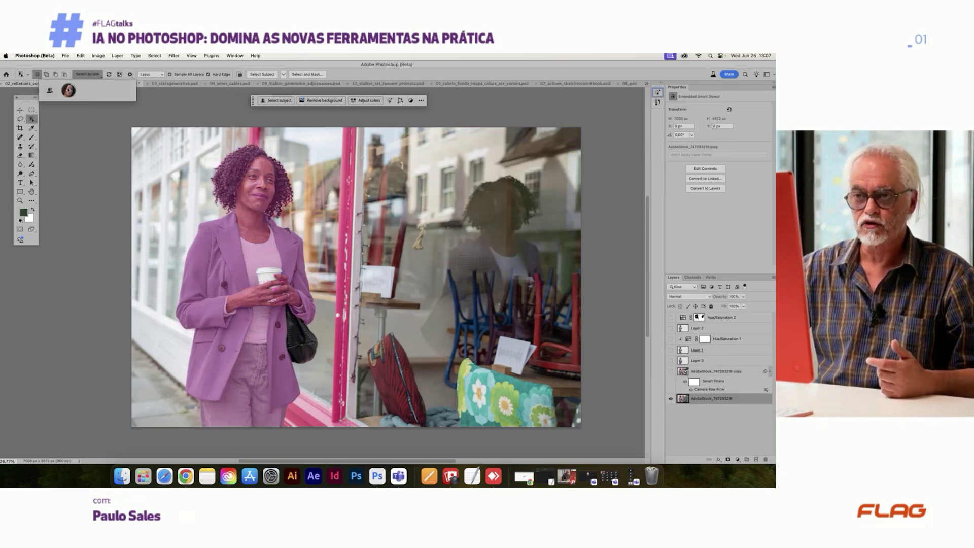
{"action": "left_click", "coordinate": [68, 90]}
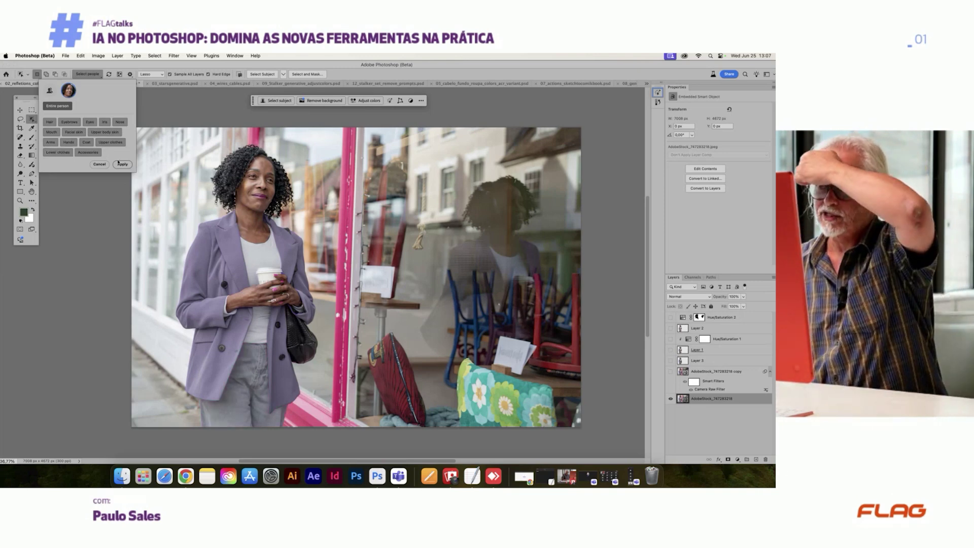
{"action": "key", "text": "Return"}
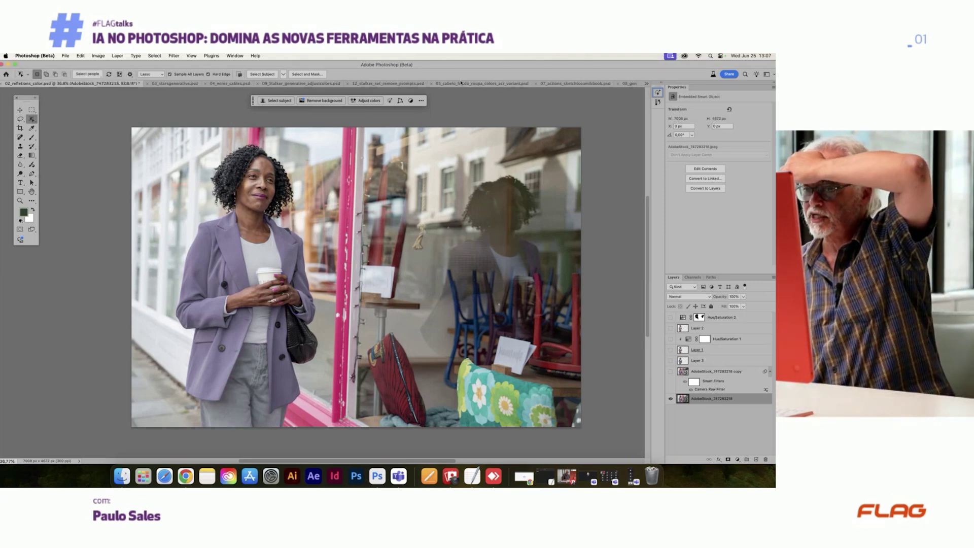
Step: Add an Adjust Colors Hue/Saturation layer above the original photo, keep the Prominent Colors preset after trying Default, and target the pink color
{"action": "left_click", "coordinate": [369, 101]}
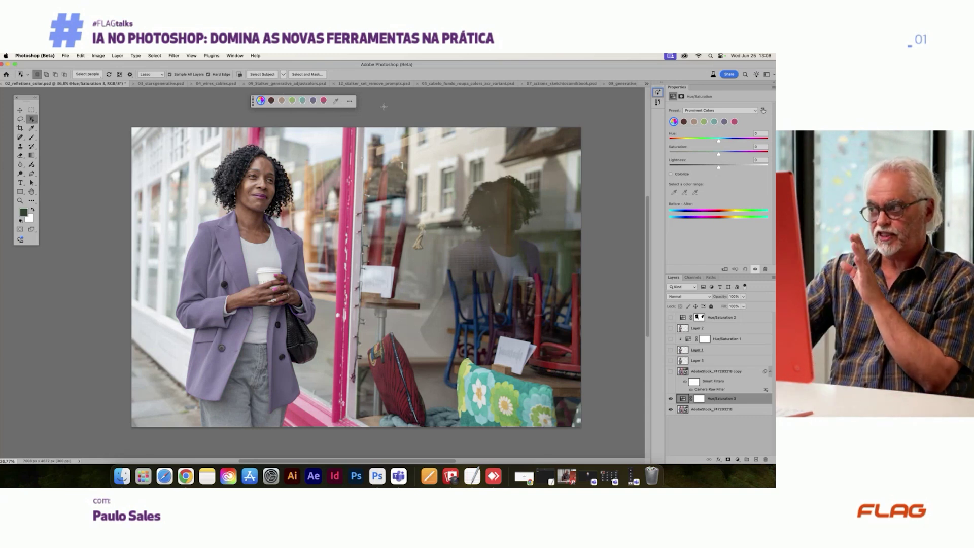
{"action": "left_click", "coordinate": [718, 111]}
{"action": "left_click", "coordinate": [716, 101]}
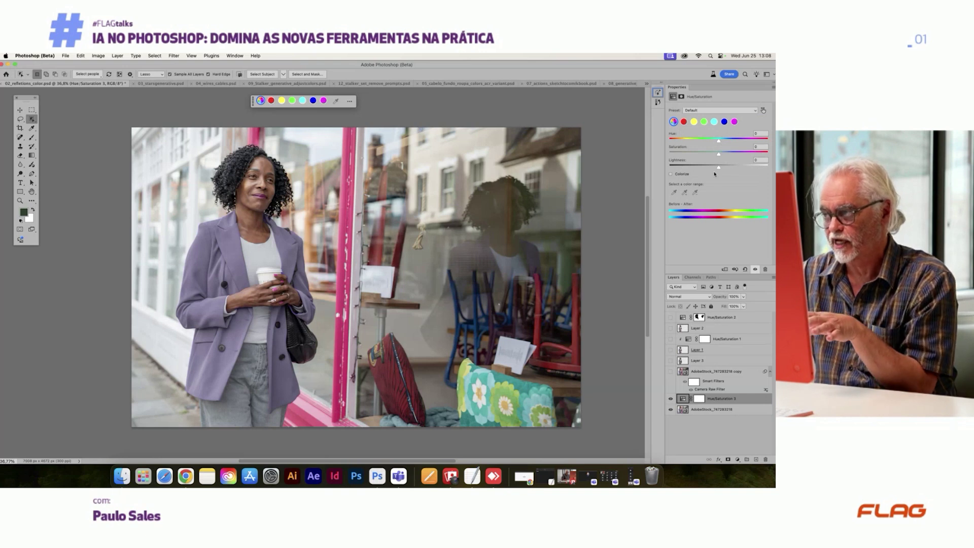
{"action": "left_click", "coordinate": [712, 111]}
{"action": "left_click", "coordinate": [711, 120]}
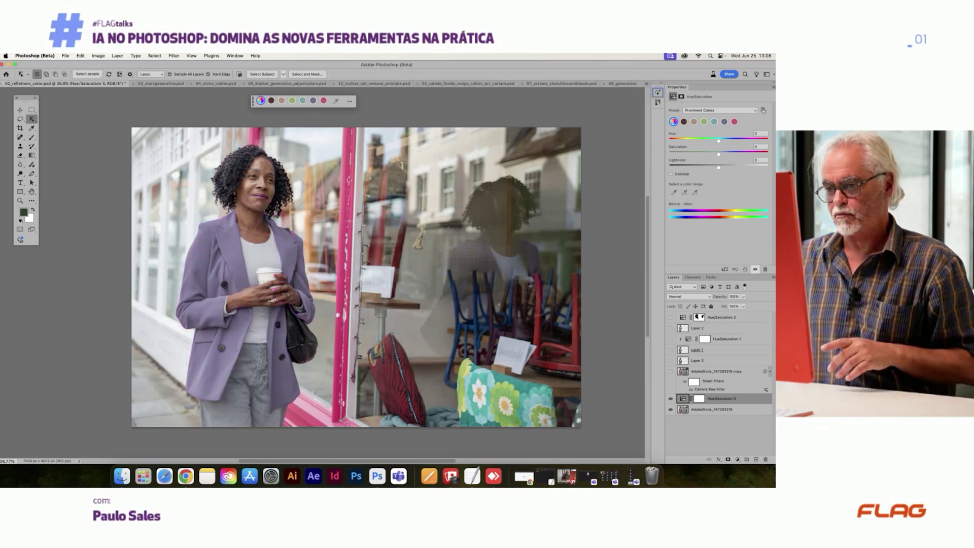
{"action": "left_click", "coordinate": [324, 101]}
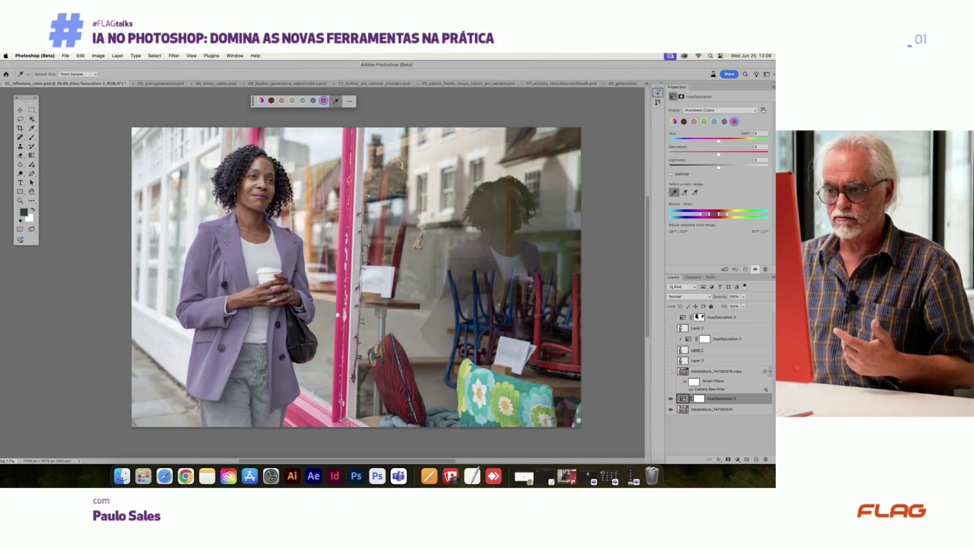
Step: Sample the blazer's purple as the adjustment's target color, reduce its saturation almost fully and raise its lightness strongly
{"action": "left_click", "coordinate": [228, 247]}
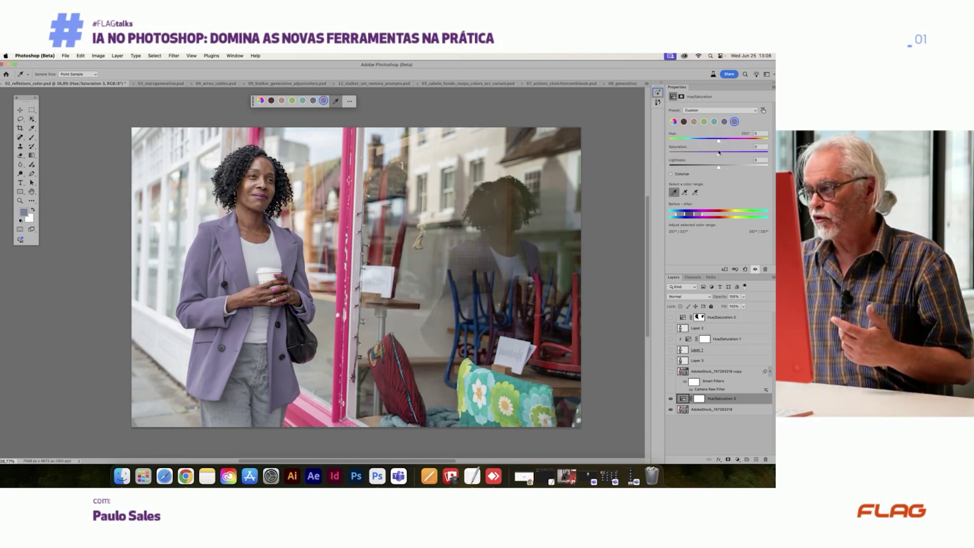
{"action": "left_click_drag", "start_coordinate": [718, 152], "coordinate": [660, 171]}
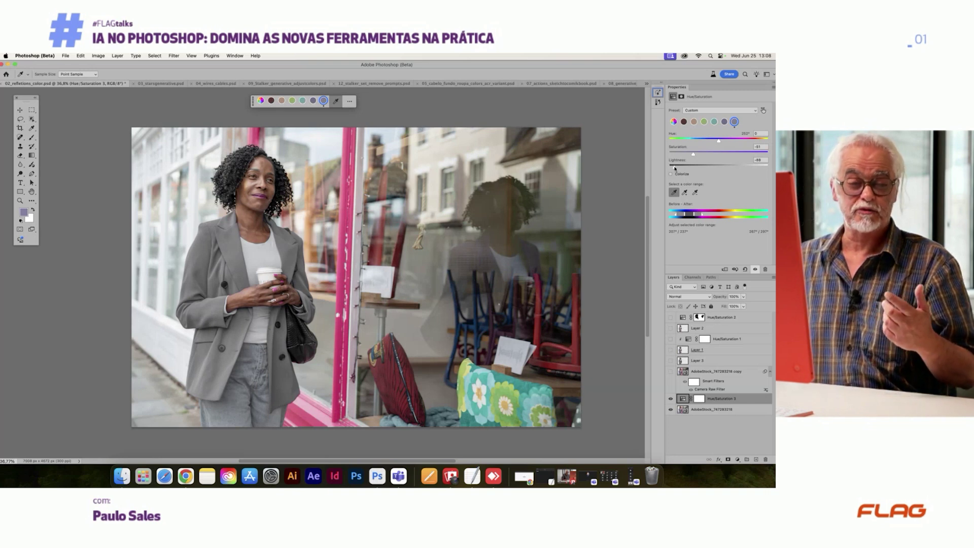
{"action": "left_click_drag", "start_coordinate": [675, 168], "coordinate": [760, 170]}
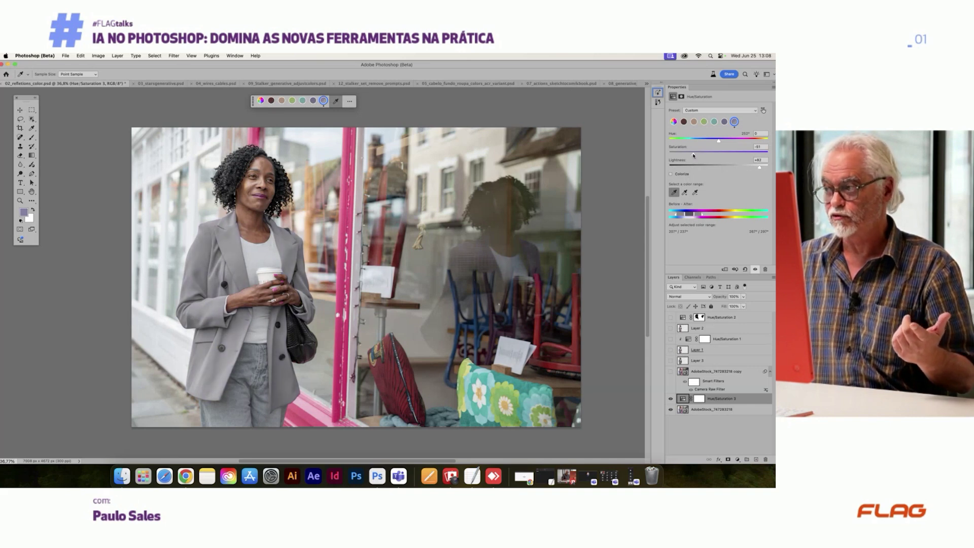
{"action": "left_click_drag", "start_coordinate": [693, 153], "coordinate": [679, 162]}
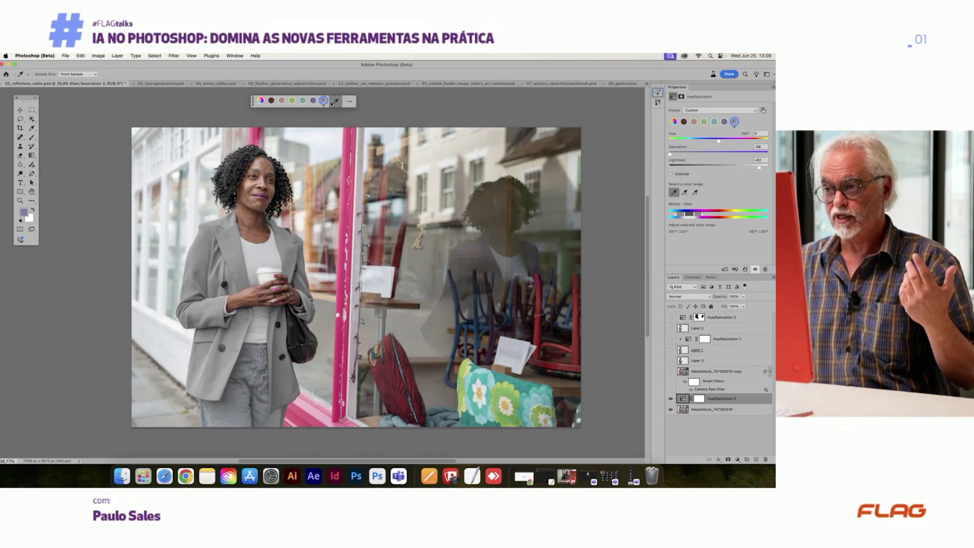
Step: Retarget the Hue/Saturation adjustment to the pink of the window frame by sampling it in the photo
{"action": "key", "text": "w"}
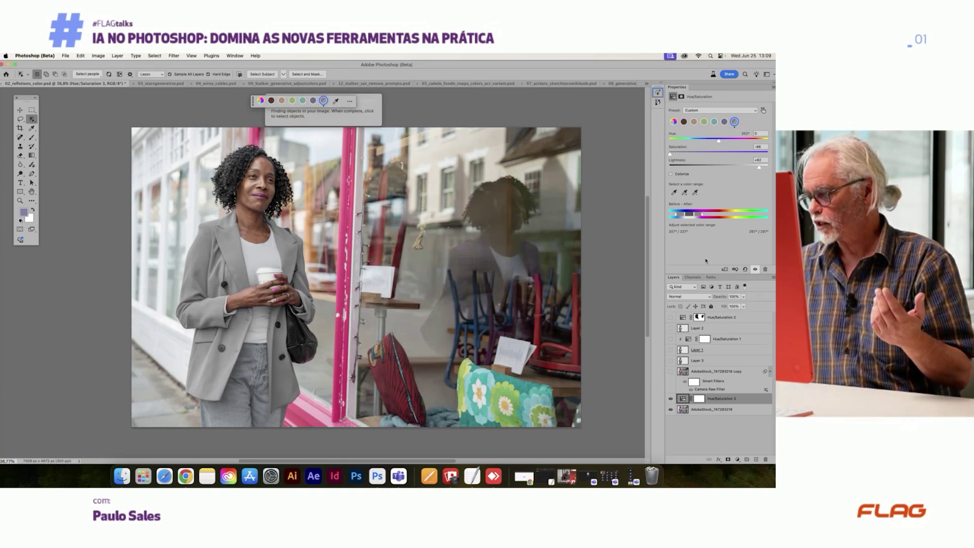
{"action": "left_click_drag", "start_coordinate": [253, 101], "coordinate": [191, 102]}
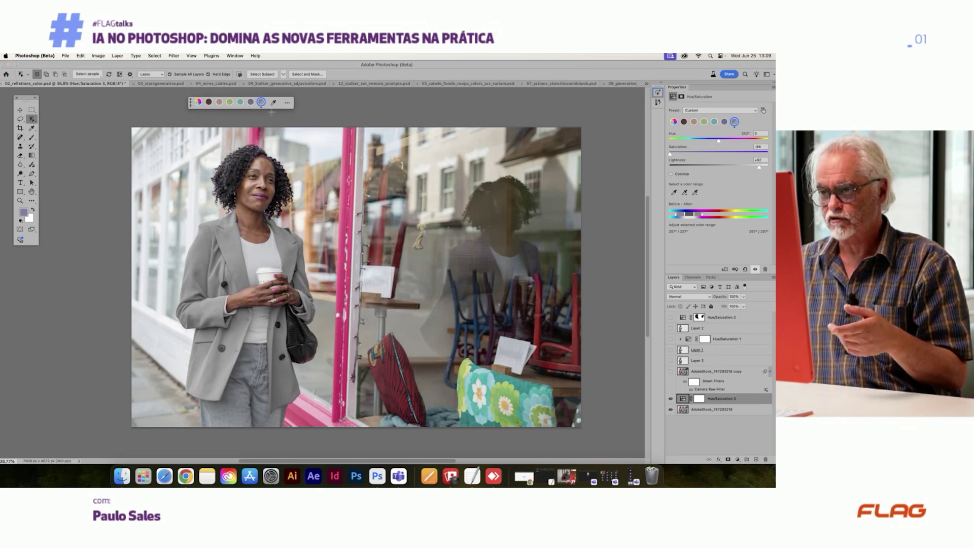
{"action": "left_click", "coordinate": [273, 102]}
{"action": "left_click", "coordinate": [343, 145]}
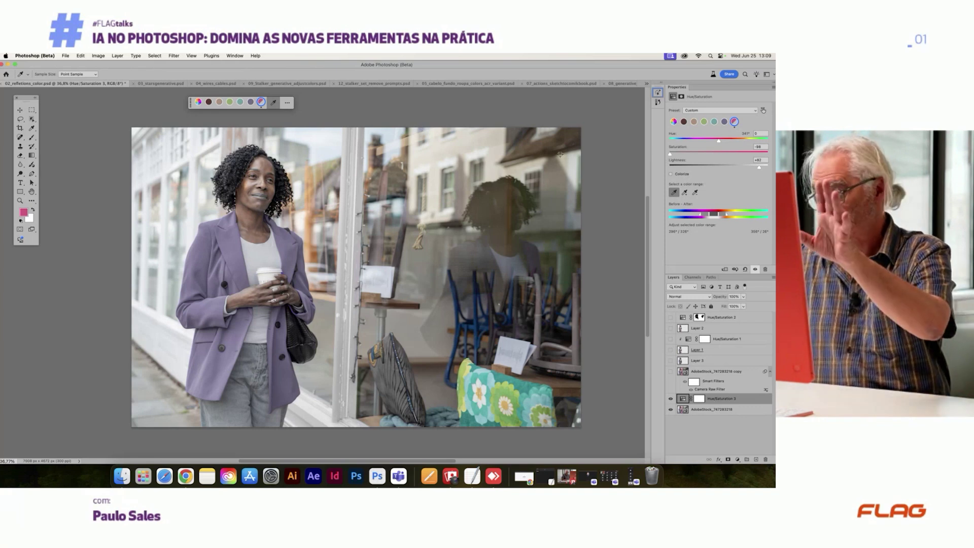
Step: Delete the Hue/Saturation adjustment layer and remove the background of the original photo with cloud processing as the default
{"action": "left_click", "coordinate": [20, 110]}
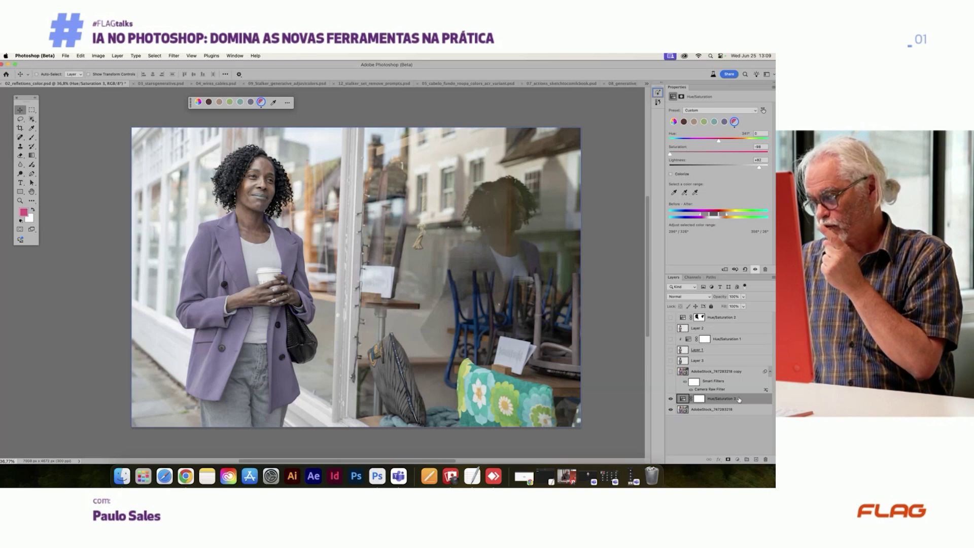
{"action": "key", "text": "Delete"}
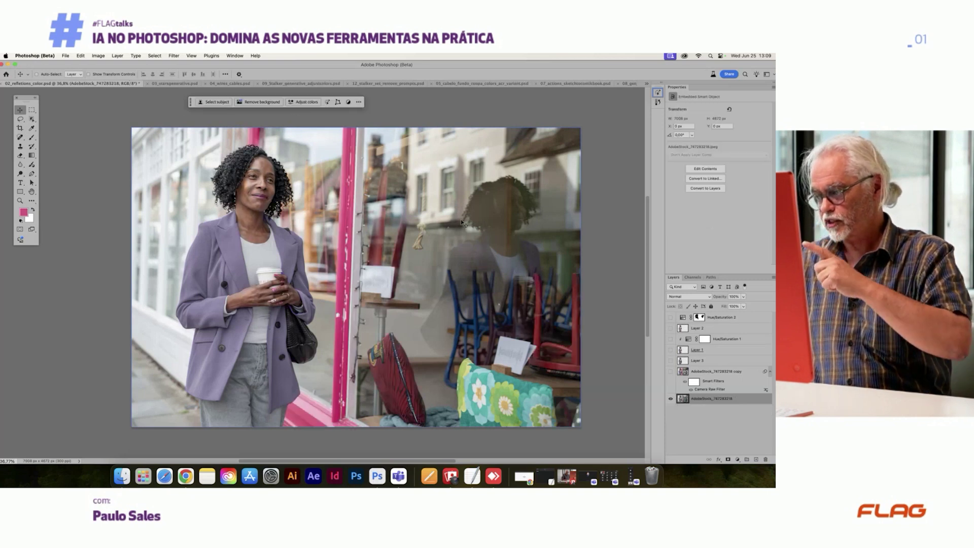
{"action": "left_click", "coordinate": [253, 103]}
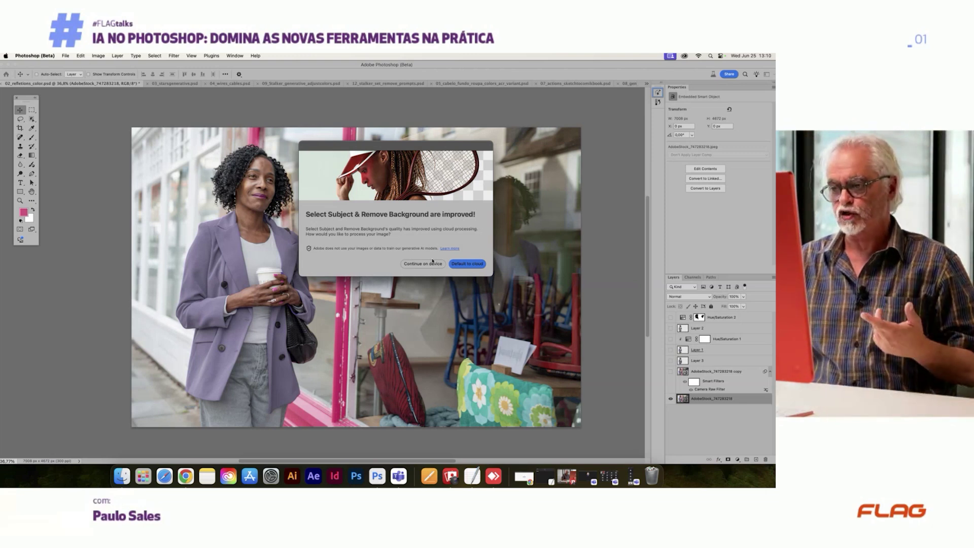
{"action": "left_click", "coordinate": [464, 265]}
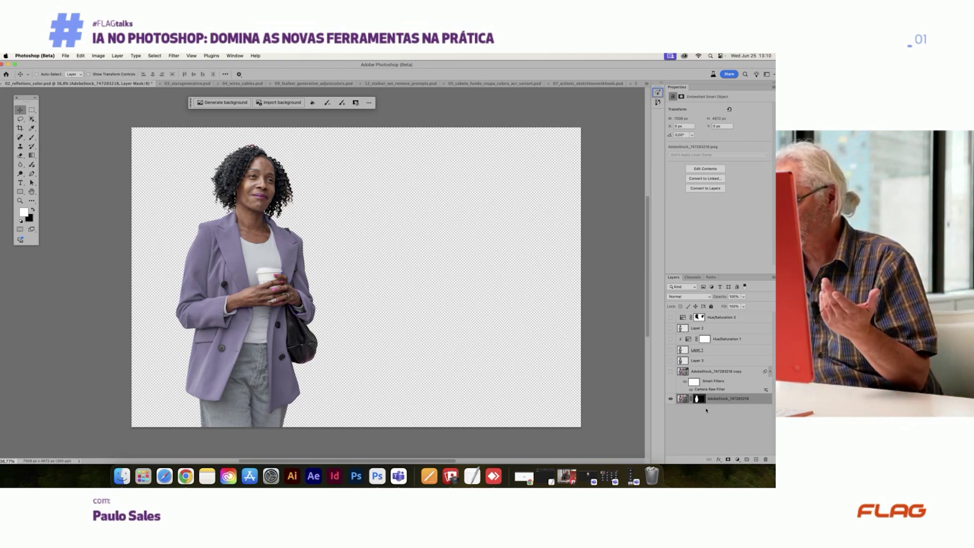
Step: Add an empty layer below the woman's cutout and hide the cutout layer
{"action": "left_click", "coordinate": [757, 460]}
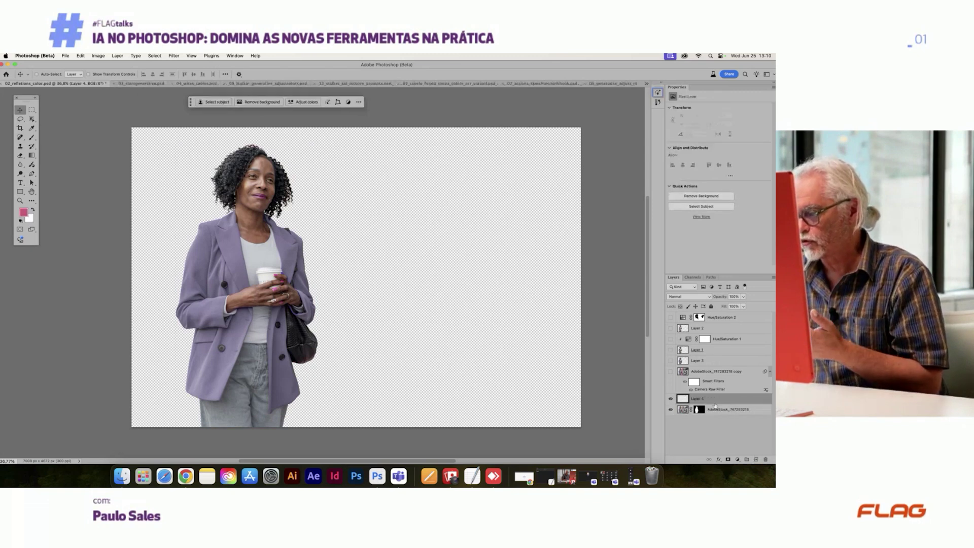
{"action": "left_click_drag", "start_coordinate": [714, 399], "coordinate": [711, 420]}
{"action": "left_click", "coordinate": [671, 399]}
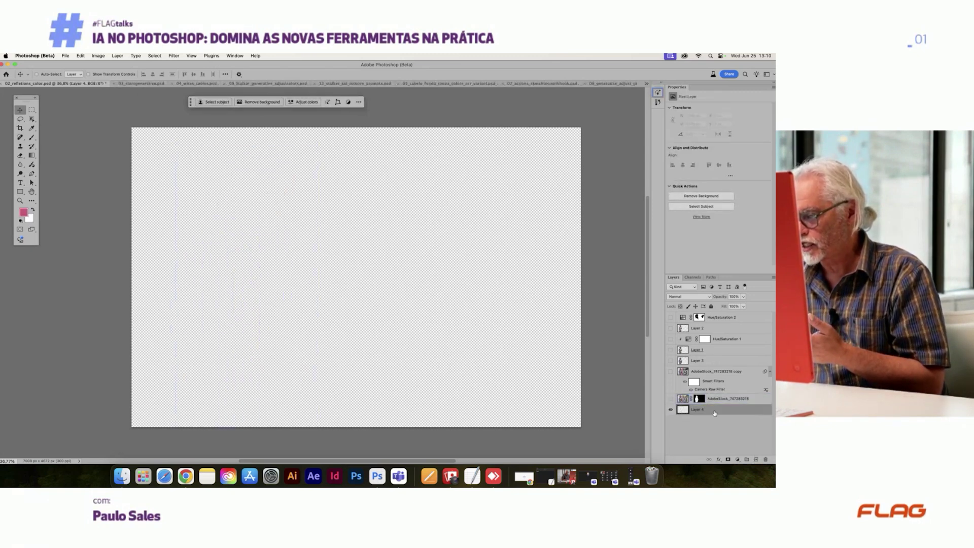
Step: Select the whole canvas and generate an image on the empty layer with the prompt "rua cheia de pessoas"
{"action": "left_click", "coordinate": [155, 56]}
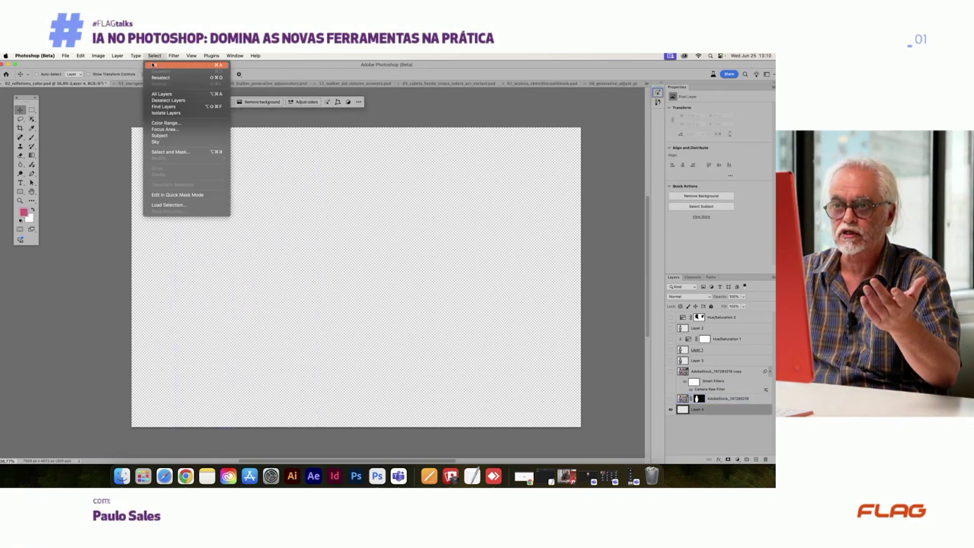
{"action": "left_click", "coordinate": [151, 65]}
{"action": "left_click", "coordinate": [213, 102]}
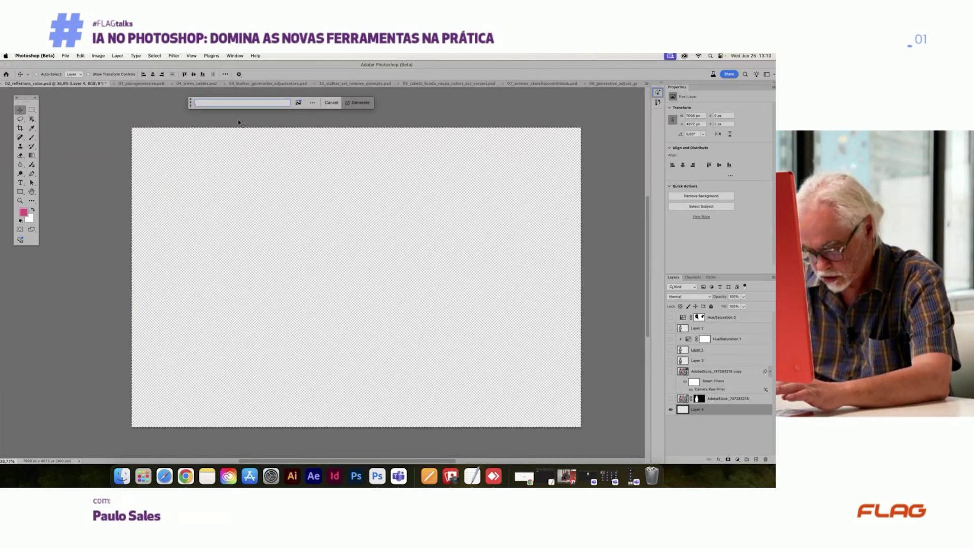
{"action": "type", "text": "rua cheia de pessoas"}
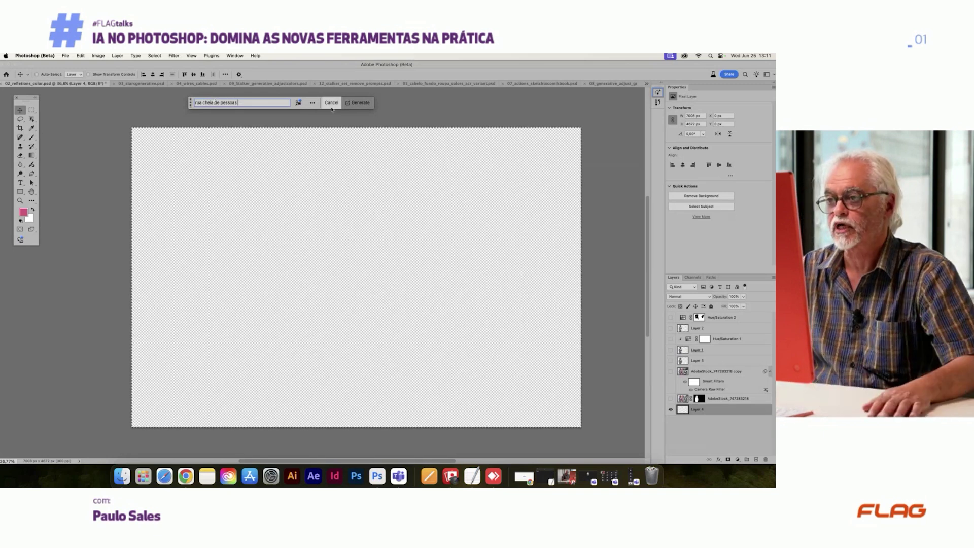
{"action": "left_click", "coordinate": [359, 103]}
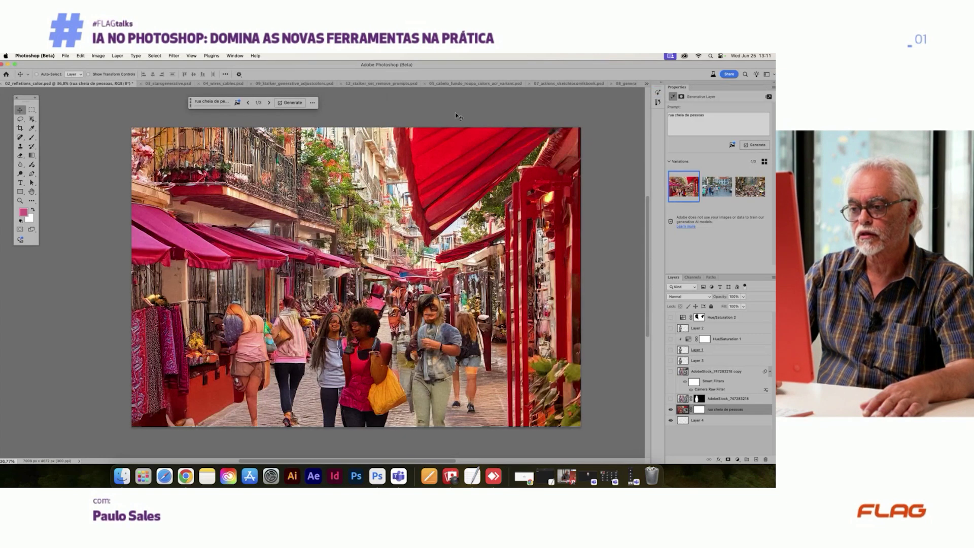
Step: Examine the people and faces in the first generated street variation up close
{"action": "scroll", "coordinate": [383, 341], "scroll_direction": "up", "scroll_amount": 5}
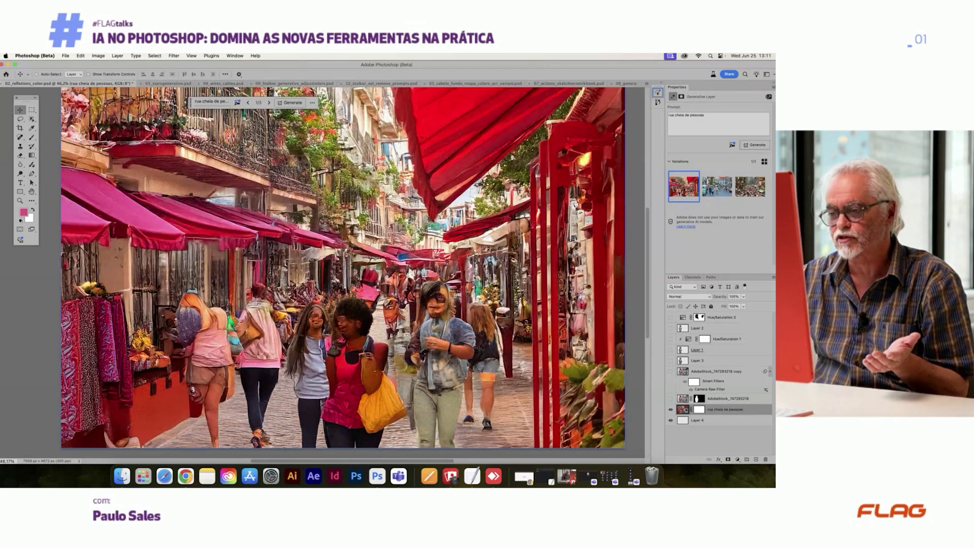
{"action": "scroll", "coordinate": [383, 341], "scroll_direction": "down", "scroll_amount": 3}
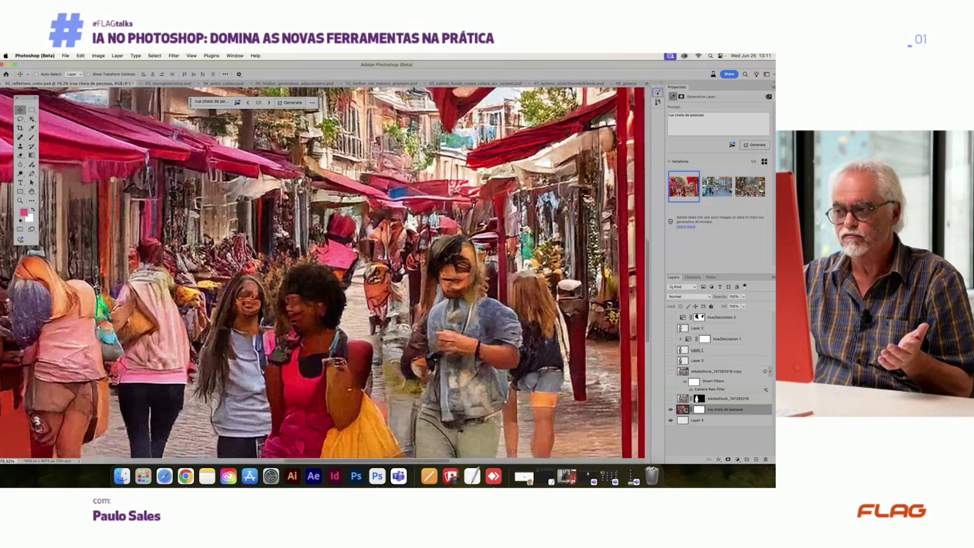
{"action": "scroll", "coordinate": [383, 341], "scroll_direction": "down", "scroll_amount": 1}
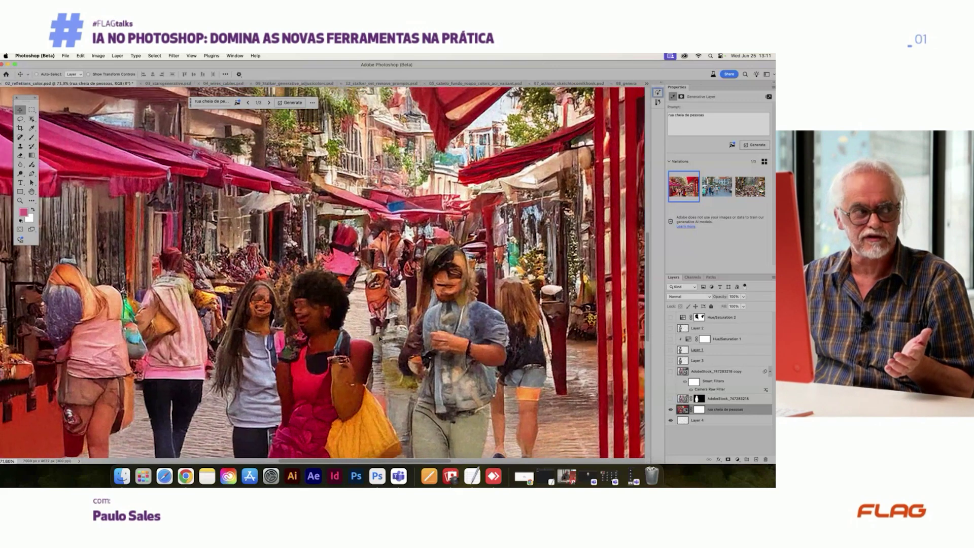
{"action": "scroll", "coordinate": [382, 339], "scroll_direction": "down", "scroll_amount": 2}
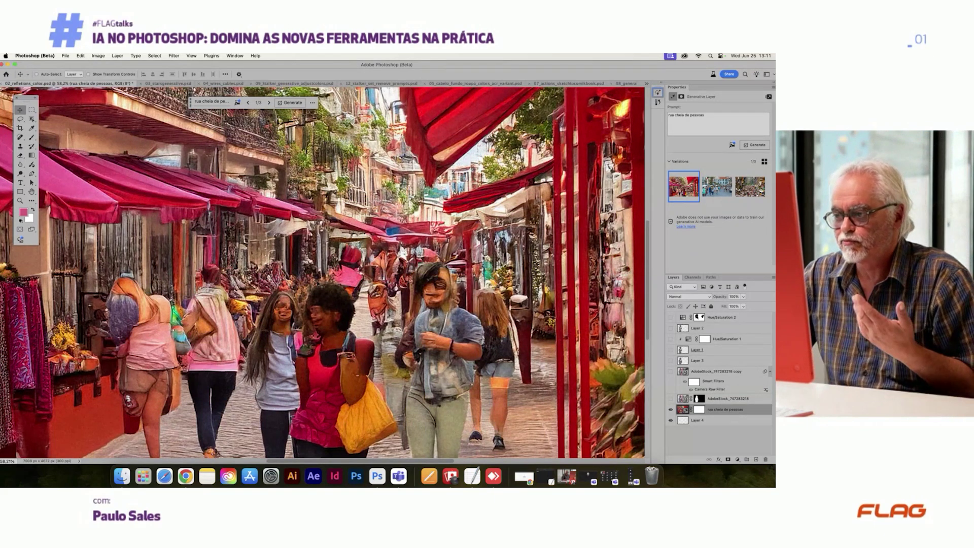
{"action": "scroll", "coordinate": [343, 310], "scroll_direction": "down", "scroll_amount": 3}
{"action": "scroll", "coordinate": [397, 325], "scroll_direction": "up", "scroll_amount": 5}
{"action": "scroll", "coordinate": [396, 323], "scroll_direction": "down", "scroll_amount": 2}
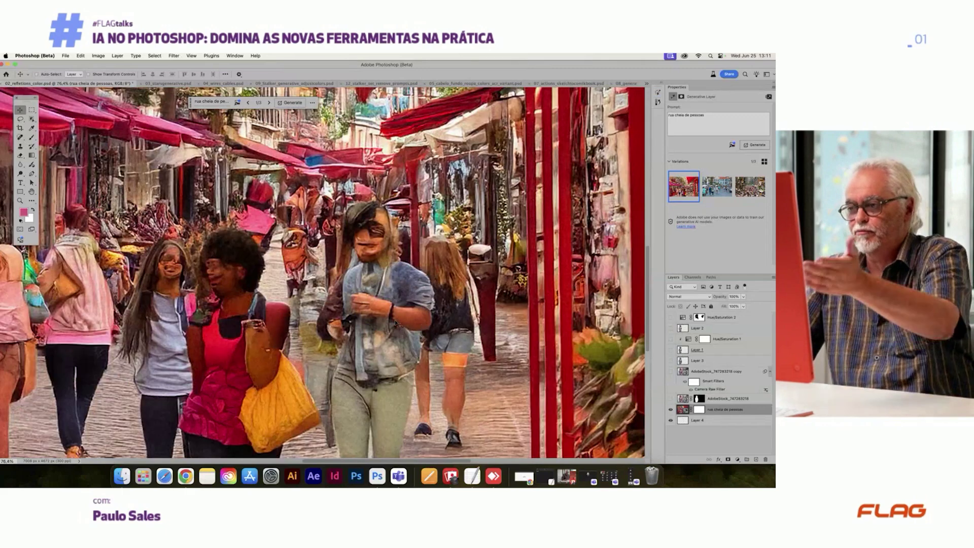
Step: View the second and third generated variations, and briefly show the woman's cutout over the third one
{"action": "left_click", "coordinate": [717, 186]}
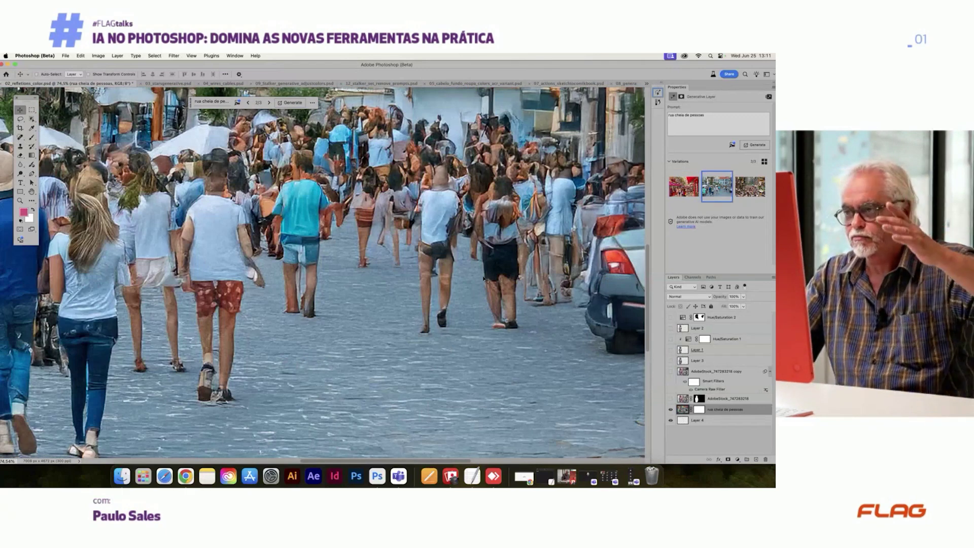
{"action": "scroll", "coordinate": [457, 287], "scroll_direction": "down", "scroll_amount": 1}
{"action": "scroll", "coordinate": [381, 295], "scroll_direction": "down", "scroll_amount": 1}
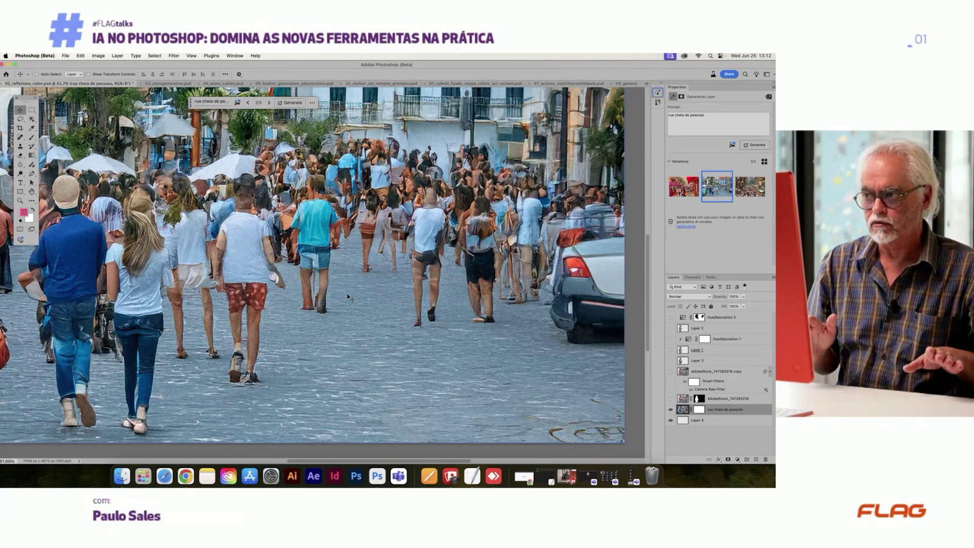
{"action": "scroll", "coordinate": [304, 287], "scroll_direction": "down", "scroll_amount": 3}
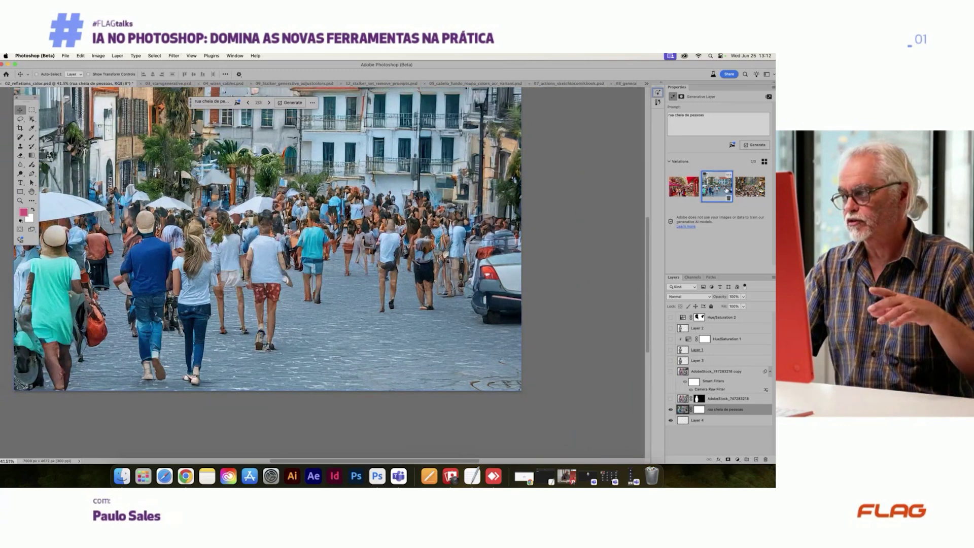
{"action": "left_click", "coordinate": [744, 185]}
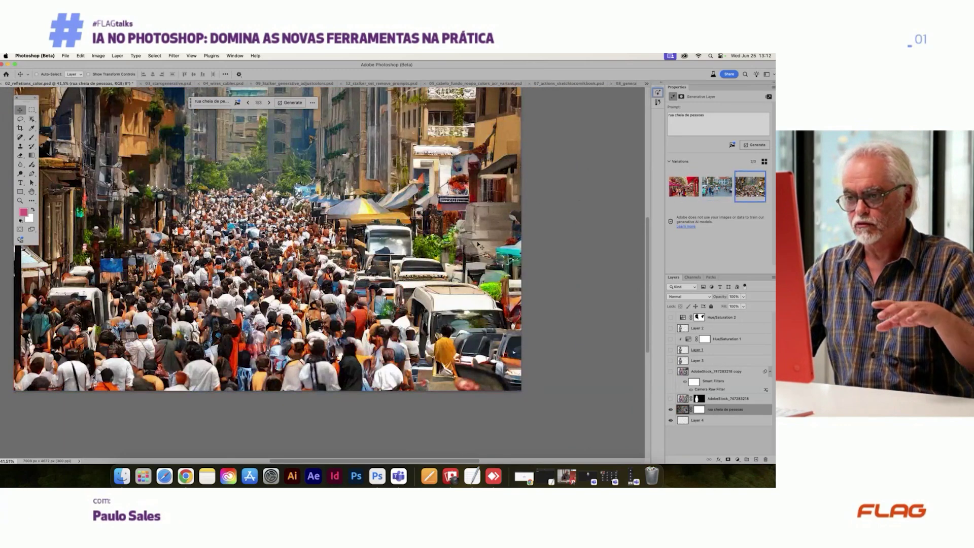
{"action": "left_click", "coordinate": [670, 399]}
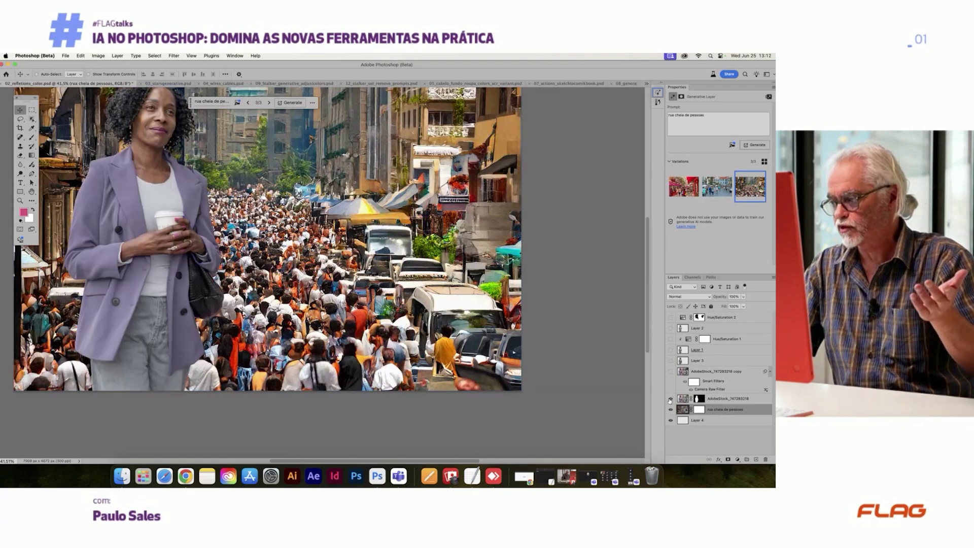
{"action": "left_click", "coordinate": [670, 399]}
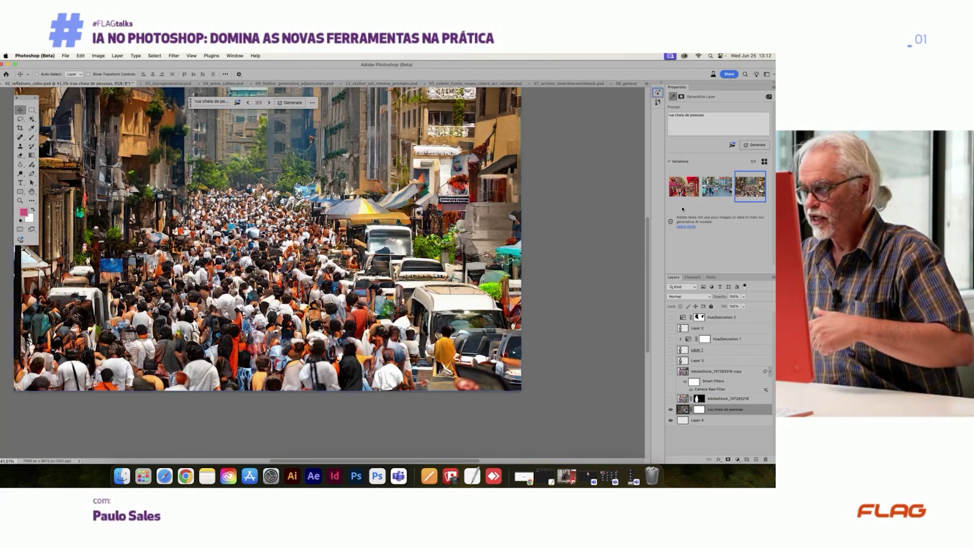
Step: Switch back to the first generated variation and briefly show the woman's cutout over it
{"action": "left_click", "coordinate": [684, 186]}
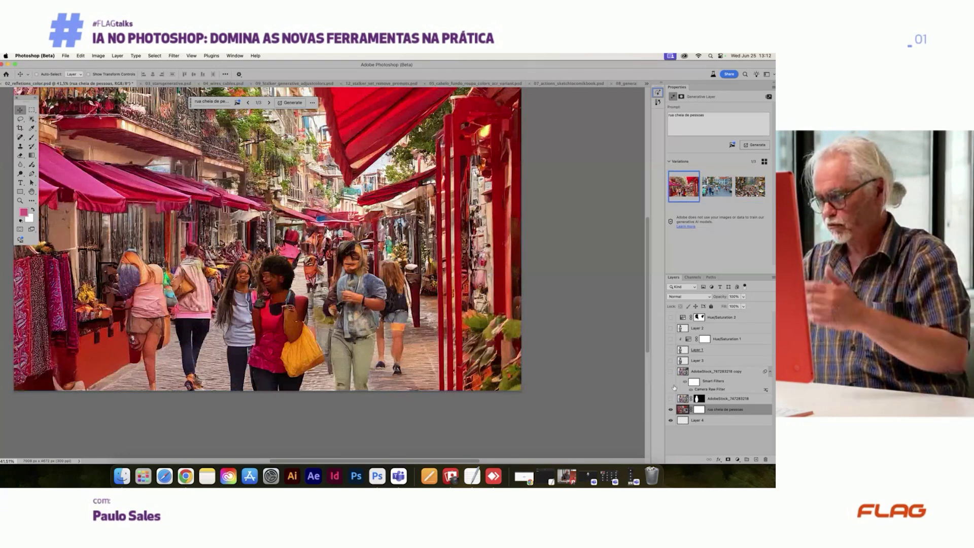
{"action": "scroll", "coordinate": [510, 333], "scroll_direction": "down", "scroll_amount": 2}
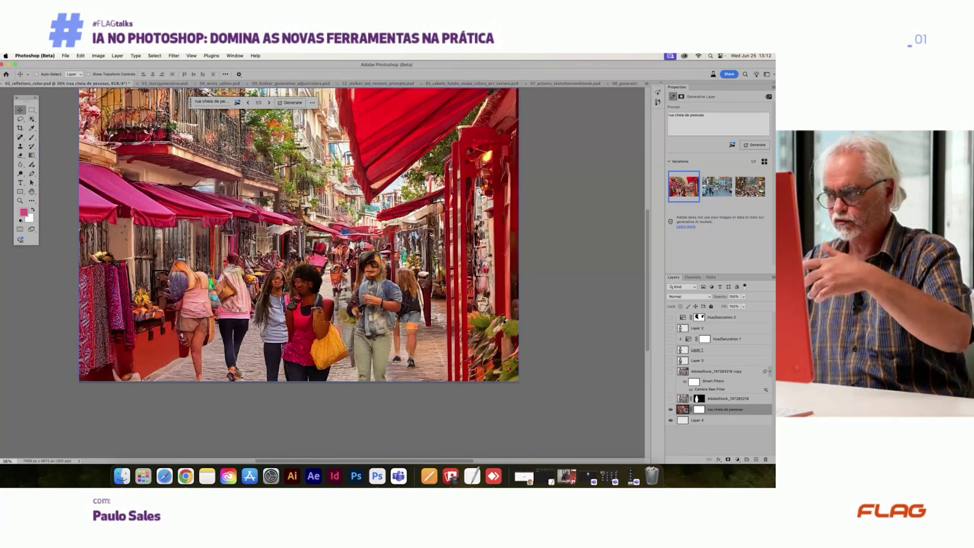
{"action": "left_click", "coordinate": [671, 398]}
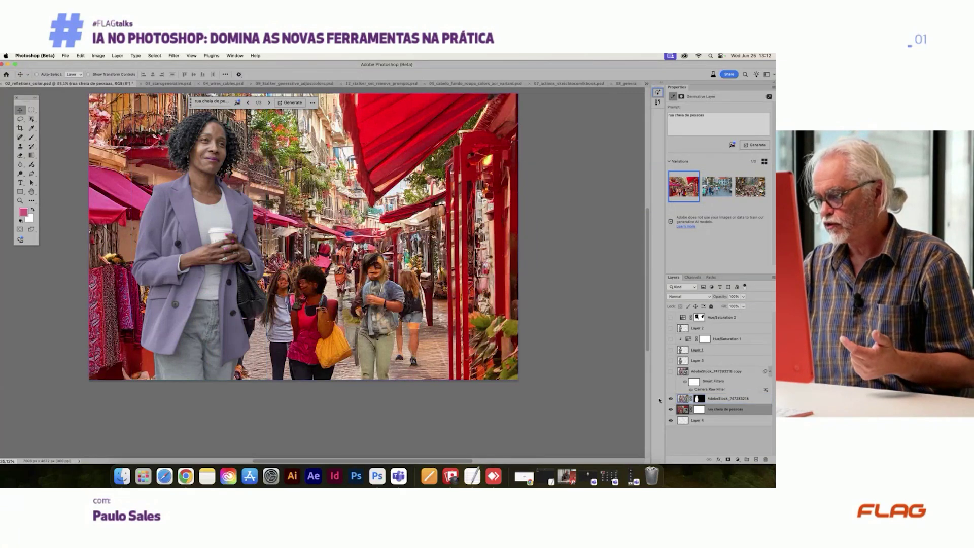
{"action": "left_click", "coordinate": [670, 399]}
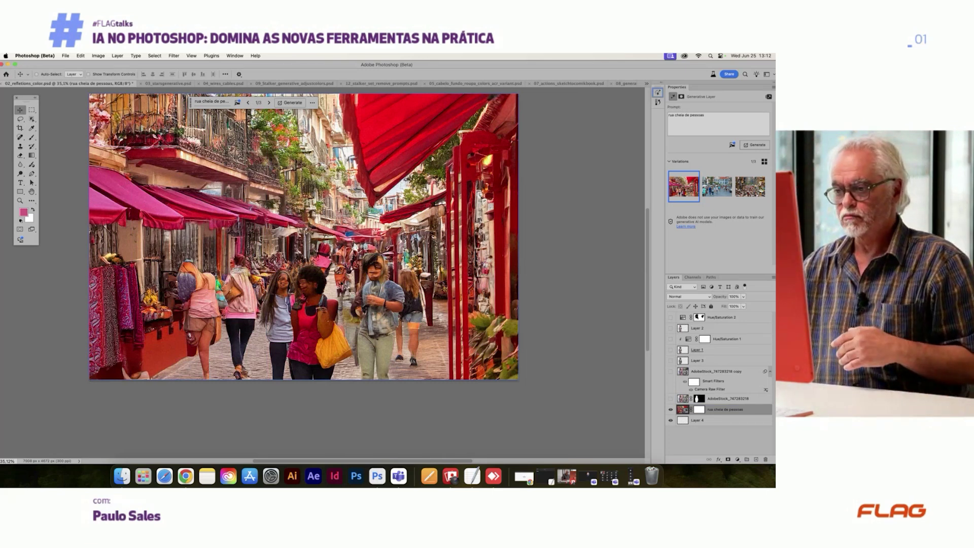
Step: Inspect the face of the generated person in the denim jacket up close, and show the rulers
{"action": "scroll", "coordinate": [376, 269], "scroll_direction": "up", "scroll_amount": 10}
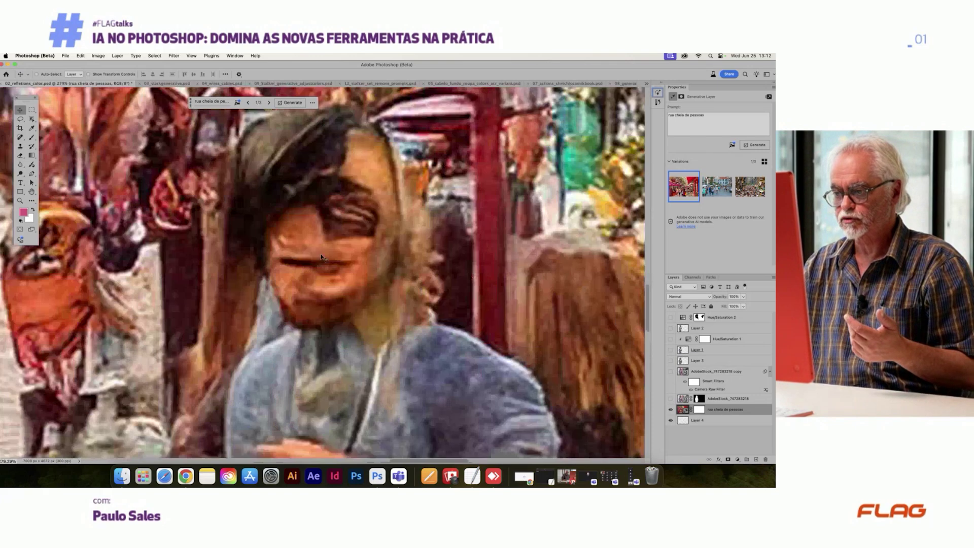
{"action": "scroll", "coordinate": [331, 258], "scroll_direction": "down", "scroll_amount": 10}
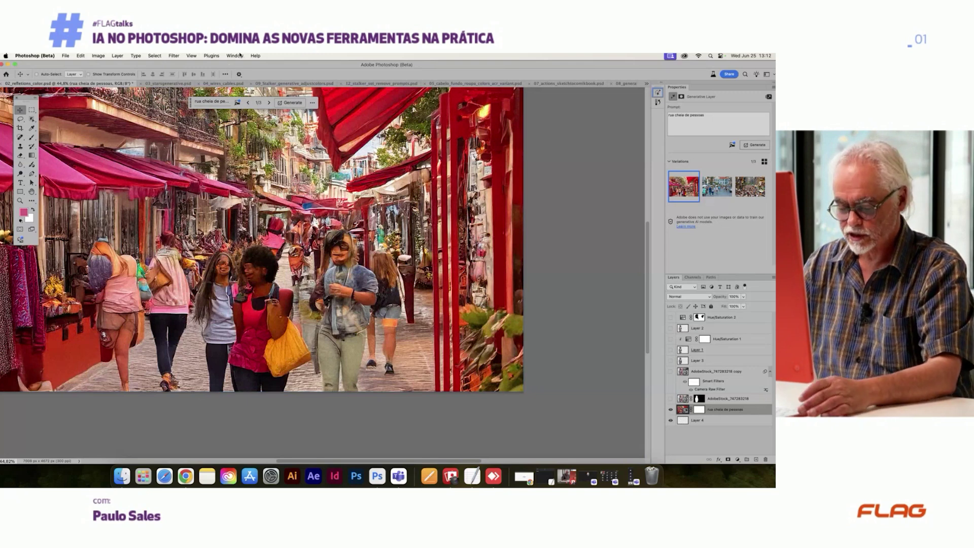
{"action": "key", "text": "super+r"}
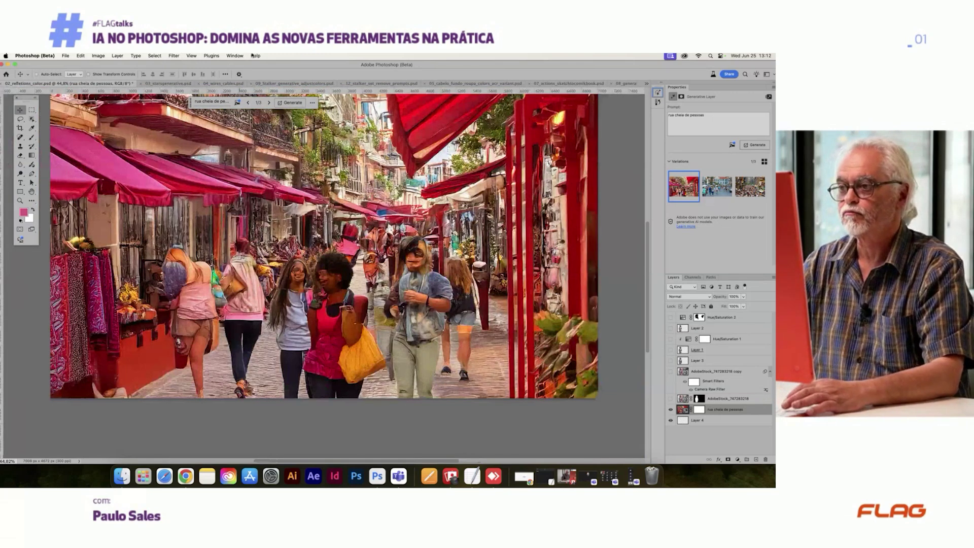
Step: Place a horizontal guide at the head level of the generated crowd and show the woman's cutout over the street
{"action": "left_click_drag", "start_coordinate": [414, 91], "coordinate": [414, 256]}
{"action": "scroll", "coordinate": [322, 234], "scroll_direction": "down", "scroll_amount": 5}
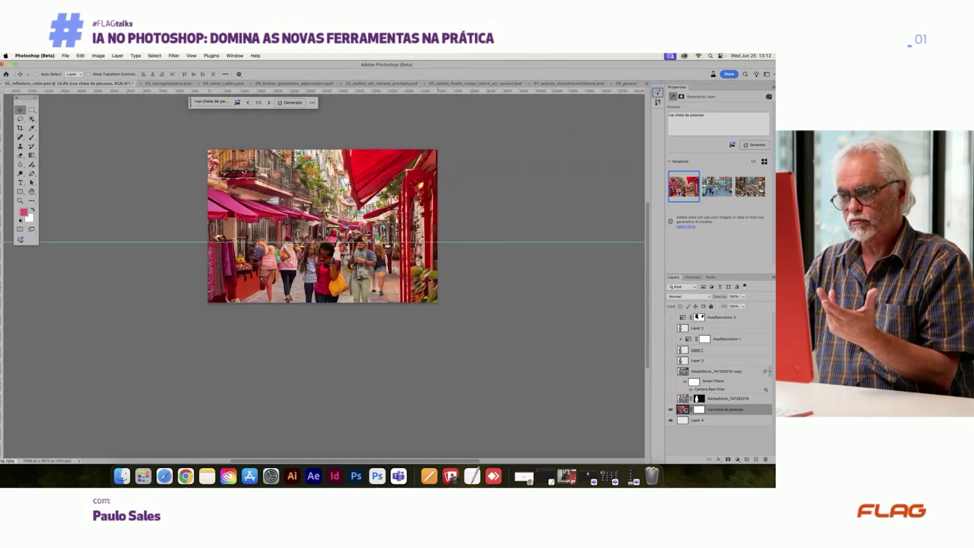
{"action": "left_click", "coordinate": [670, 399]}
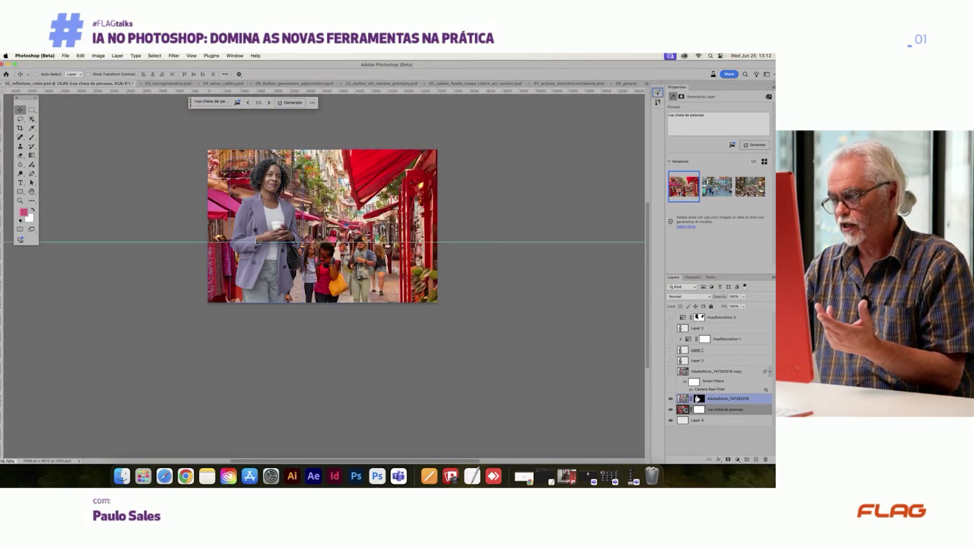
Step: Move the woman's cutout straight down until her face is level with the guide and the crowd's heads
{"action": "left_click", "coordinate": [720, 399]}
{"action": "left_click_drag", "start_coordinate": [281, 167], "coordinate": [275, 250]}
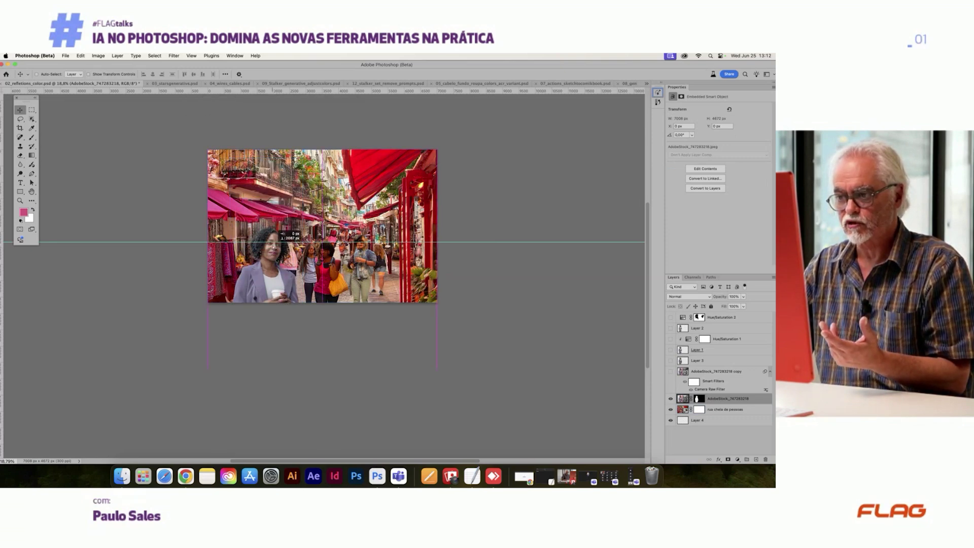
{"action": "scroll", "coordinate": [295, 268], "scroll_direction": "up", "scroll_amount": 5}
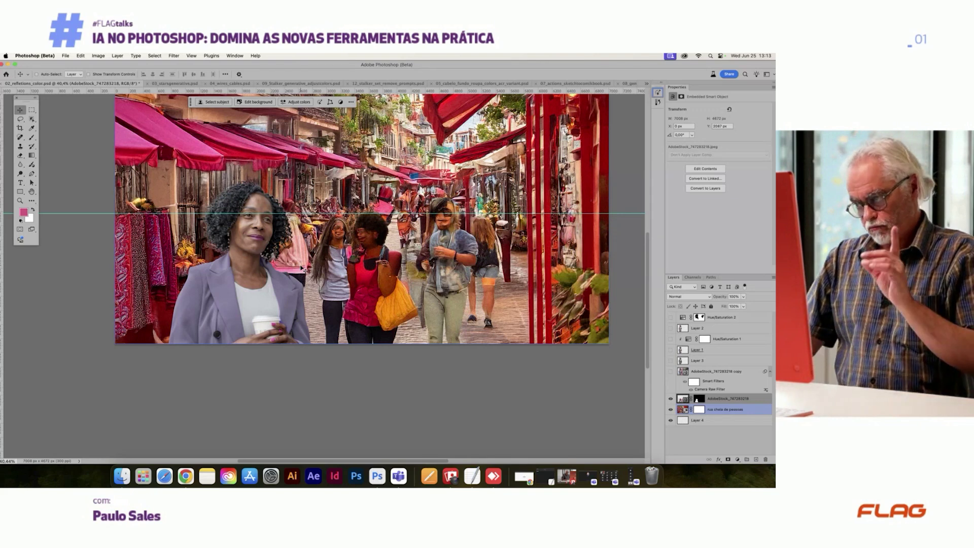
{"action": "scroll", "coordinate": [237, 213], "scroll_direction": "down", "scroll_amount": 2}
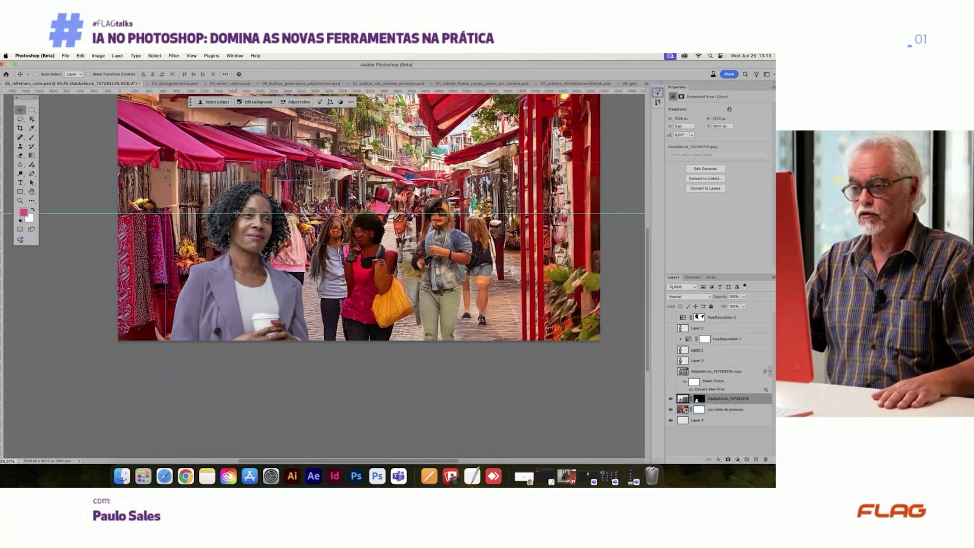
{"action": "scroll", "coordinate": [236, 213], "scroll_direction": "down", "scroll_amount": 1}
{"action": "scroll", "coordinate": [236, 213], "scroll_direction": "up", "scroll_amount": 3}
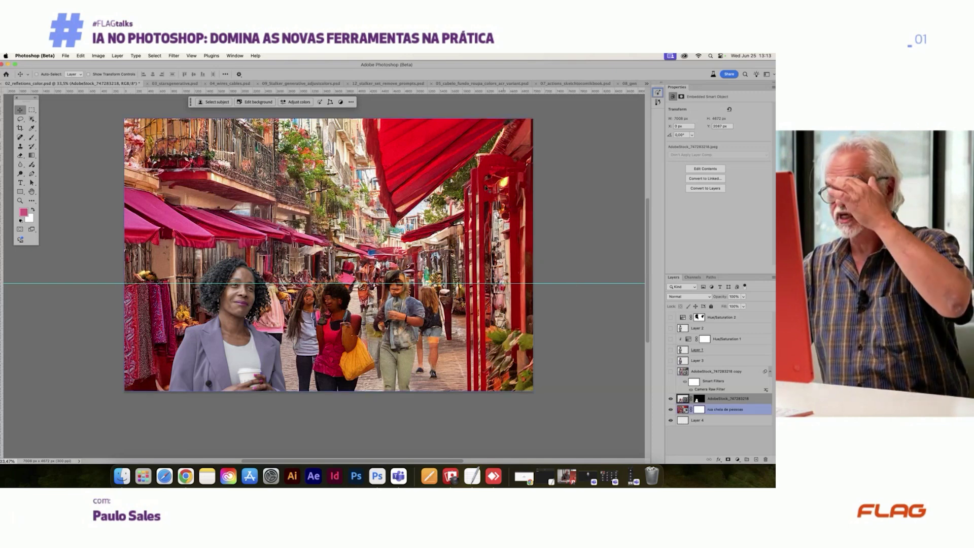
Step: Look through the other open documents and bring up 08_generative_adjust_grad_filters.psd
{"action": "left_click", "coordinate": [186, 84]}
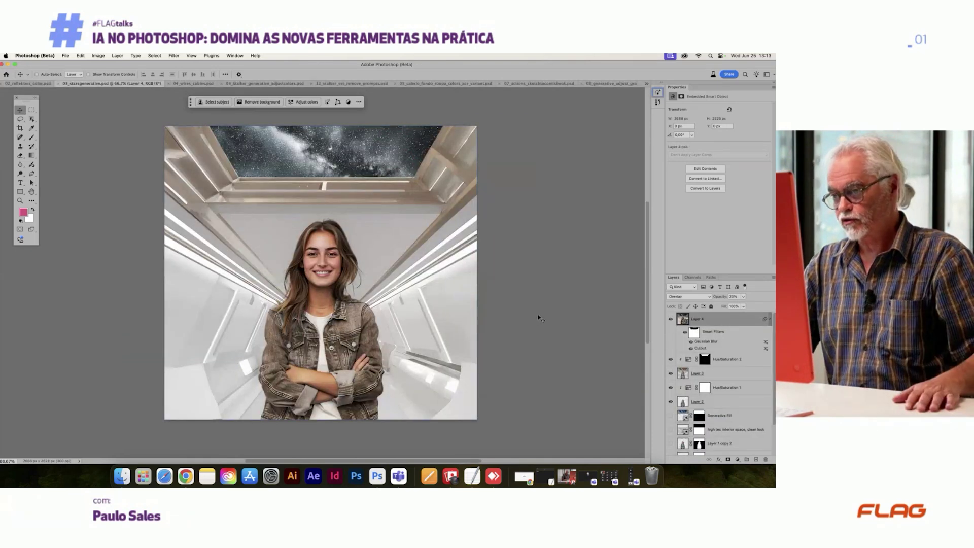
{"action": "left_click", "coordinate": [34, 84]}
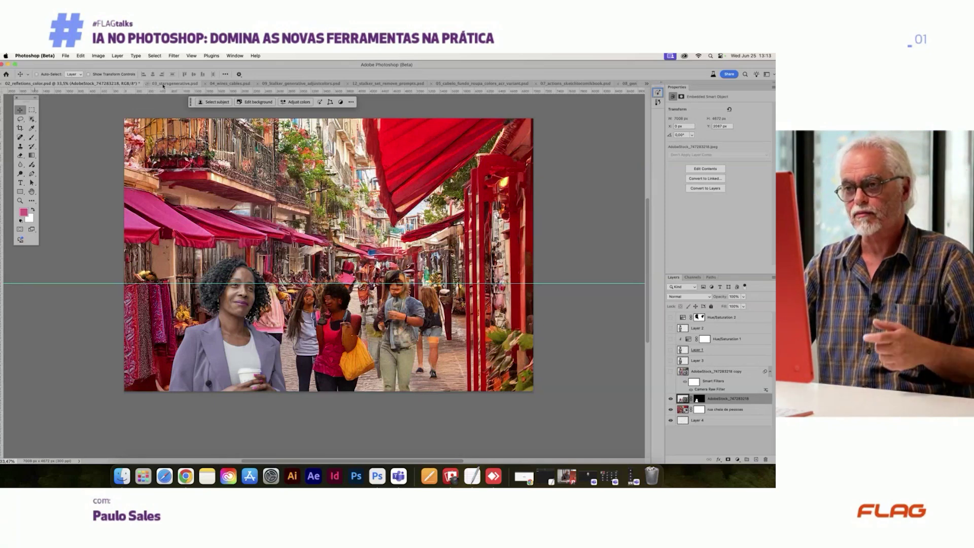
{"action": "left_click", "coordinate": [177, 84]}
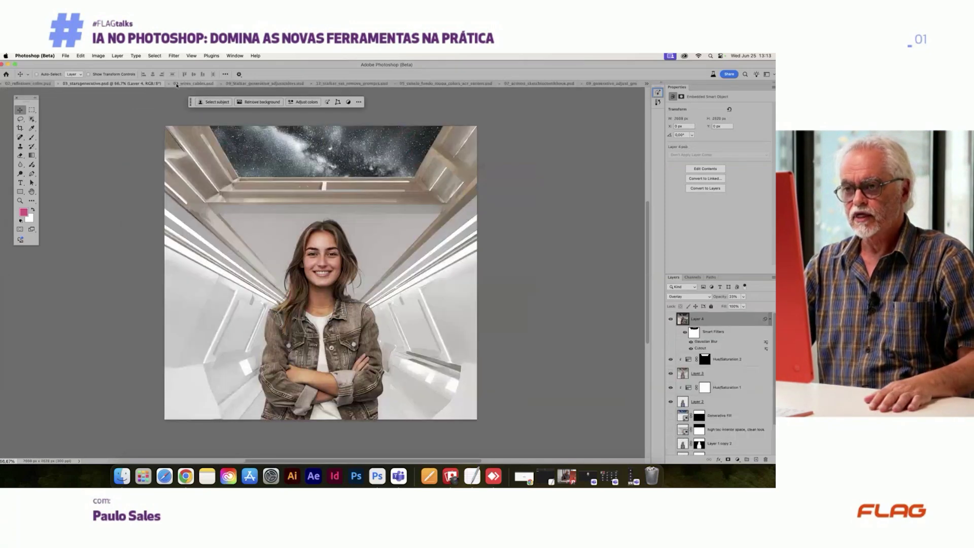
{"action": "left_click", "coordinate": [255, 84]}
{"action": "left_click", "coordinate": [365, 85]}
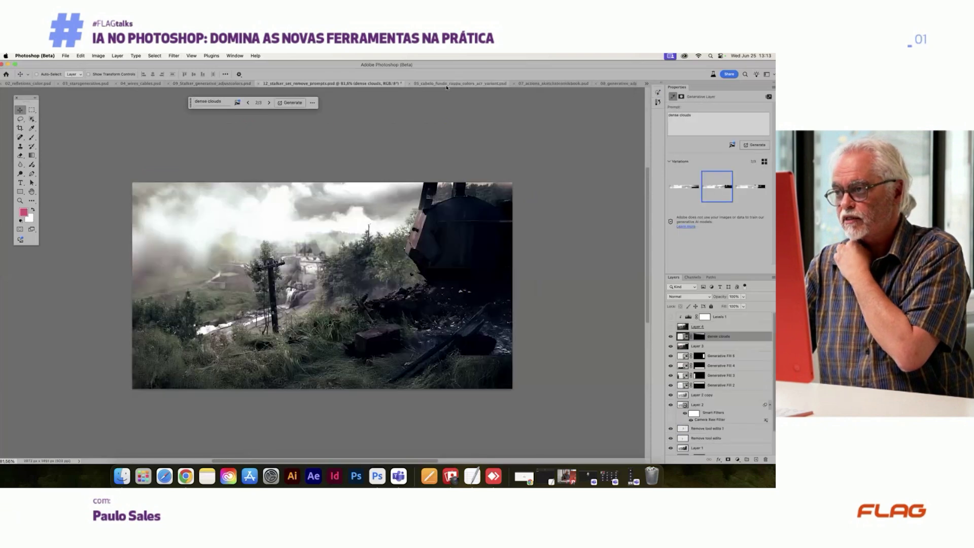
{"action": "left_click", "coordinate": [451, 84]}
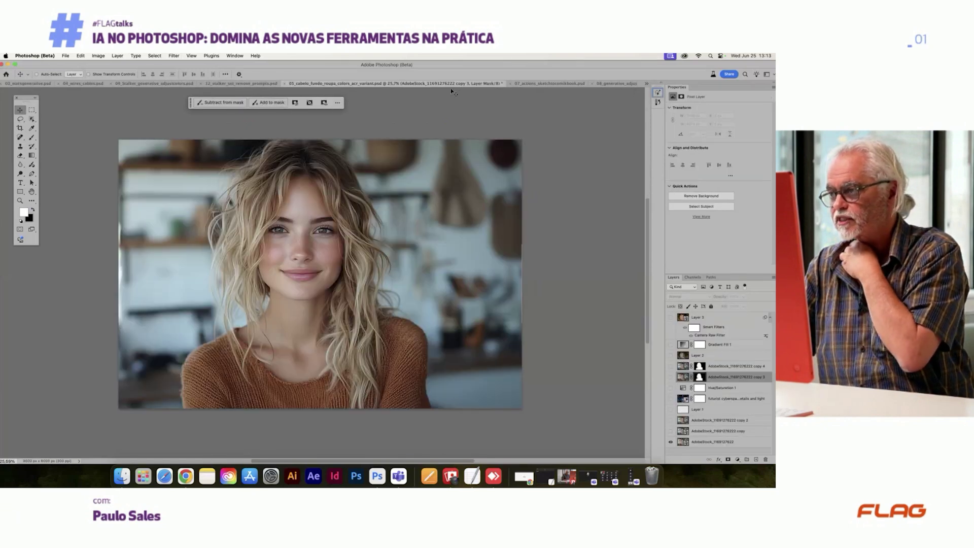
{"action": "left_click", "coordinate": [534, 84]}
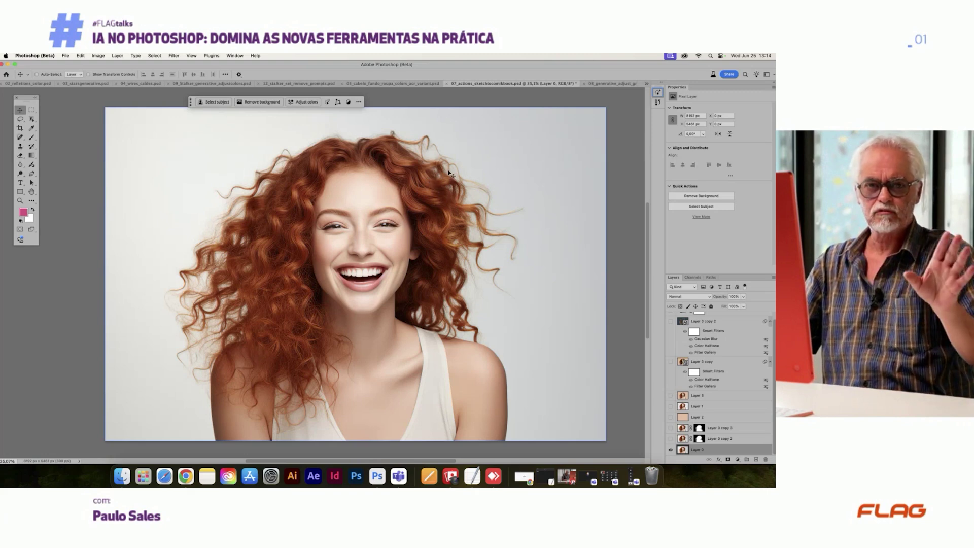
{"action": "left_click", "coordinate": [601, 84]}
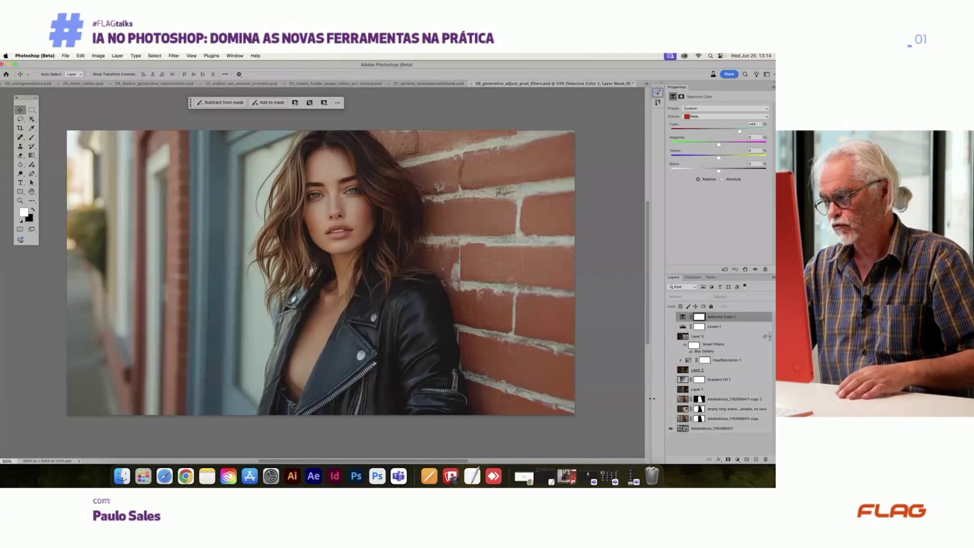
Step: Compare the original portrait against the brick wall with and without its masked background copy shown above it
{"action": "left_click", "coordinate": [670, 419]}
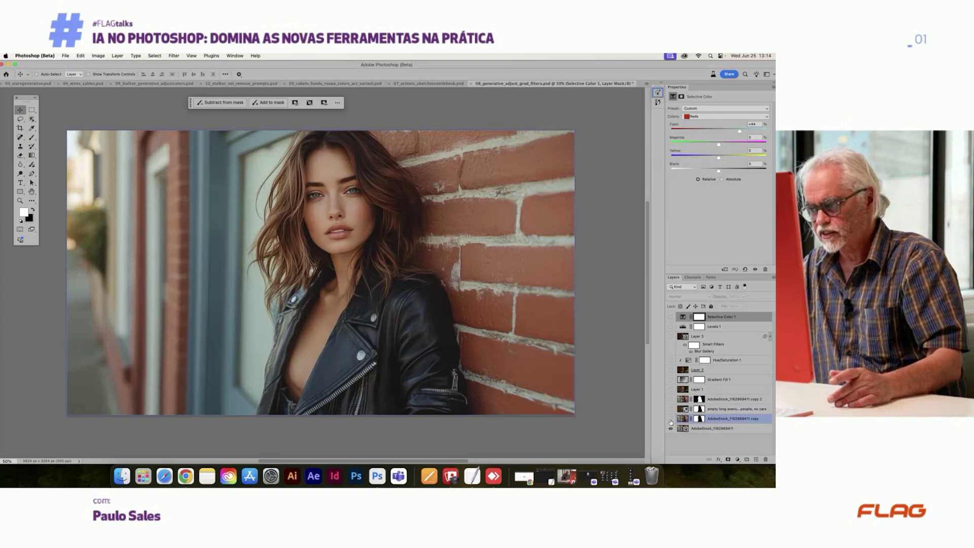
{"action": "left_click", "coordinate": [671, 421]}
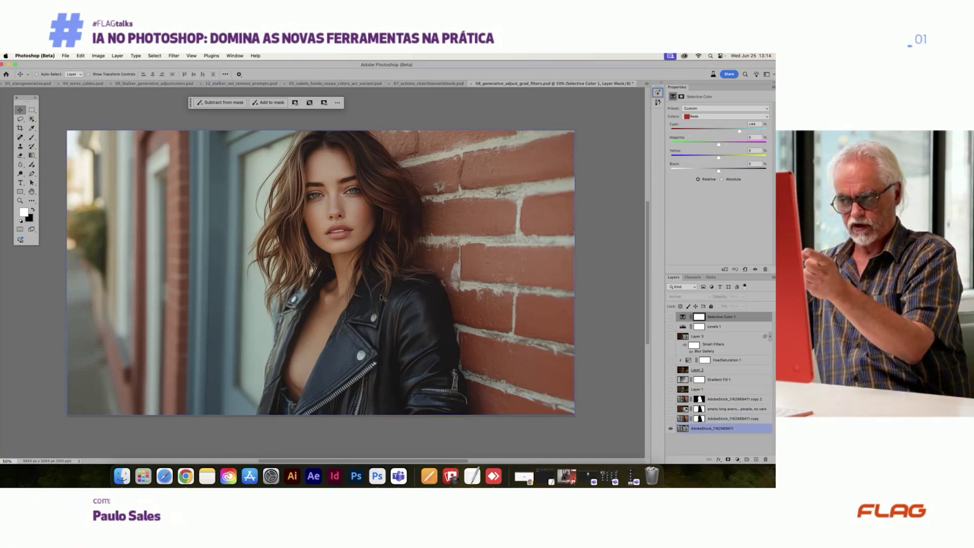
{"action": "scroll", "coordinate": [379, 294], "scroll_direction": "up", "scroll_amount": 1}
{"action": "scroll", "coordinate": [374, 290], "scroll_direction": "down", "scroll_amount": 2}
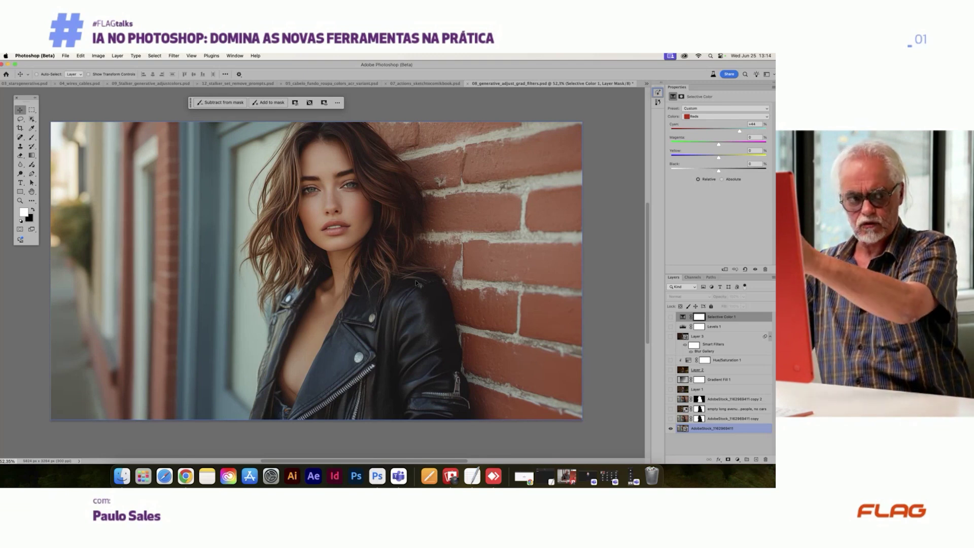
{"action": "left_click", "coordinate": [672, 420]}
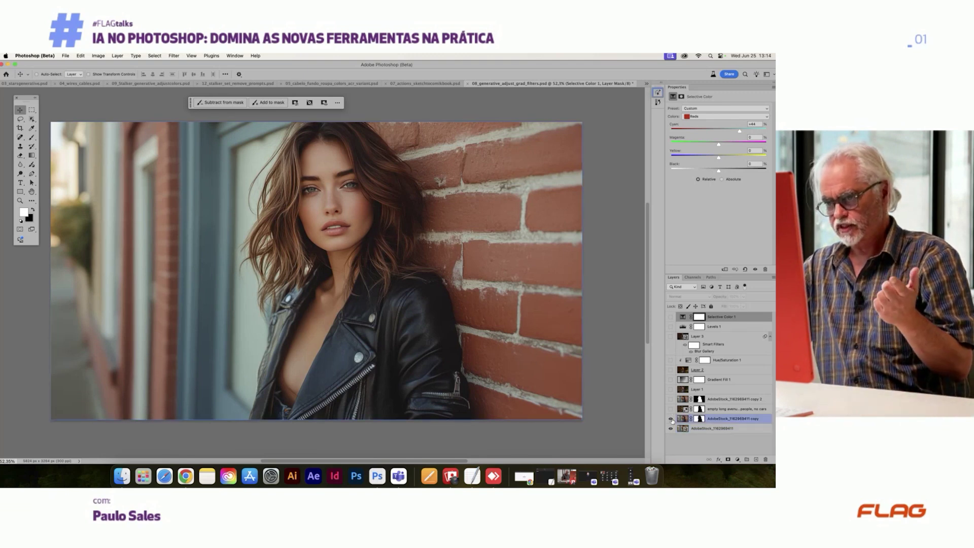
Step: Isolate the masked background copy and show the generated "empty long avenue" layer over it, with that generated layer selected
{"action": "left_click", "coordinate": [671, 410]}
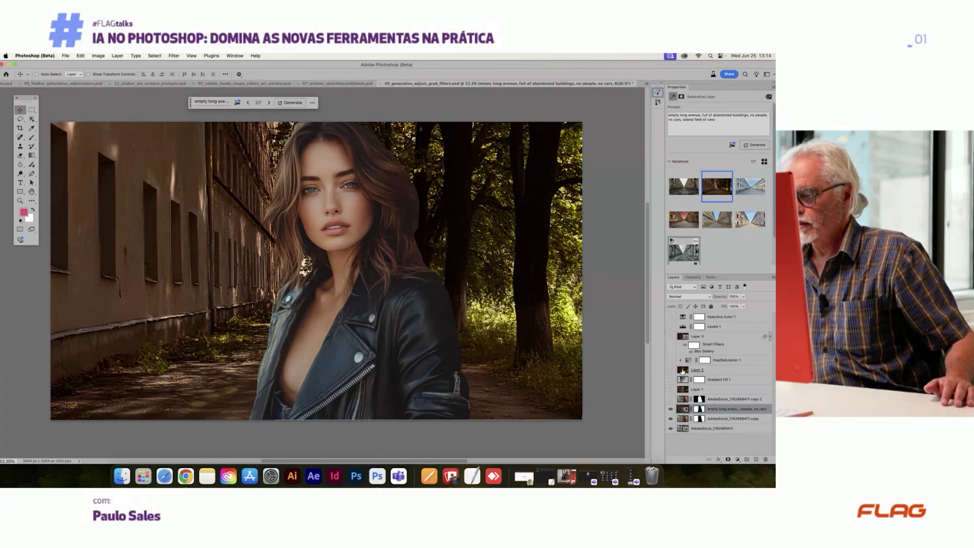
{"action": "left_click", "coordinate": [674, 420]}
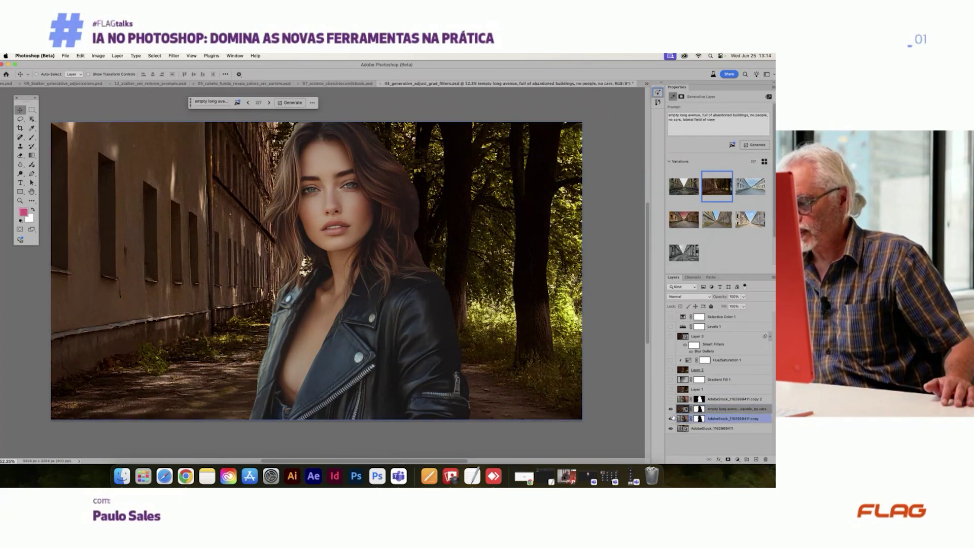
{"action": "left_click", "coordinate": [671, 419], "text": "alt"}
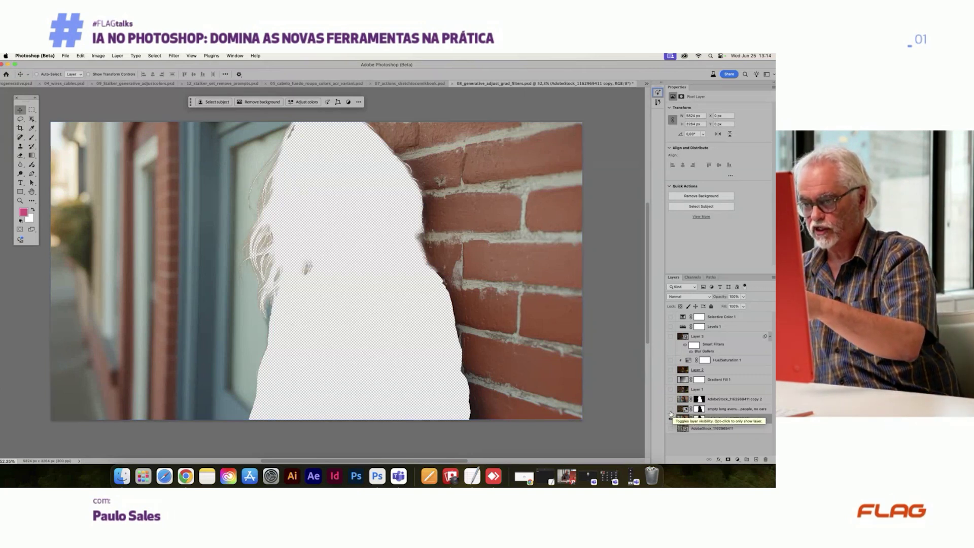
{"action": "left_click", "coordinate": [671, 411]}
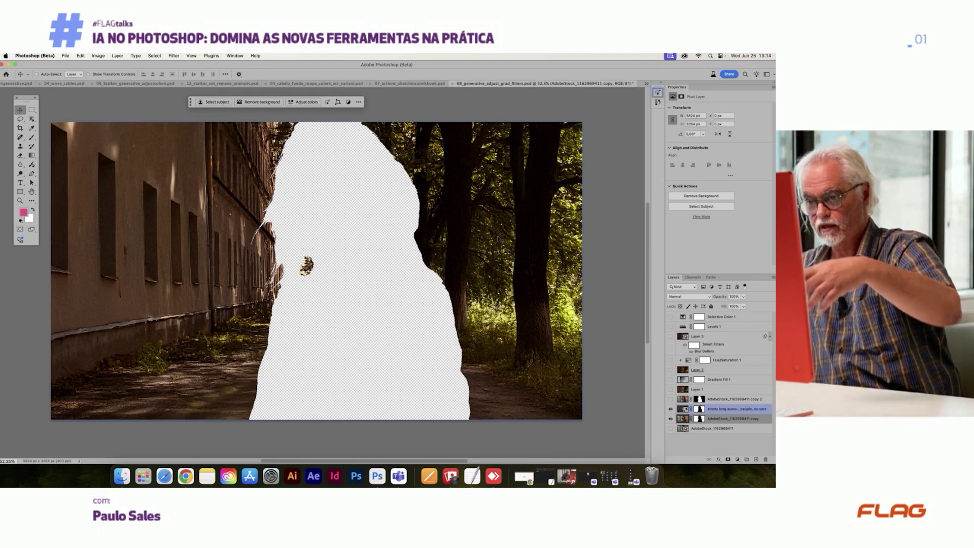
{"action": "left_click", "coordinate": [683, 409]}
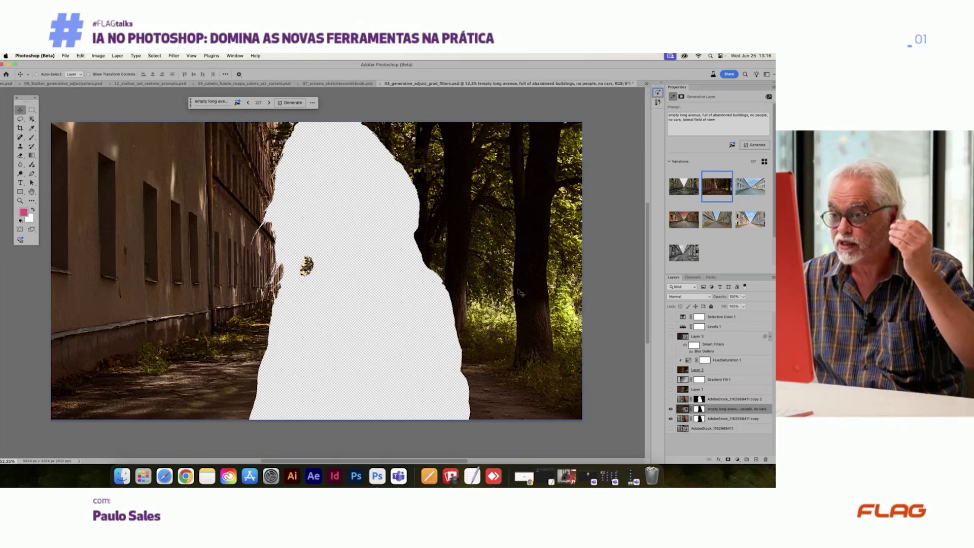
Step: Show the woman's cutout over the generated avenue, and show and select the merged Layer 1 above it
{"action": "left_click", "coordinate": [671, 399]}
{"action": "scroll", "coordinate": [431, 311], "scroll_direction": "down", "scroll_amount": 2}
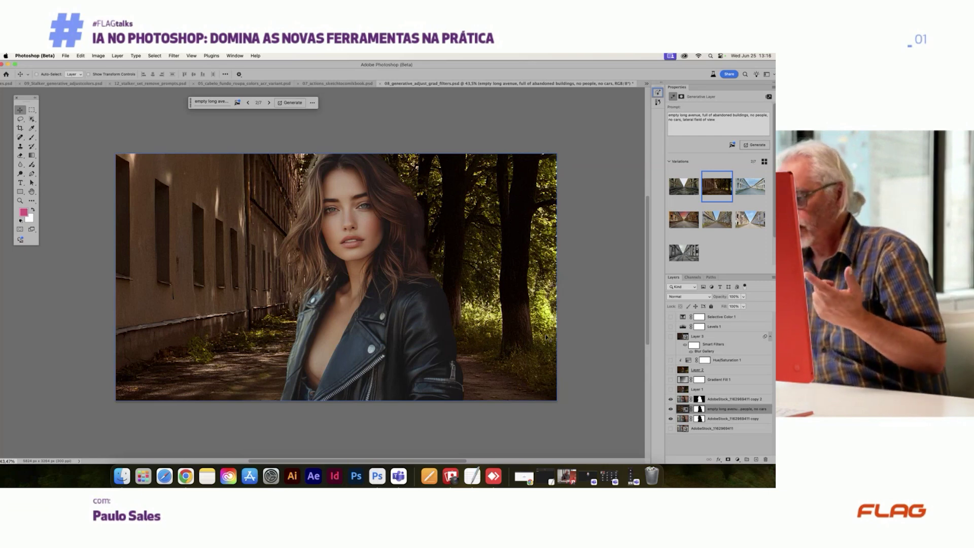
{"action": "scroll", "coordinate": [547, 337], "scroll_direction": "down", "scroll_amount": 1}
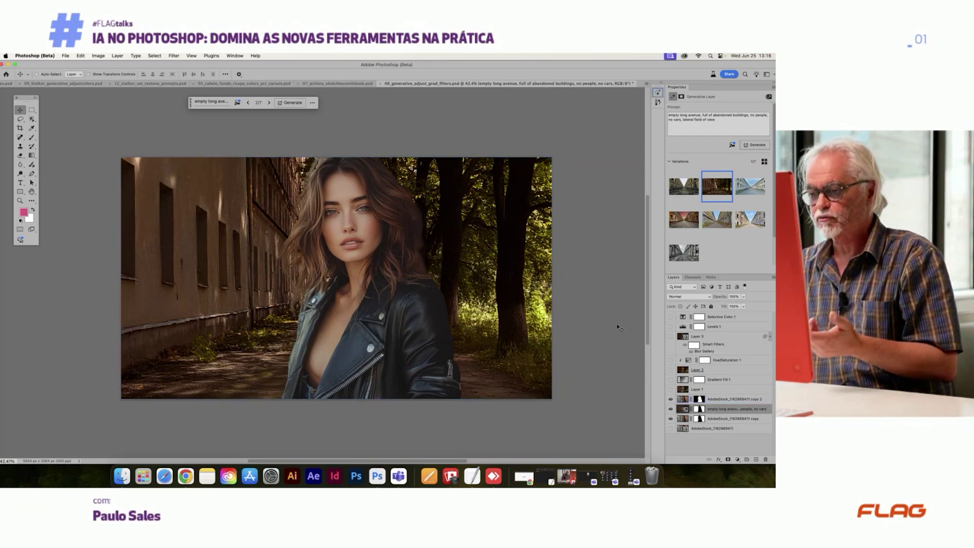
{"action": "left_click", "coordinate": [671, 390]}
{"action": "left_click", "coordinate": [699, 390]}
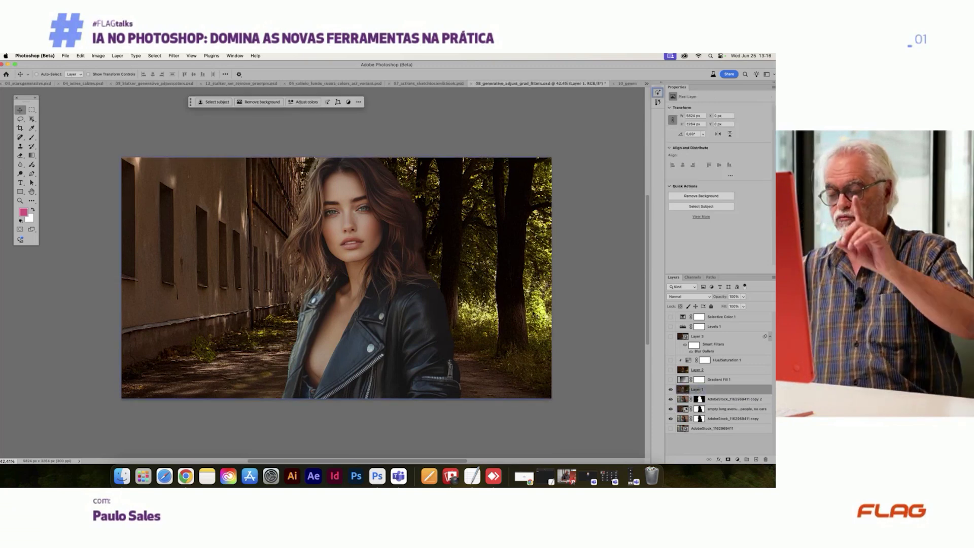
Step: Duplicate Layer 1 and apply the Average blur filter to the copy
{"action": "scroll", "coordinate": [534, 315], "scroll_direction": "up", "scroll_amount": 2}
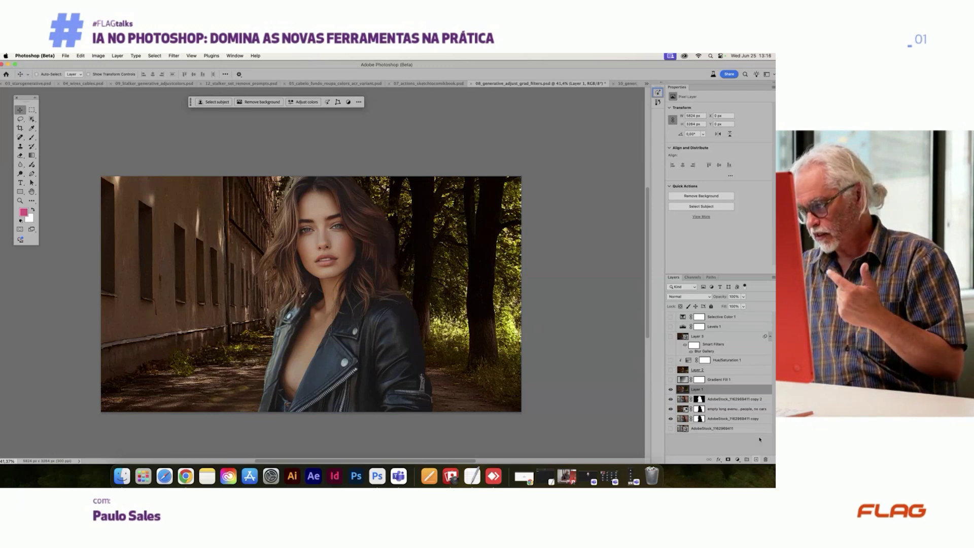
{"action": "key", "text": "super+j"}
{"action": "left_click", "coordinate": [177, 56]}
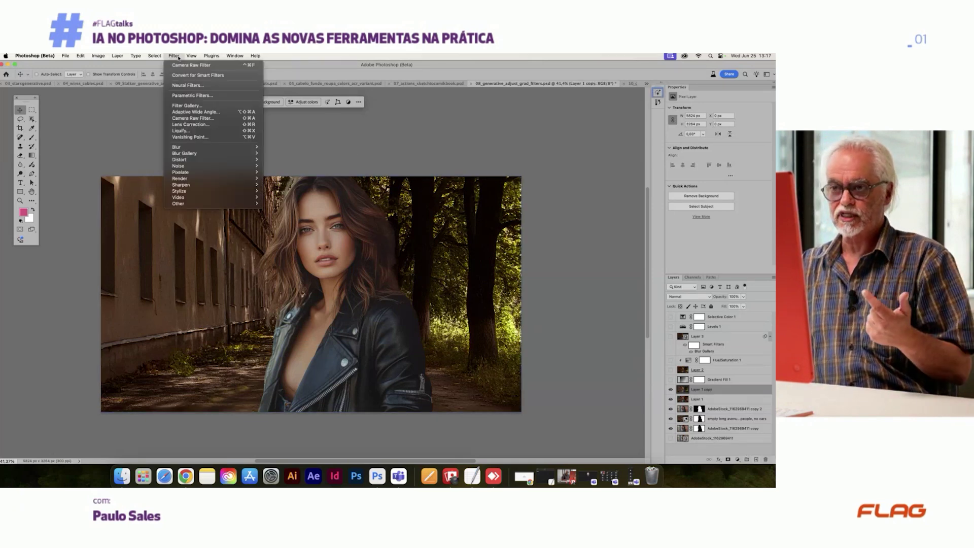
{"action": "mouse_move", "coordinate": [196, 148]}
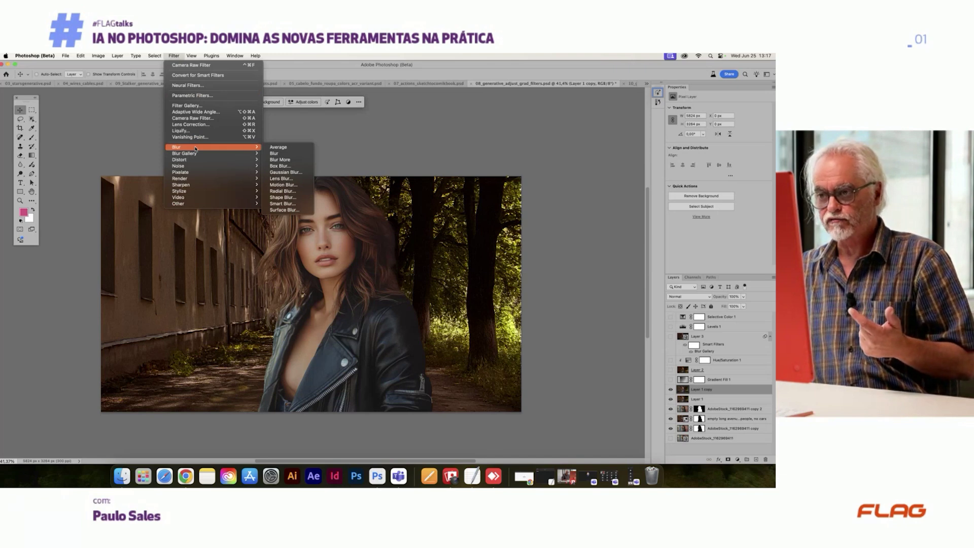
{"action": "left_click", "coordinate": [278, 147]}
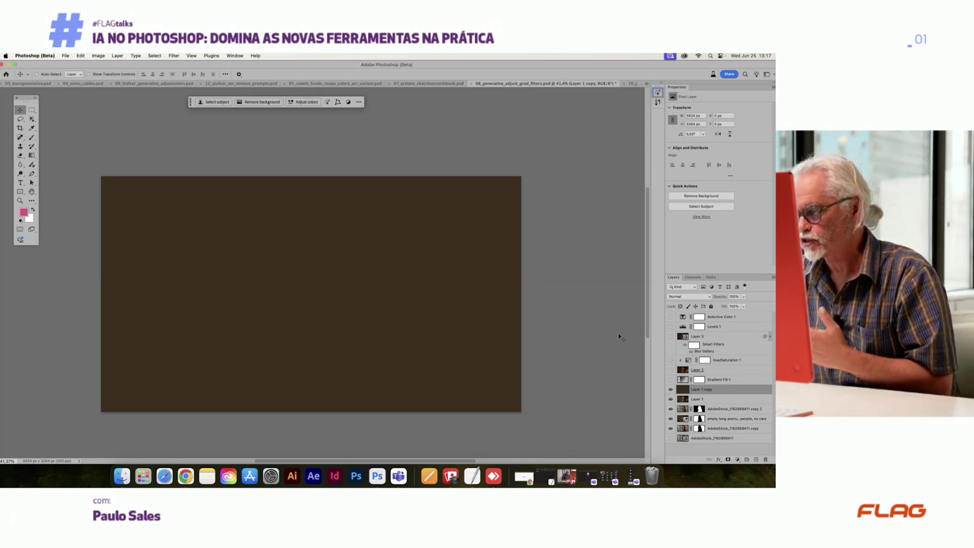
Step: Set the averaged layer to Color blend mode at 27% opacity, and compare the image with and without it
{"action": "left_click", "coordinate": [686, 297]}
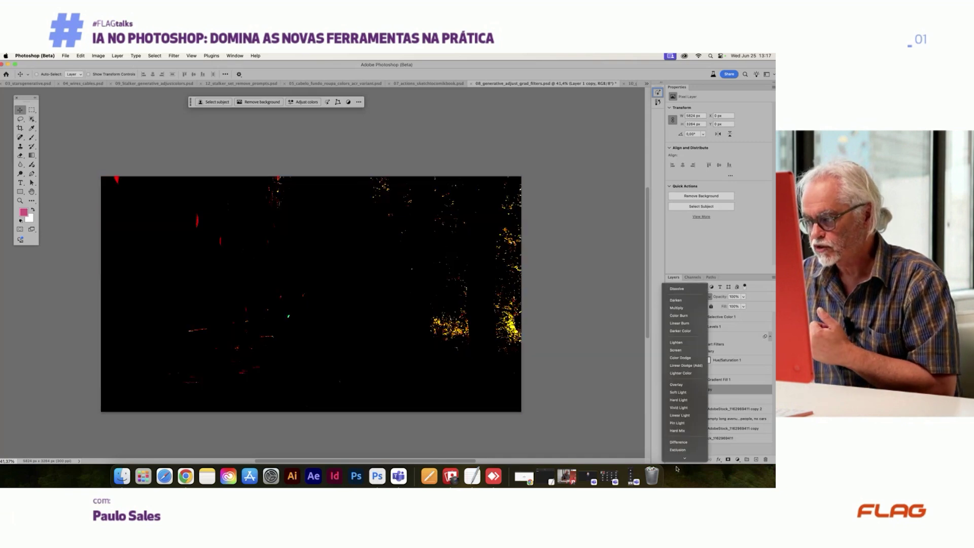
{"action": "left_click", "coordinate": [675, 448]}
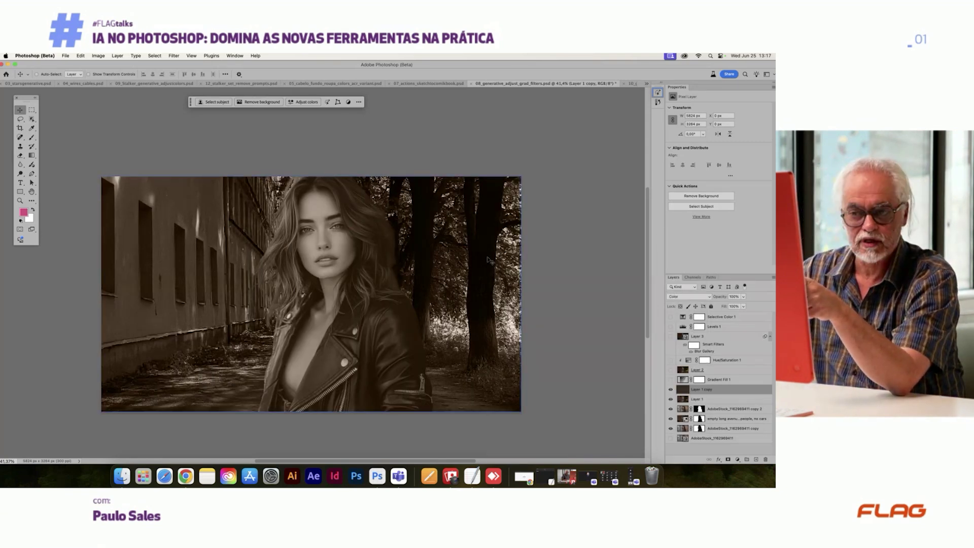
{"action": "left_click_drag", "start_coordinate": [723, 300], "coordinate": [703, 297]}
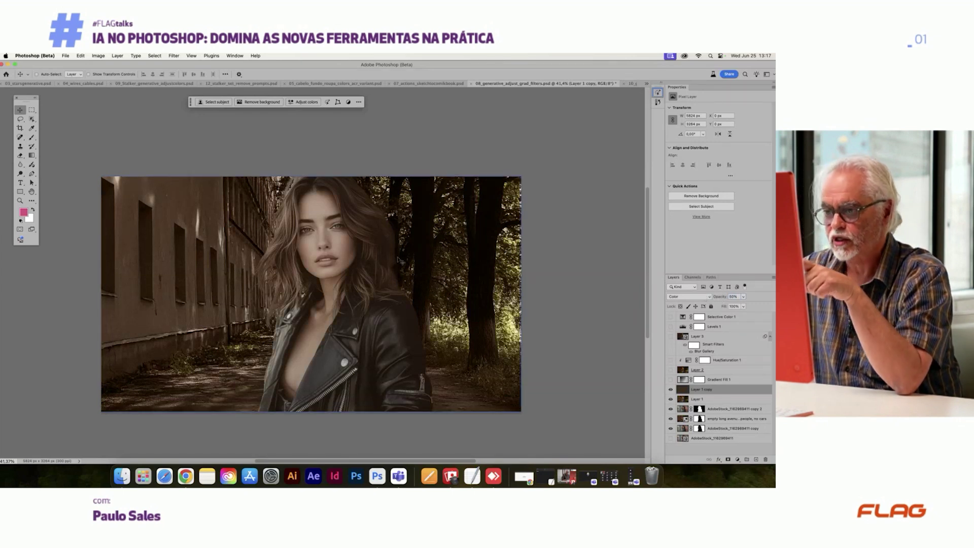
{"action": "scroll", "coordinate": [350, 262], "scroll_direction": "up", "scroll_amount": 2}
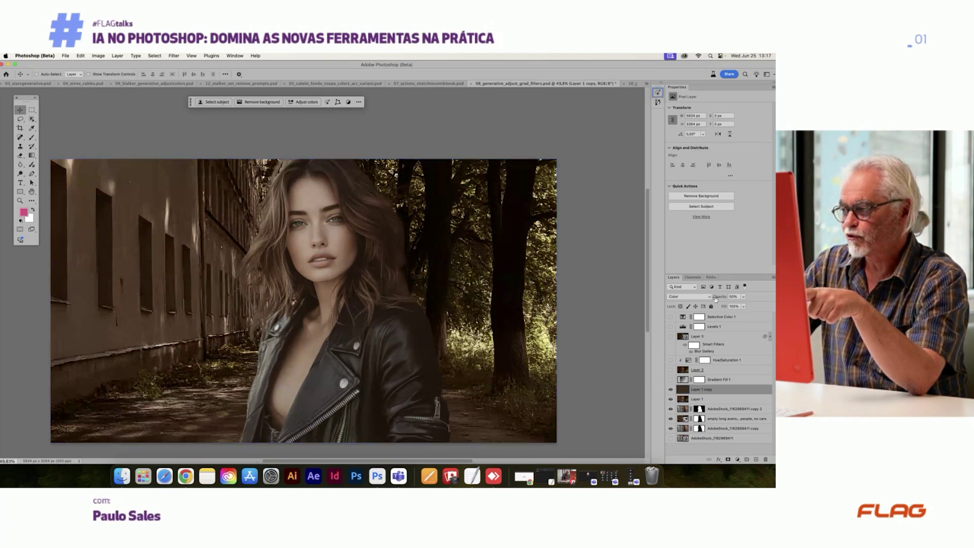
{"action": "left_click_drag", "start_coordinate": [721, 297], "coordinate": [714, 299]}
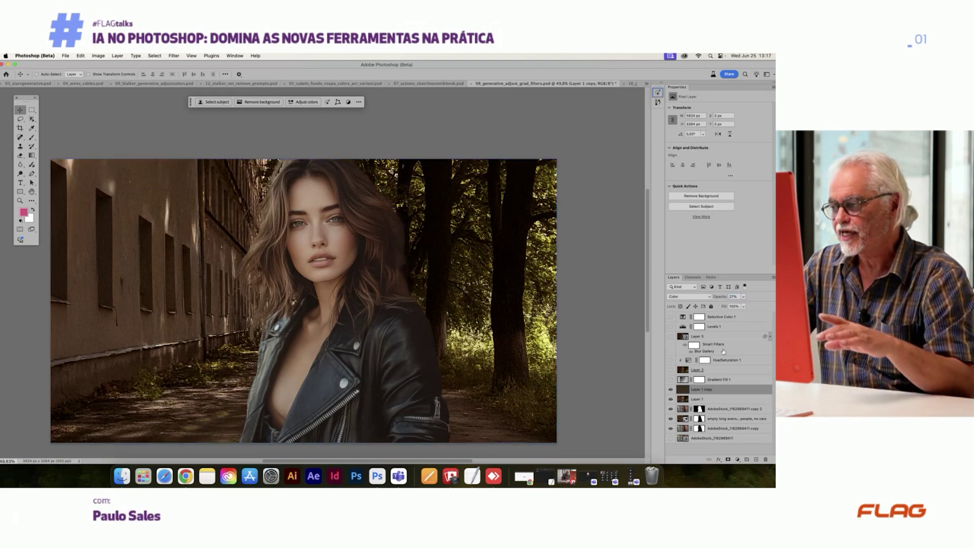
{"action": "left_click", "coordinate": [671, 390]}
{"action": "left_click", "coordinate": [671, 390]}
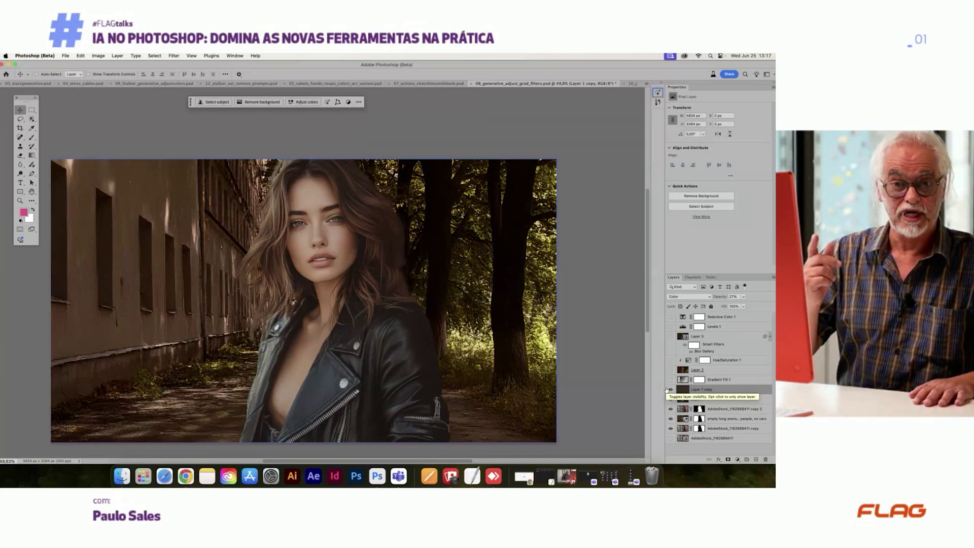
Step: Compare the image with and without the averaged color layer
{"action": "left_click", "coordinate": [671, 390]}
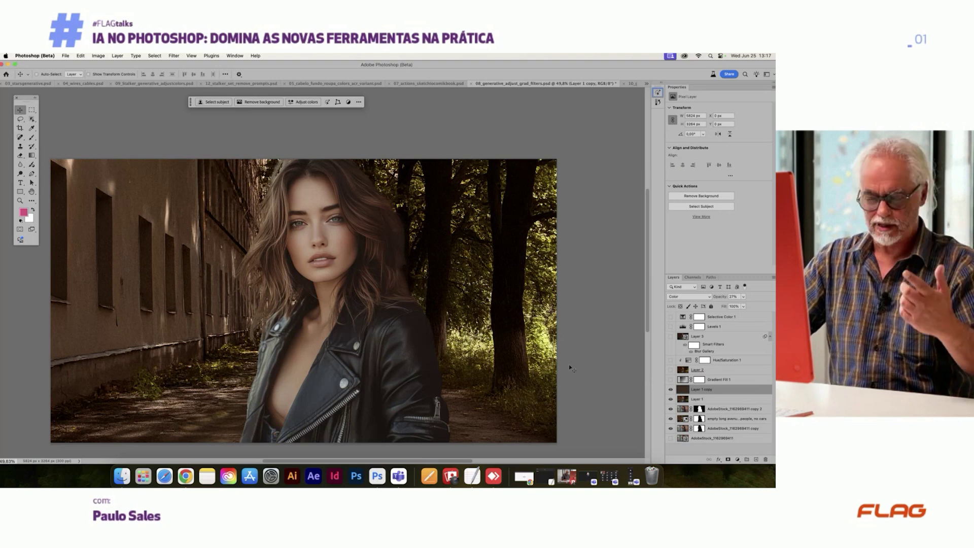
{"action": "scroll", "coordinate": [477, 325], "scroll_direction": "down", "scroll_amount": 2}
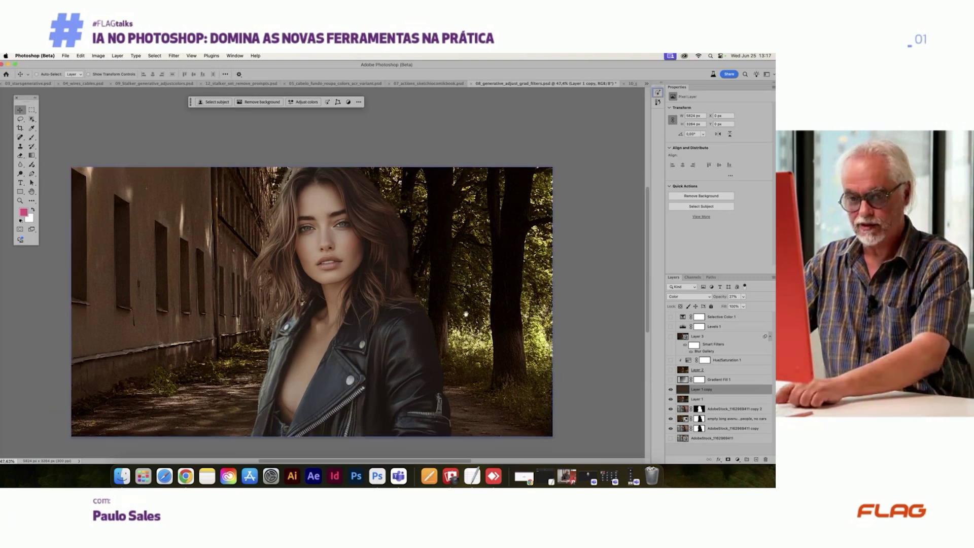
{"action": "left_click_drag", "start_coordinate": [468, 318], "coordinate": [467, 298]}
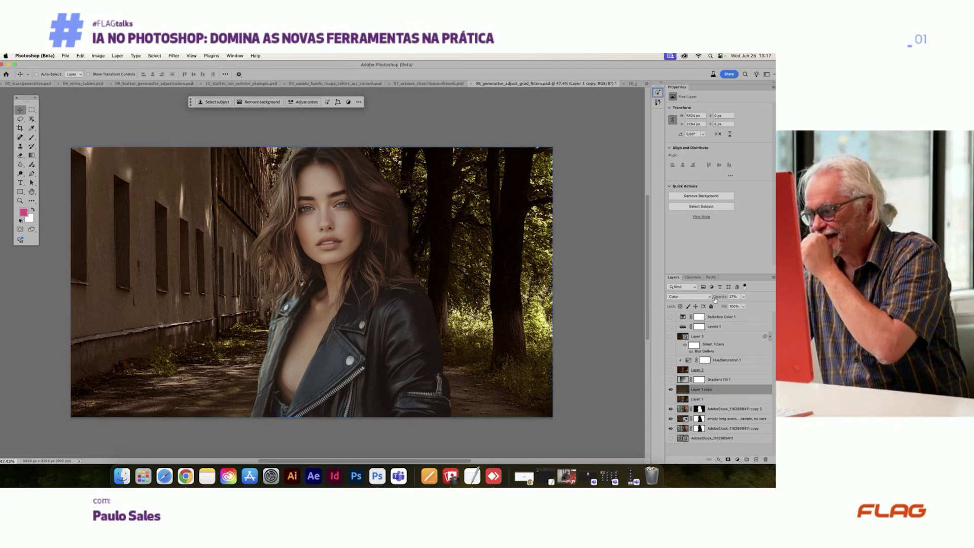
Step: Raise the averaged layer's opacity to 100% and try the Multiply and Dissolve blend modes on it
{"action": "left_click_drag", "start_coordinate": [716, 298], "coordinate": [747, 298]}
{"action": "left_click", "coordinate": [688, 297]}
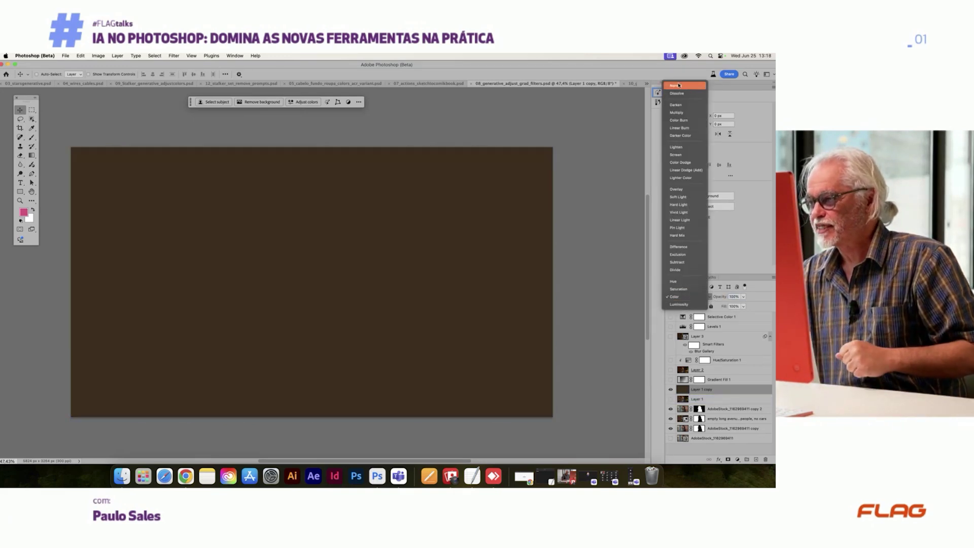
{"action": "key", "text": "Return"}
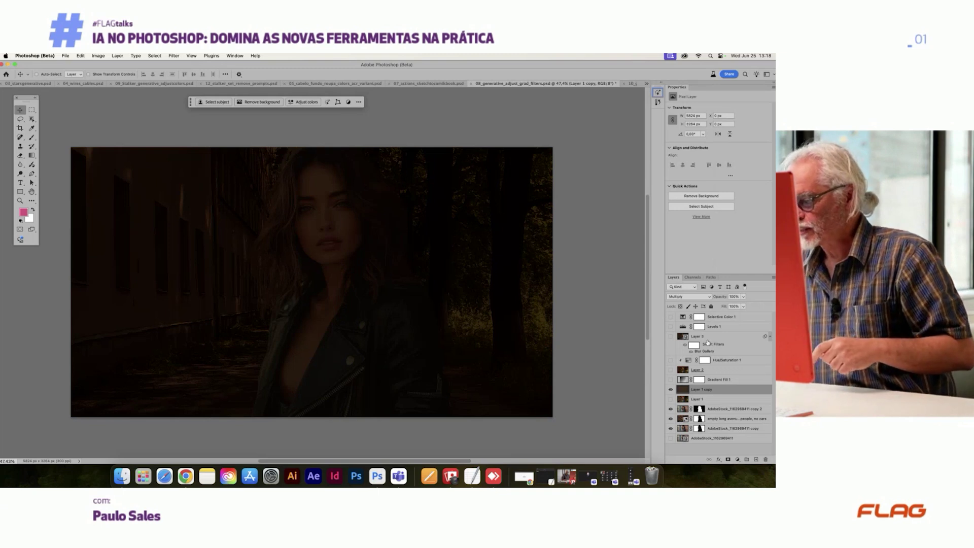
{"action": "left_click", "coordinate": [694, 297]}
{"action": "left_click", "coordinate": [680, 273]}
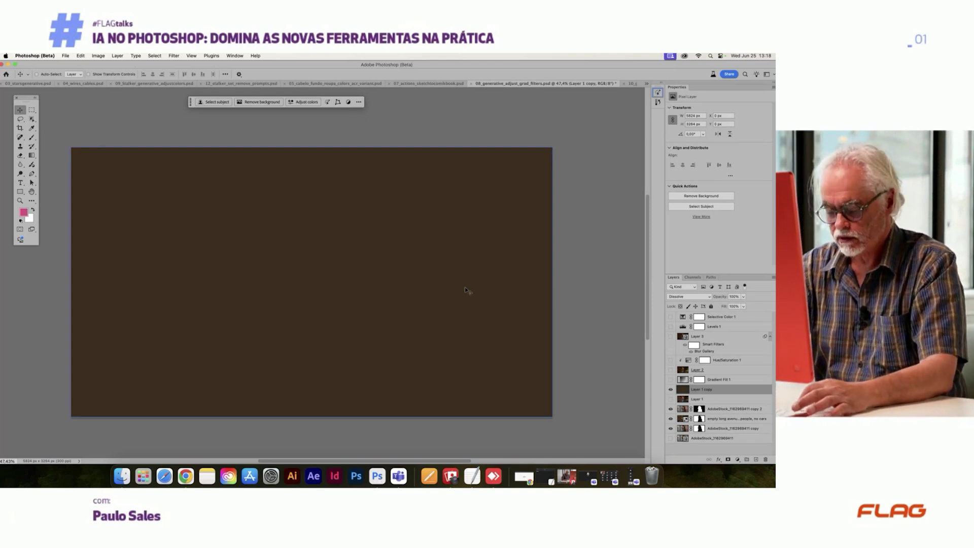
Step: Invert the averaged layer's color and compare the image with that layer hidden and shown
{"action": "key", "text": "super+i"}
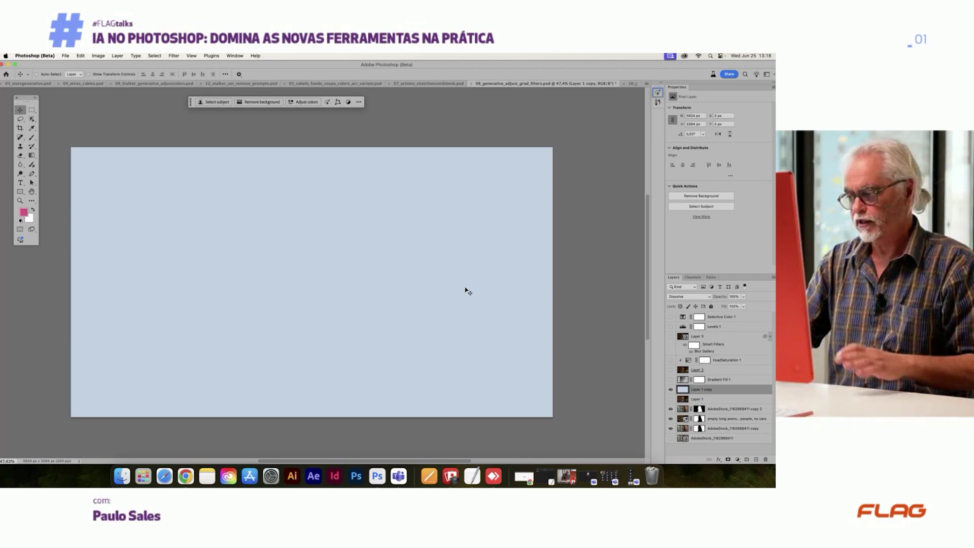
{"action": "left_click", "coordinate": [671, 399]}
{"action": "left_click", "coordinate": [671, 389]}
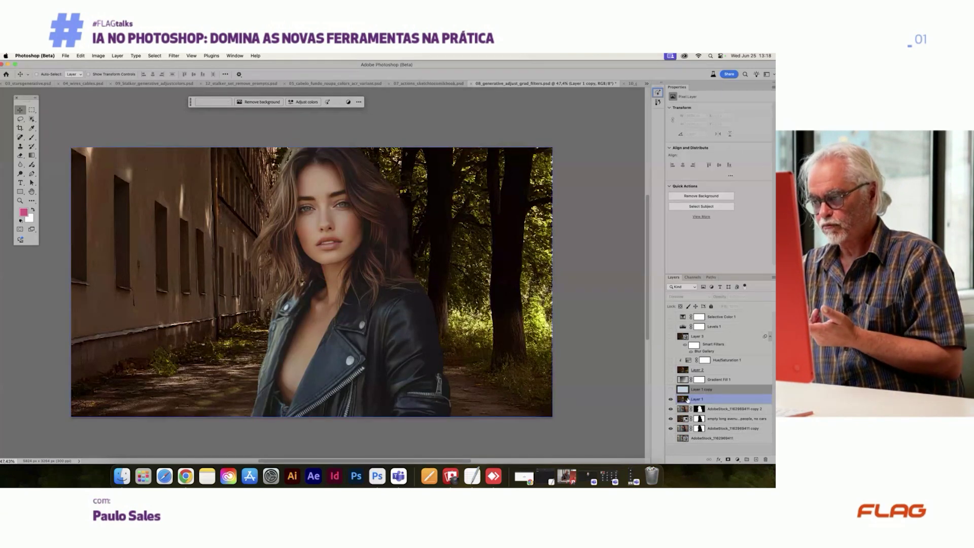
{"action": "left_click", "coordinate": [671, 390]}
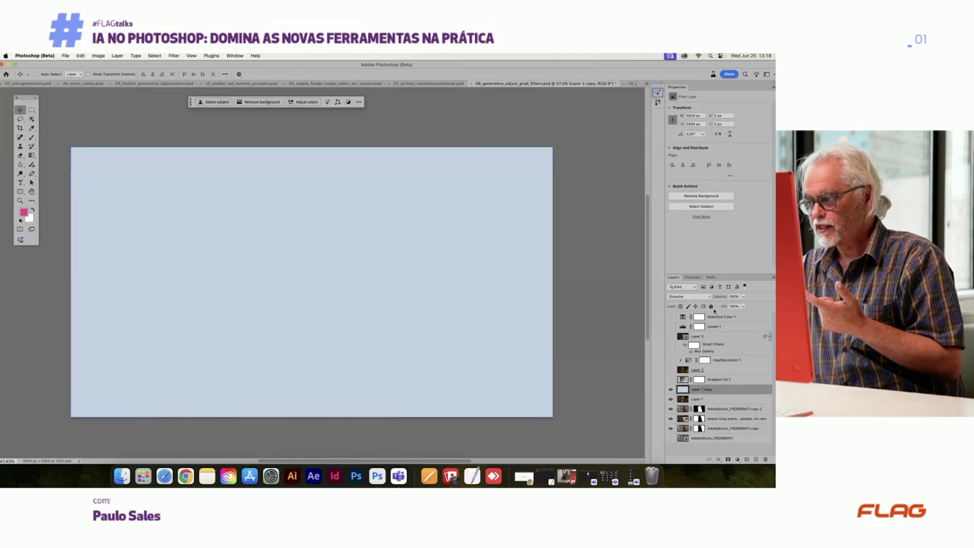
Step: Set the inverted layer to Color blend mode at 50% opacity
{"action": "left_click", "coordinate": [705, 296]}
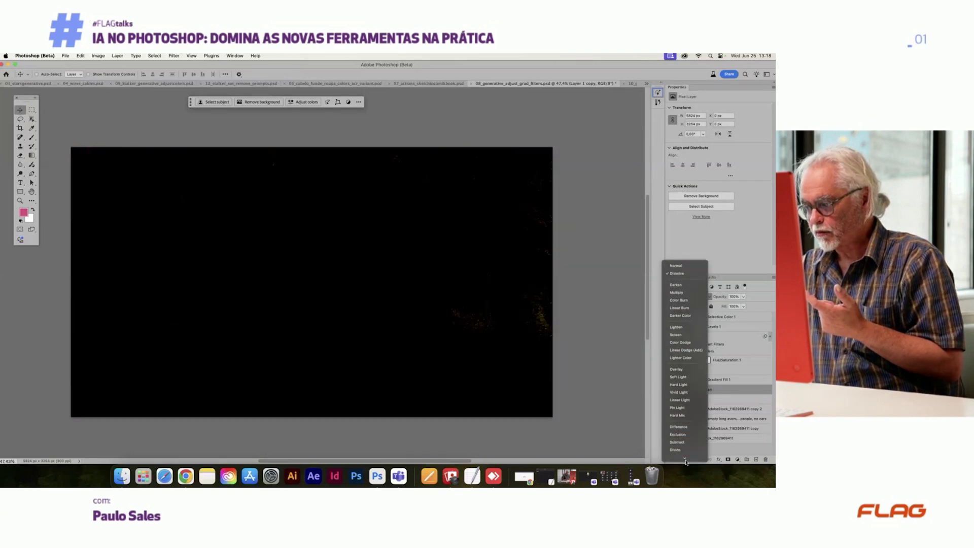
{"action": "left_click", "coordinate": [681, 448]}
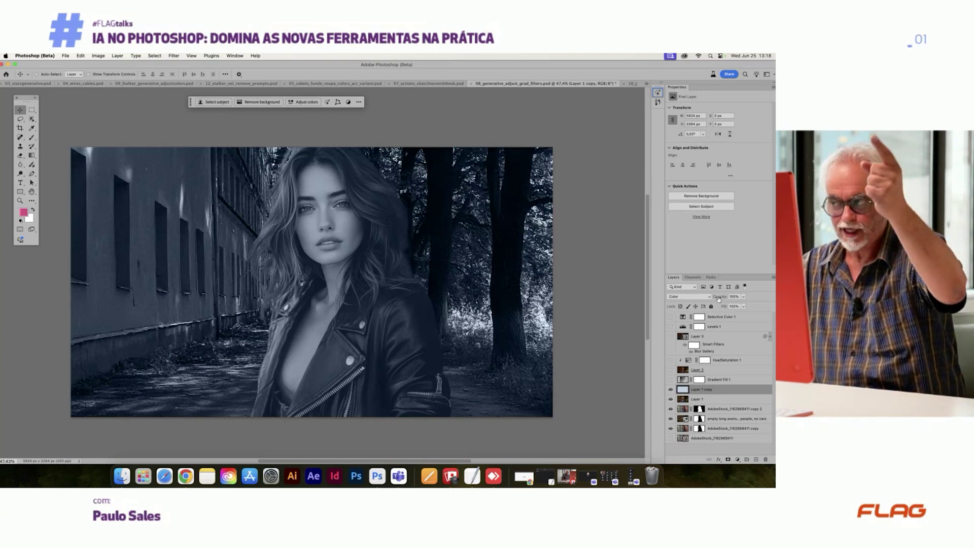
{"action": "mouse_move", "coordinate": [718, 299]}
{"action": "left_mouse_down"}
{"action": "mouse_move", "coordinate": [702, 300]}
{"action": "mouse_move", "coordinate": [731, 299]}
{"action": "left_mouse_up"}
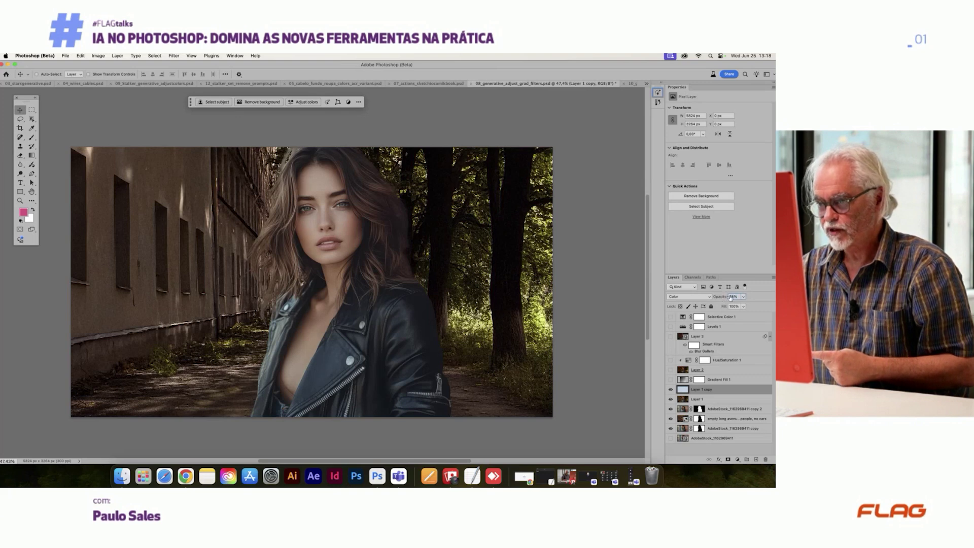
{"action": "left_click", "coordinate": [732, 296]}
{"action": "key", "text": "Return"}
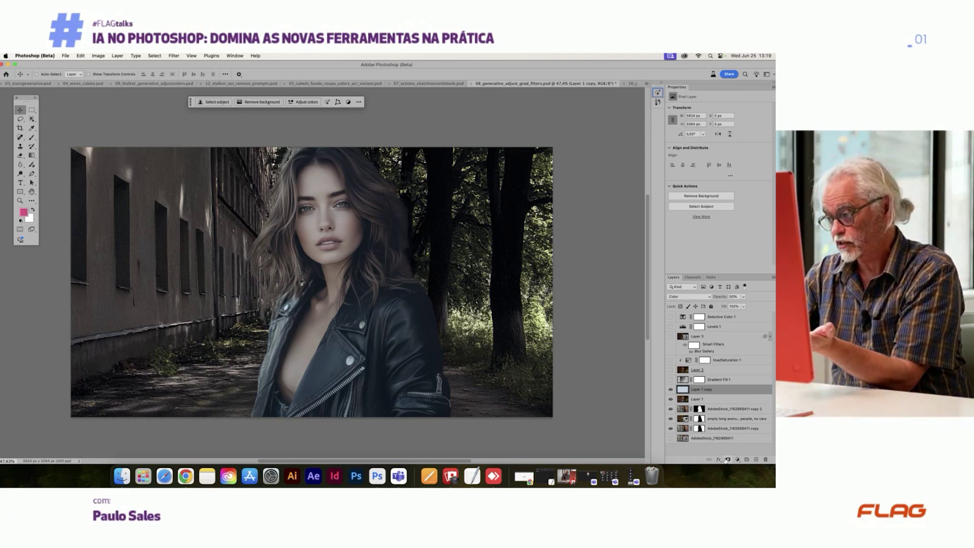
Step: Add a mask to the inverted color layer and paint black over the woman's face and hair with a large soft brush
{"action": "left_click", "coordinate": [728, 459]}
{"action": "key", "text": "b"}
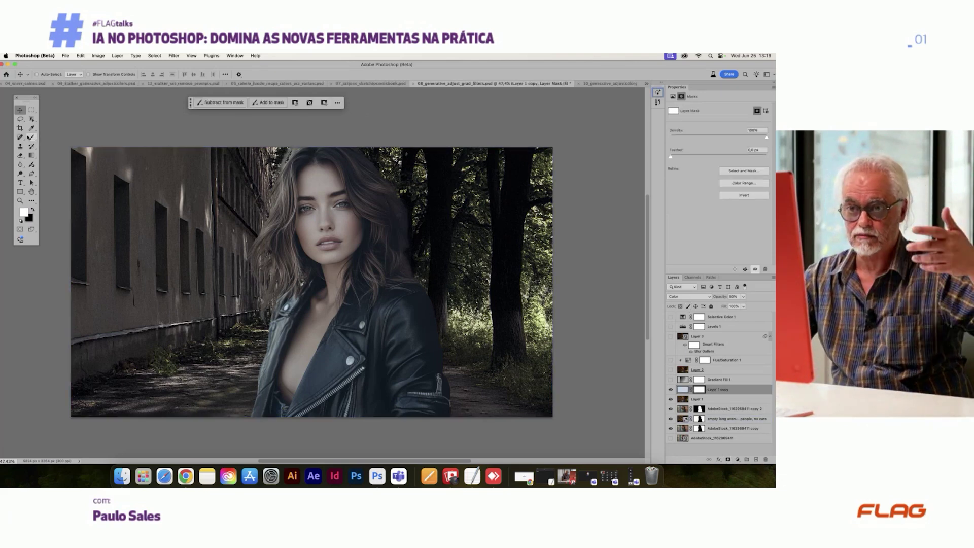
{"action": "key", "text": "x"}
{"action": "right_click", "coordinate": [184, 198]}
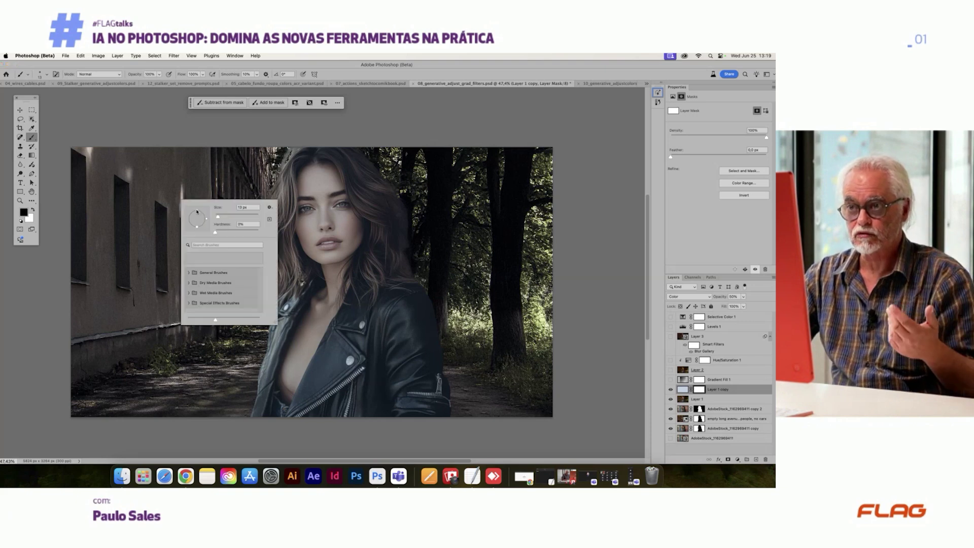
{"action": "left_click_drag", "start_coordinate": [217, 219], "coordinate": [225, 219]}
{"action": "key", "text": "Return"}
{"action": "mouse_move", "coordinate": [316, 239]}
{"action": "left_mouse_down"}
{"action": "mouse_move", "coordinate": [298, 240]}
{"action": "mouse_move", "coordinate": [539, 239]}
{"action": "mouse_move", "coordinate": [570, 272]}
{"action": "left_mouse_up"}
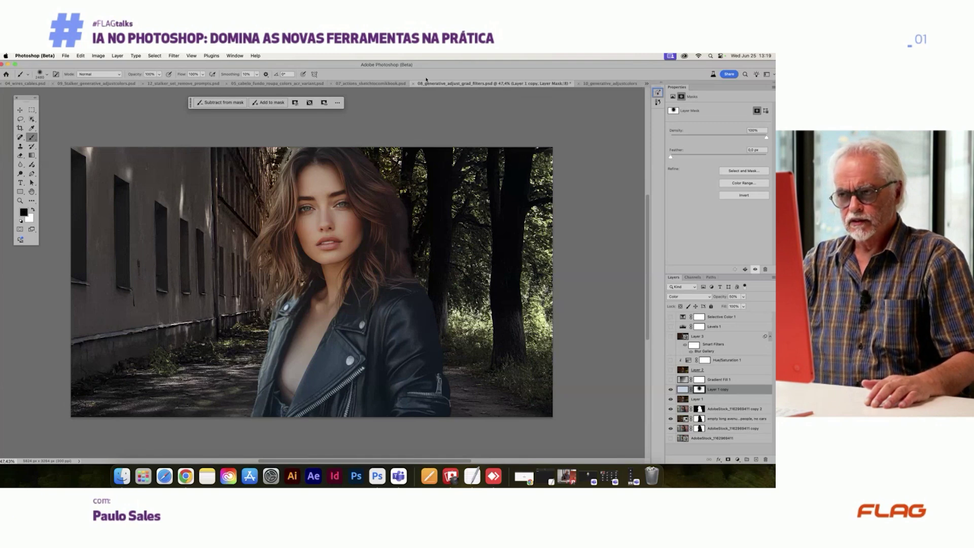
Step: Switch to the 07_actions document with the laughing red-haired woman and select her entire person using the Object Selection tool's people detection
{"action": "left_click", "coordinate": [584, 84]}
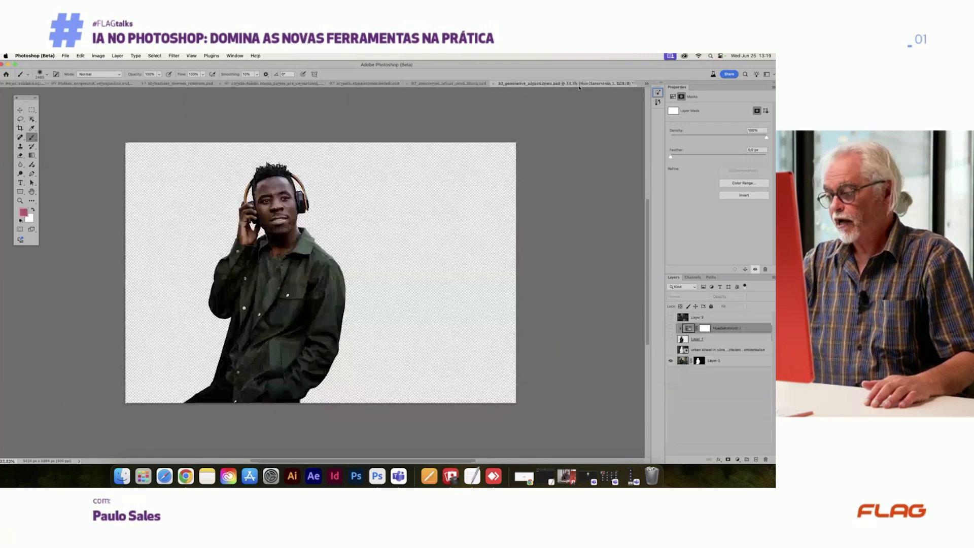
{"action": "left_click", "coordinate": [419, 85]}
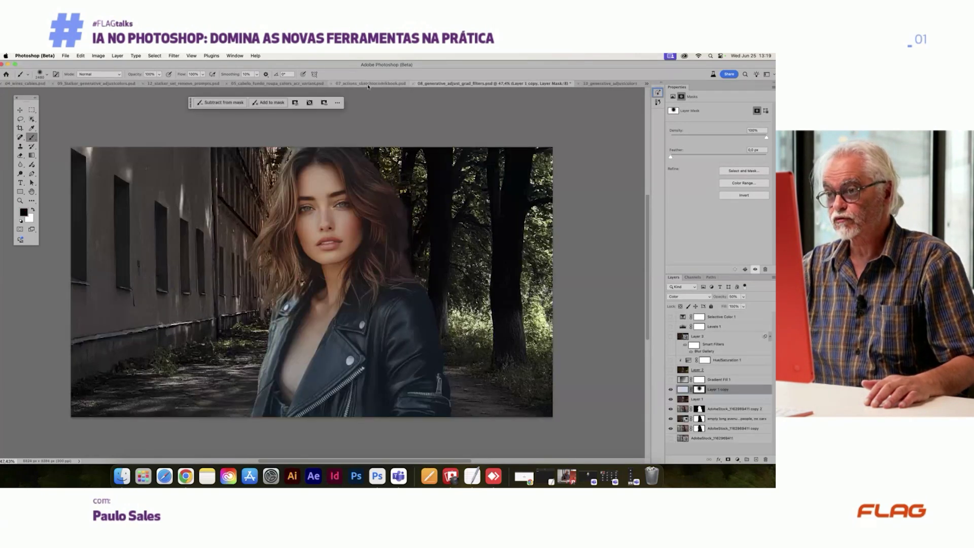
{"action": "left_click", "coordinate": [386, 85]}
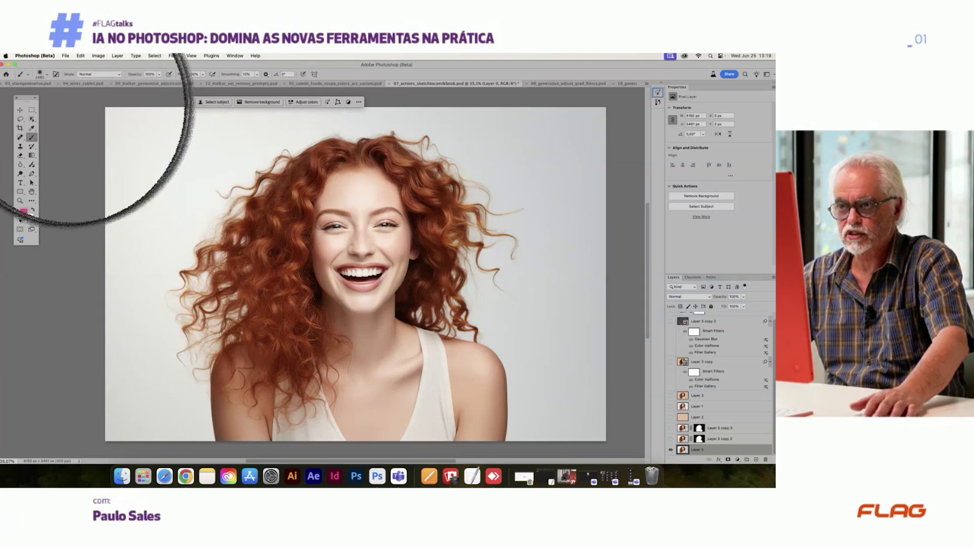
{"action": "left_click", "coordinate": [32, 119]}
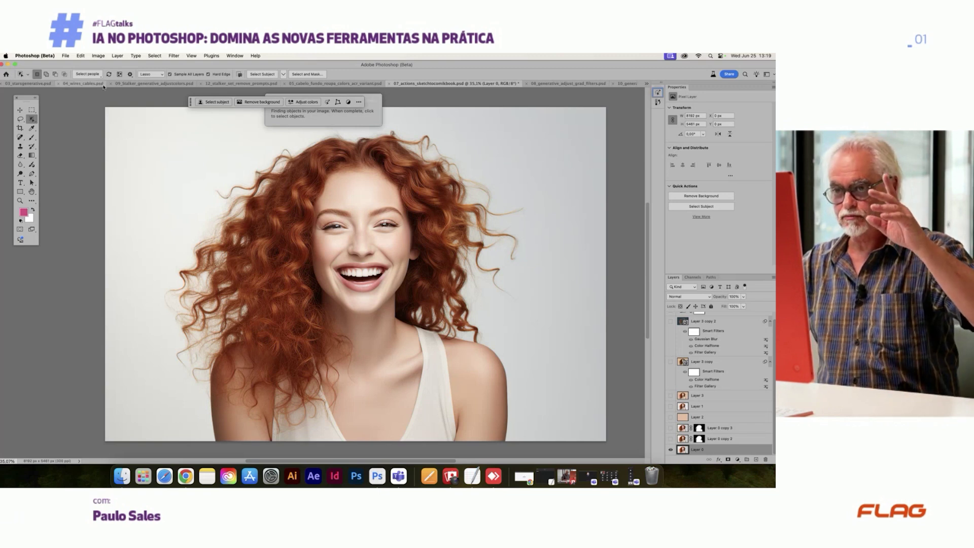
{"action": "left_click", "coordinate": [87, 74]}
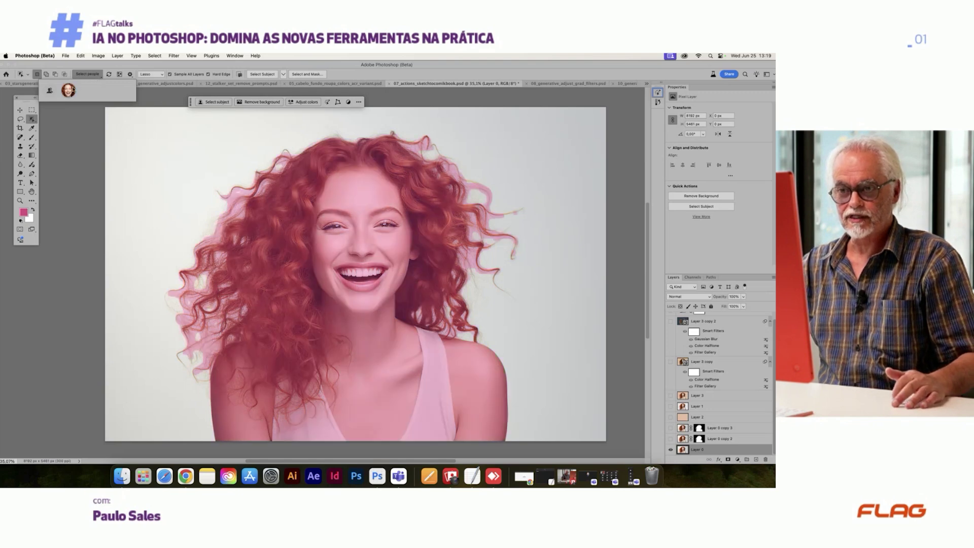
{"action": "left_click", "coordinate": [72, 90]}
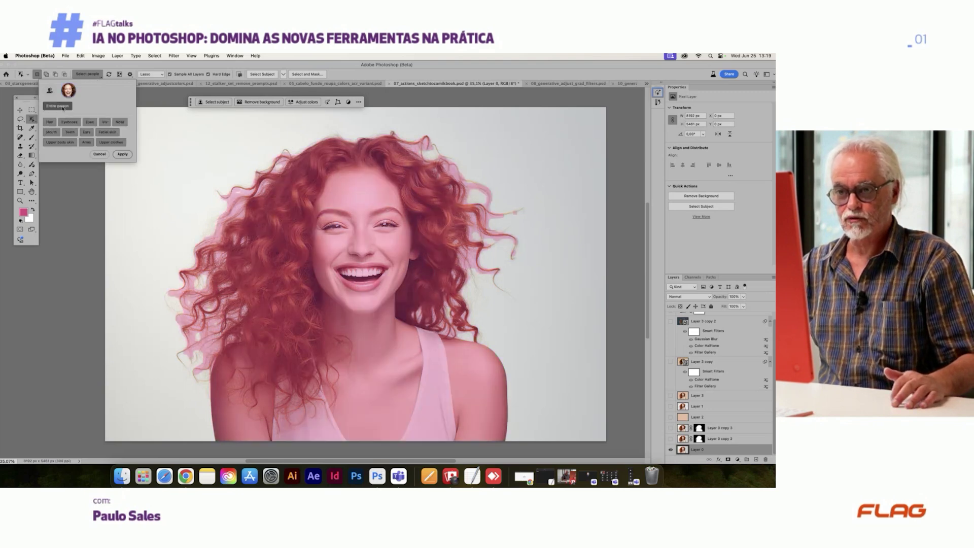
{"action": "left_click", "coordinate": [123, 154]}
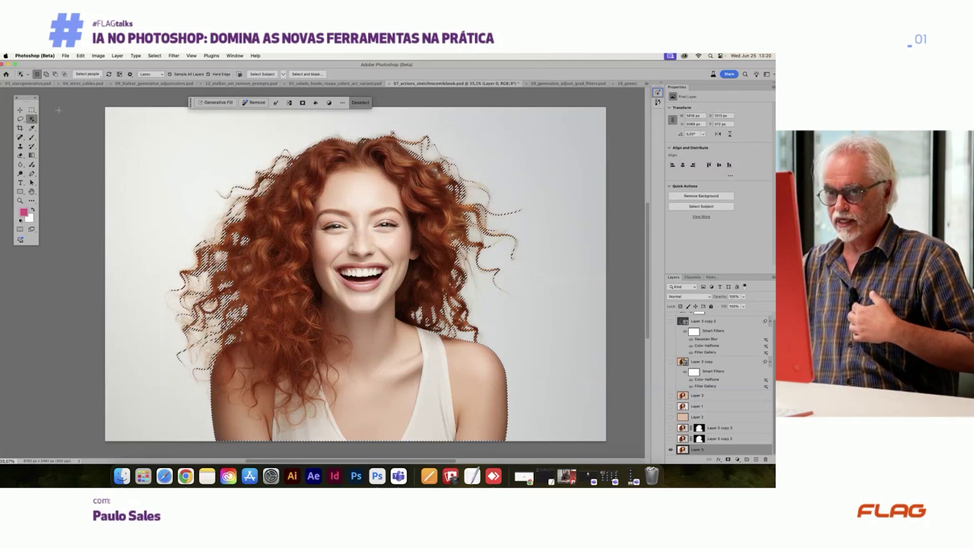
Step: Open the selection in Select and Mask, choose the Refine Edge Brush, and set the refine mode to Object Aware
{"action": "key", "text": "m"}
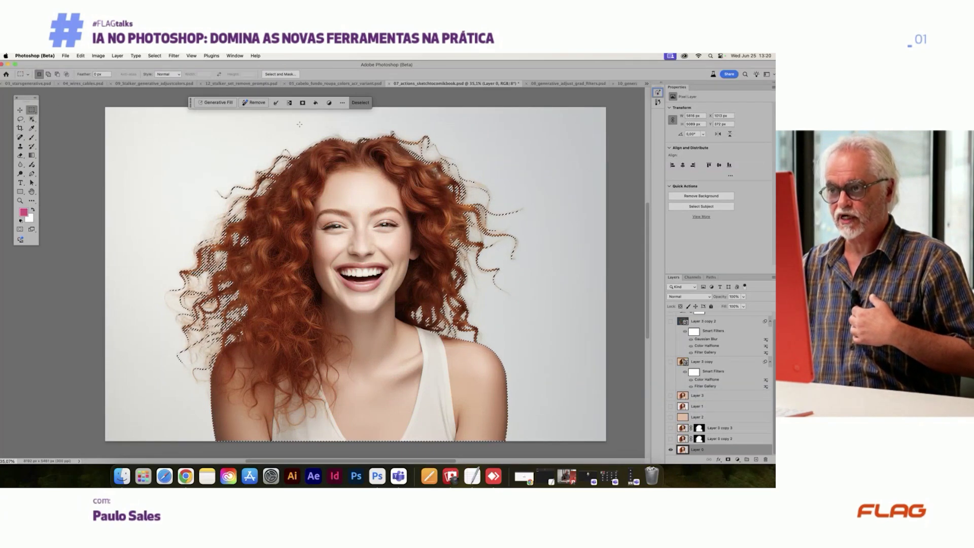
{"action": "left_click", "coordinate": [280, 74]}
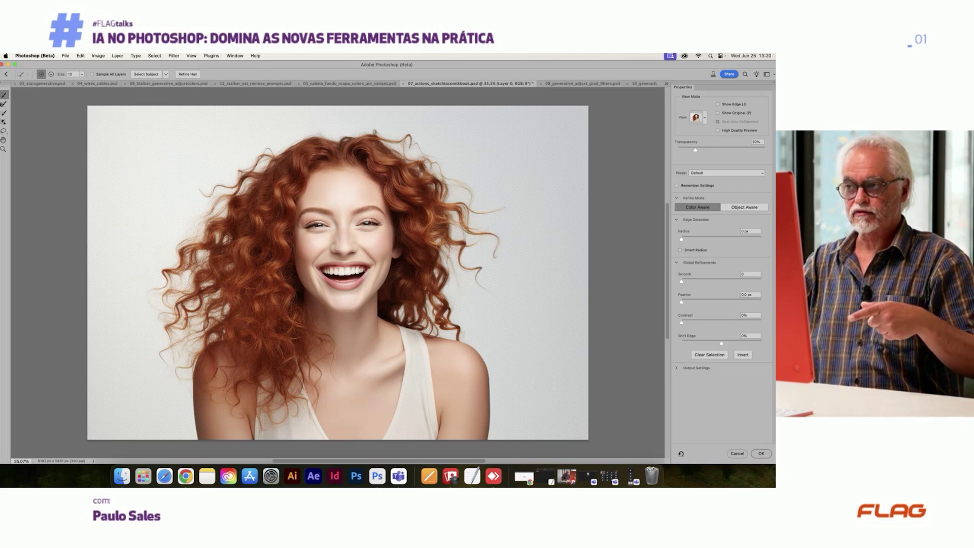
{"action": "left_click", "coordinate": [5, 104]}
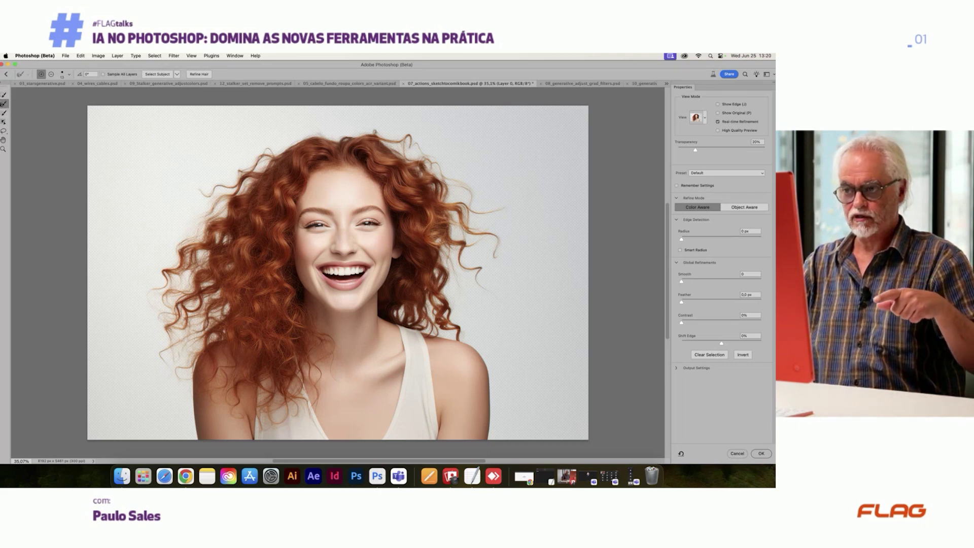
{"action": "left_click", "coordinate": [745, 207]}
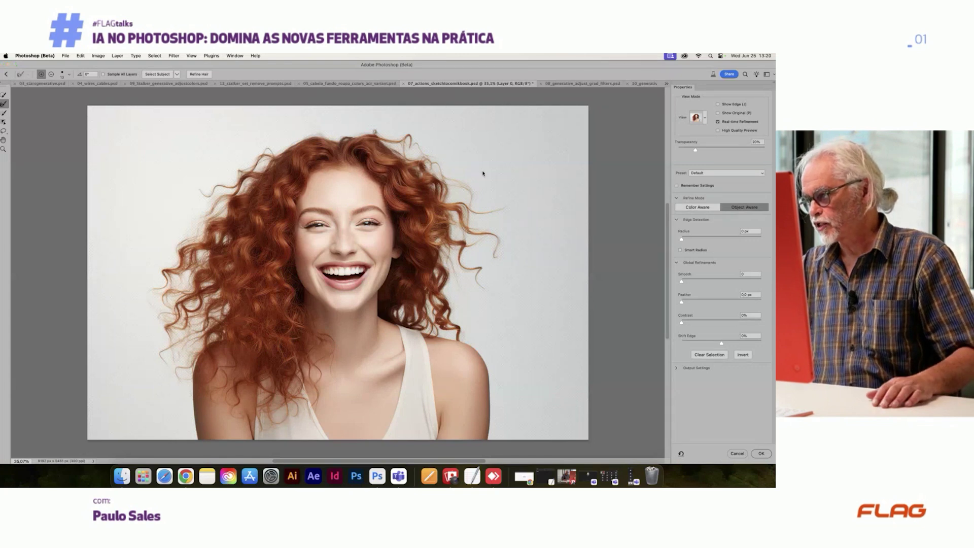
{"action": "left_click", "coordinate": [379, 201]}
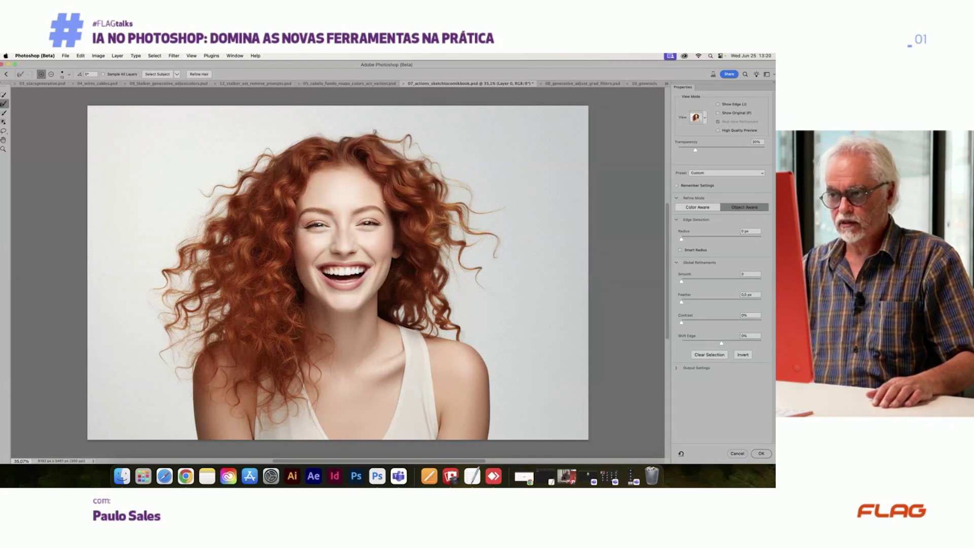
Step: Enlarge the Refine Edge Brush and paint along the outer curls of the hair in Overlay view
{"action": "left_click", "coordinate": [66, 75]}
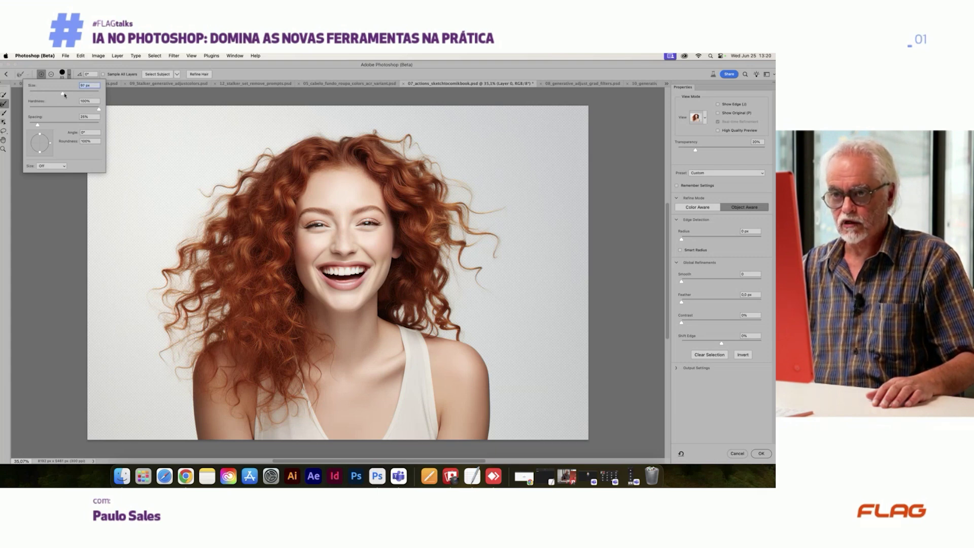
{"action": "left_click_drag", "start_coordinate": [59, 93], "coordinate": [88, 94]}
{"action": "left_click", "coordinate": [284, 148]}
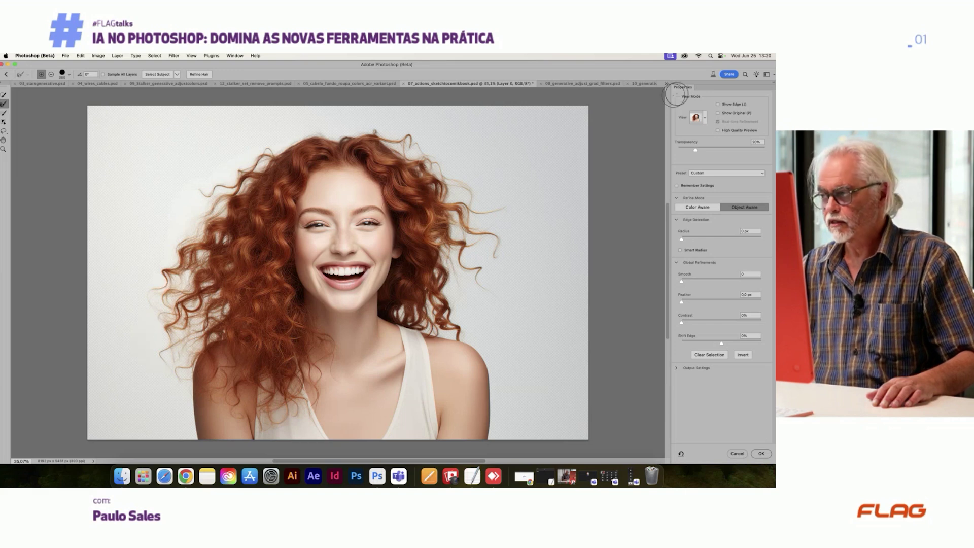
{"action": "left_click", "coordinate": [698, 118]}
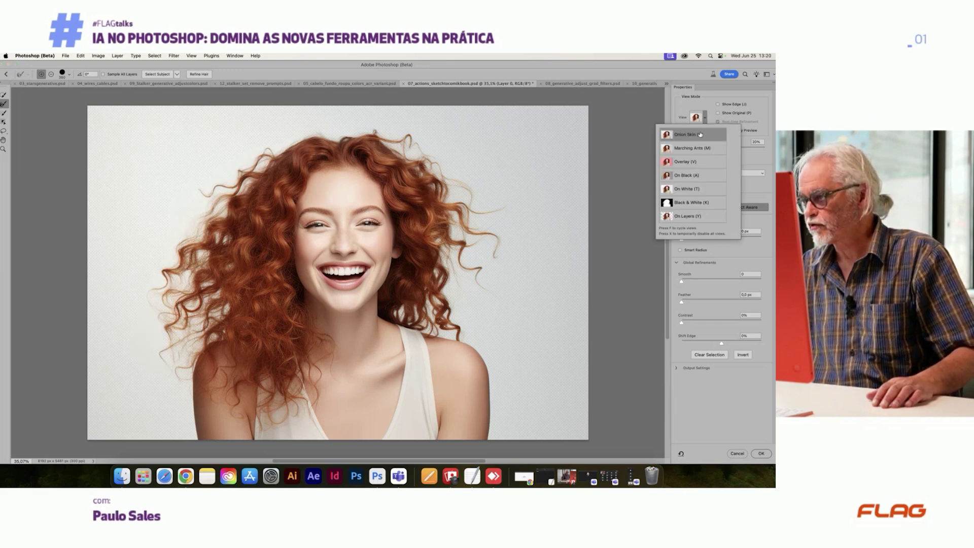
{"action": "key", "text": "v"}
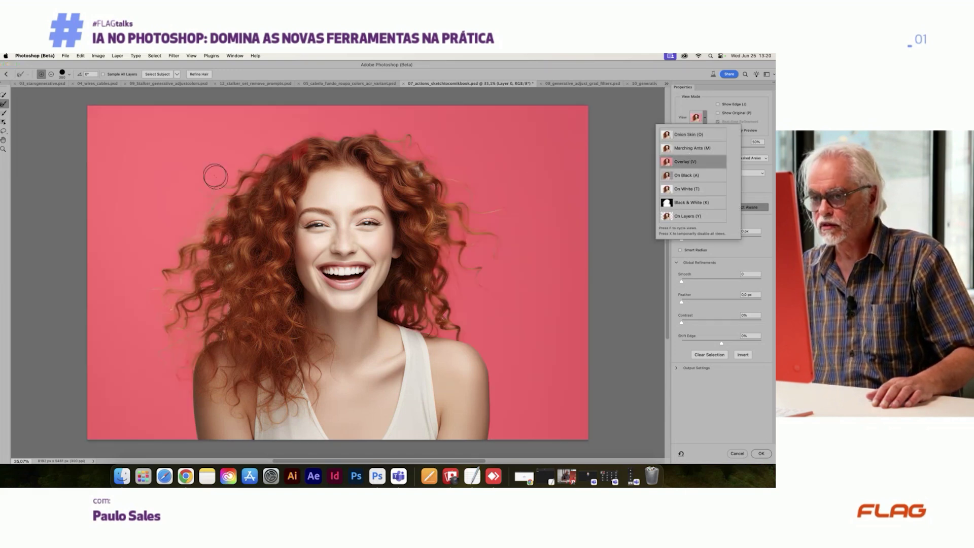
{"action": "mouse_move", "coordinate": [238, 165]}
{"action": "left_mouse_down"}
{"action": "mouse_move", "coordinate": [187, 271]}
{"action": "mouse_move", "coordinate": [195, 327]}
{"action": "mouse_move", "coordinate": [178, 354]}
{"action": "mouse_move", "coordinate": [170, 337]}
{"action": "mouse_move", "coordinate": [306, 133]}
{"action": "mouse_move", "coordinate": [411, 145]}
{"action": "mouse_move", "coordinate": [498, 208]}
{"action": "mouse_move", "coordinate": [471, 240]}
{"action": "mouse_move", "coordinate": [490, 238]}
{"action": "mouse_move", "coordinate": [486, 295]}
{"action": "mouse_move", "coordinate": [449, 316]}
{"action": "mouse_move", "coordinate": [460, 340]}
{"action": "left_mouse_up"}
{"action": "mouse_move", "coordinate": [406, 322]}
{"action": "left_mouse_down"}
{"action": "mouse_move", "coordinate": [432, 310]}
{"action": "mouse_move", "coordinate": [445, 285]}
{"action": "mouse_move", "coordinate": [483, 333]}
{"action": "mouse_move", "coordinate": [454, 286]}
{"action": "left_mouse_up"}
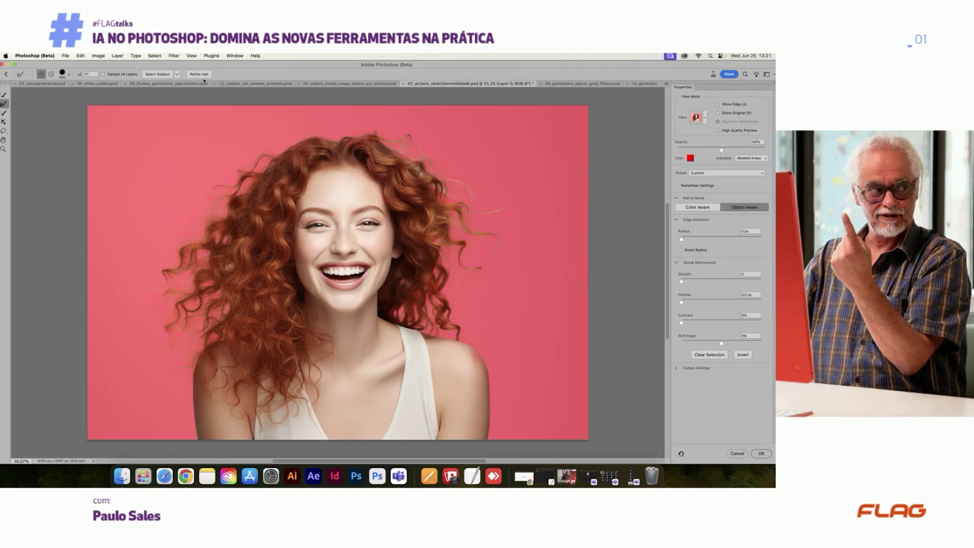
Step: Run Refine Hair on the selection and output it as a New Layer with Layer Mask with Decontaminate Colors enabled at 100%
{"action": "left_click", "coordinate": [201, 76]}
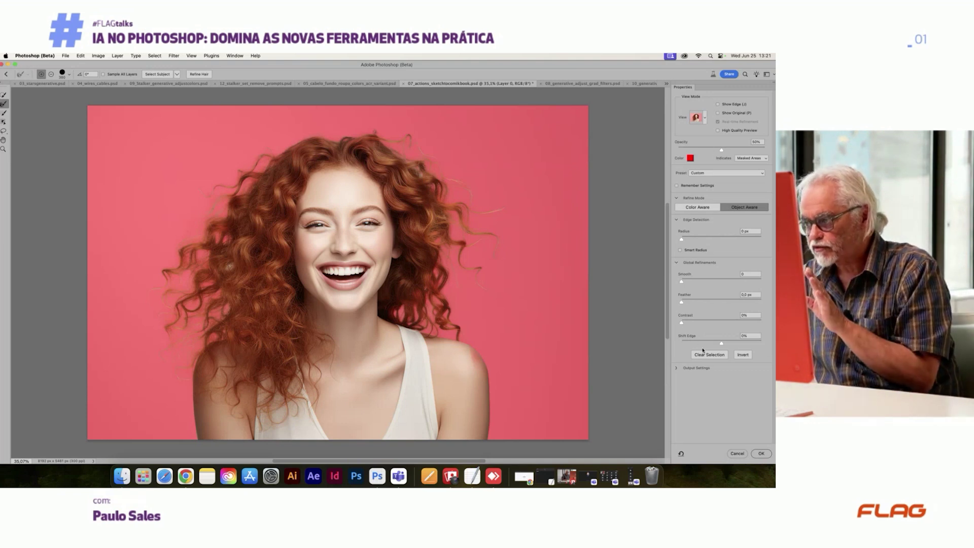
{"action": "left_click", "coordinate": [704, 368]}
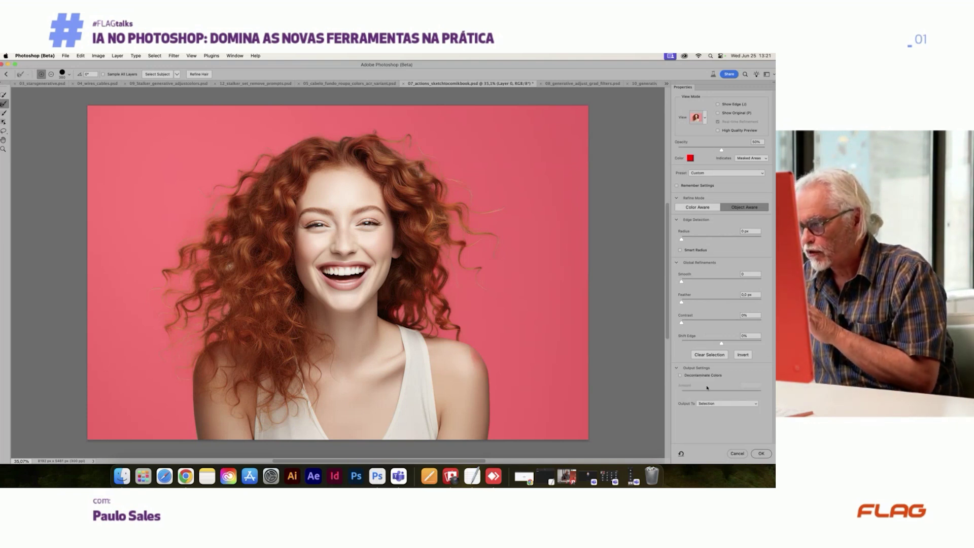
{"action": "left_click", "coordinate": [680, 376]}
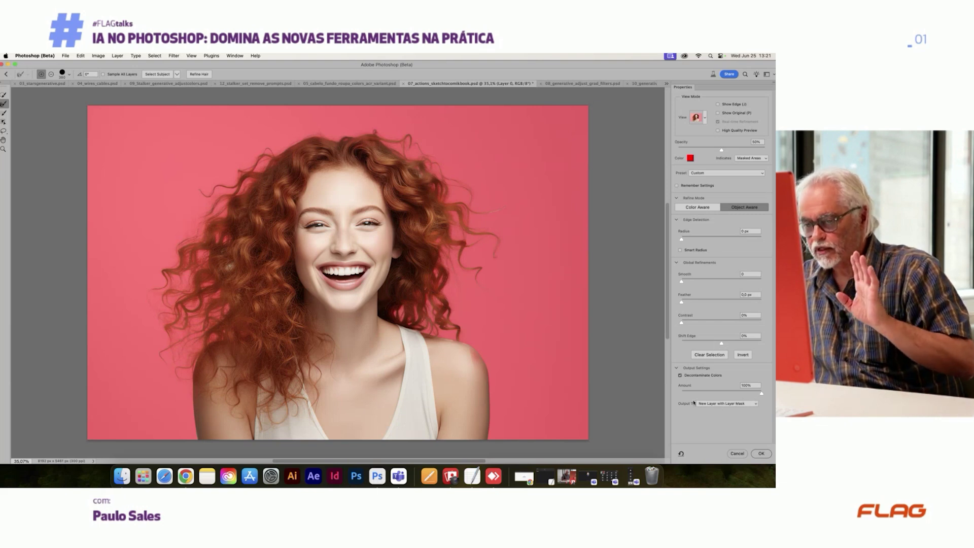
{"action": "left_click", "coordinate": [761, 454]}
{"action": "scroll", "coordinate": [689, 426], "scroll_direction": "down", "scroll_amount": 1}
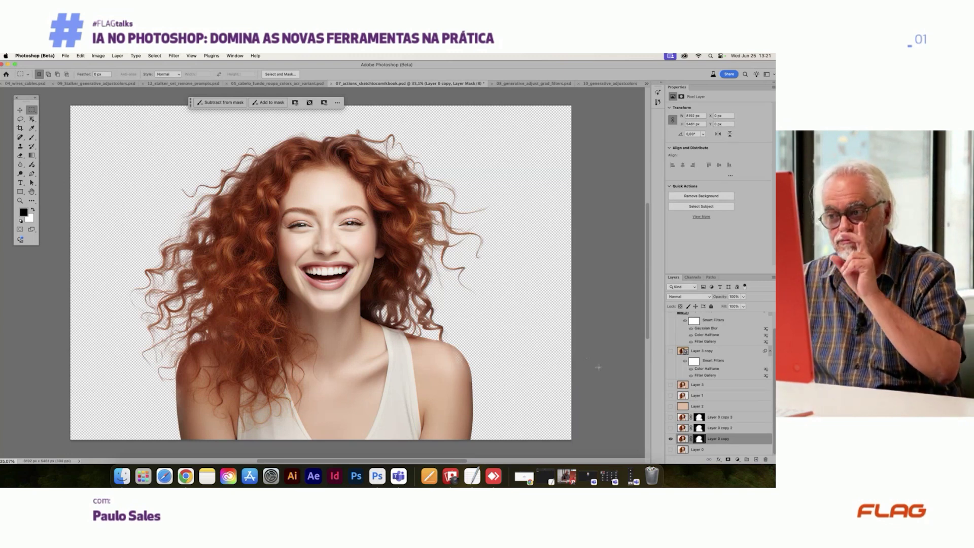
Step: Duplicate the masked cutout layer of the woman and toggle the duplicate's visibility to compare the hair edges
{"action": "mouse_move", "coordinate": [742, 441]}
{"action": "left_mouse_down"}
{"action": "mouse_move", "coordinate": [751, 453]}
{"action": "mouse_move", "coordinate": [745, 440]}
{"action": "left_mouse_up"}
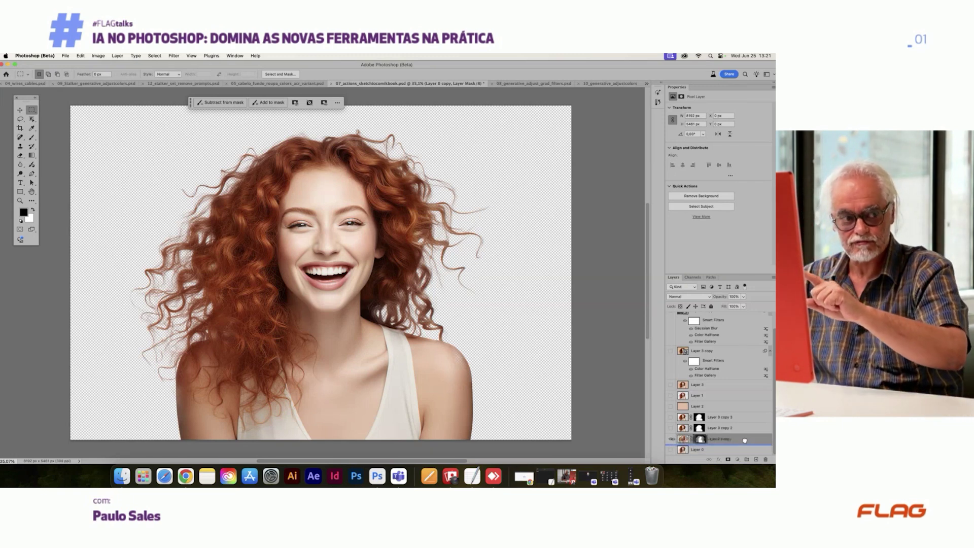
{"action": "left_click_drag", "start_coordinate": [745, 441], "coordinate": [755, 459]}
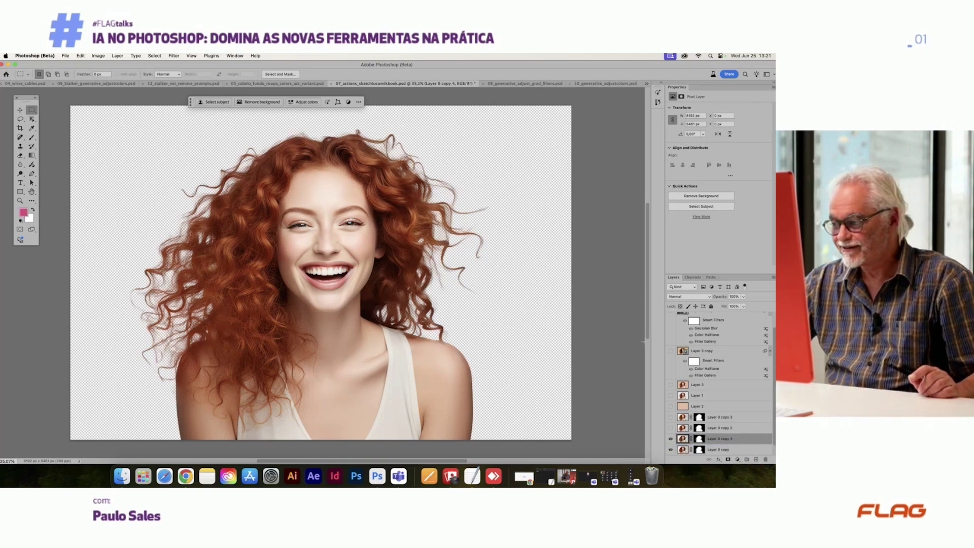
{"action": "left_click", "coordinate": [671, 439]}
{"action": "left_click", "coordinate": [671, 439]}
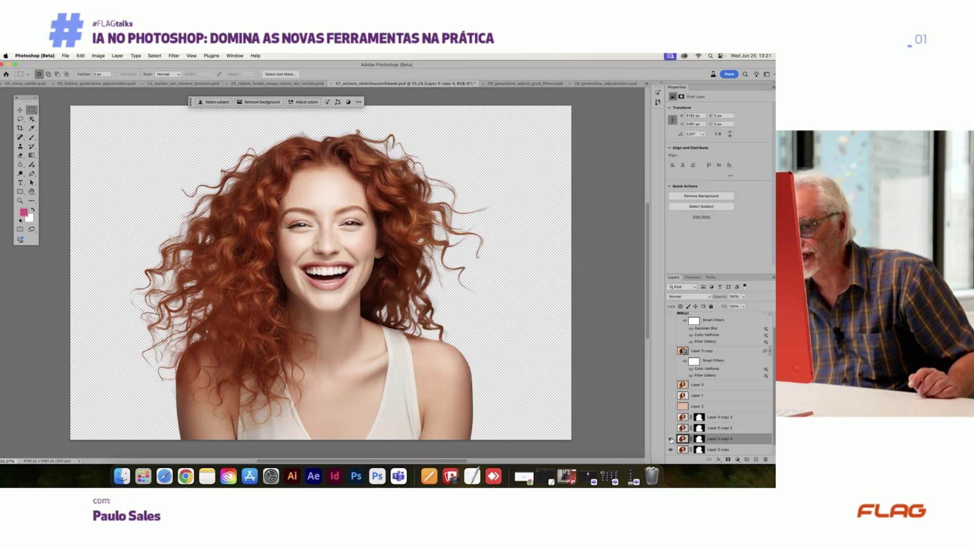
{"action": "left_click", "coordinate": [671, 439]}
{"action": "left_click", "coordinate": [671, 439]}
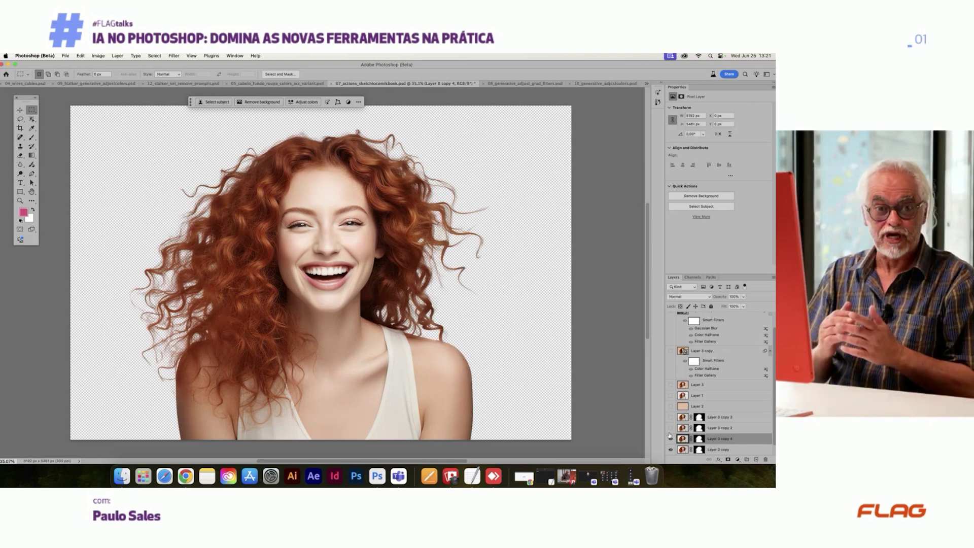